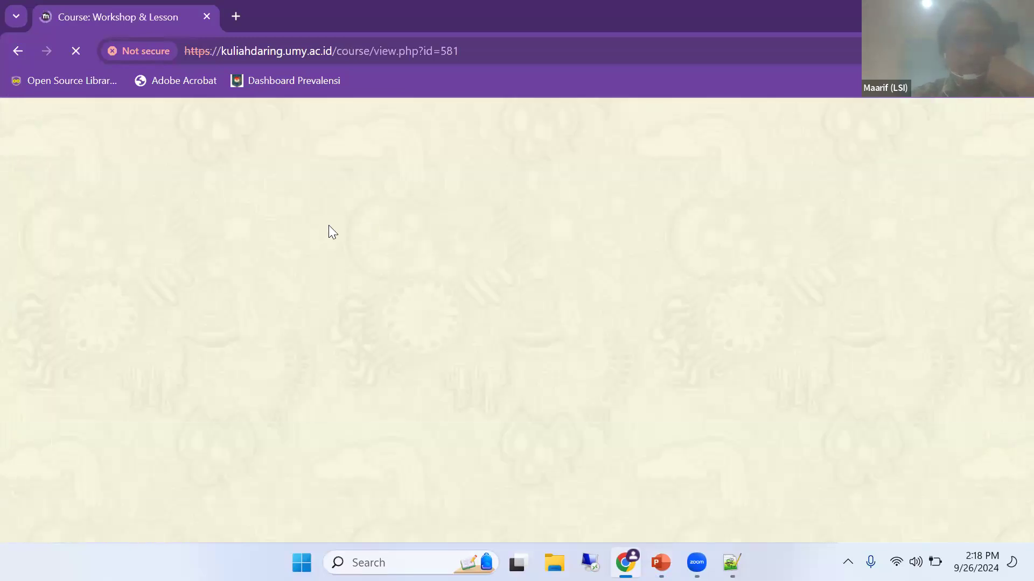
Add a new Lesson activity to the Lesson topic of the Workshop & Lesson course.
scroll(334, 218, down, 2)
scroll(320, 213, down, 1)
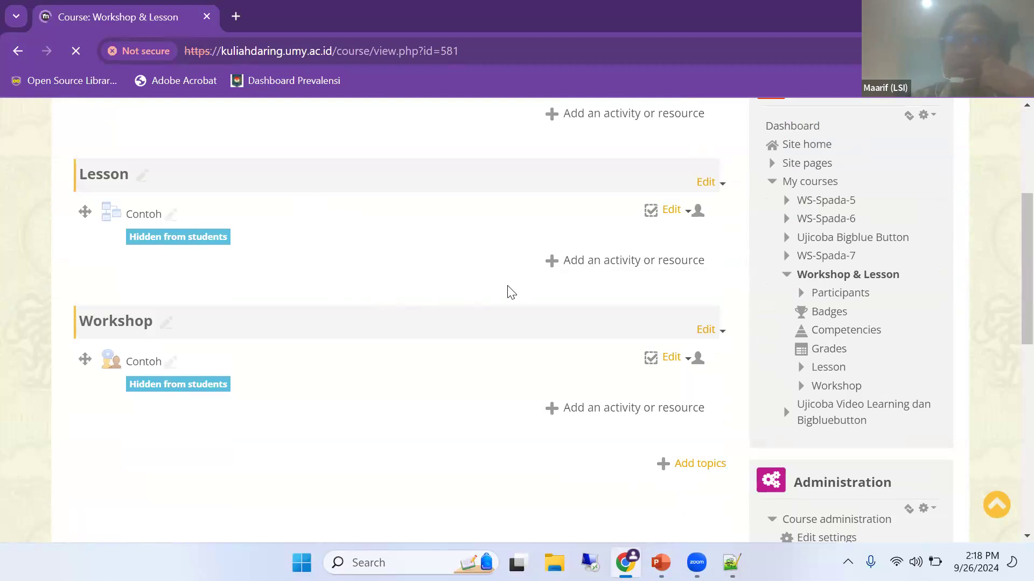
click(613, 262)
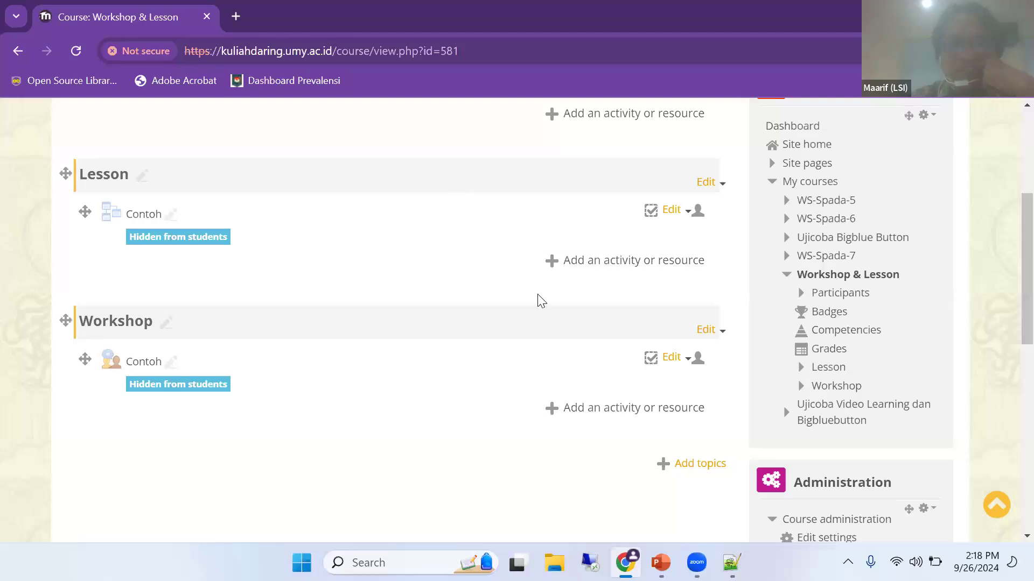
click(572, 262)
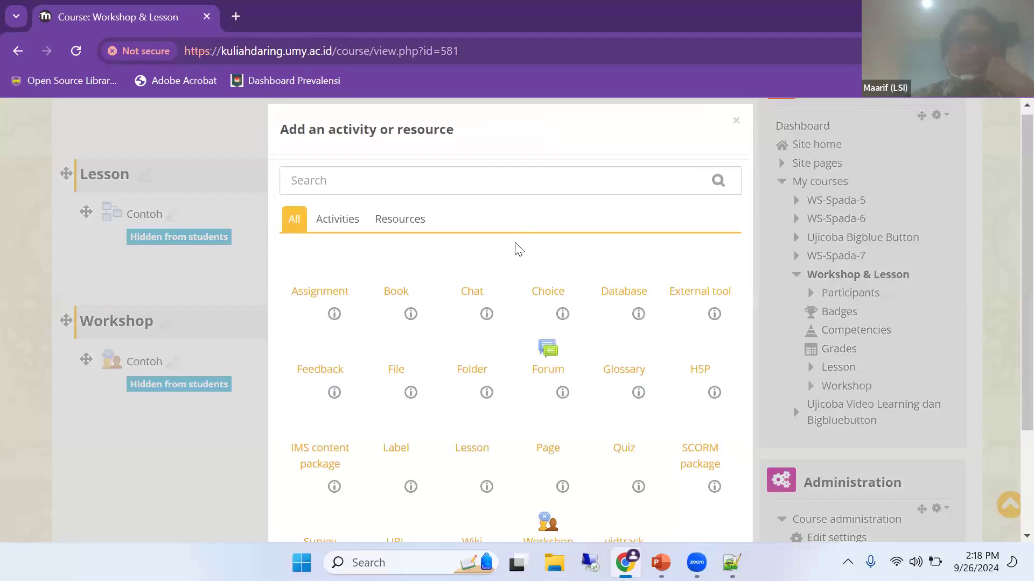
scroll(483, 215, down, 1)
scroll(525, 190, down, 1)
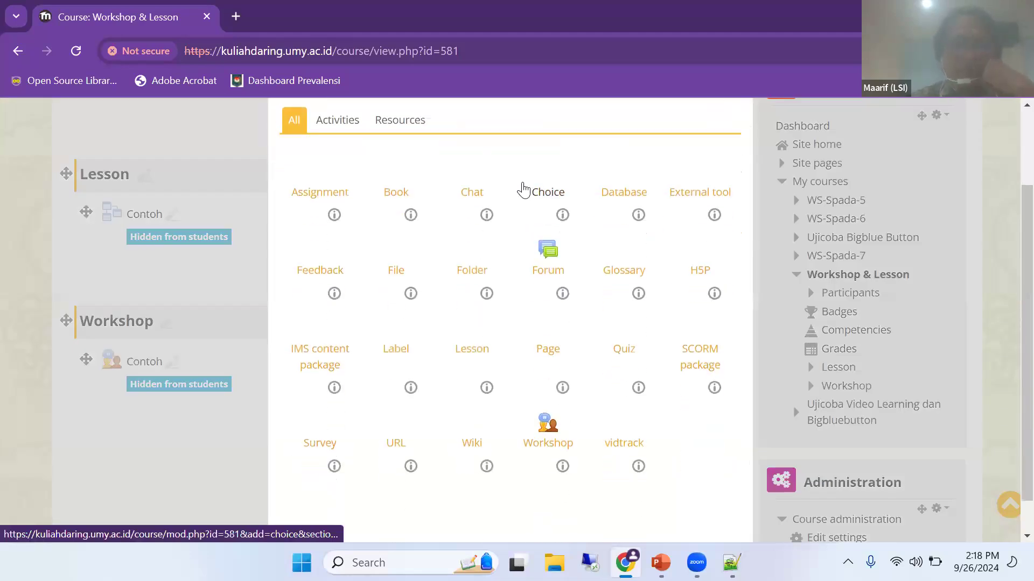
scroll(560, 219, up, 1)
scroll(512, 282, down, 1)
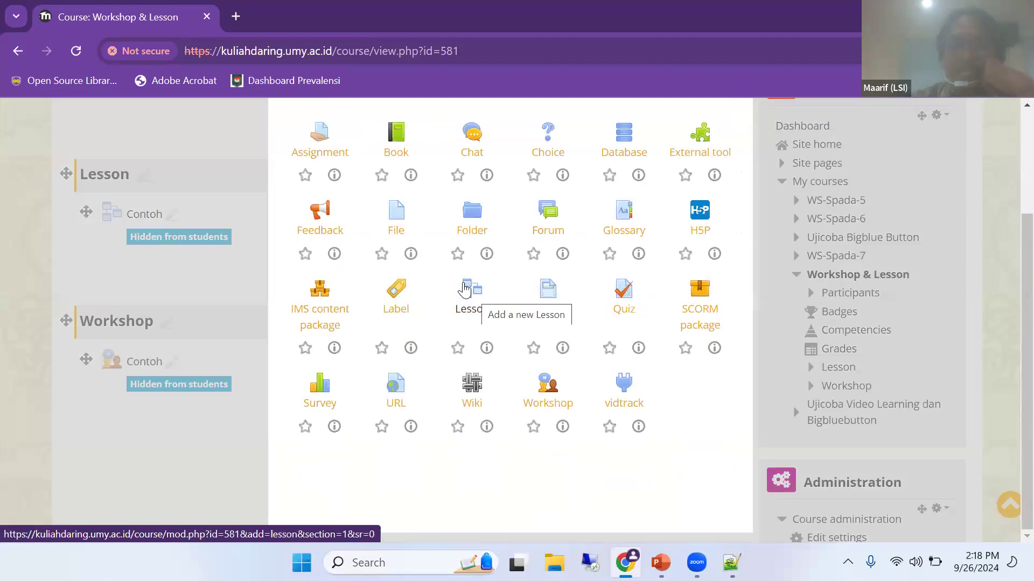
click(467, 289)
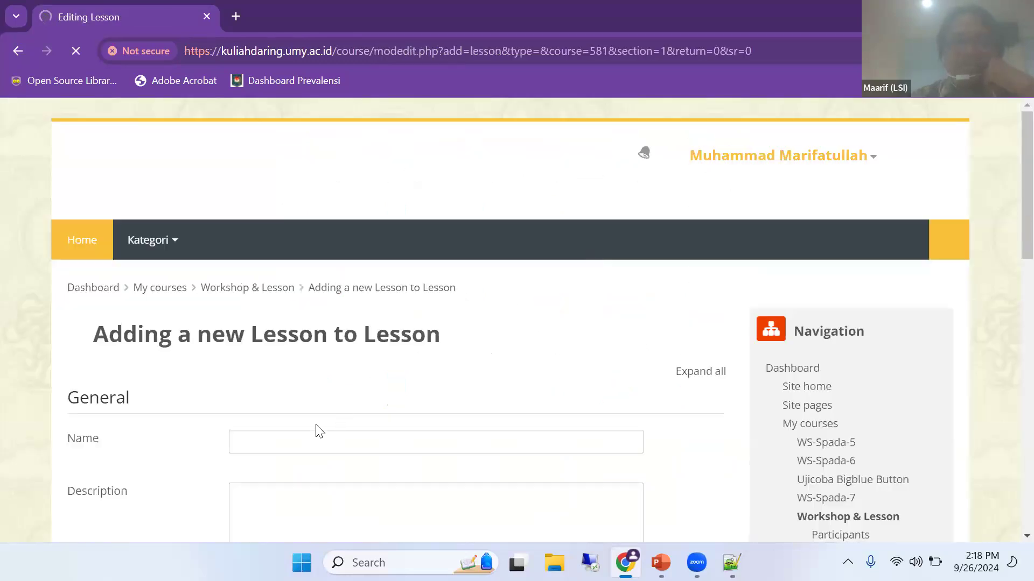
Name the new lesson "Organisasi Muhammadiyah".
click(320, 437)
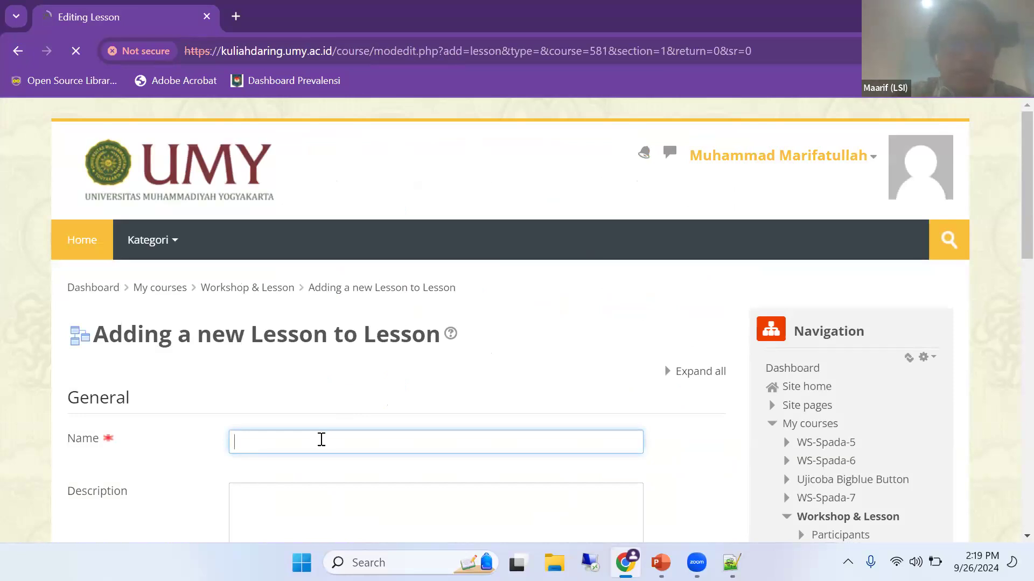
text(ganis)
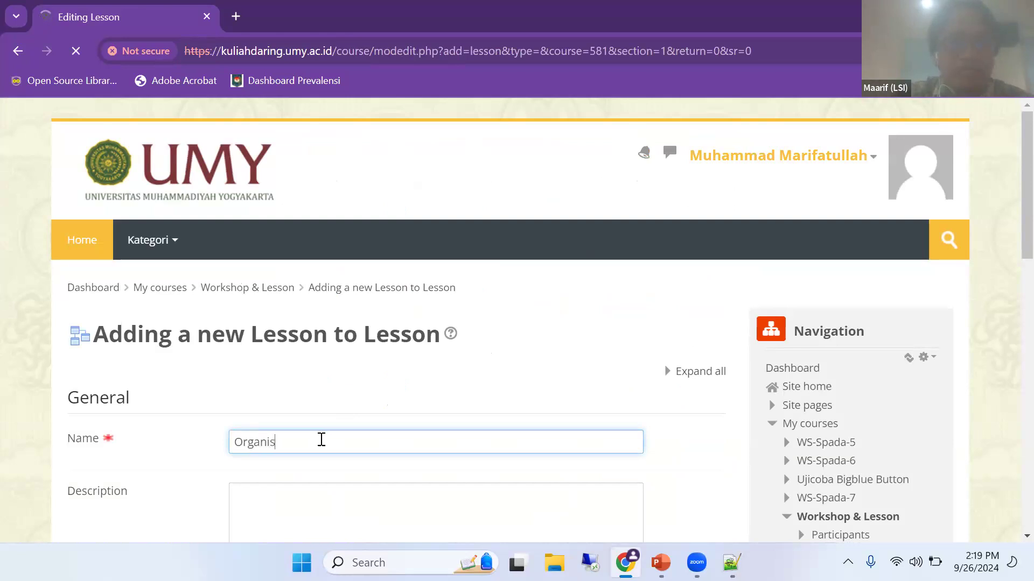
text(asi Muhammadiyah)
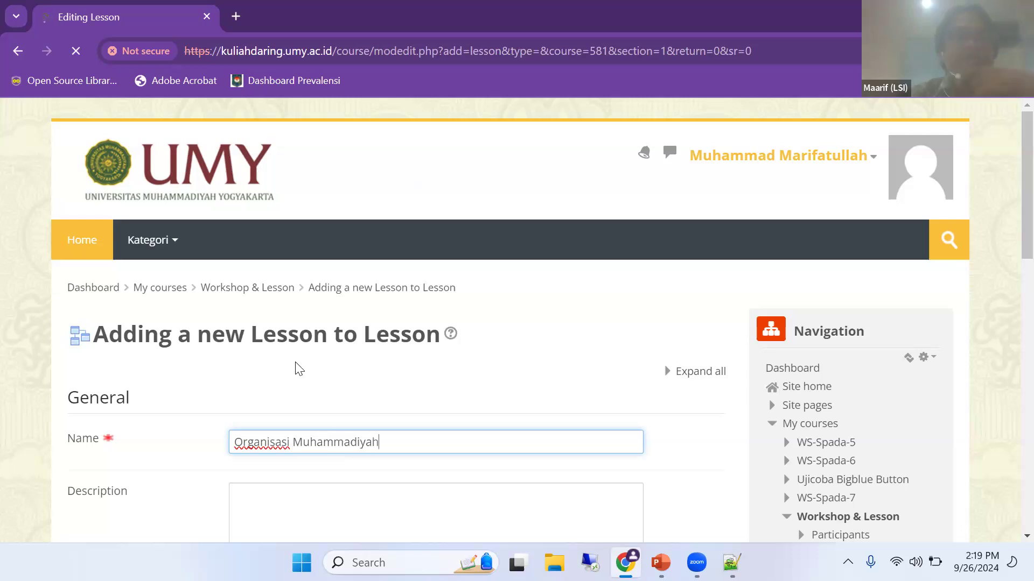
Turn on the lesson's progress bar in the appearance settings.
scroll(404, 346, down, 3)
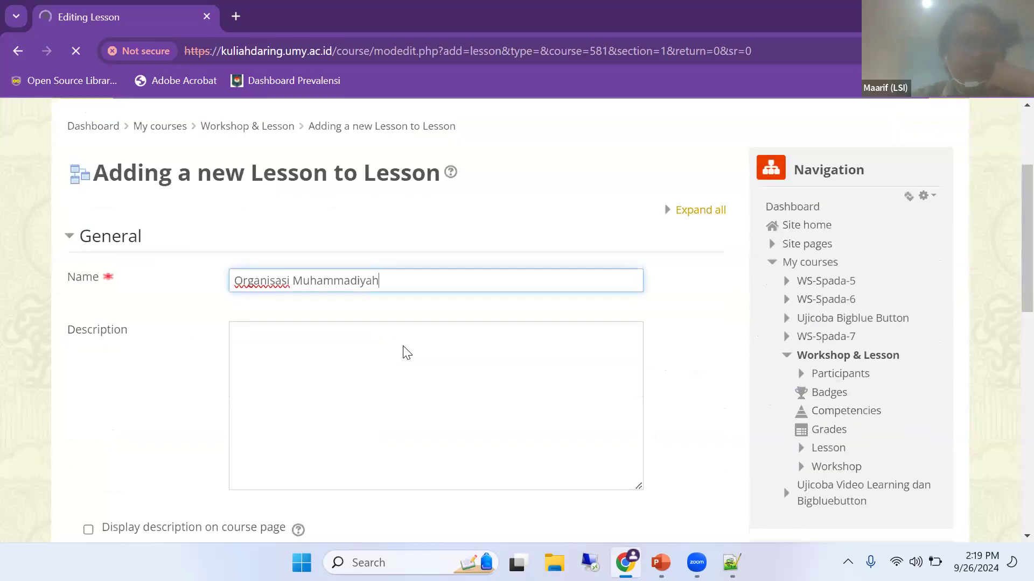
scroll(401, 351, down, 6)
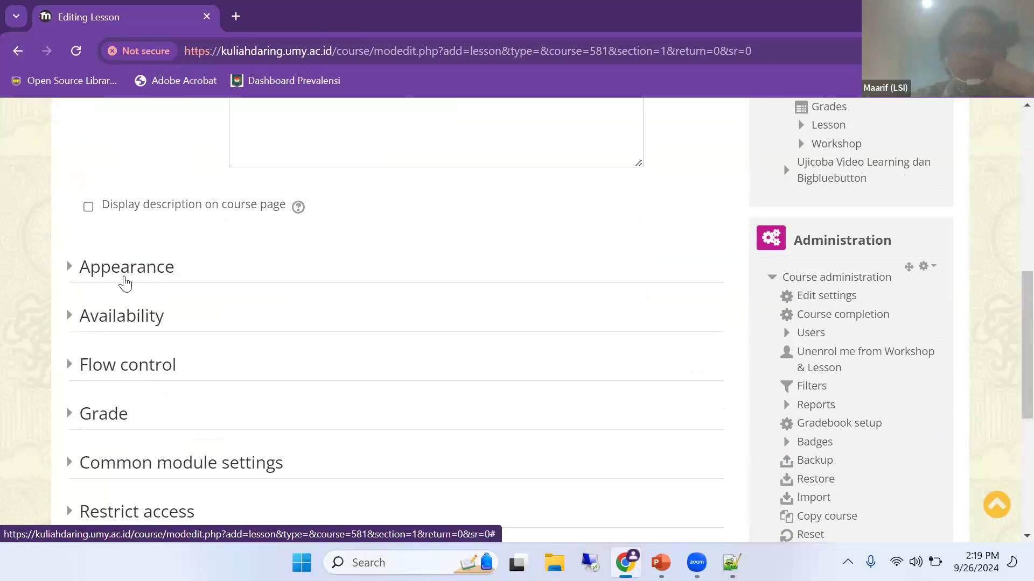
click(76, 269)
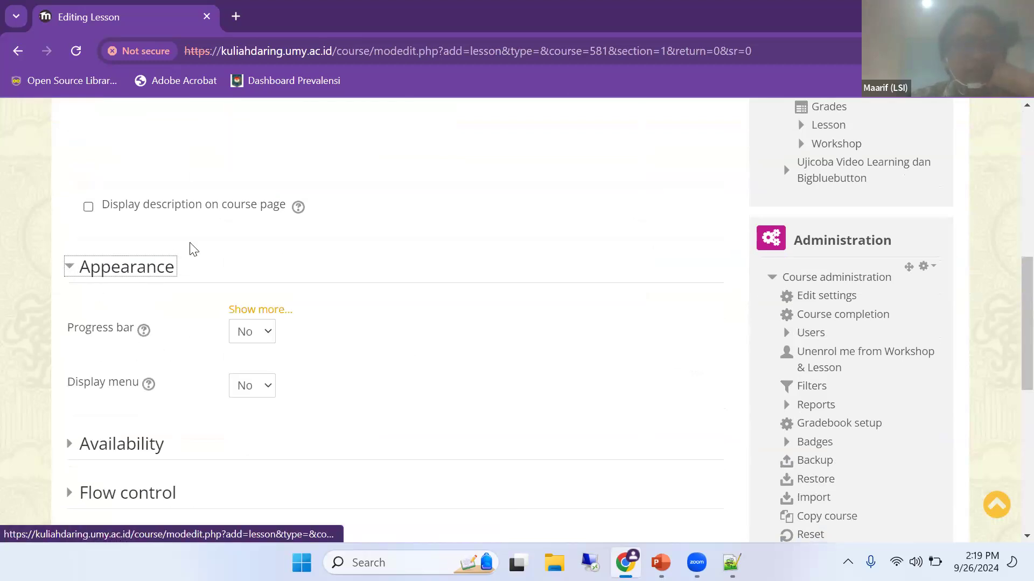
scroll(182, 249, down, 2)
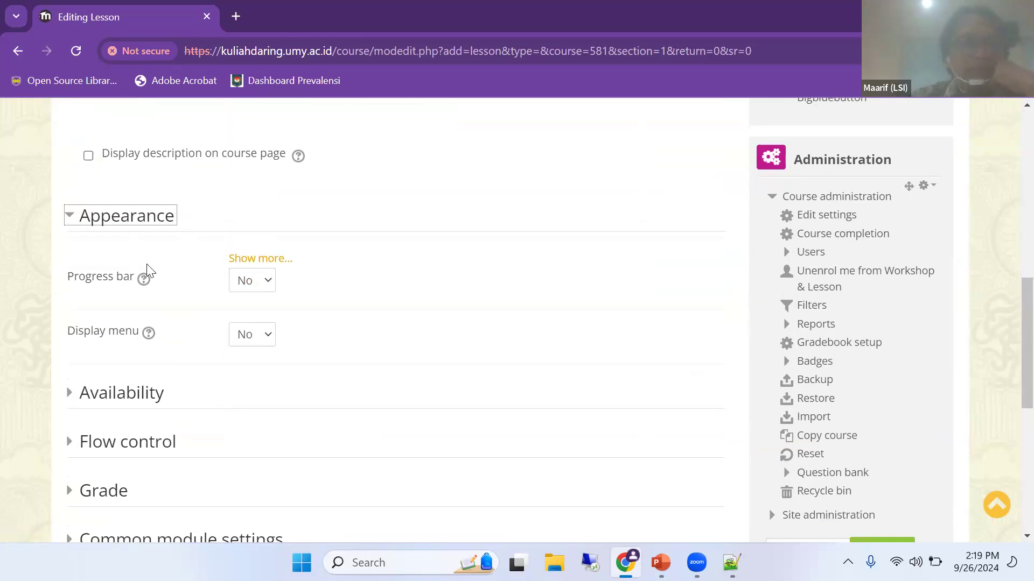
click(267, 276)
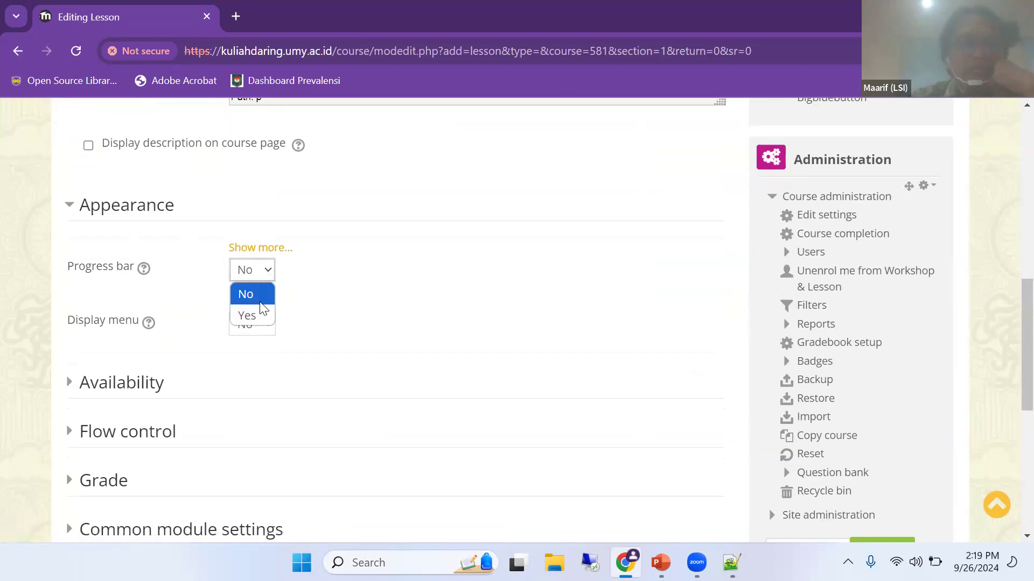
click(248, 316)
scroll(172, 218, down, 3)
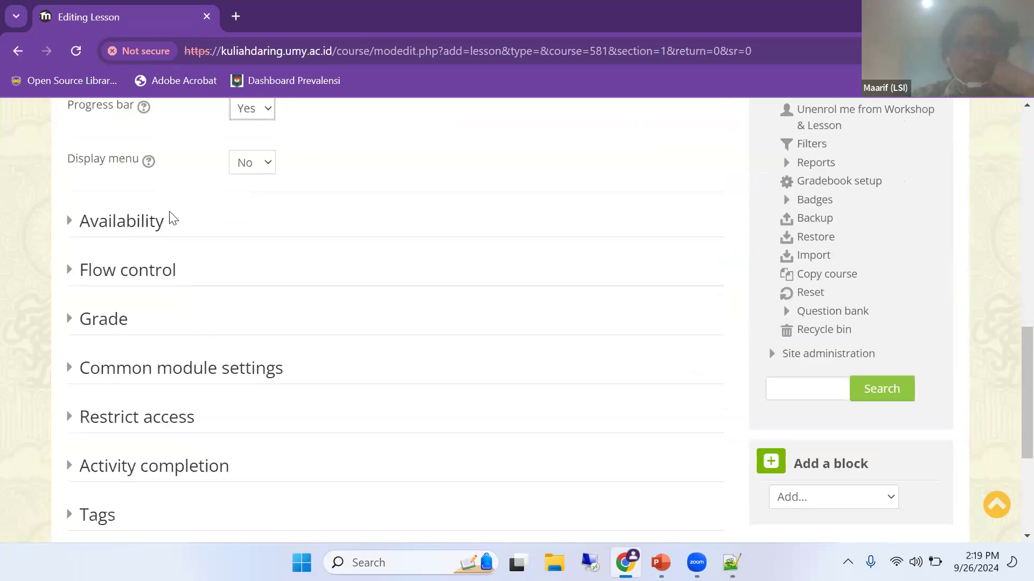
scroll(172, 260, up, 1)
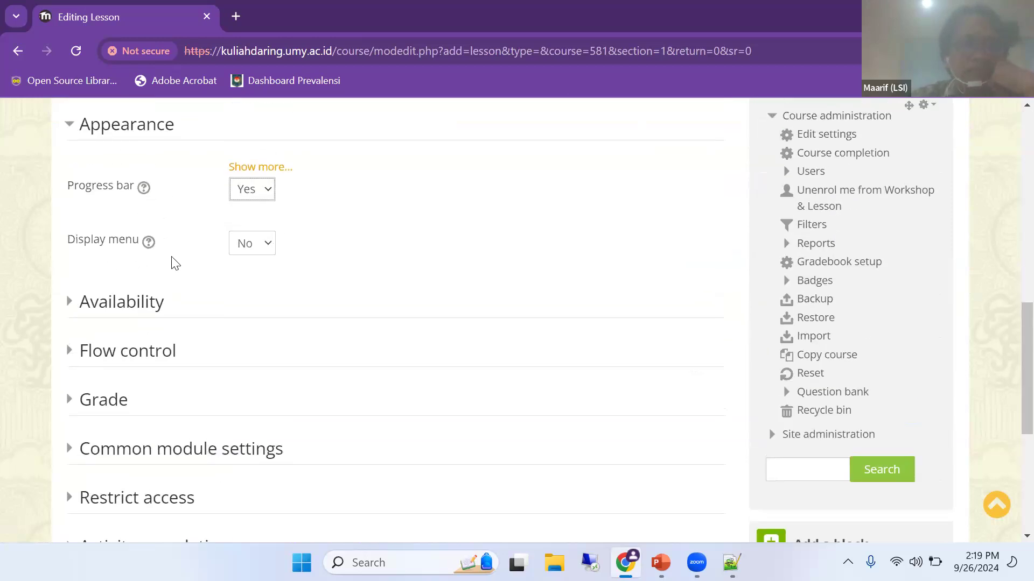
click(267, 253)
click(330, 253)
scroll(159, 238, down, 3)
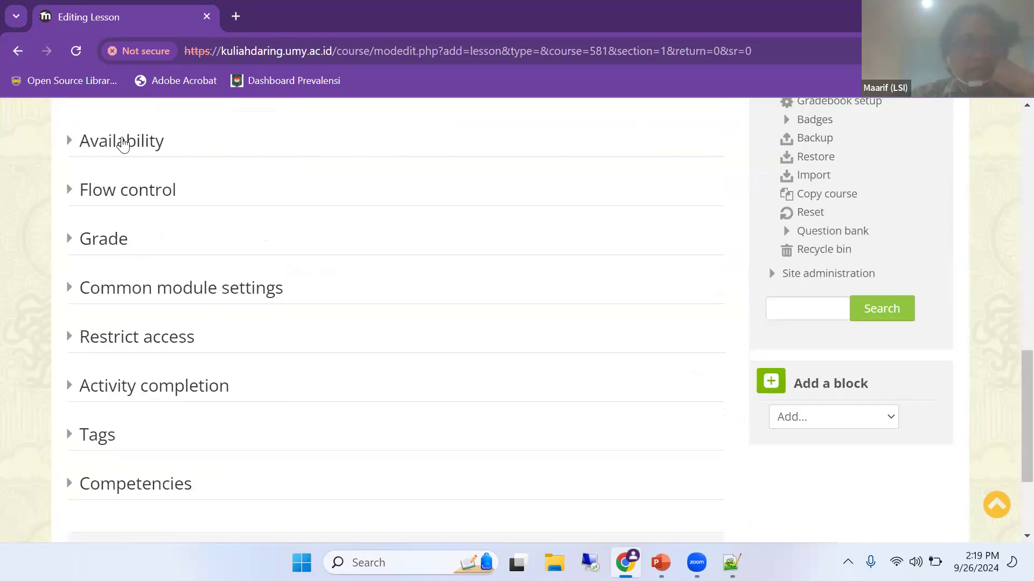
Enable the lesson's availability start date and set it to 26 September 2024, 14:00.
click(122, 142)
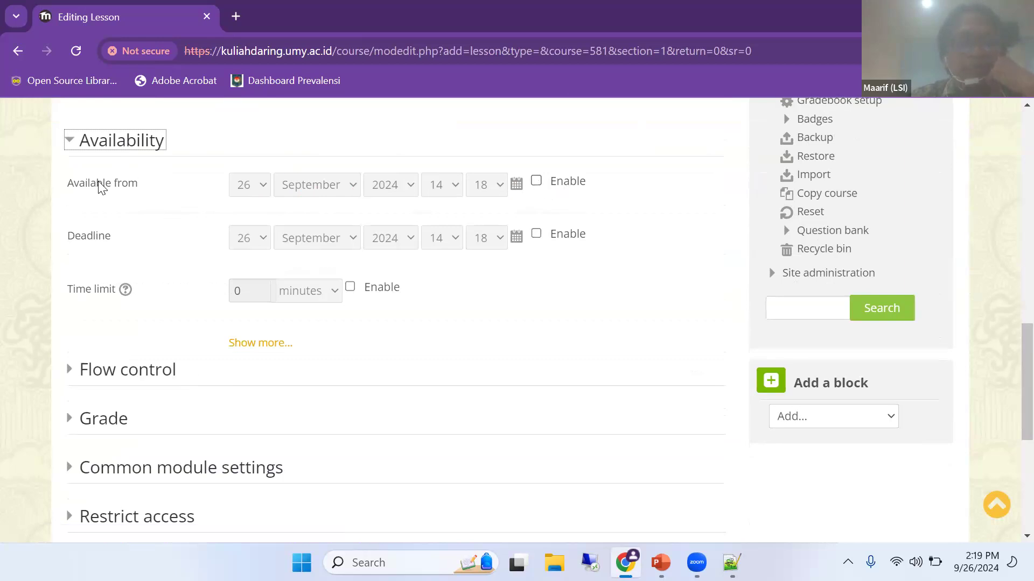
click(536, 181)
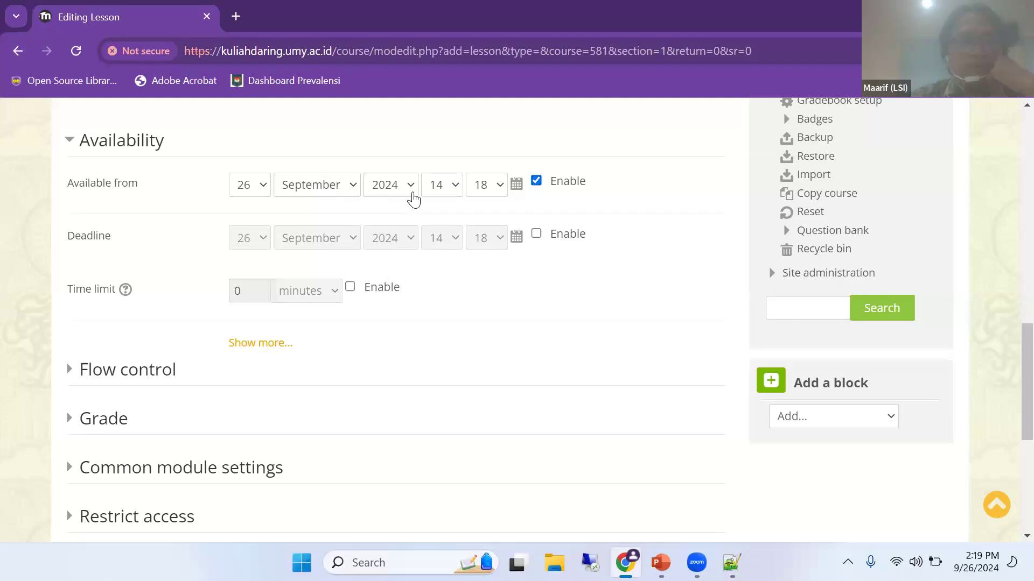
click(484, 191)
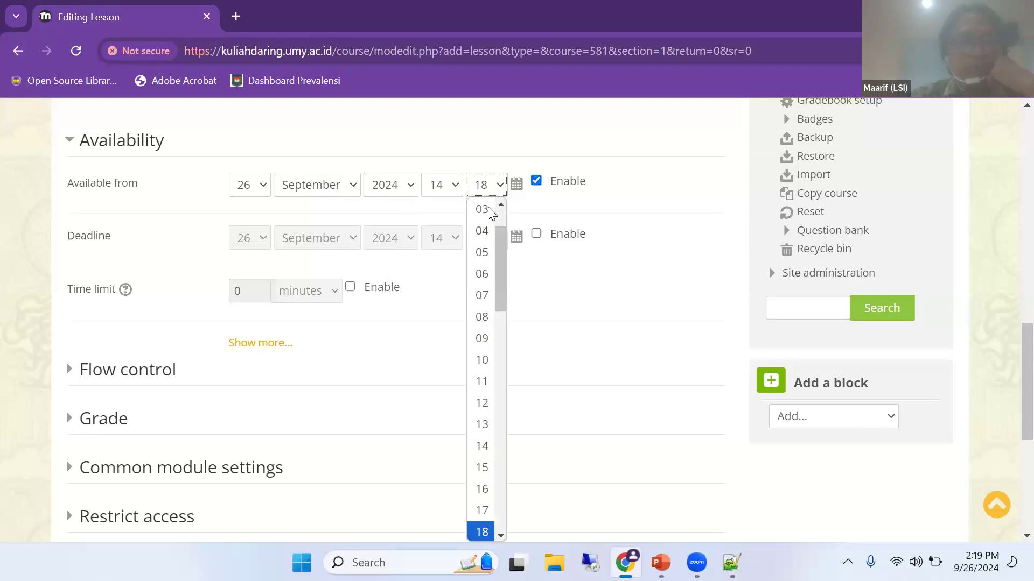
click(610, 176)
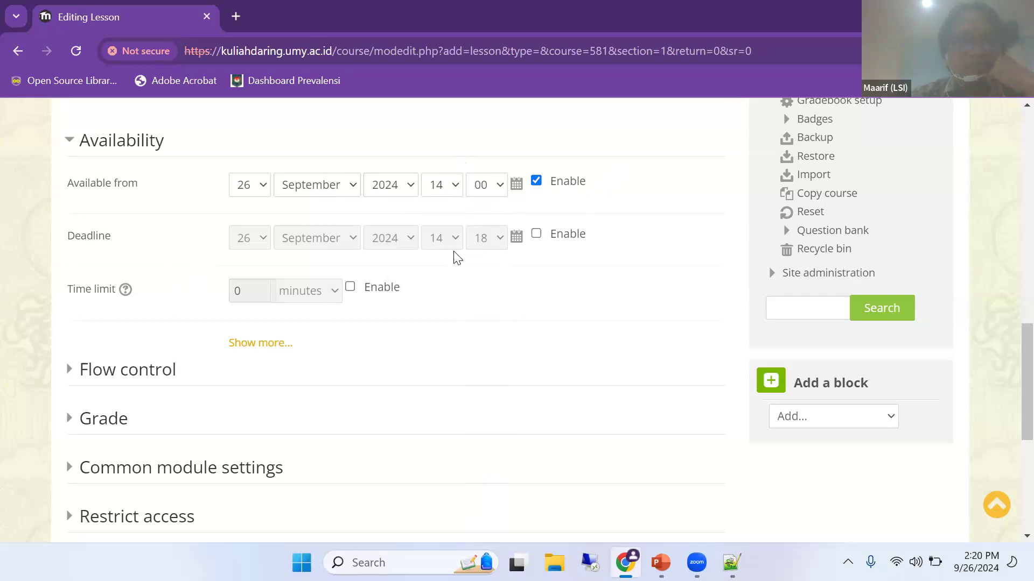
In the flow control settings, set the maximum number of attempts per question to 10 and return it to 1.
scroll(157, 289, down, 1)
click(170, 285)
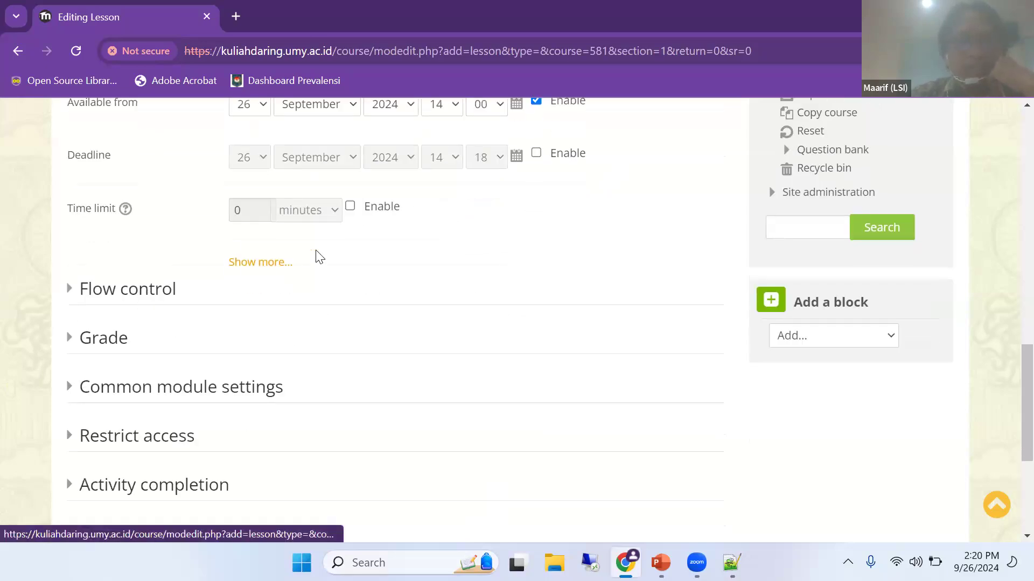
scroll(372, 282, down, 1)
scroll(404, 280, down, 1)
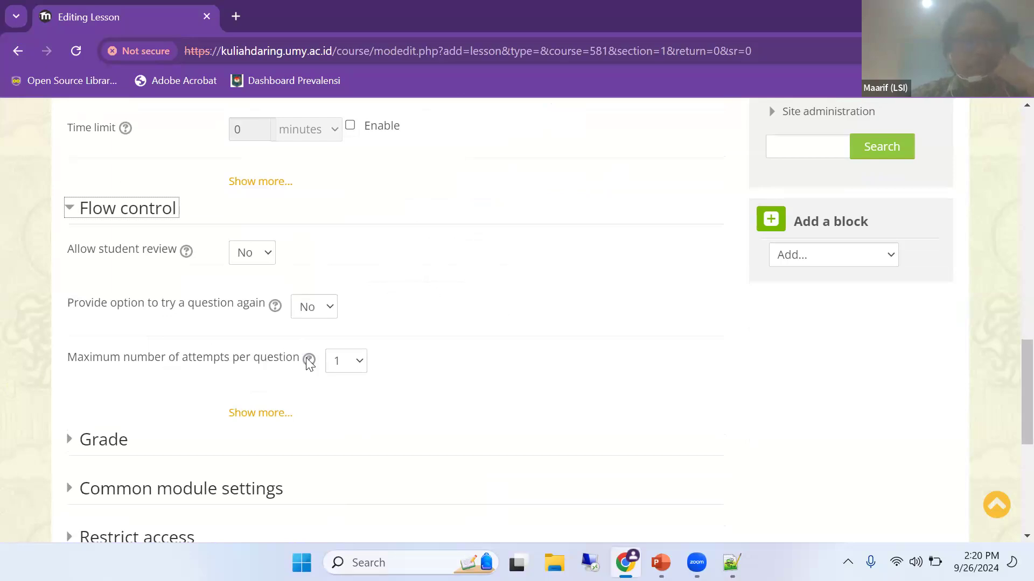
click(357, 364)
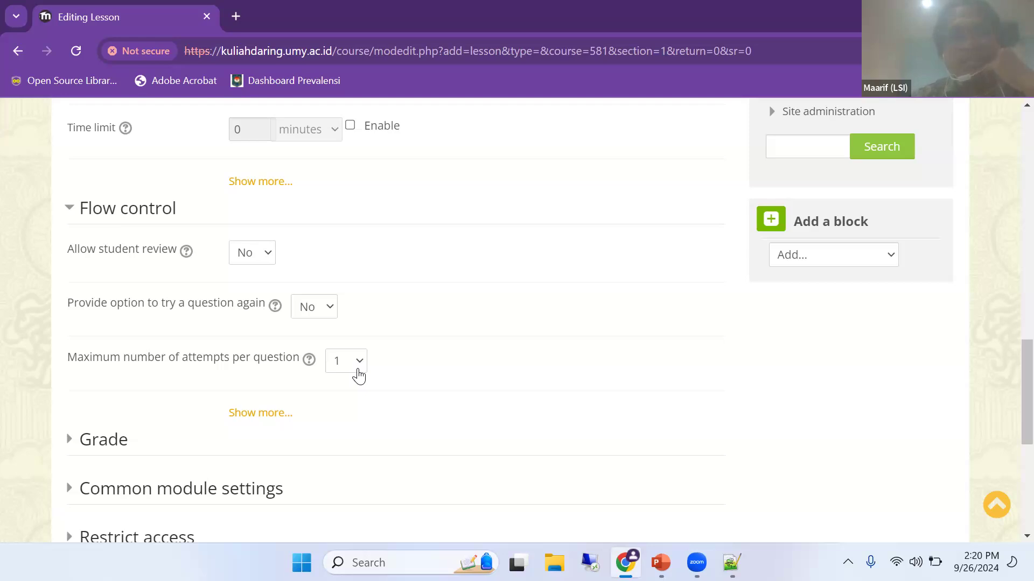
click(357, 374)
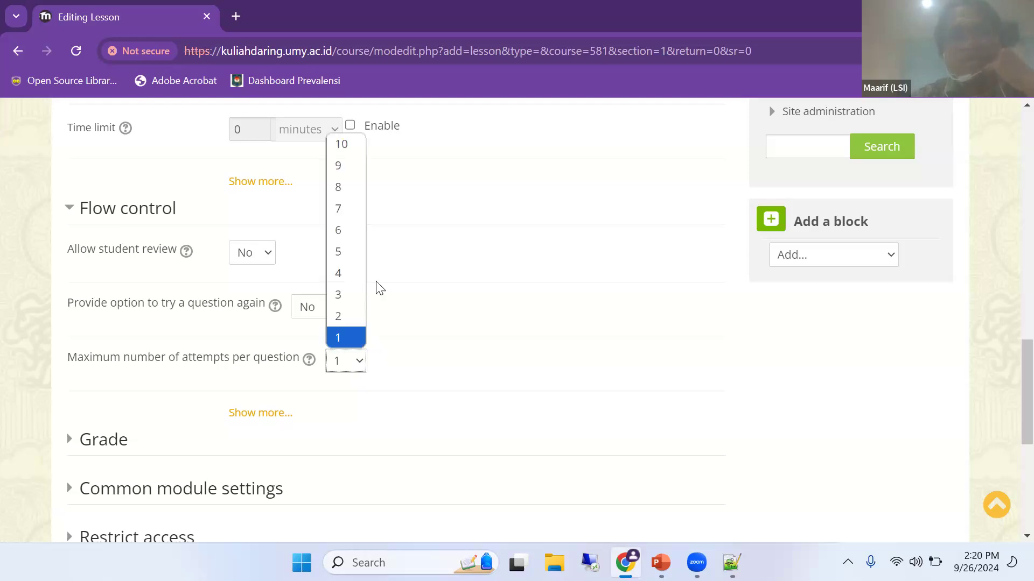
click(338, 145)
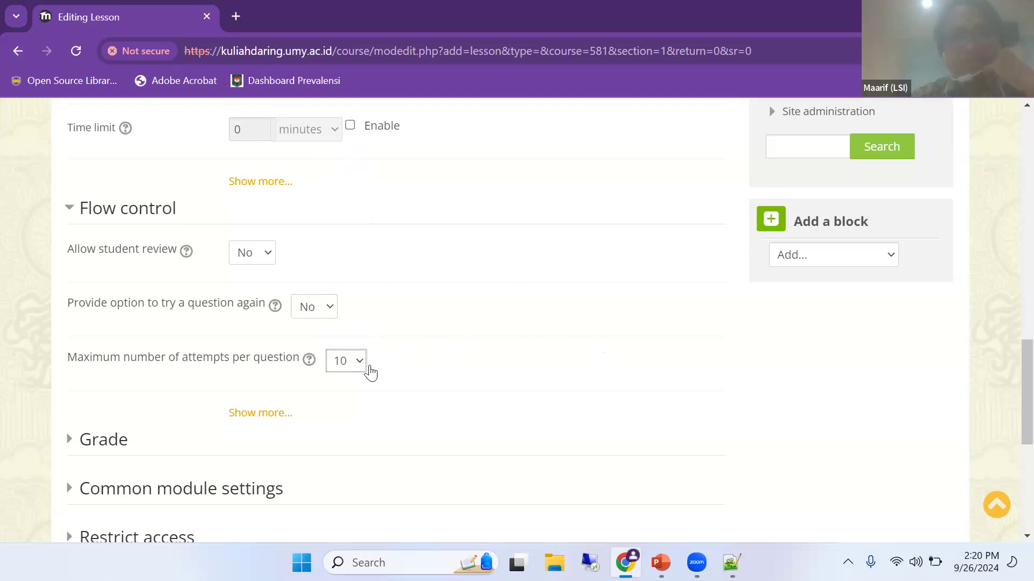
click(347, 361)
click(344, 342)
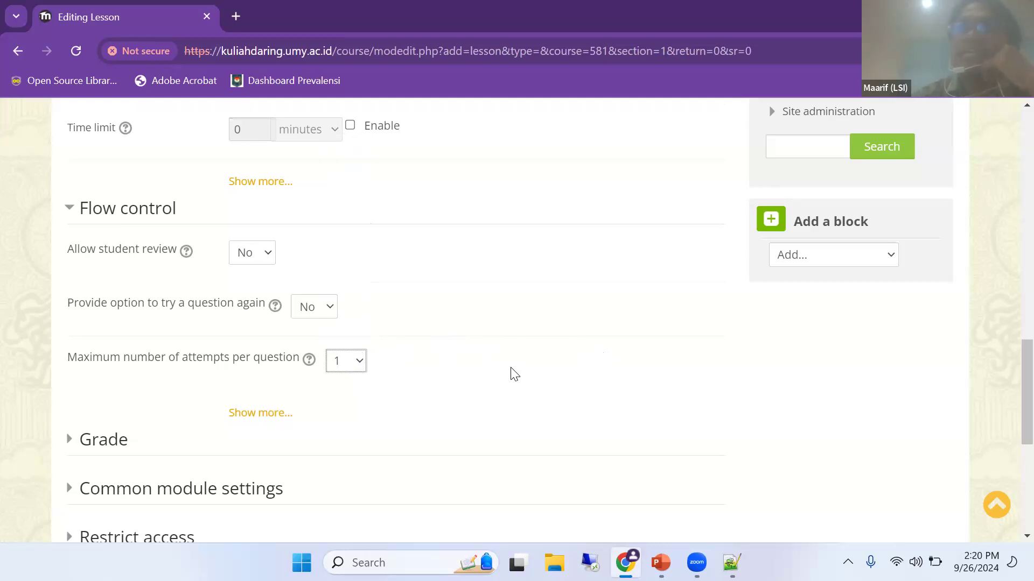
Examine the lesson's grade settings, including grade type, maximum grade, grade to pass, practice lesson and re-takes.
scroll(289, 313, down, 3)
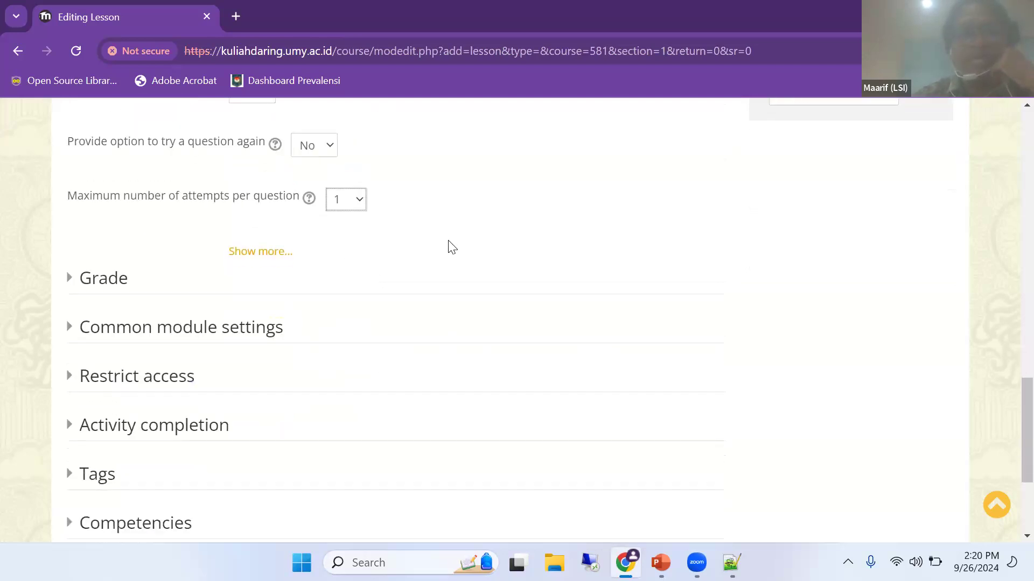
click(153, 284)
scroll(486, 170, down, 3)
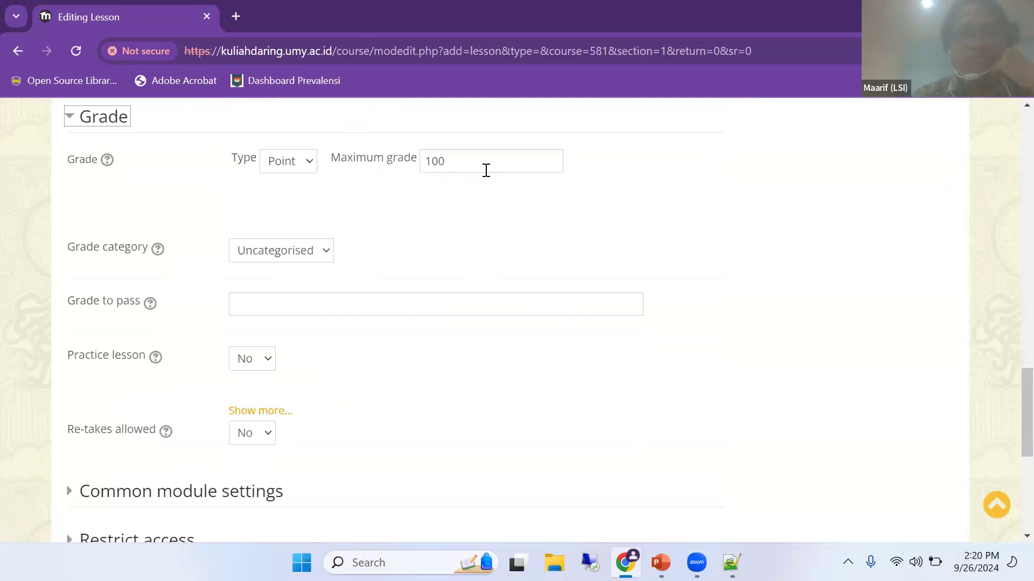
scroll(486, 170, down, 2)
scroll(460, 184, down, 5)
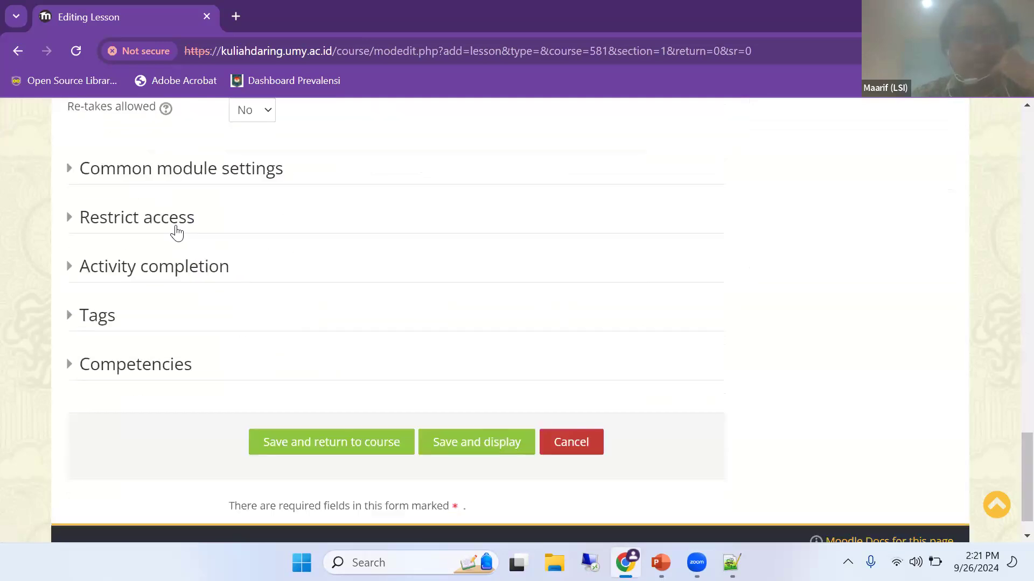
scroll(328, 254, up, 2)
scroll(266, 272, up, 10)
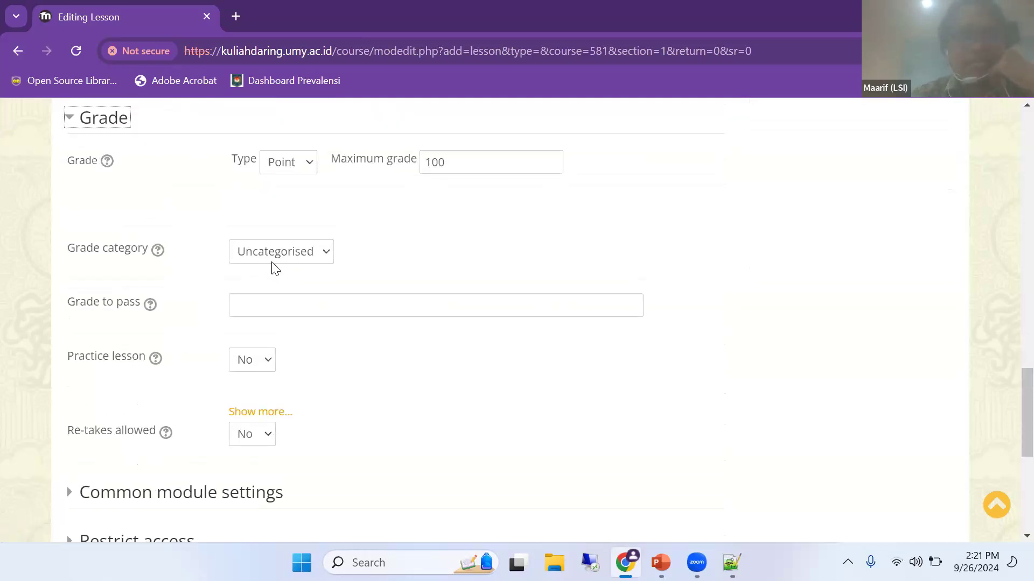
scroll(272, 268, down, 8)
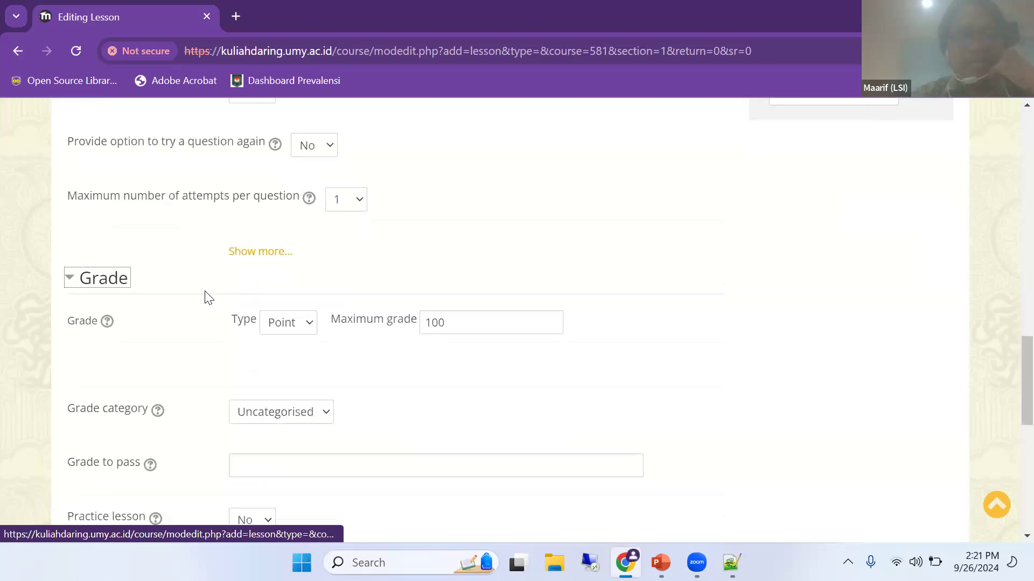
In the activity completion settings, set completion tracking to "Show activity as complete when conditions are met".
scroll(180, 305, down, 3)
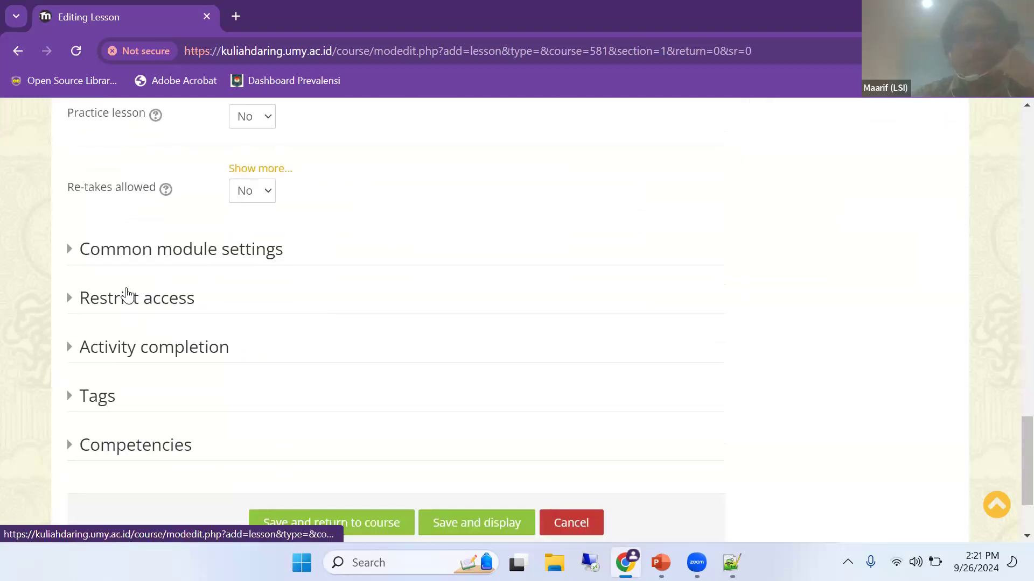
click(186, 351)
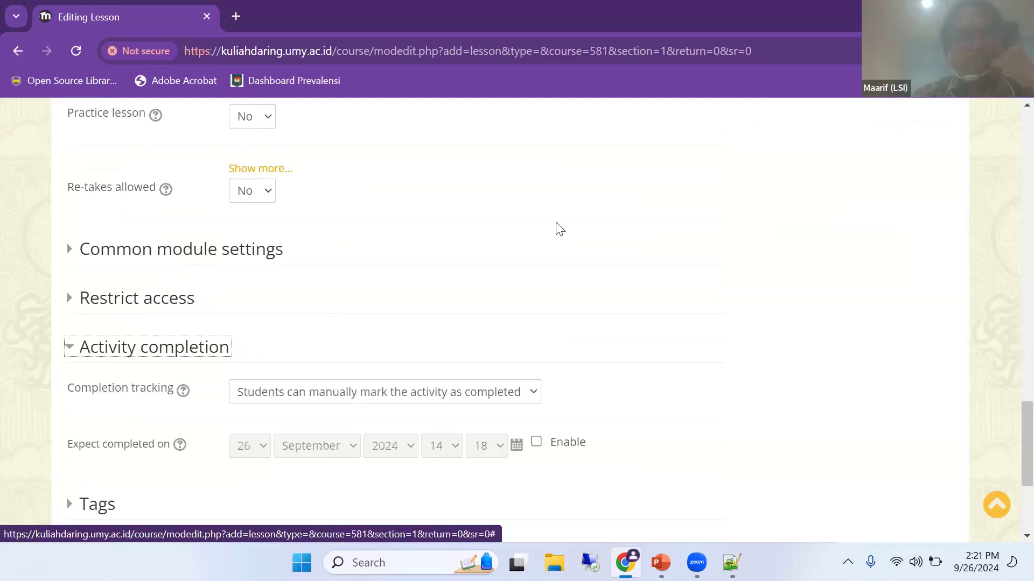
scroll(555, 226, down, 4)
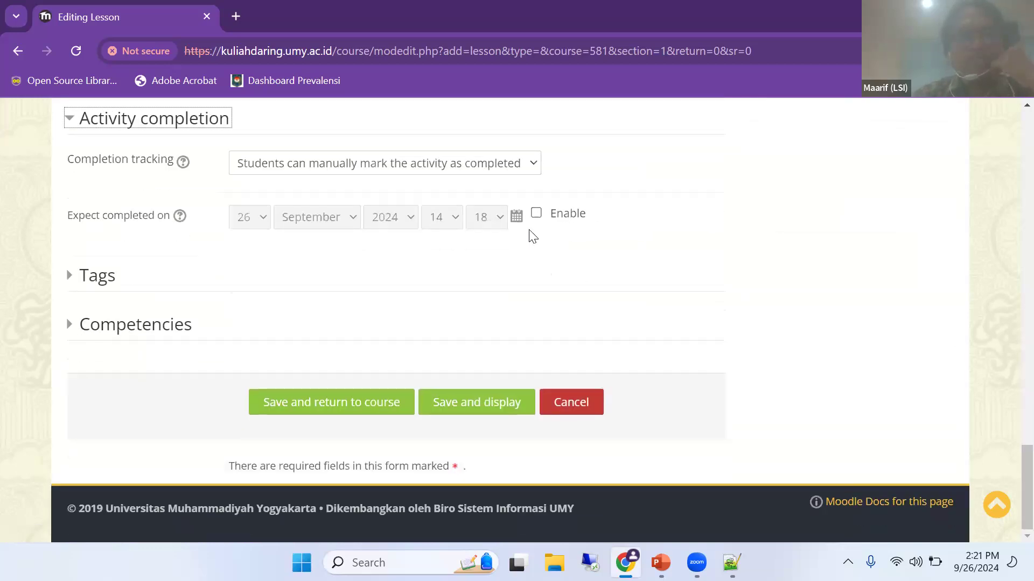
click(356, 168)
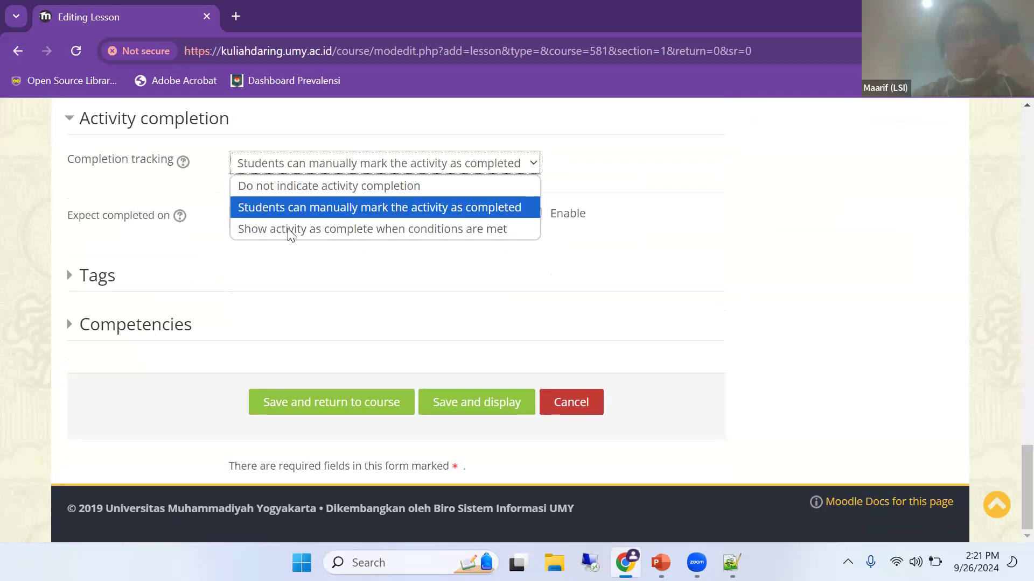
click(319, 233)
scroll(160, 272, down, 1)
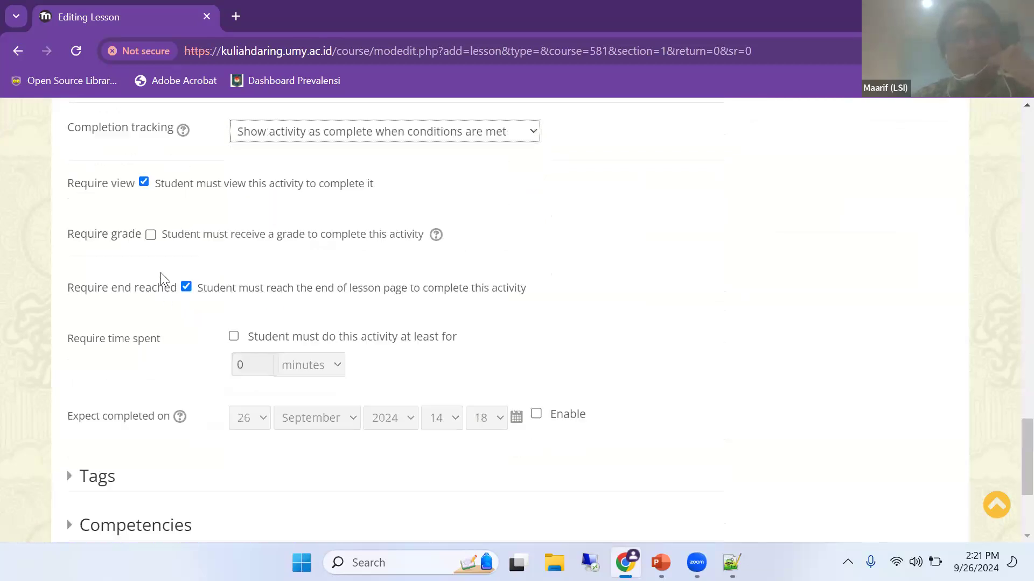
scroll(161, 272, down, 1)
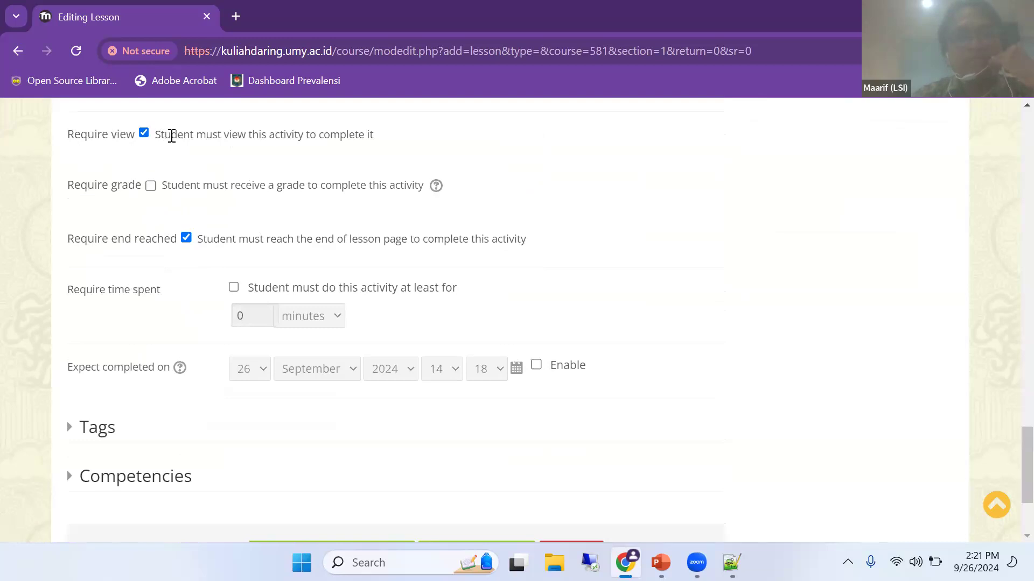
click(144, 133)
double_click(334, 237)
click(549, 224)
Save the lesson settings and return to the course page.
scroll(551, 226, up, 6)
scroll(548, 224, up, 4)
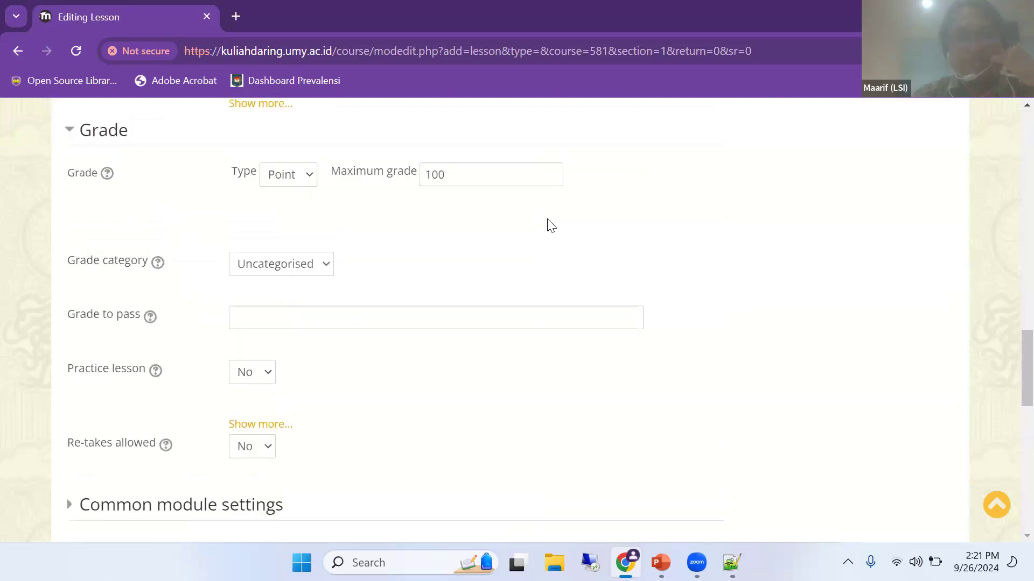
scroll(463, 261, down, 12)
scroll(377, 300, down, 2)
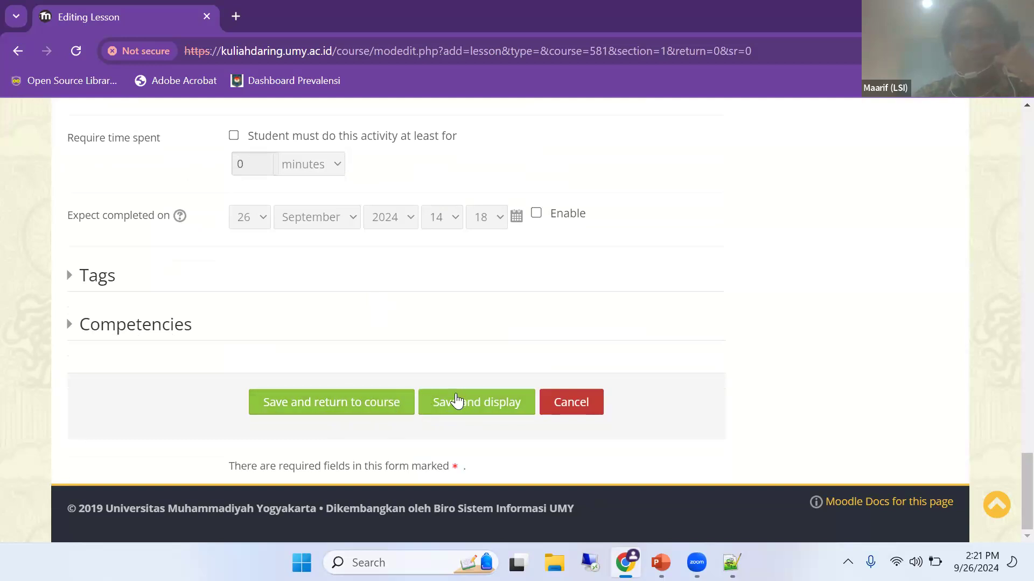
click(388, 402)
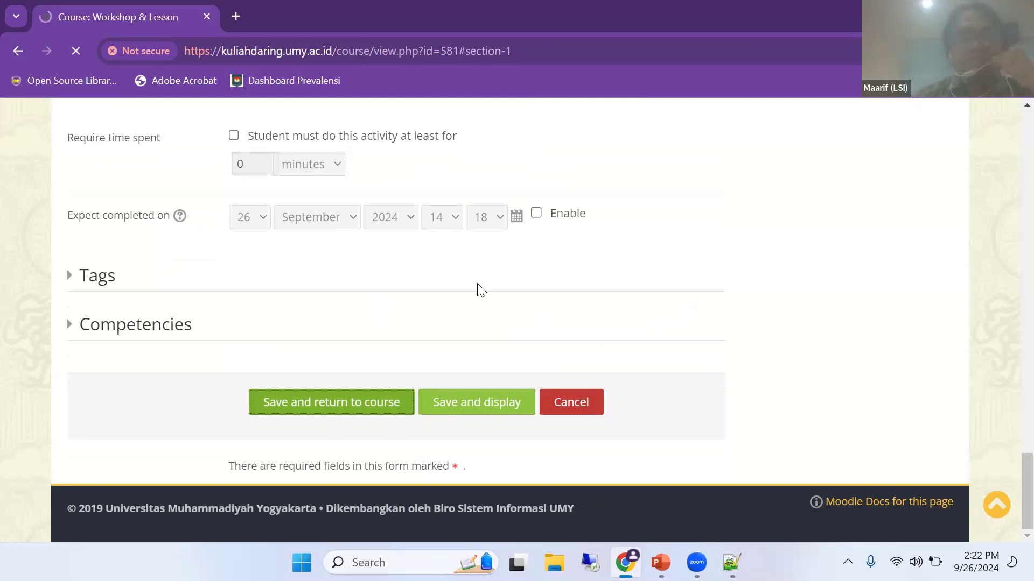
Open the Organisasi Muhammadiyah lesson from the course's Lesson topic.
scroll(314, 271, down, 4)
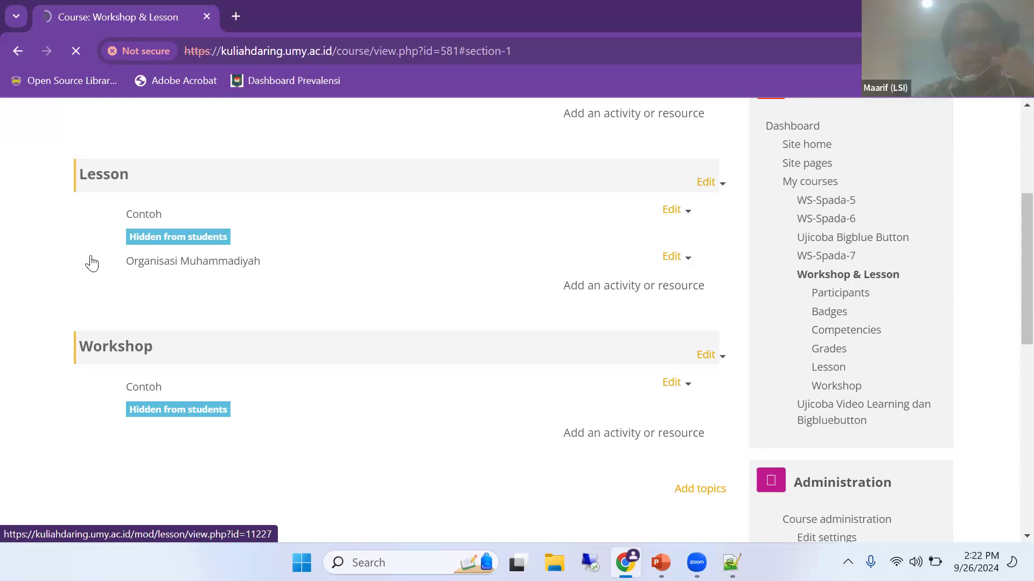
scroll(84, 269, down, 1)
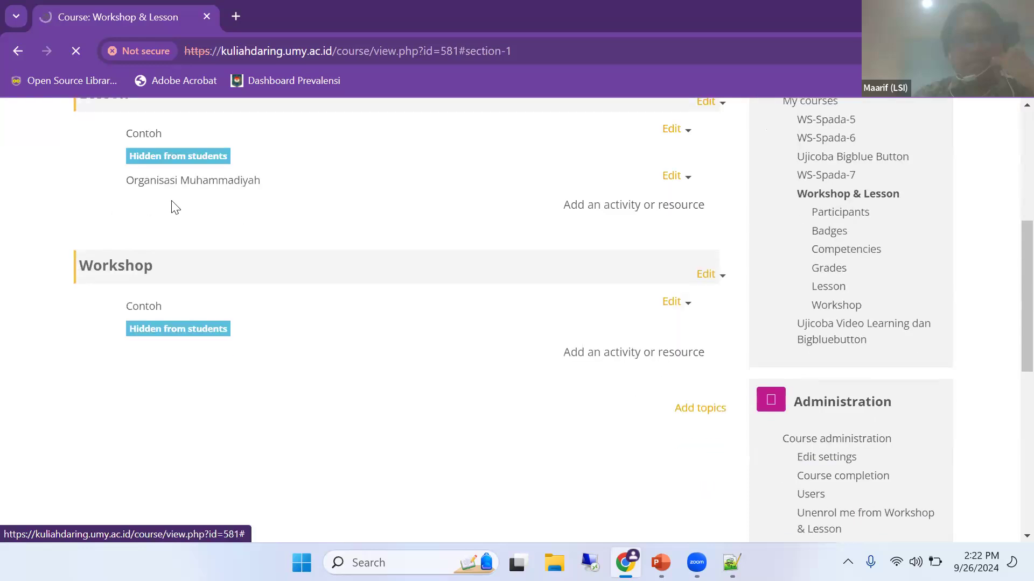
scroll(146, 319, up, 1)
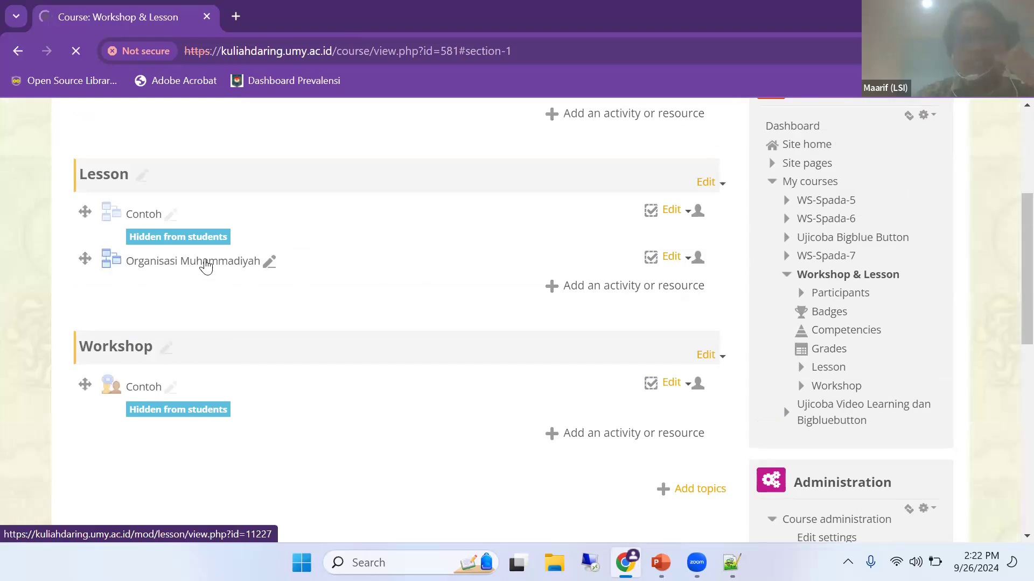
click(206, 264)
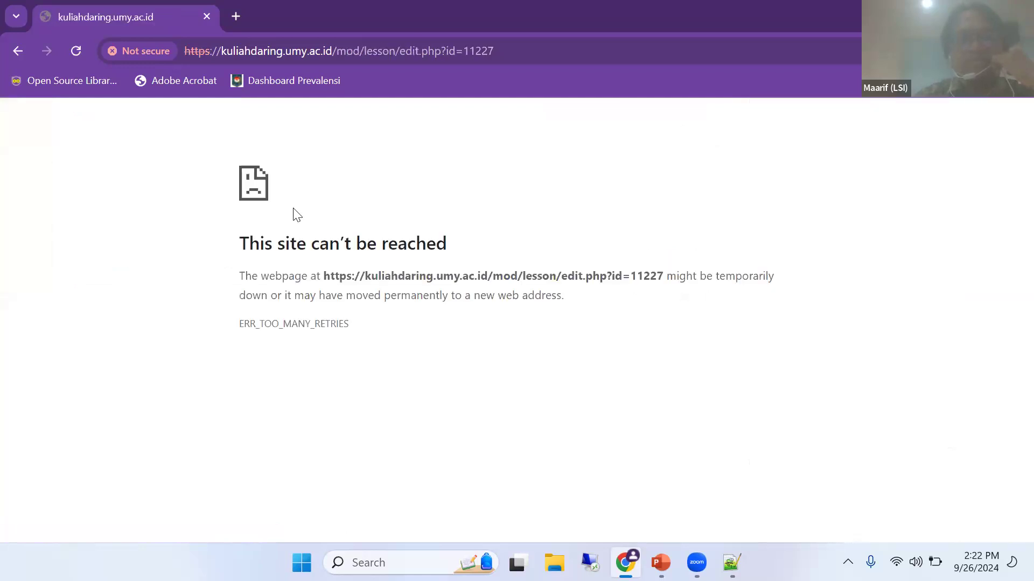
Reload the lesson's edit page from its current address.
click(572, 47)
click(591, 48)
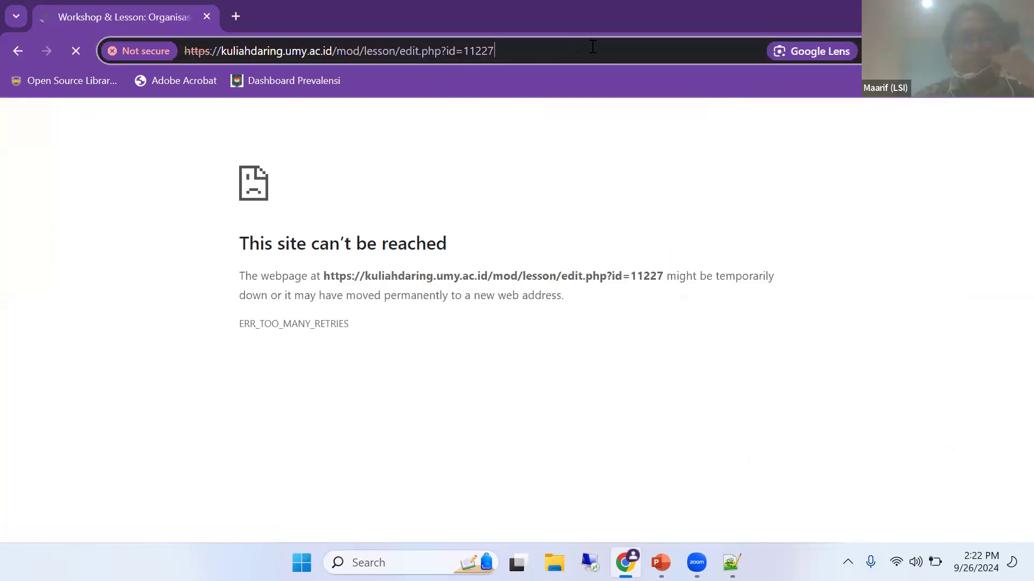
key(Return)
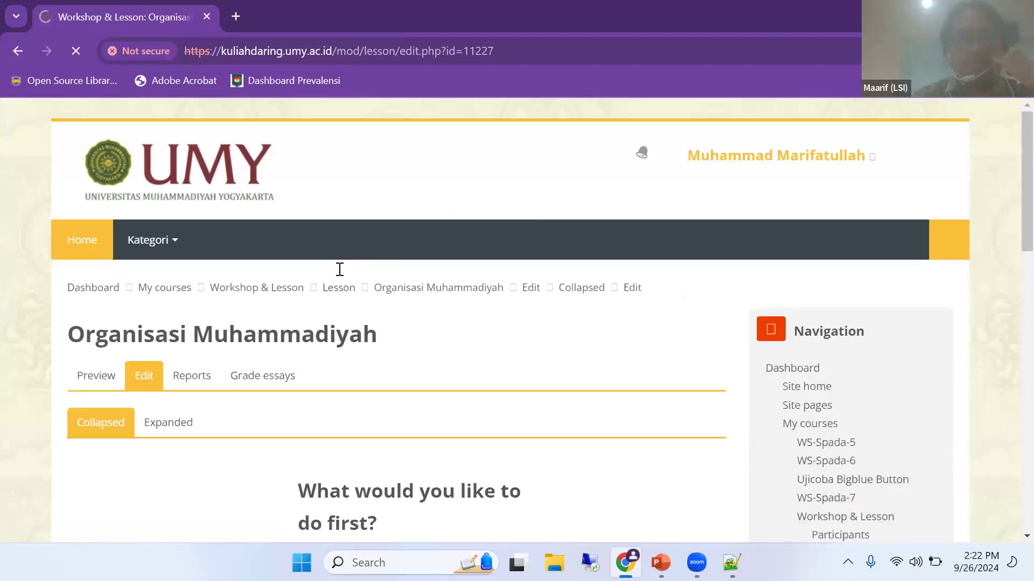
Start a new content page as the first page of the Organisasi Muhammadiyah lesson.
scroll(166, 293, down, 4)
scroll(303, 238, down, 1)
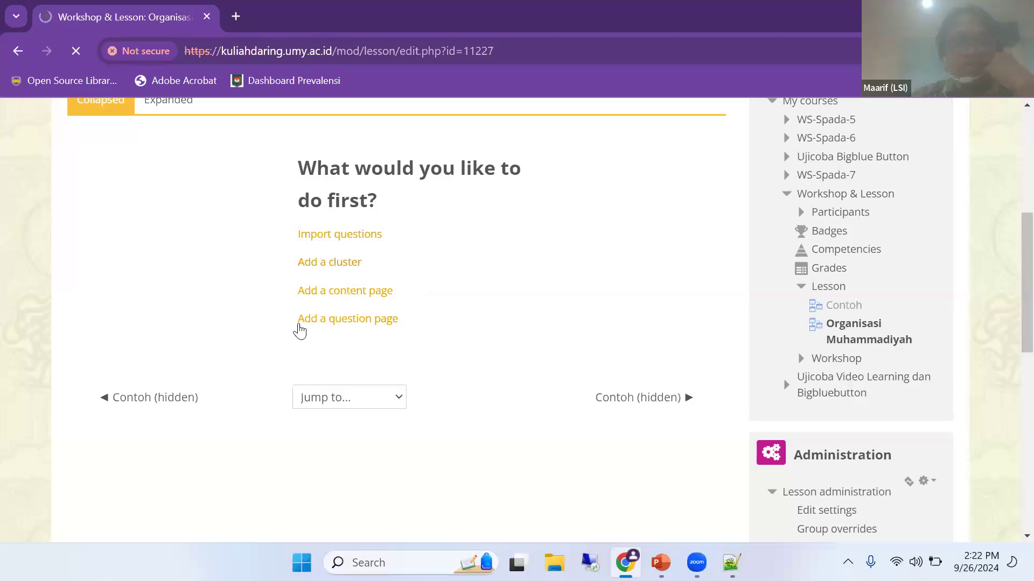
click(379, 294)
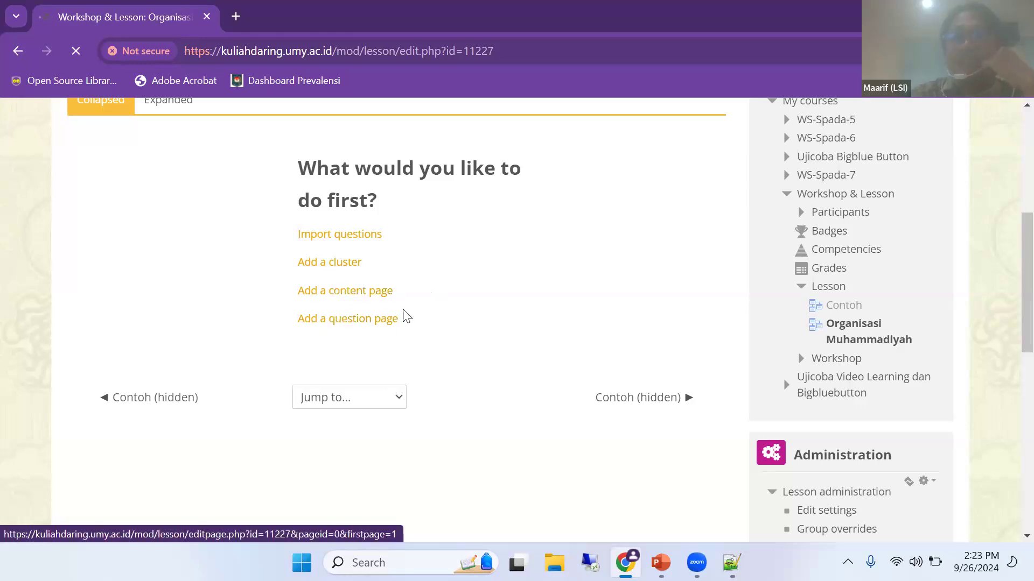
scroll(329, 240, up, 1)
scroll(291, 242, up, 1)
scroll(344, 299, down, 2)
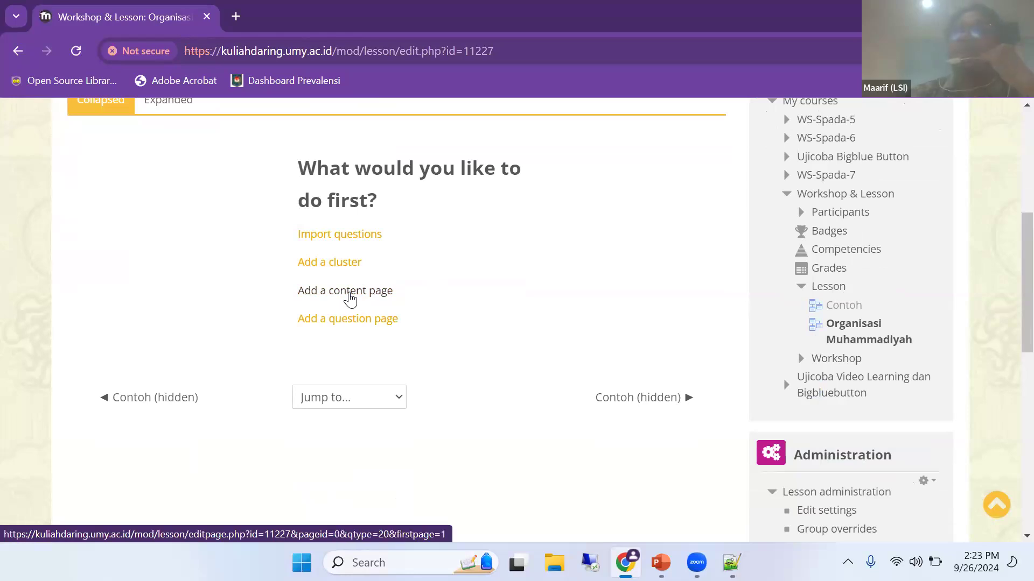
click(350, 298)
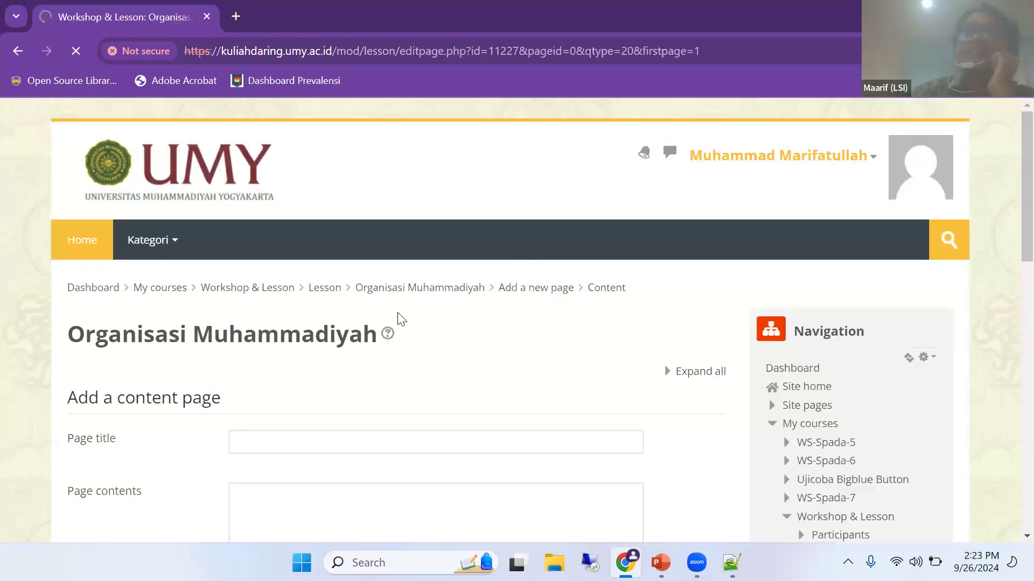
Enter "Materi : Biografi Pendiri Muhammadiyah" as the content page's title.
click(311, 447)
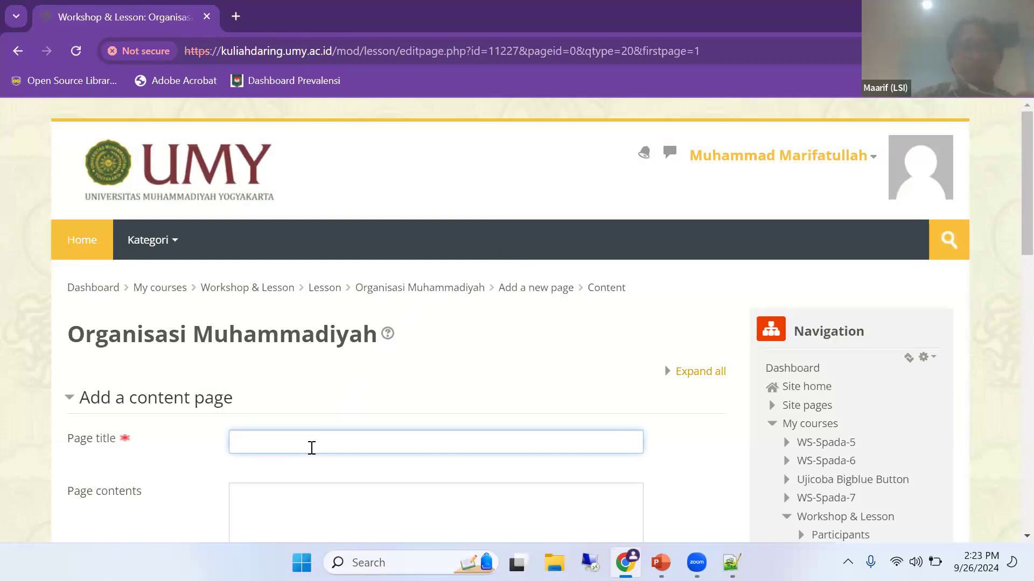
text(Materi )
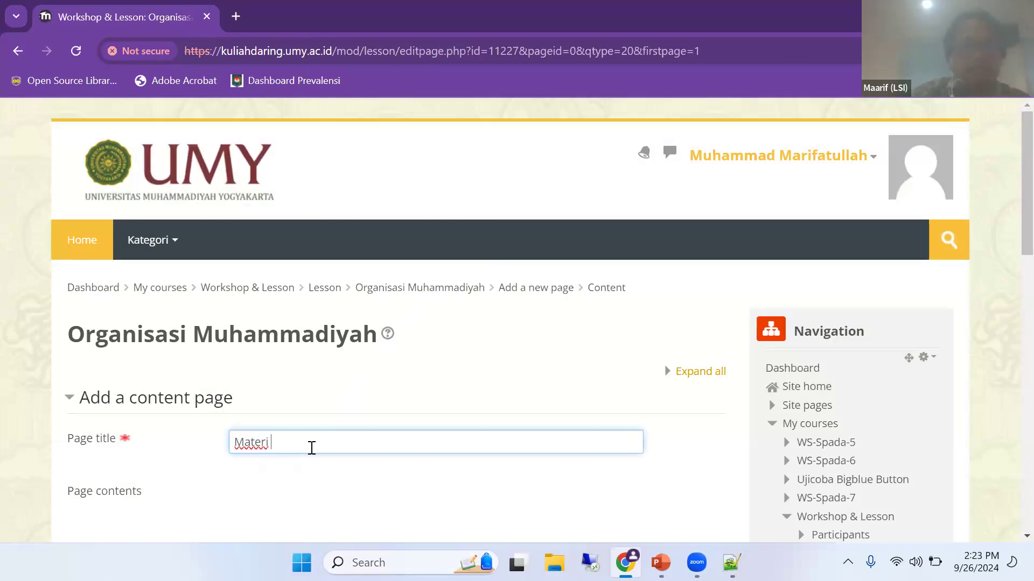
text(:)
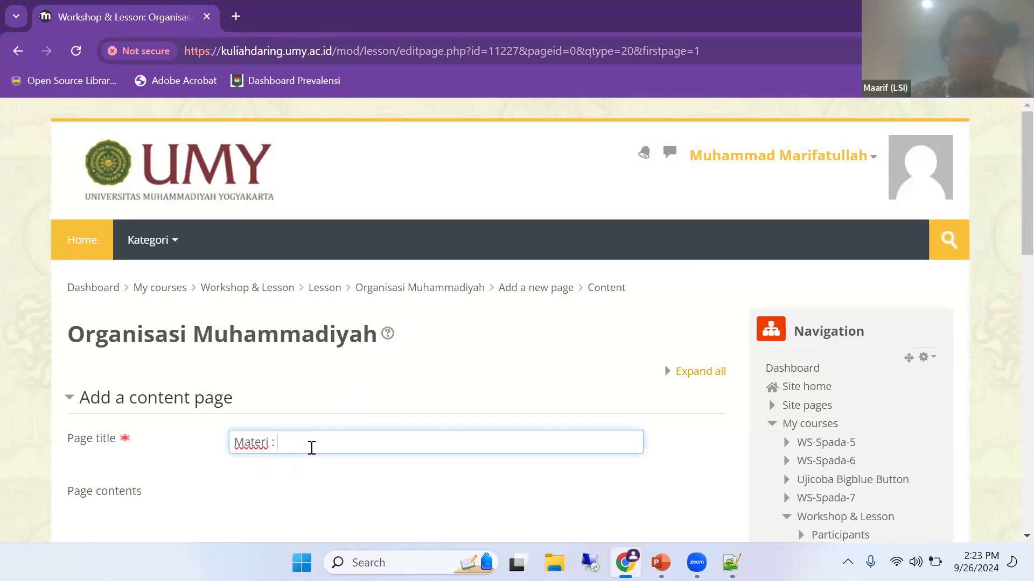
text( Biografi Pendiri Muham)
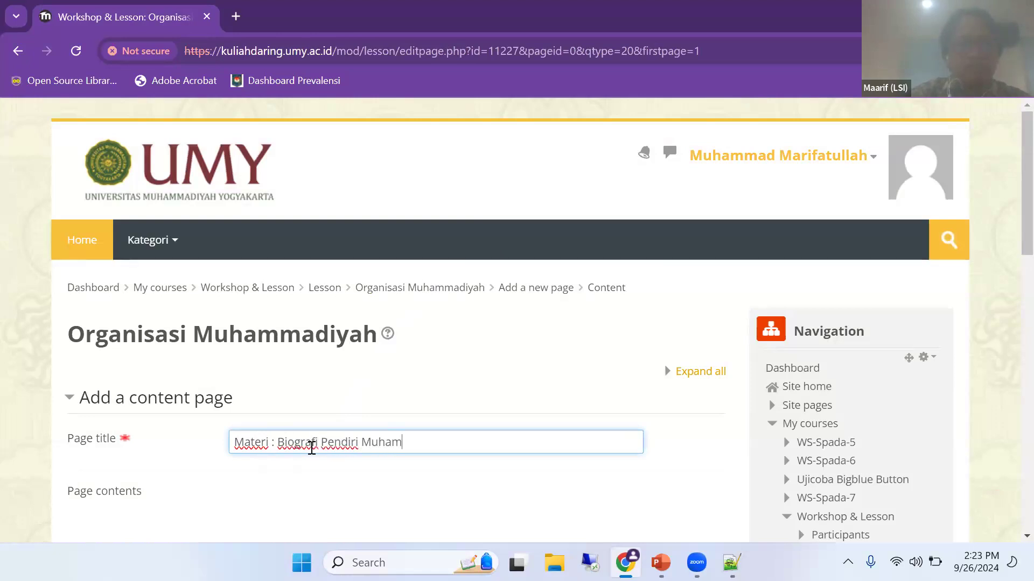
text(madiyah)
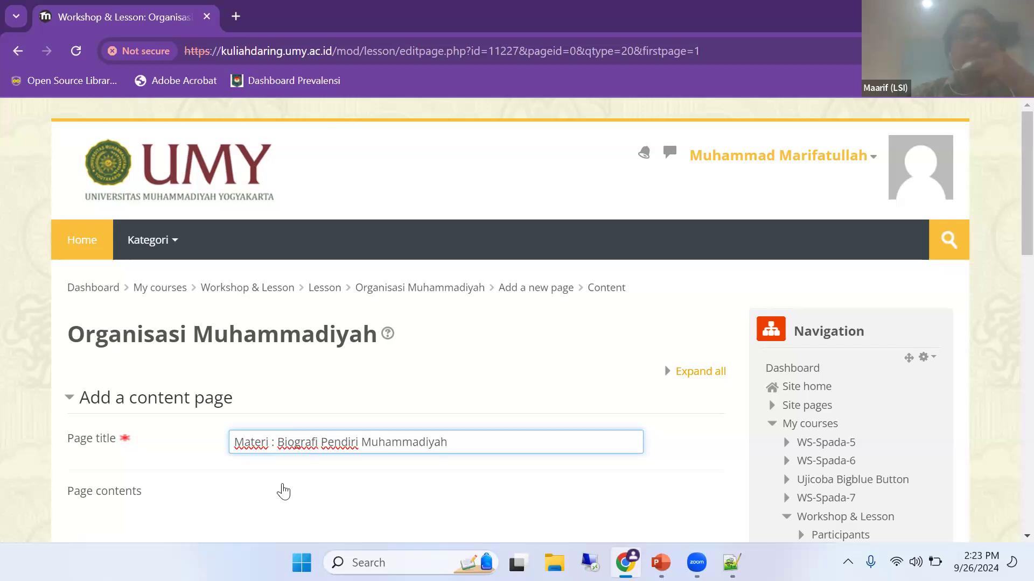
Switch to Notepad++ and copy the biography paragraphs from the "new 23" file, leaving out the YouTube link at the end.
scroll(377, 460, down, 1)
scroll(358, 270, down, 1)
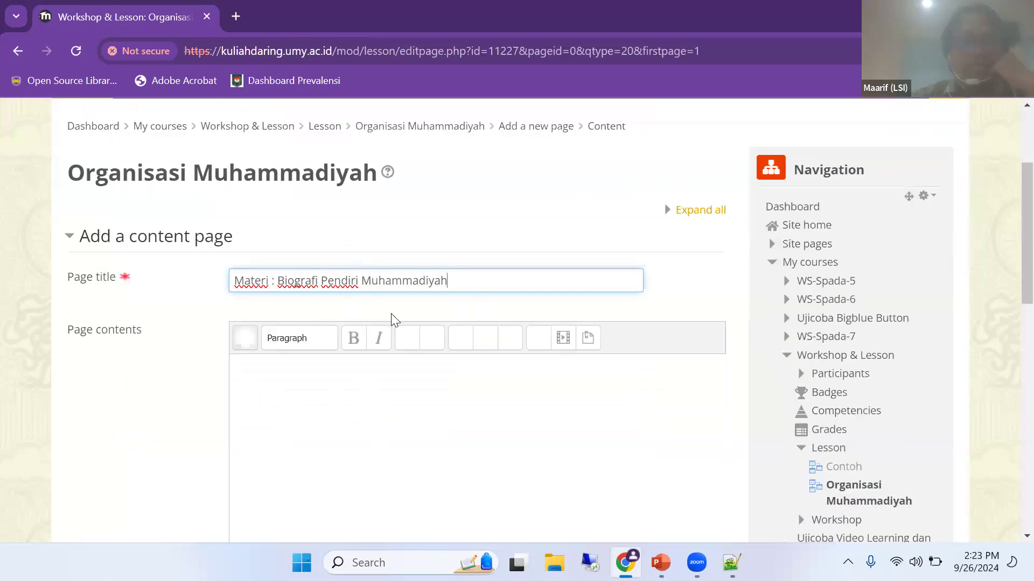
scroll(242, 323, down, 2)
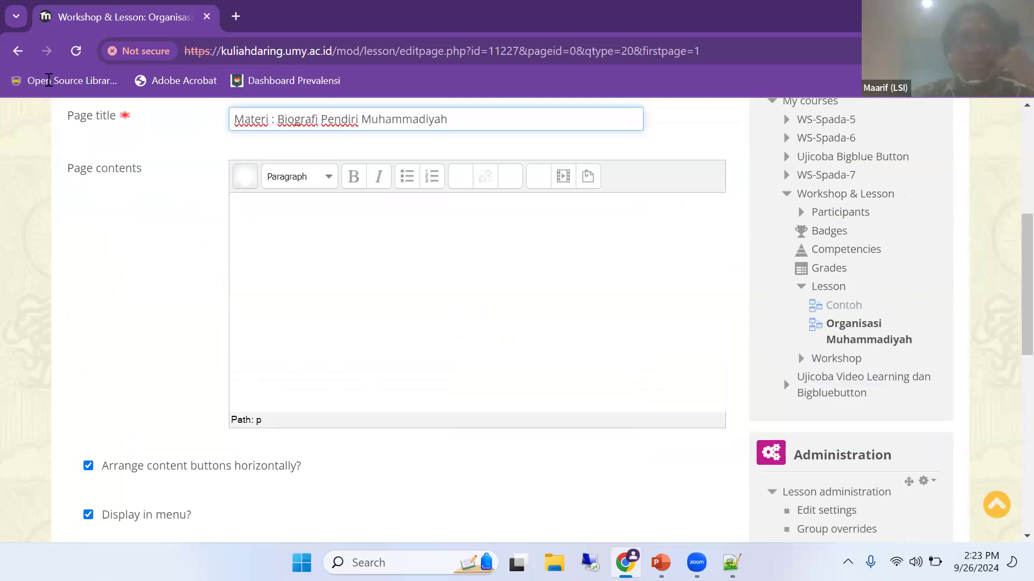
key(alt+Tab)
shift+click(740, 466)
scroll(740, 466, down, 2)
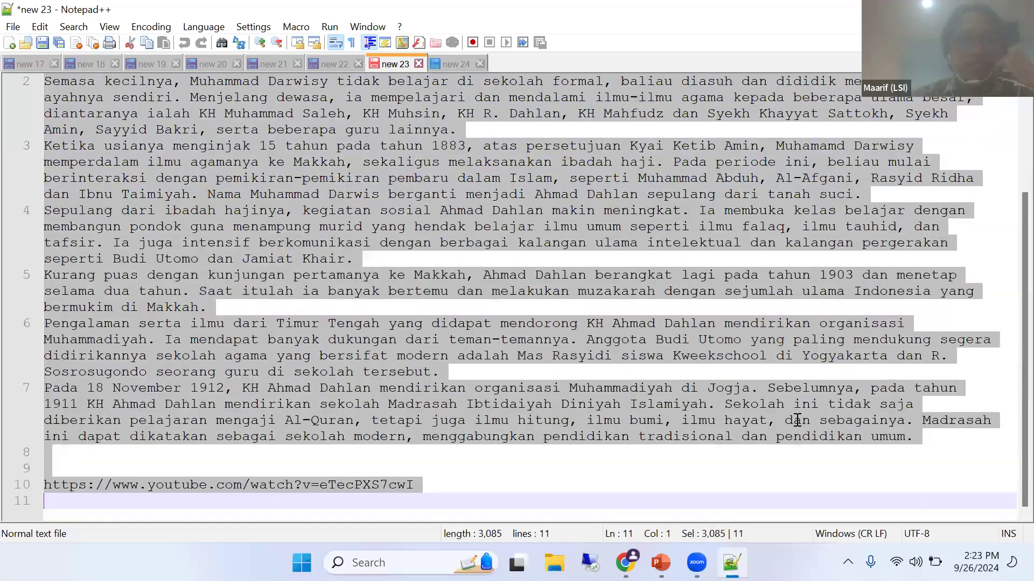
drag(471, 394, 924, 436)
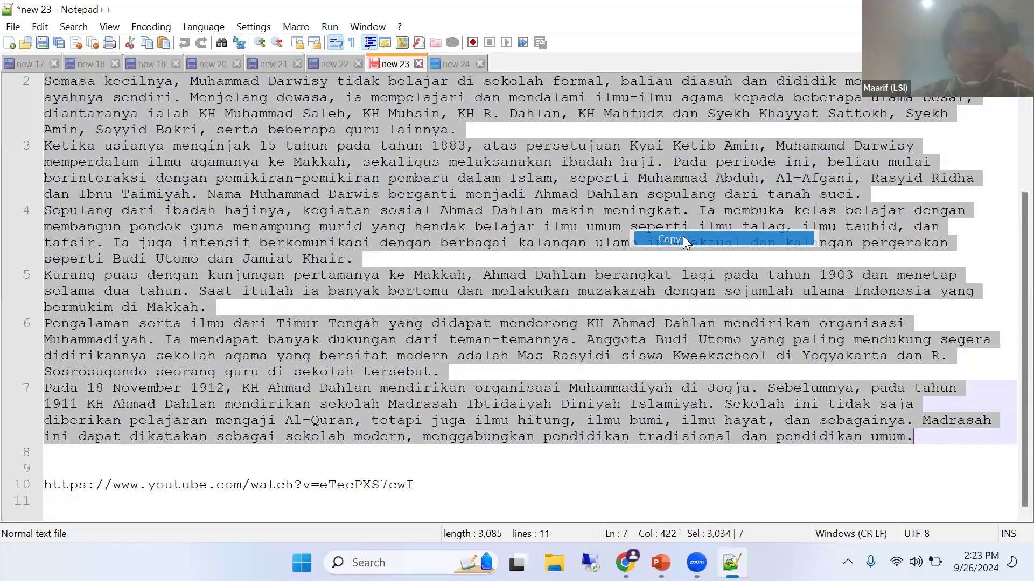
Switch back to the browser, paste the biography into the page contents, and check it from the beginning.
key(alt+Tab)
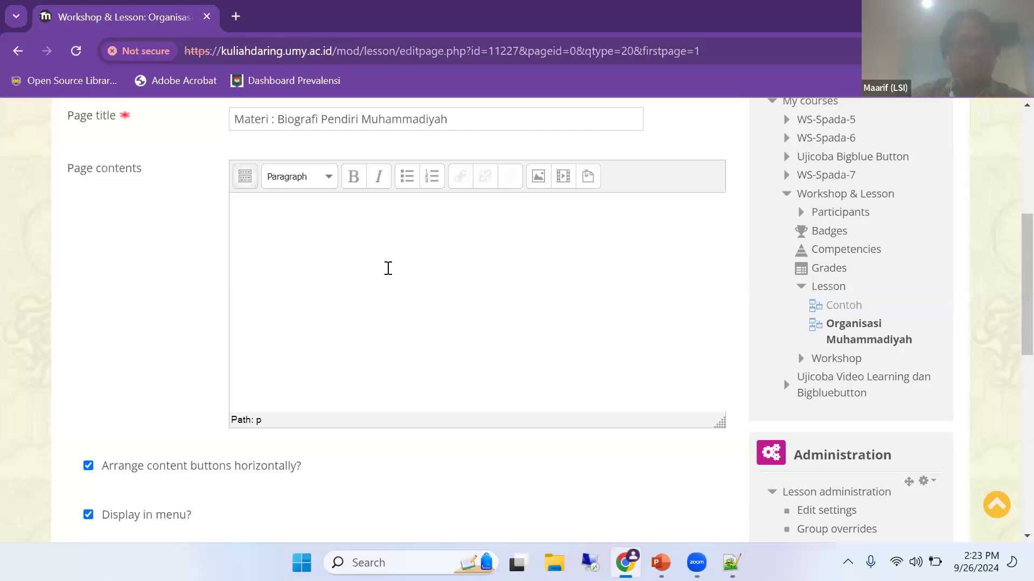
key(ctrl+v)
scroll(505, 286, up, 5)
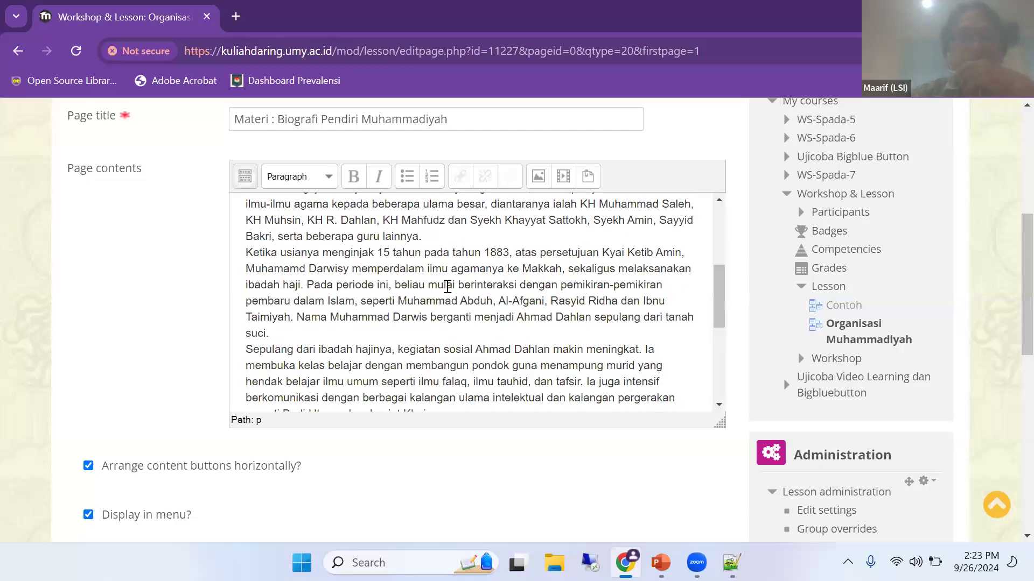
scroll(408, 295, up, 4)
scroll(462, 273, down, 1)
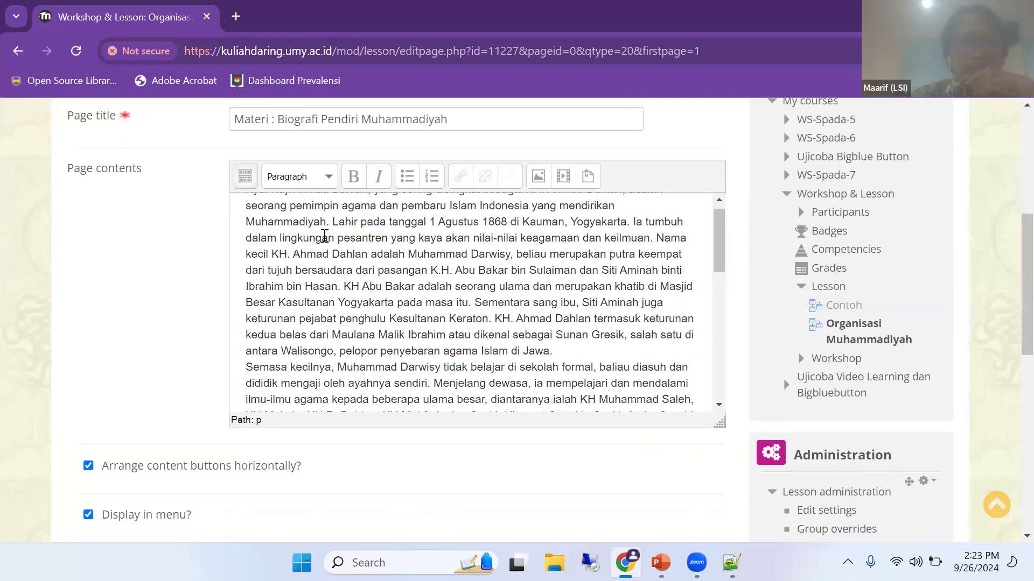
scroll(325, 237, up, 2)
scroll(371, 279, down, 2)
scroll(440, 342, up, 2)
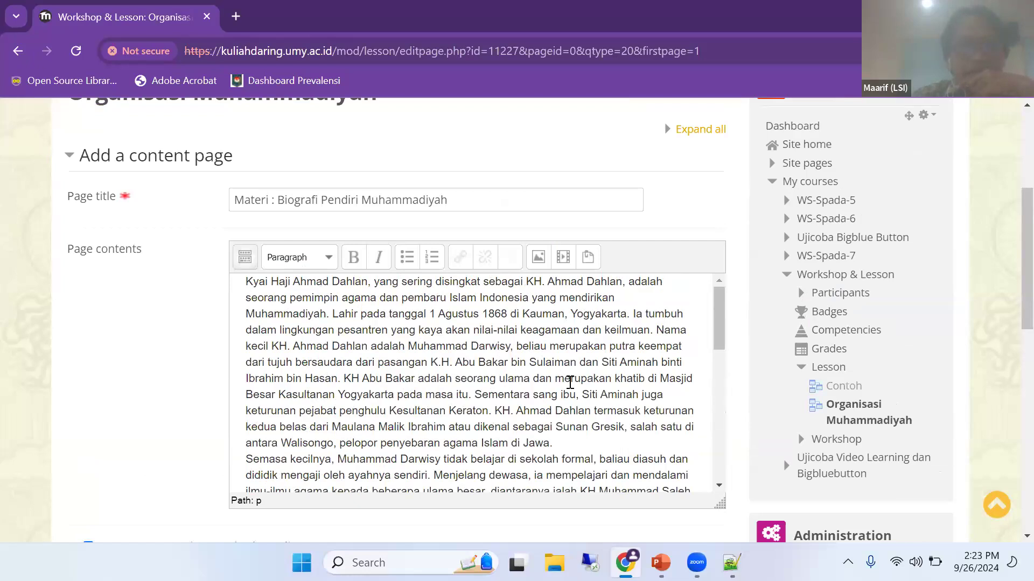
Insert paragraph breaks in the biography before "Sepulang dari ibadah hajinya" and before "Ketika usianya menginjak 15 tahun".
scroll(411, 376, down, 3)
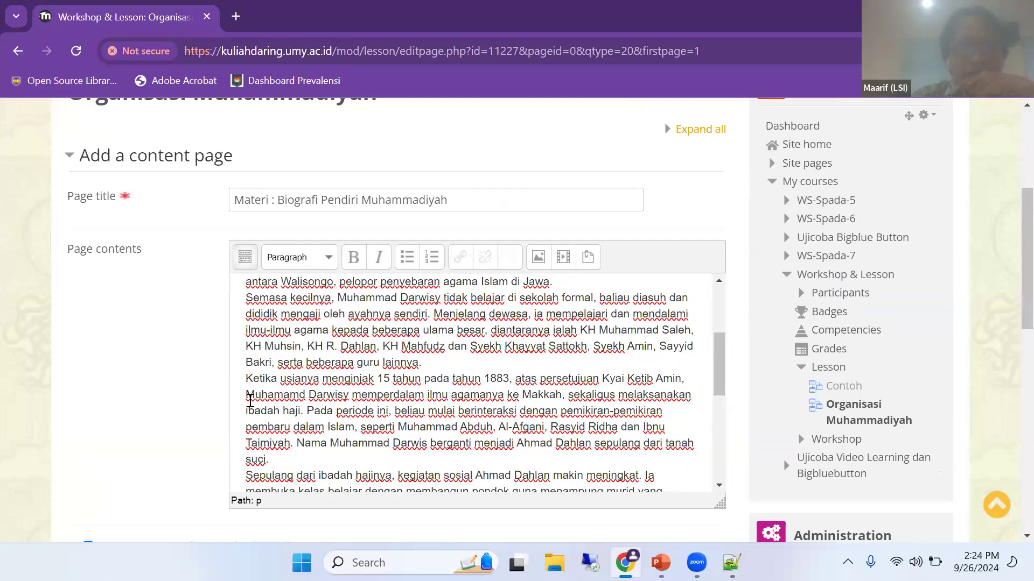
scroll(250, 400, down, 2)
key(Return)
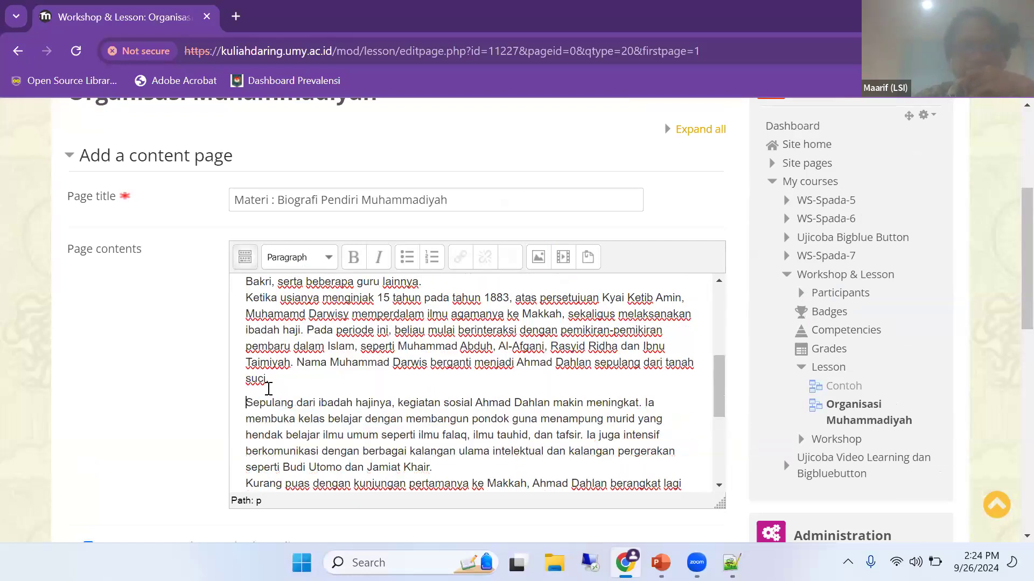
scroll(268, 339, up, 1)
scroll(268, 339, up, 2)
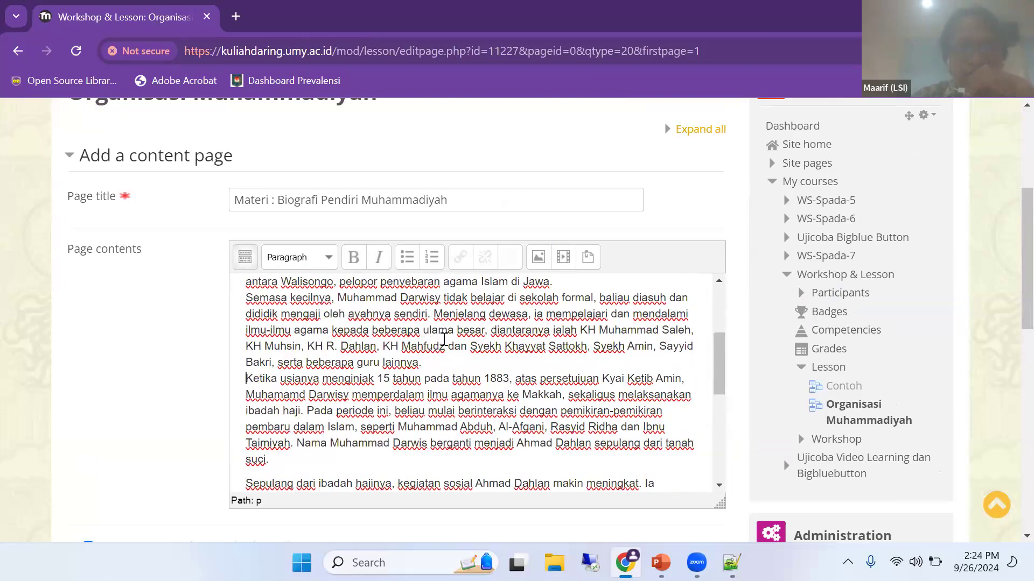
key(Return)
scroll(467, 357, up, 6)
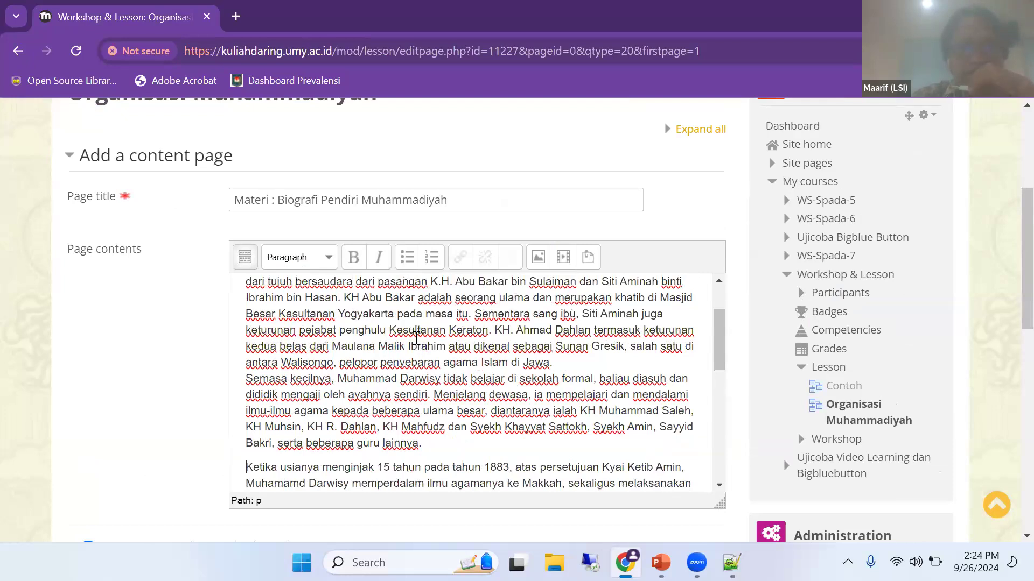
Add the line "KH. Ahmad Dahlan" above the first biography paragraph and format it as Heading 4.
scroll(410, 364, down, 3)
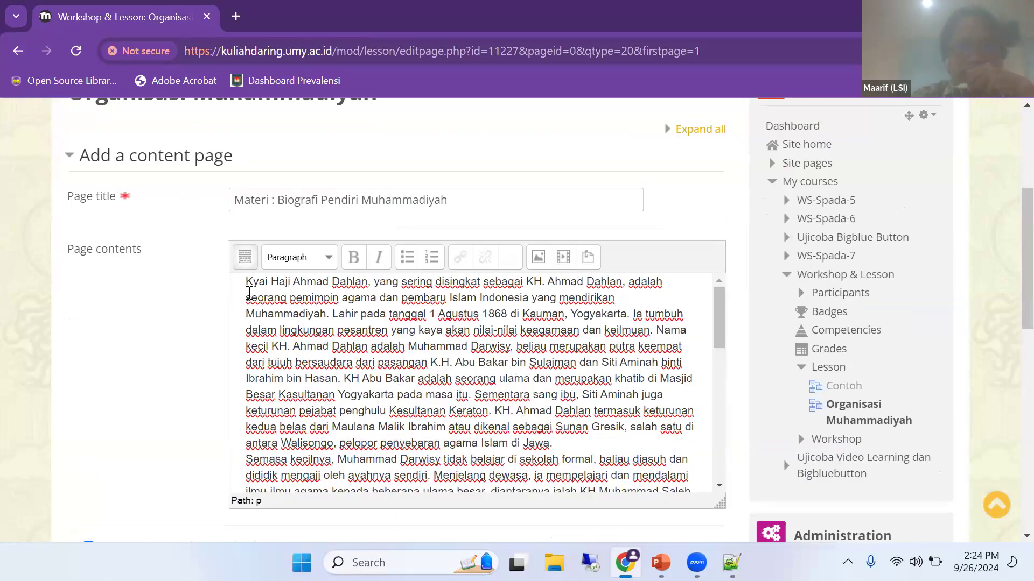
key(Return)
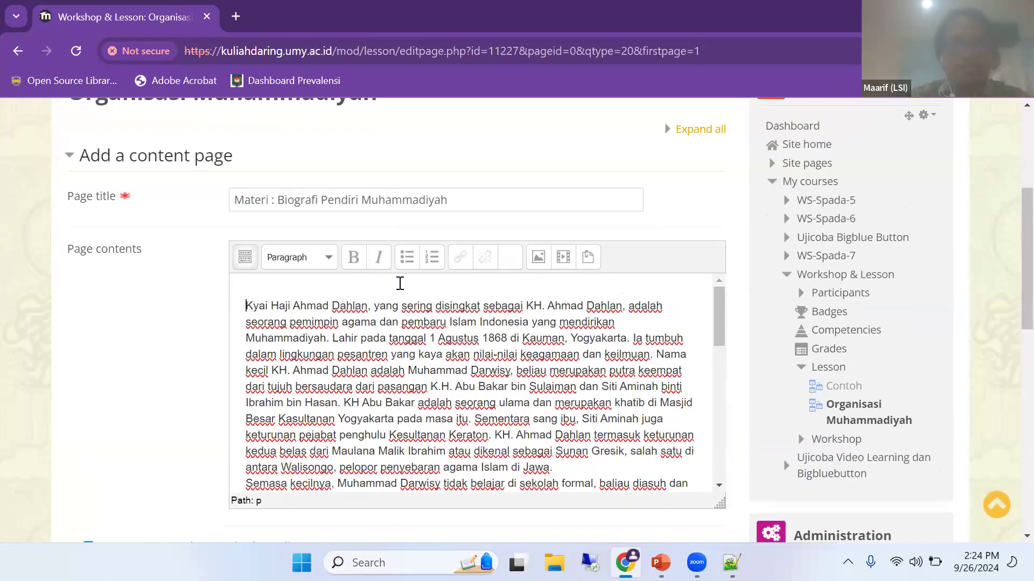
text(Ky)
text(ad)
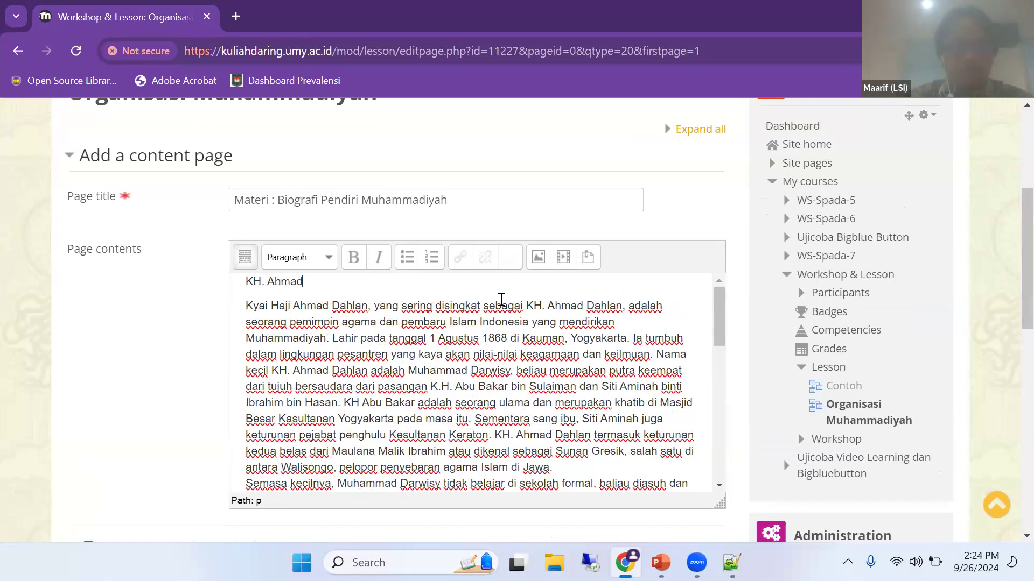
text(lan)
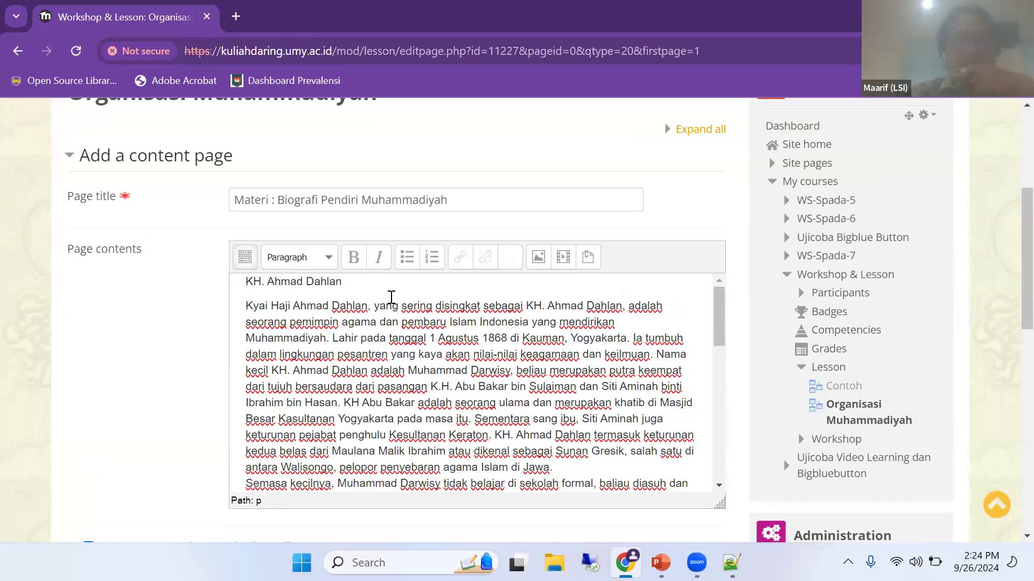
drag(345, 281, 267, 283)
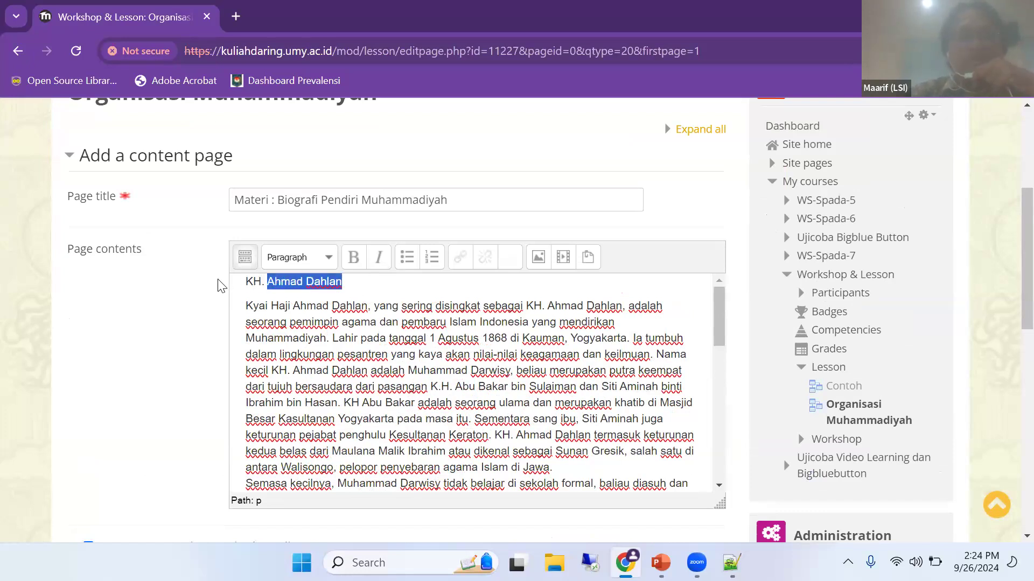
click(306, 264)
scroll(339, 345, down, 1)
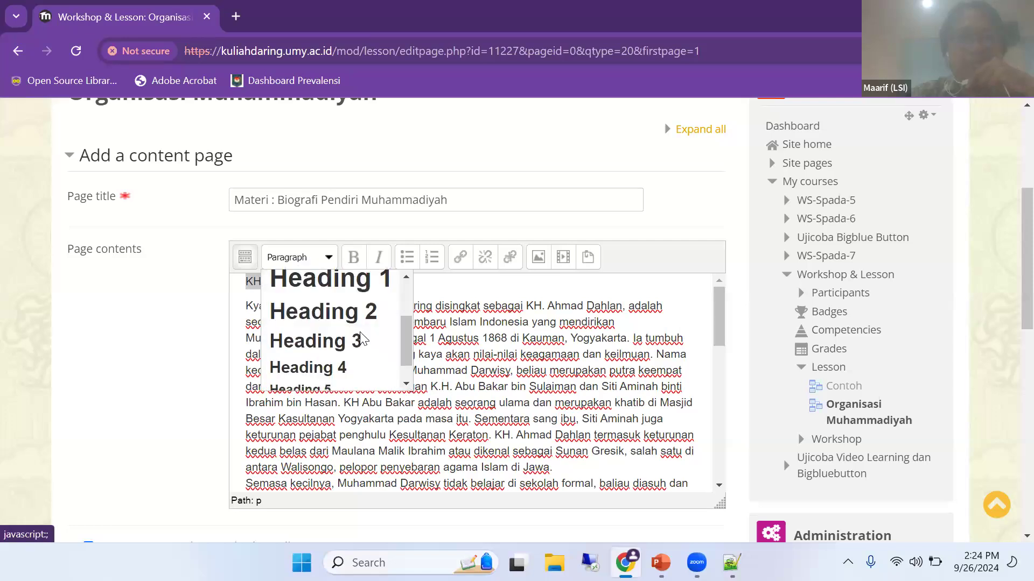
click(339, 368)
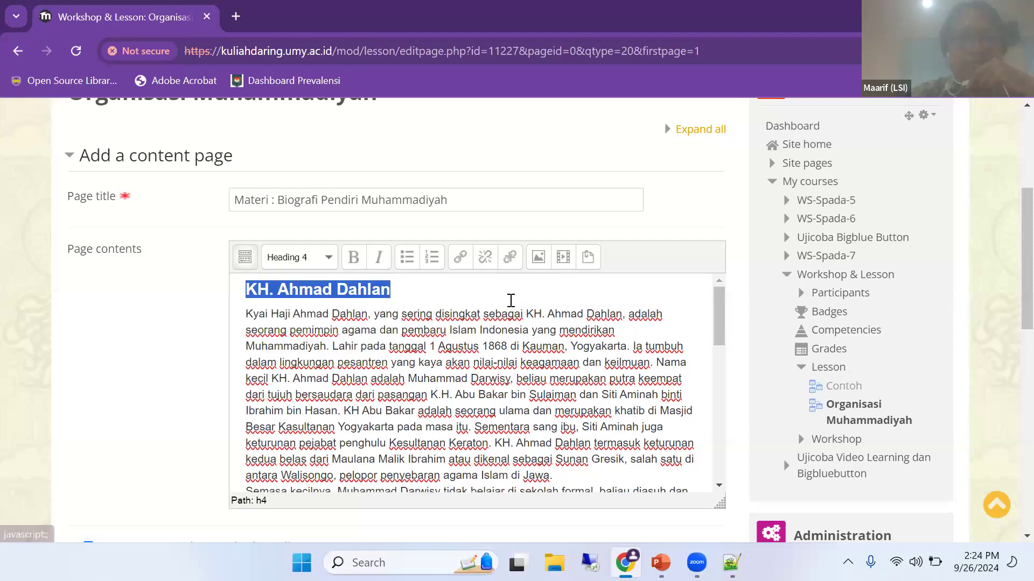
Insert a paragraph break in the biography before "Kurang puas dengan kunjungan pertamanya ke Makkah".
click(478, 326)
scroll(448, 338, down, 1)
scroll(448, 338, down, 5)
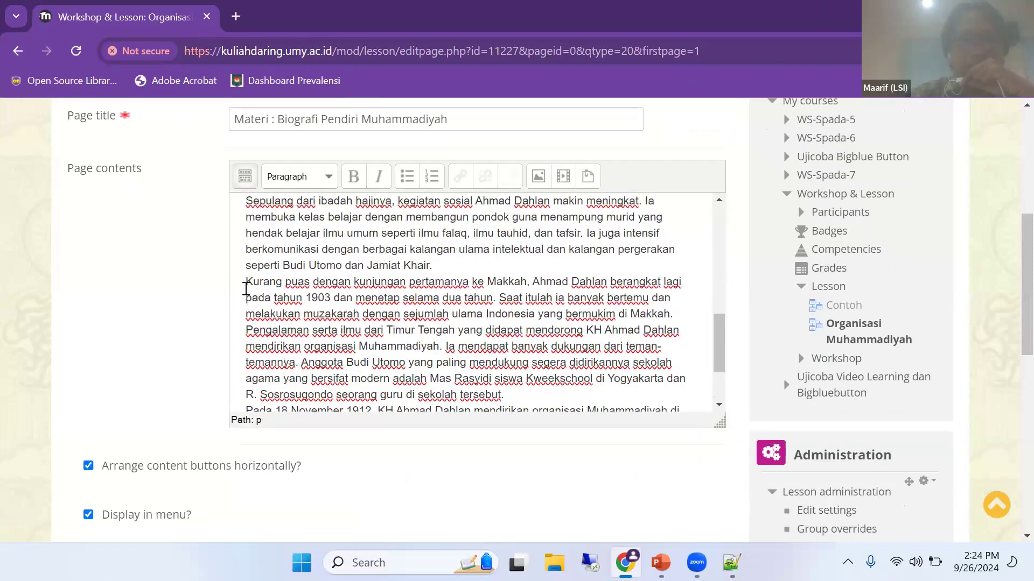
key(Return)
scroll(494, 239, up, 3)
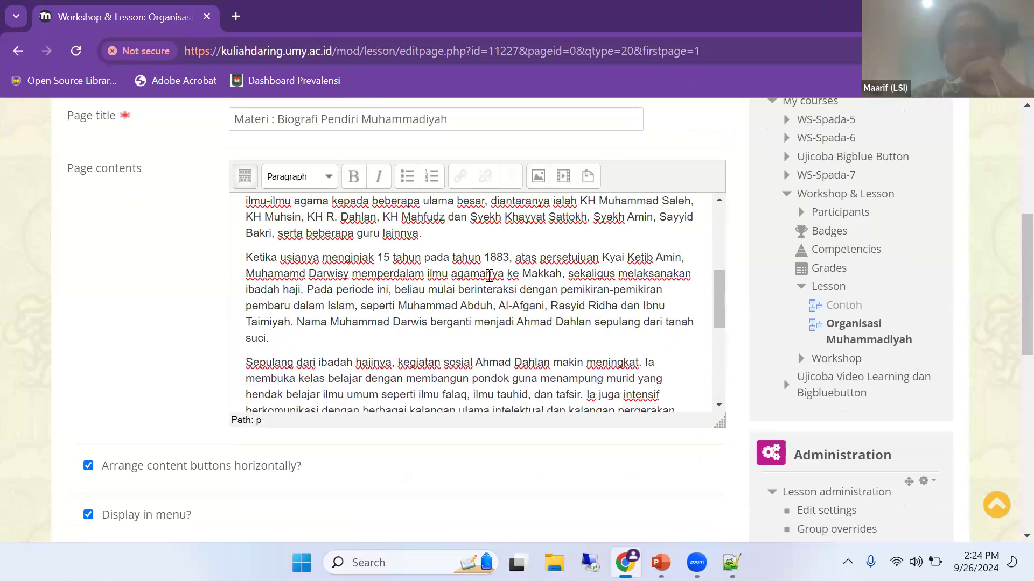
Enter "Quiz 1" as the description of Content 1.
scroll(474, 275, down, 4)
scroll(474, 275, down, 9)
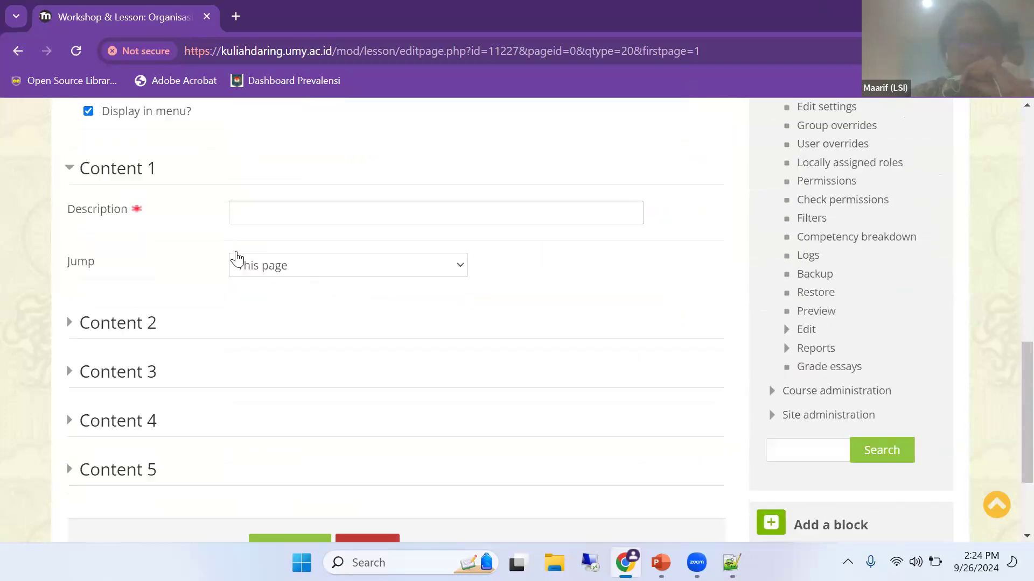
scroll(219, 215, up, 2)
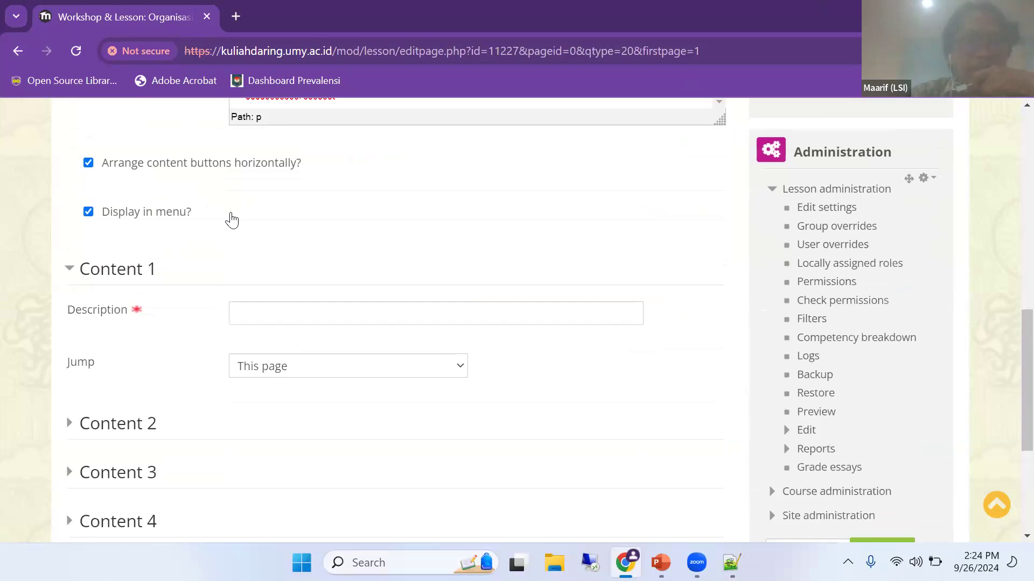
scroll(231, 220, up, 1)
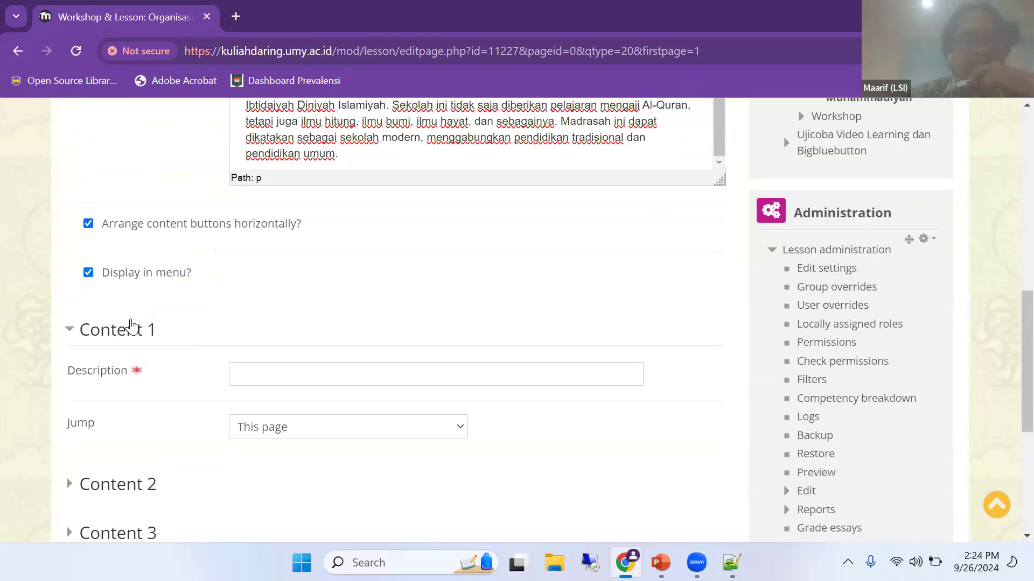
click(261, 375)
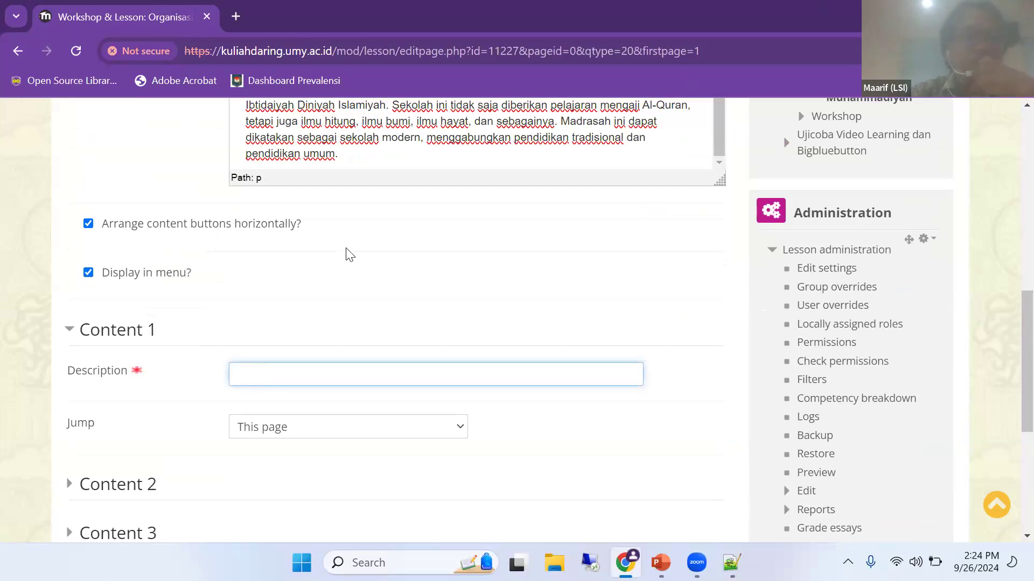
scroll(346, 254, up, 3)
scroll(411, 233, up, 15)
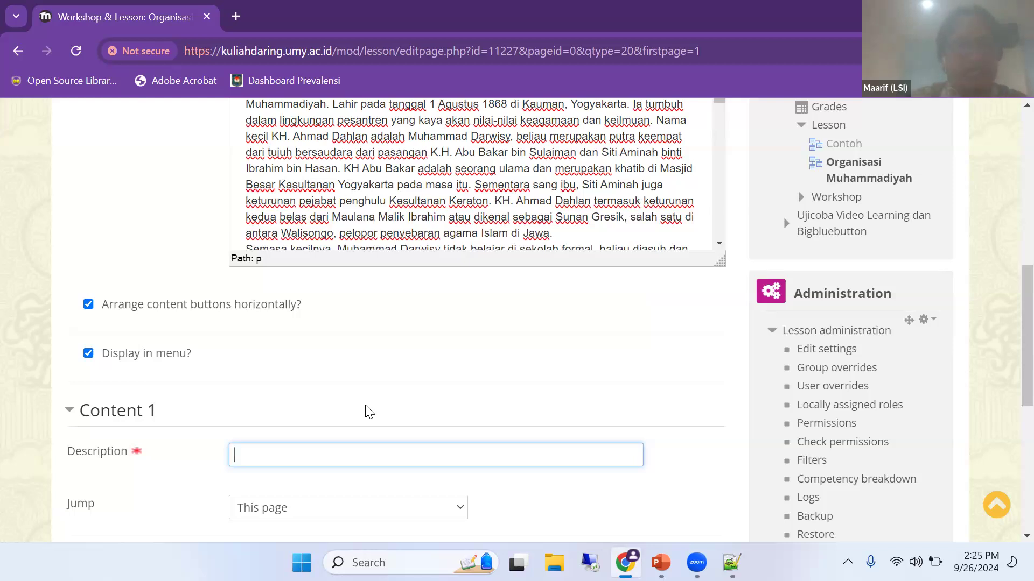
text(Quiz 1)
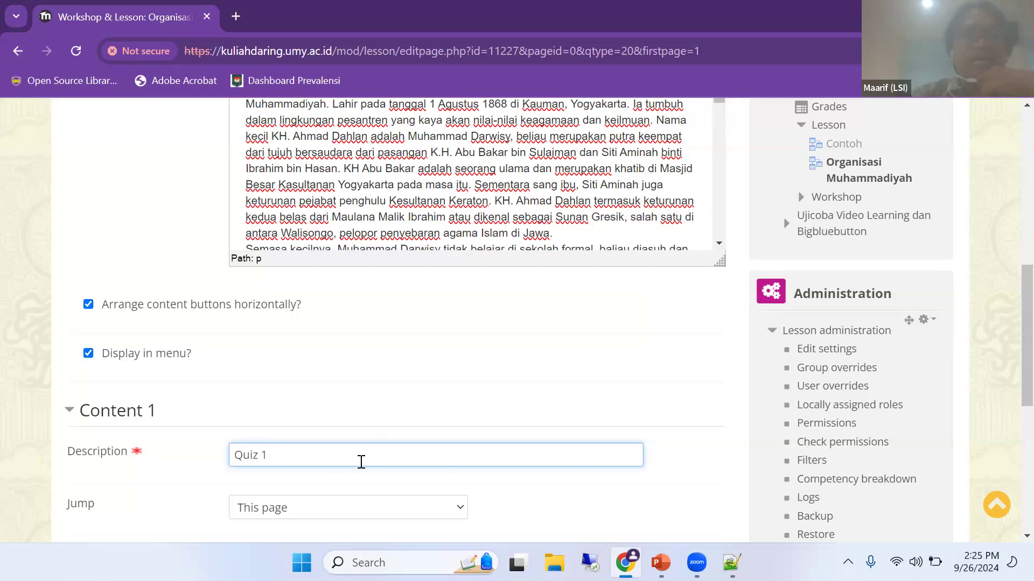
drag(282, 453, 221, 462)
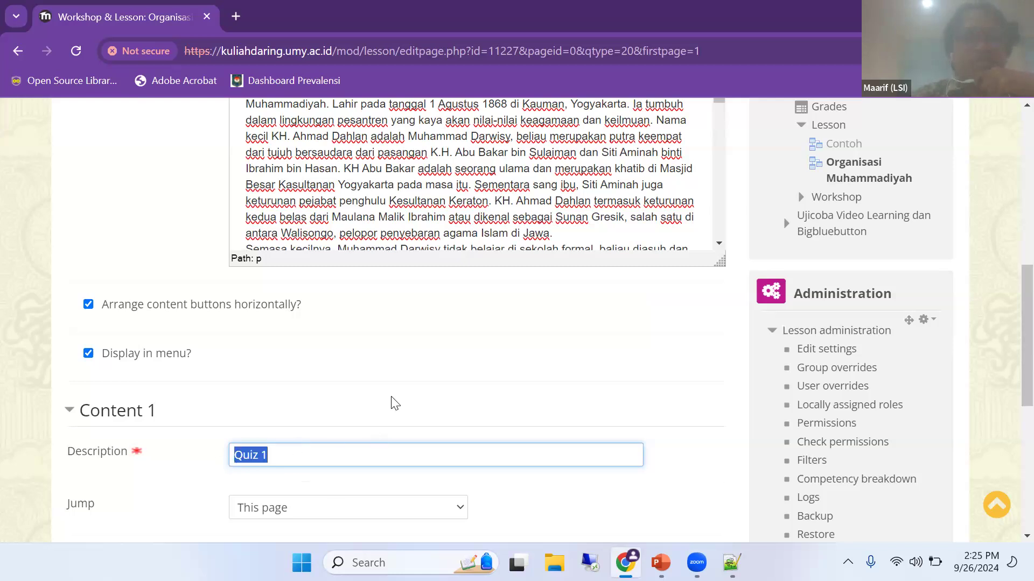
Review the page title and biography text, and set the Content 1 jump to Next page.
scroll(458, 160, up, 5)
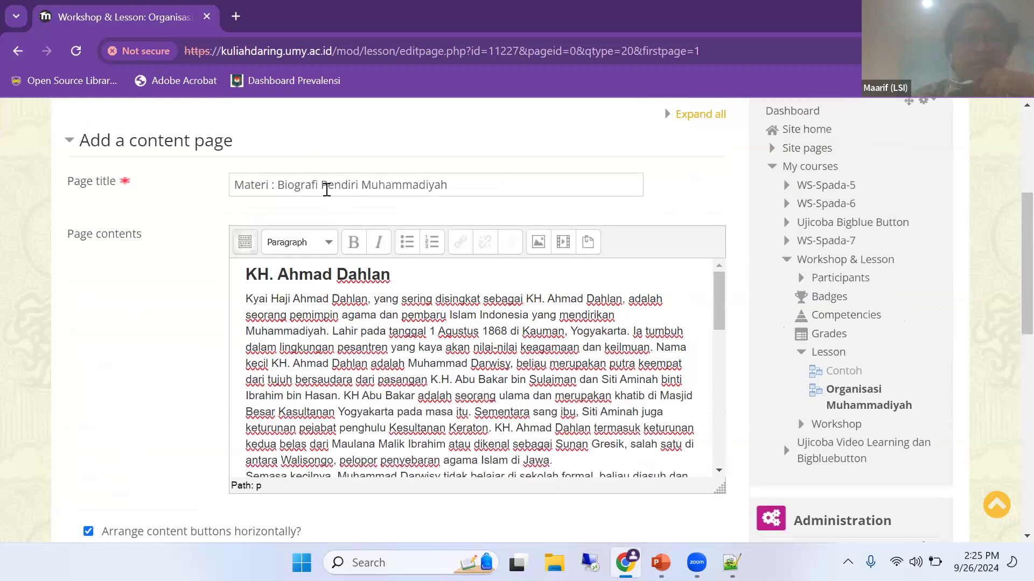
scroll(369, 301, down, 10)
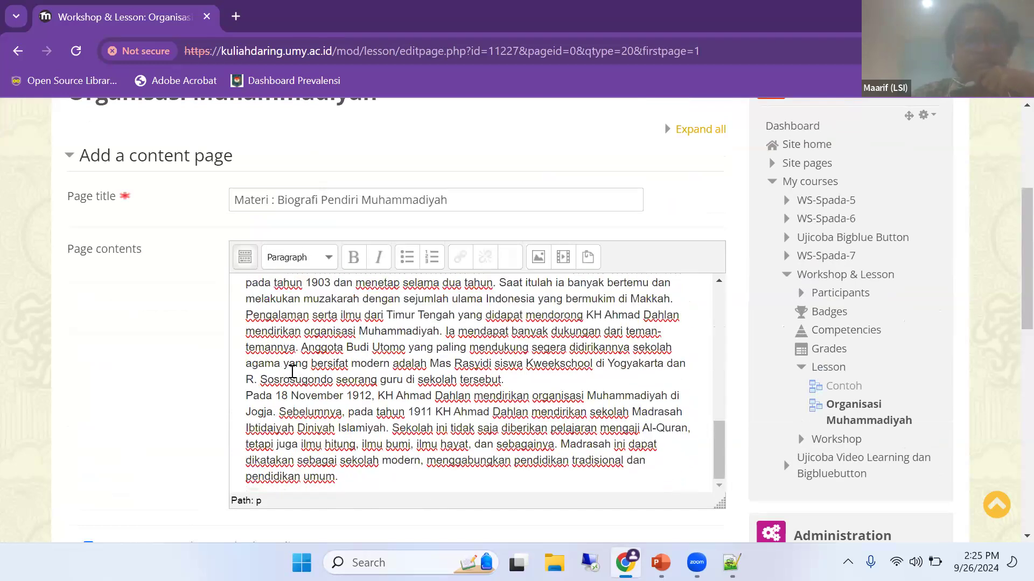
scroll(293, 373, down, 6)
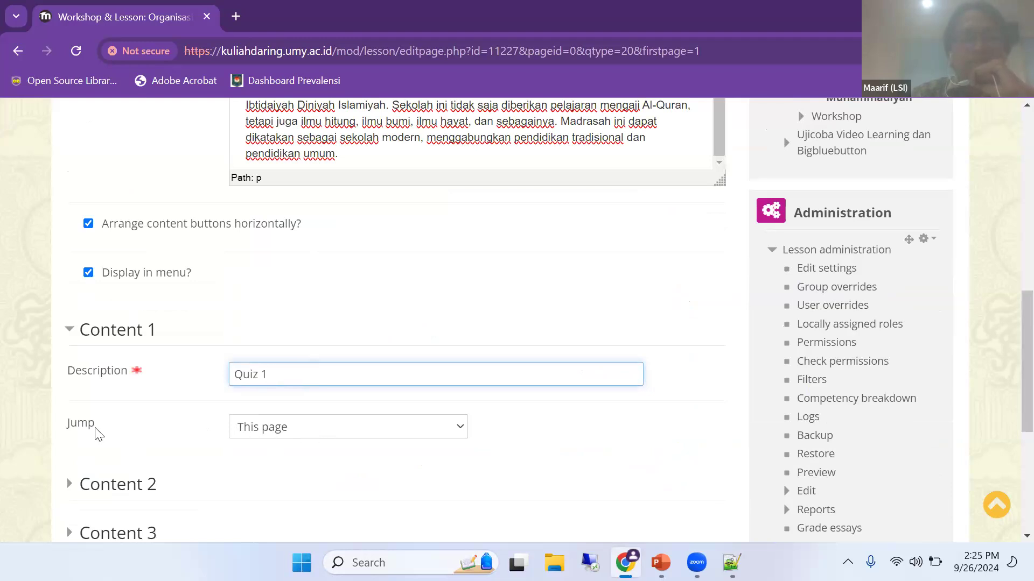
click(312, 429)
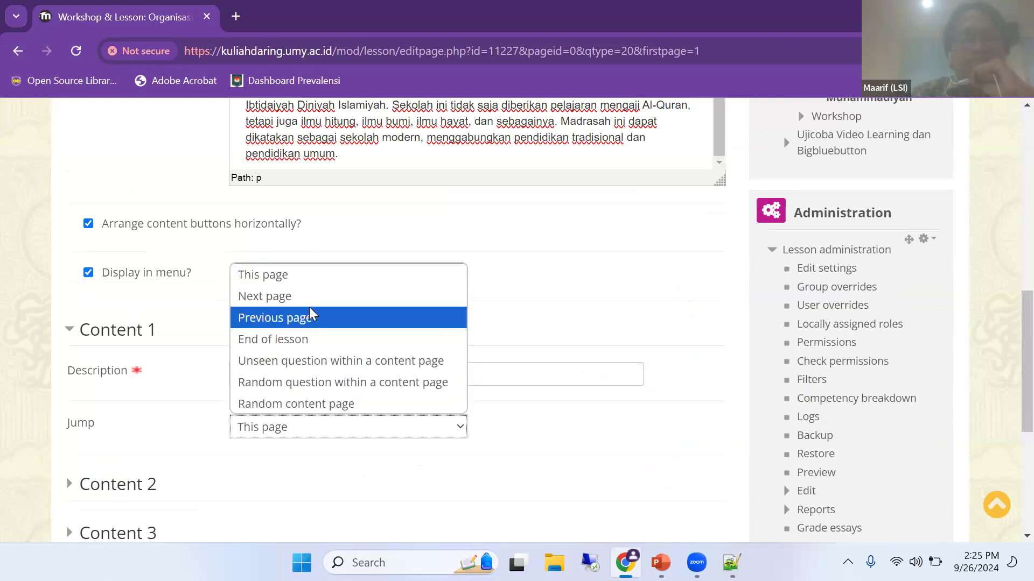
click(268, 296)
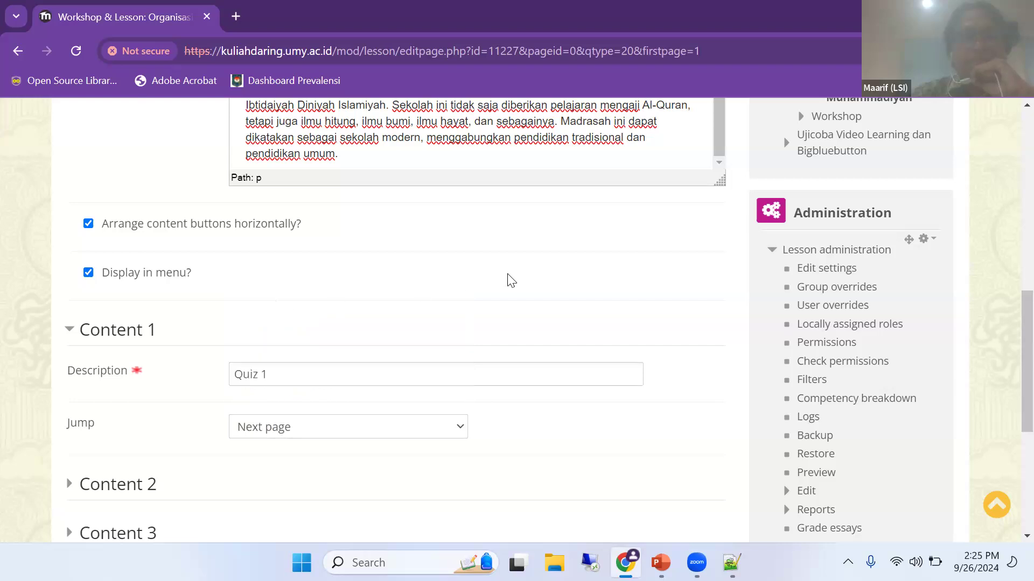
scroll(510, 277, down, 5)
scroll(346, 330, up, 2)
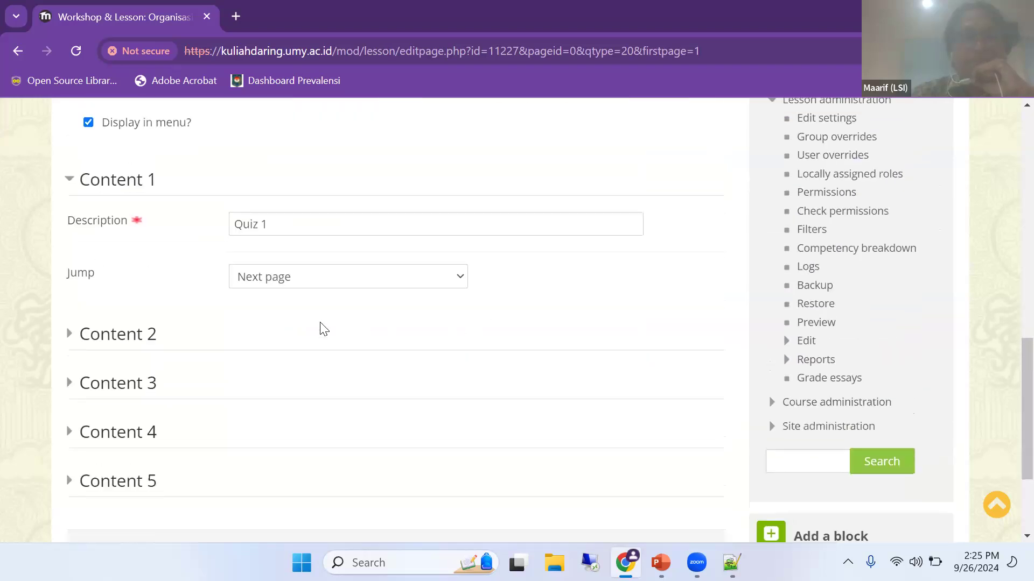
scroll(321, 328, up, 1)
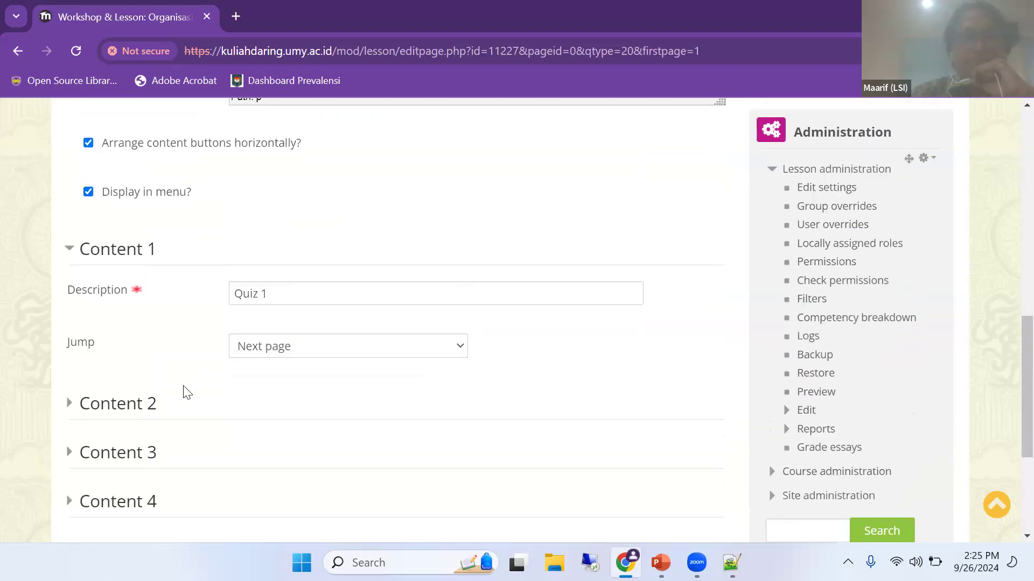
click(120, 411)
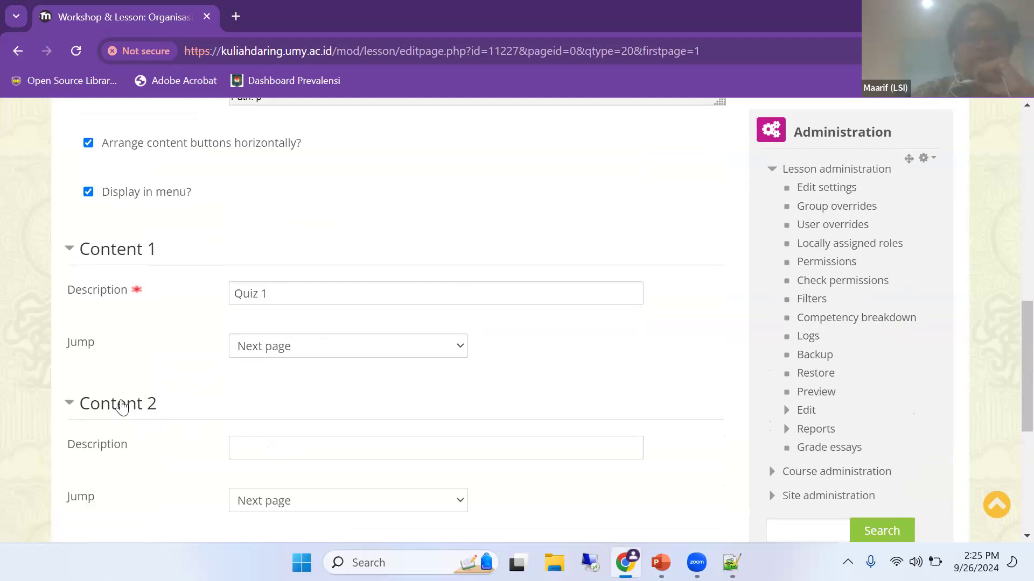
click(275, 447)
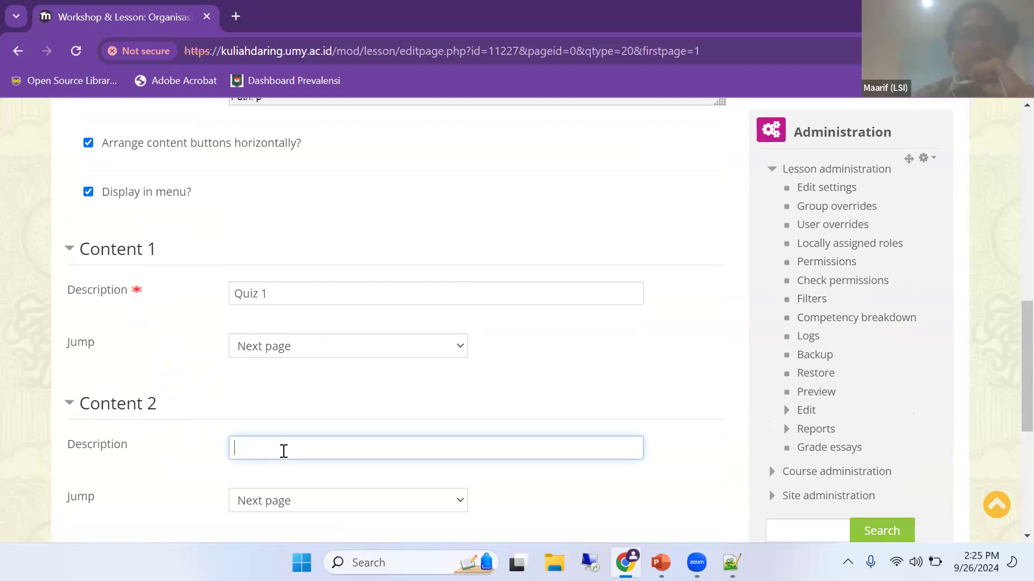
click(85, 412)
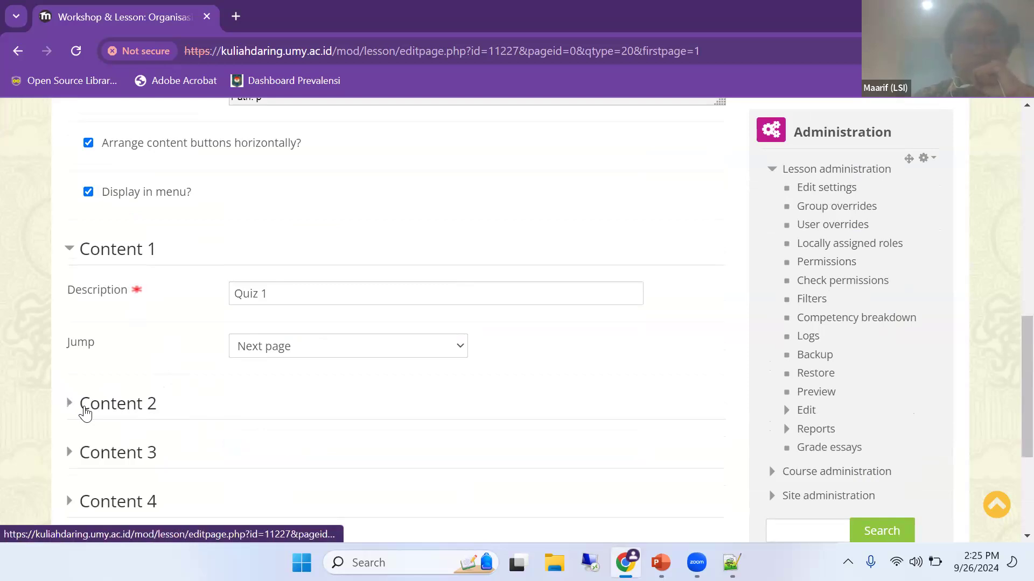
Save the new content page to the Organisasi Muhammadiyah lesson.
scroll(228, 411, down, 4)
scroll(175, 236, up, 3)
scroll(254, 360, down, 3)
click(296, 405)
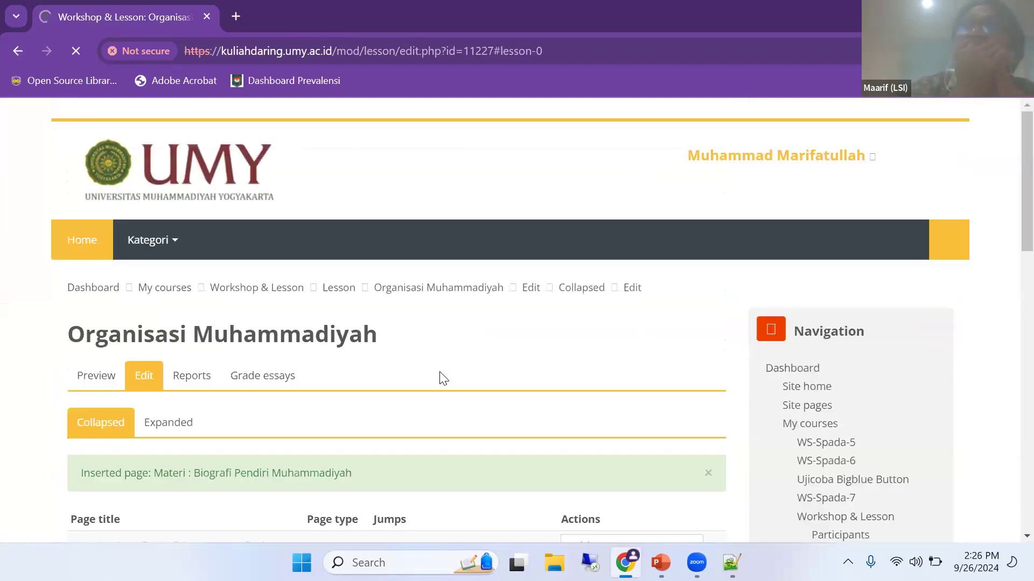
Preview the lesson and check the biography page's text and its Quiz 1 button.
scroll(397, 381, down, 4)
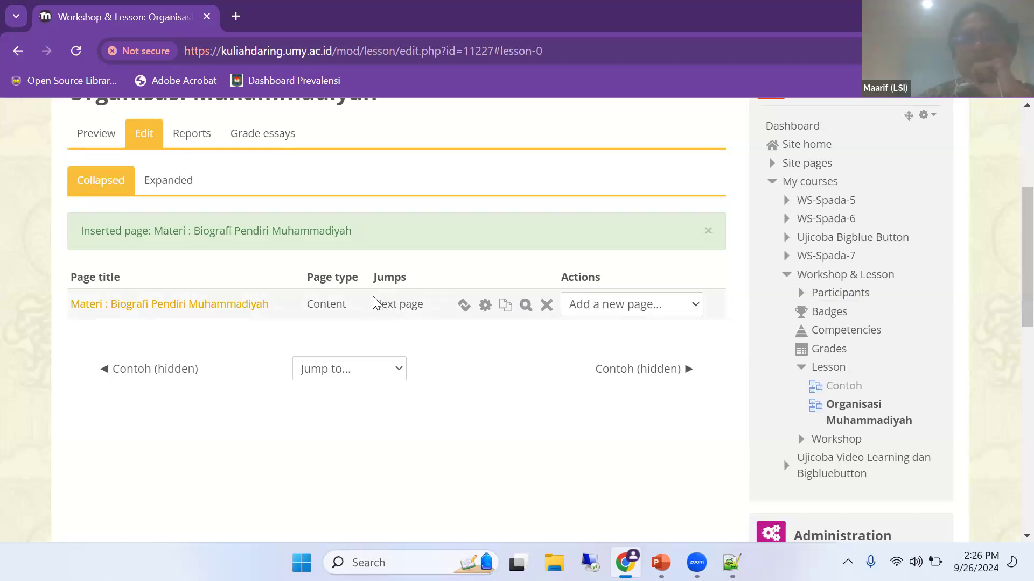
click(86, 138)
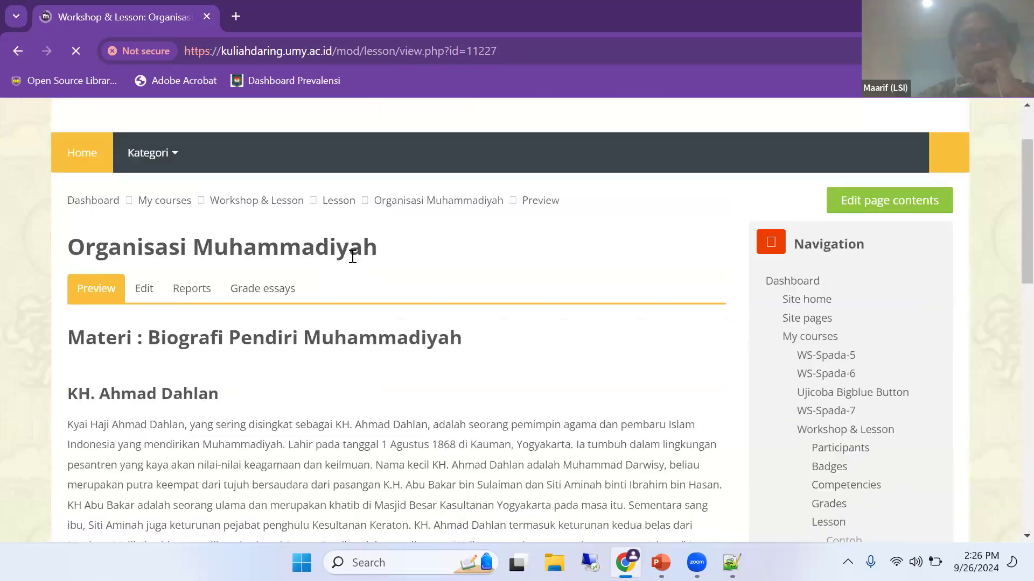
scroll(295, 305, down, 3)
scroll(295, 305, down, 15)
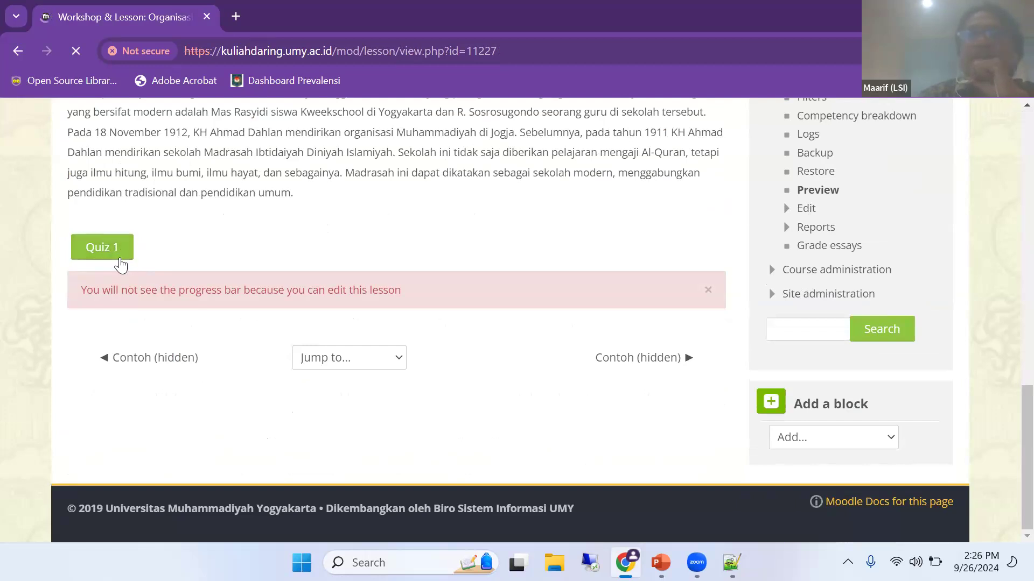
scroll(155, 190, up, 5)
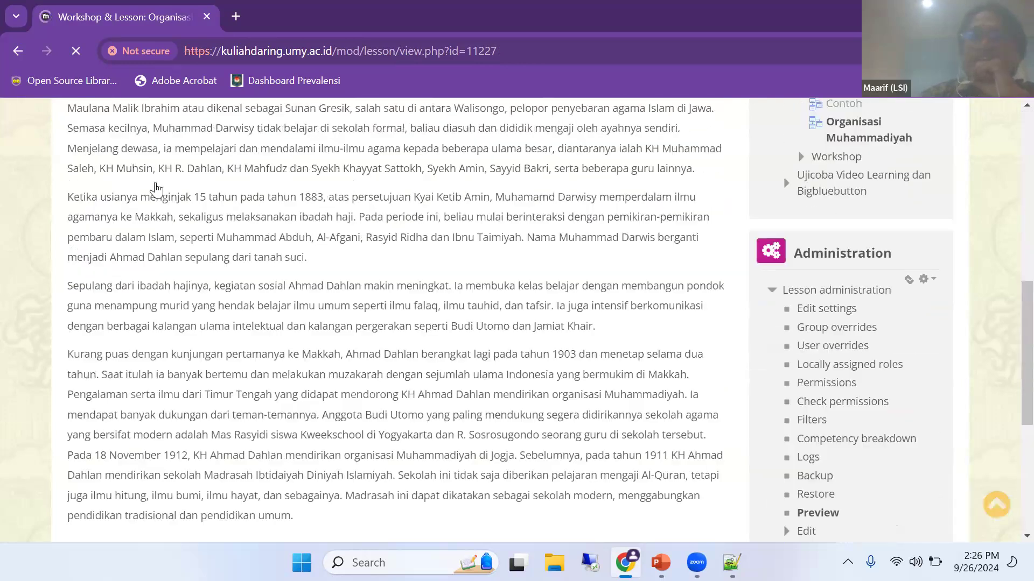
Add a Multichoice question page after the Materi : Biografi Pendiri Muhammadiyah page in the lesson.
scroll(155, 190, up, 6)
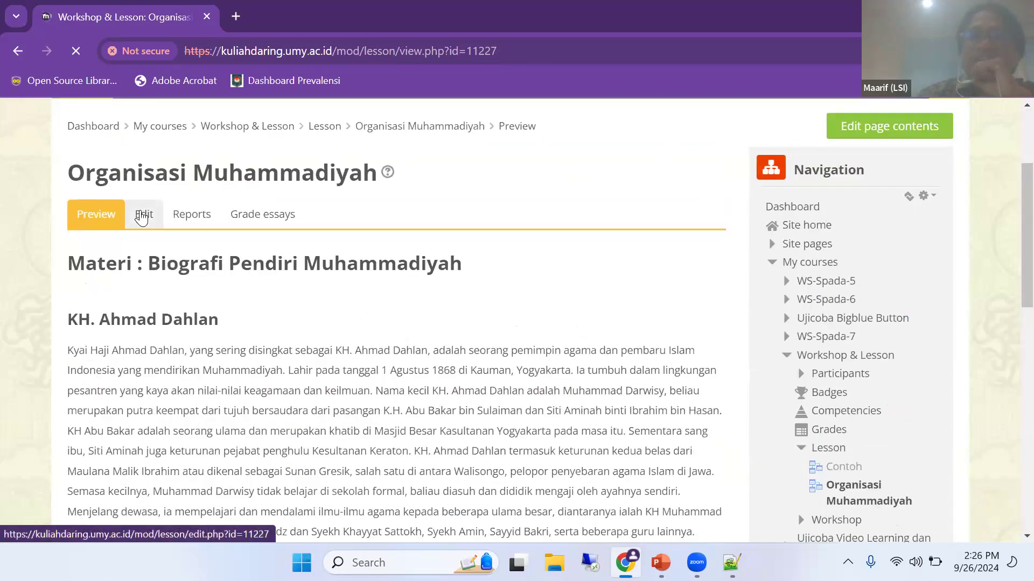
click(142, 215)
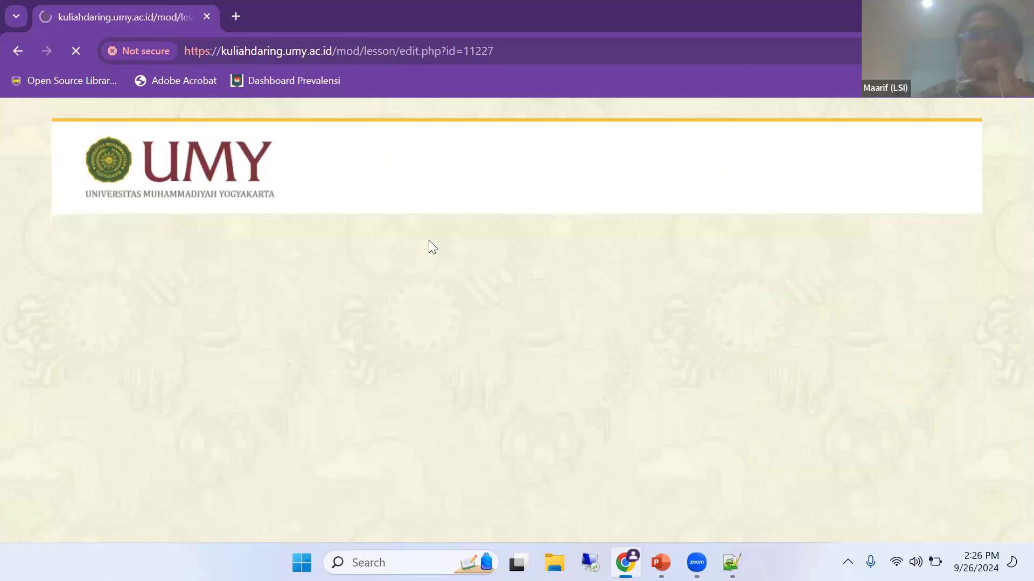
scroll(219, 237, down, 6)
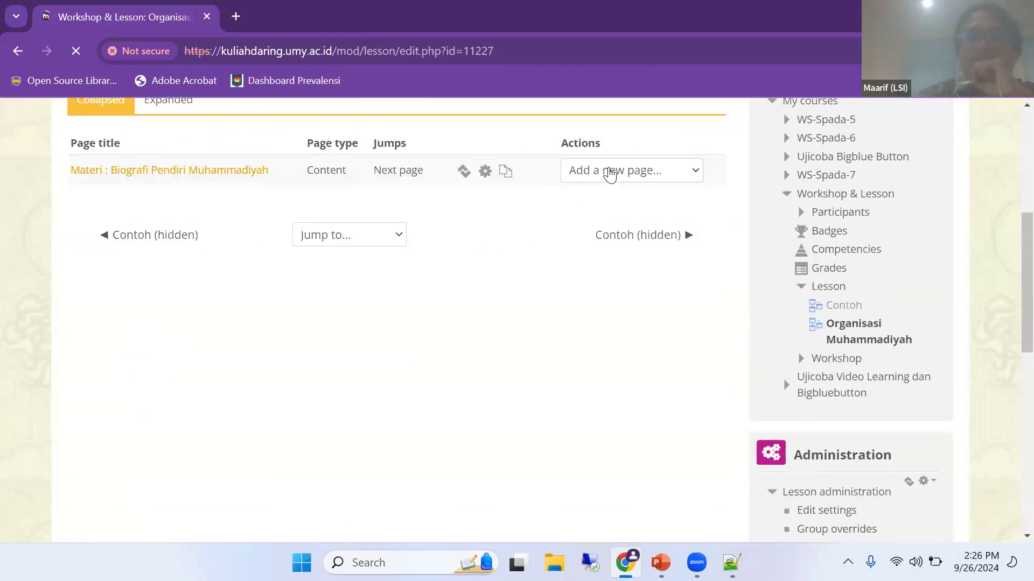
click(662, 182)
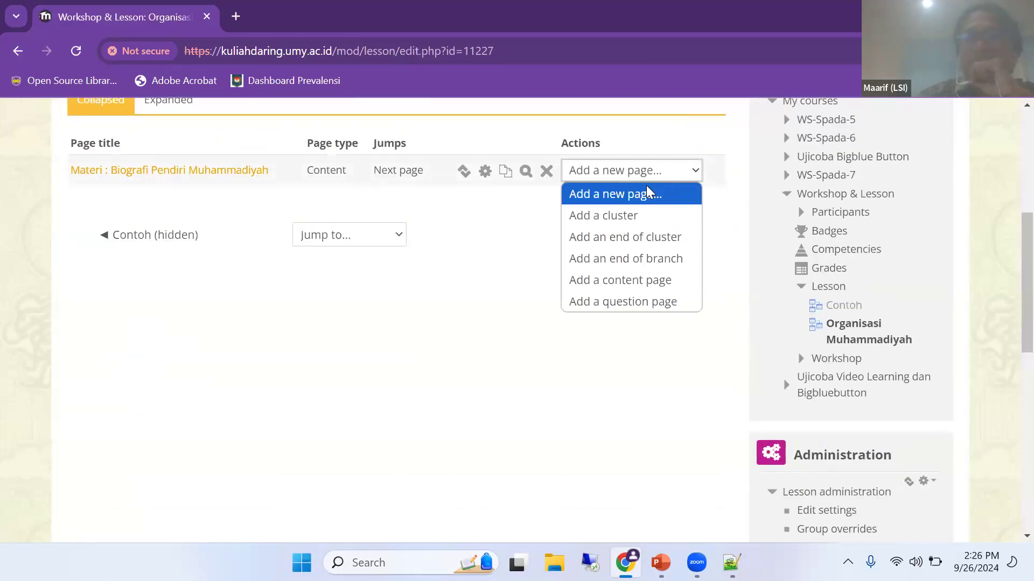
click(639, 302)
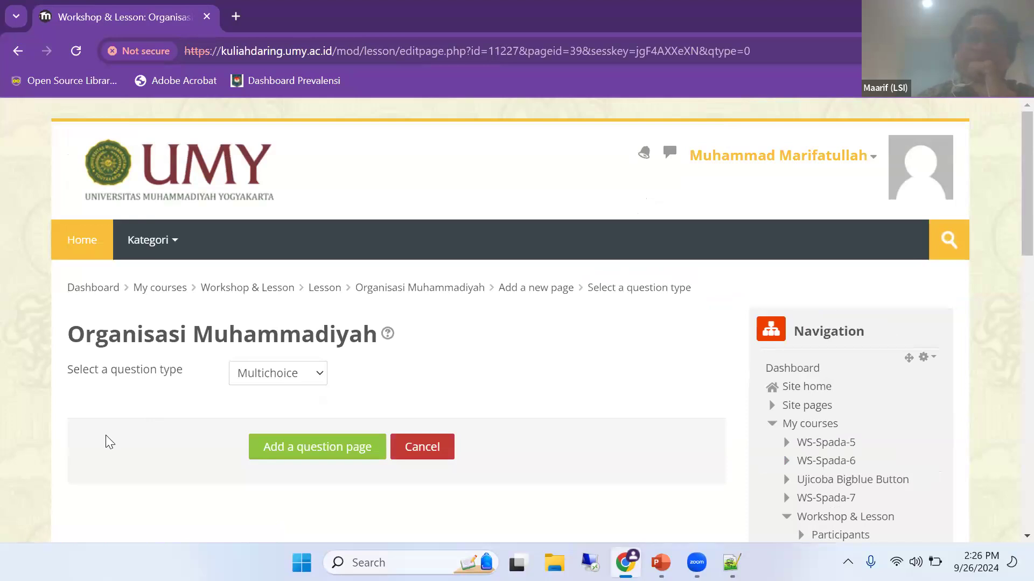
click(288, 375)
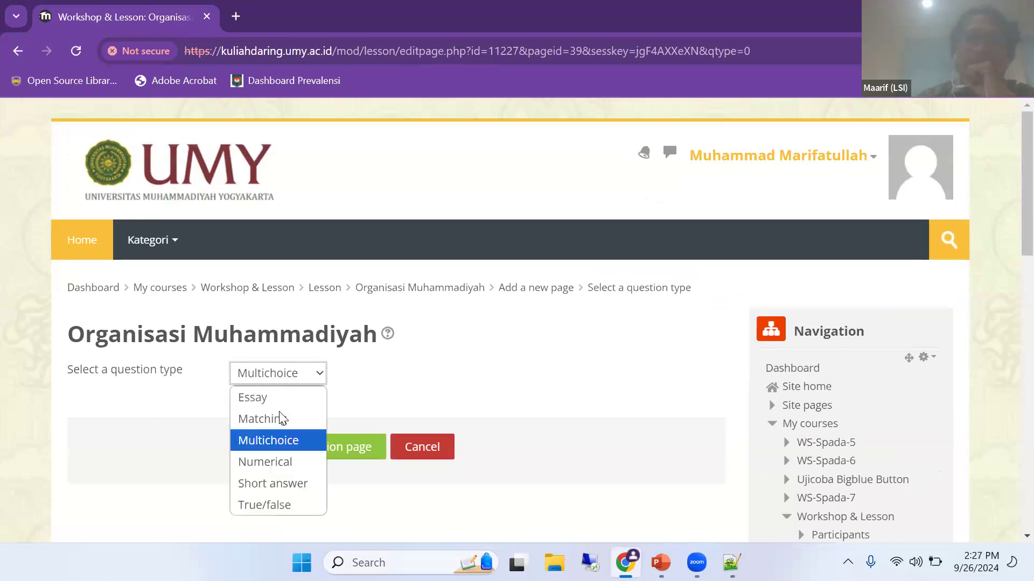
click(271, 442)
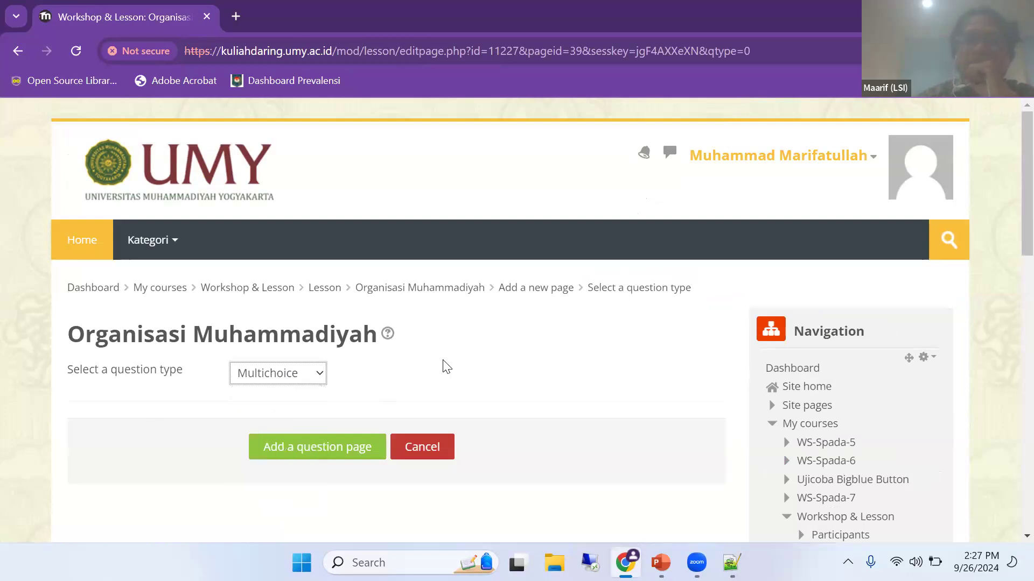
click(305, 455)
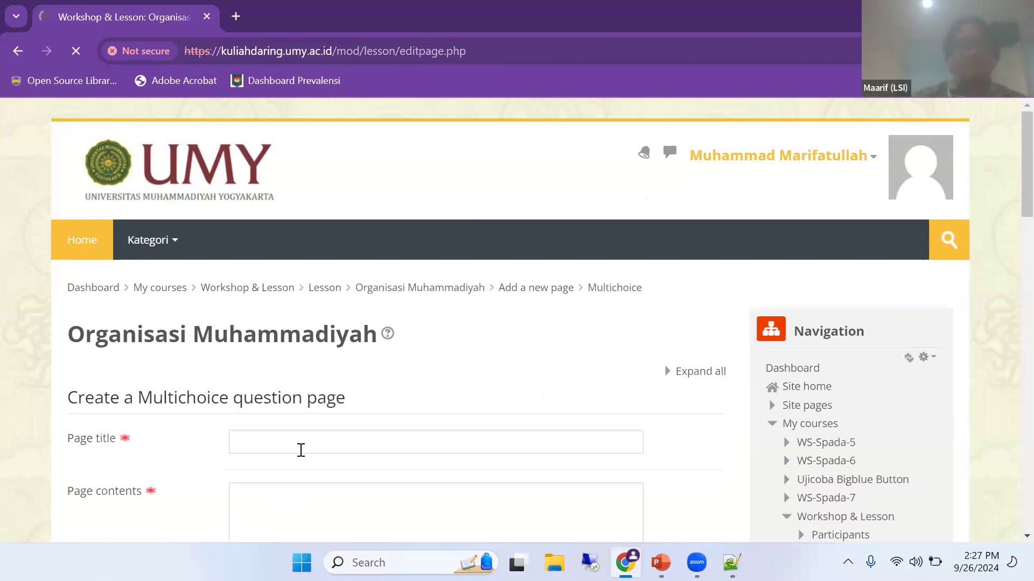
Title the multichoice question page "Quiz 1" and expand all sections of its form.
click(300, 447)
text(Quia)
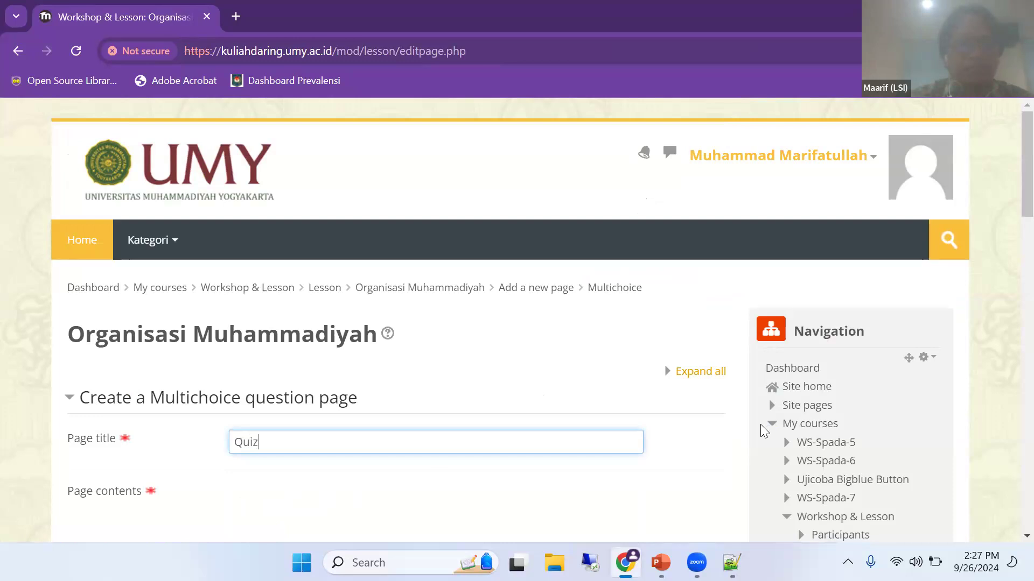
text(z 1)
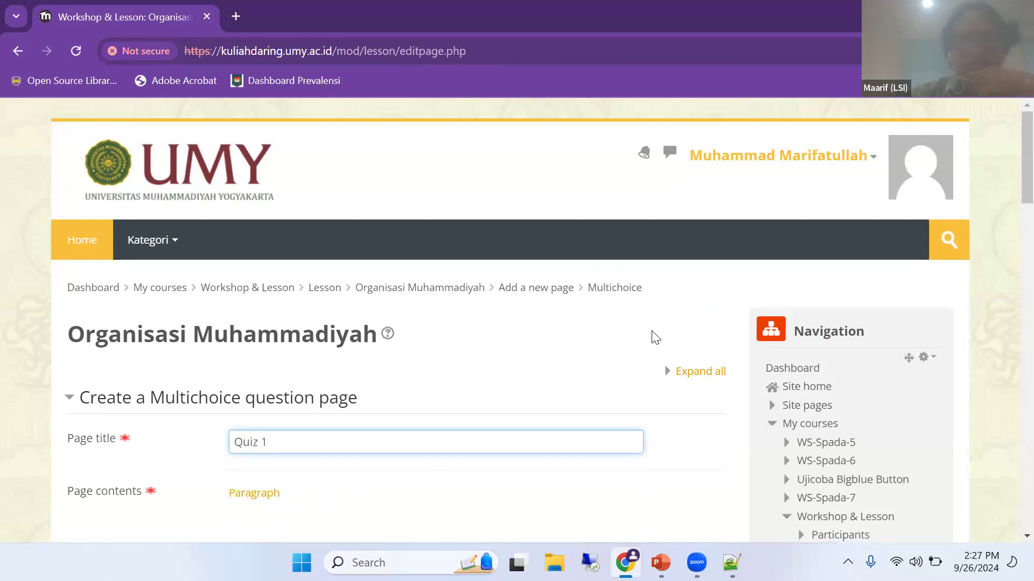
click(685, 377)
Enter the question "Pada usia berapa Muhammad Darwisy menunaikan ibadah haji?" as the page contents of Quiz 1.
scroll(619, 351, down, 5)
scroll(669, 238, up, 2)
scroll(371, 295, down, 1)
click(364, 308)
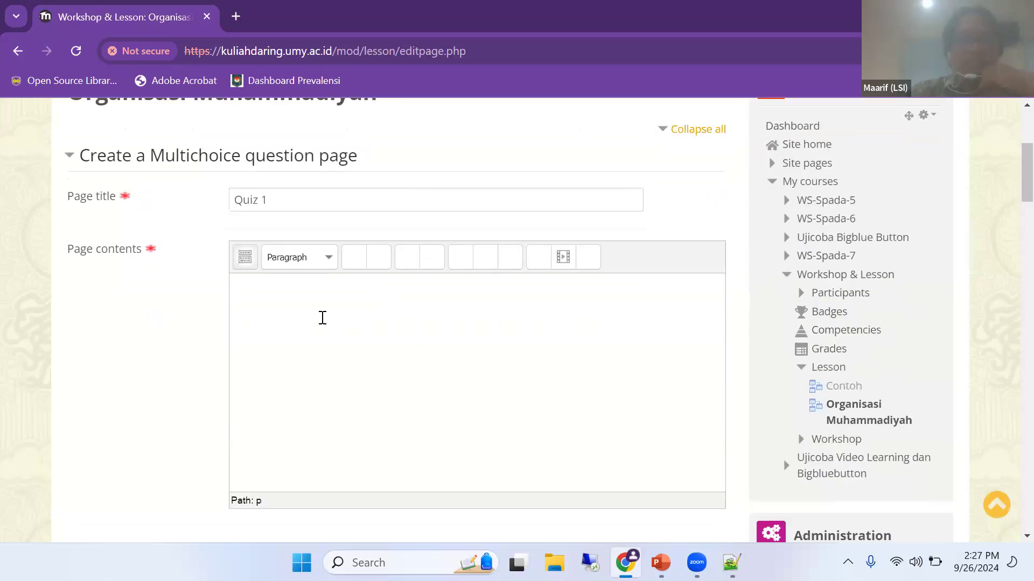
scroll(318, 315, down, 4)
scroll(329, 311, down, 2)
scroll(360, 265, up, 4)
click(305, 232)
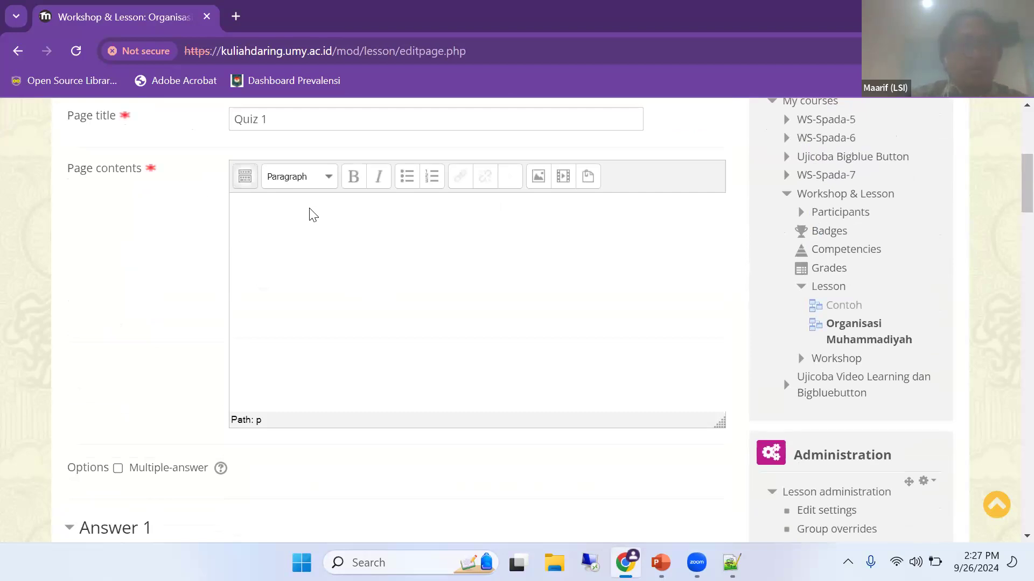
scroll(304, 242, up, 3)
scroll(310, 243, down, 5)
scroll(276, 224, down, 5)
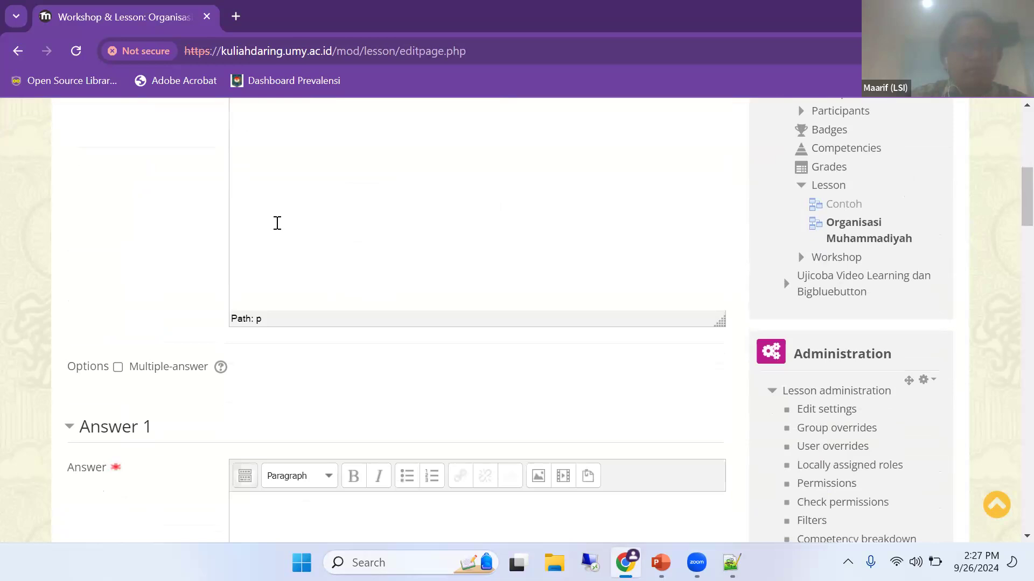
scroll(318, 193, up, 5)
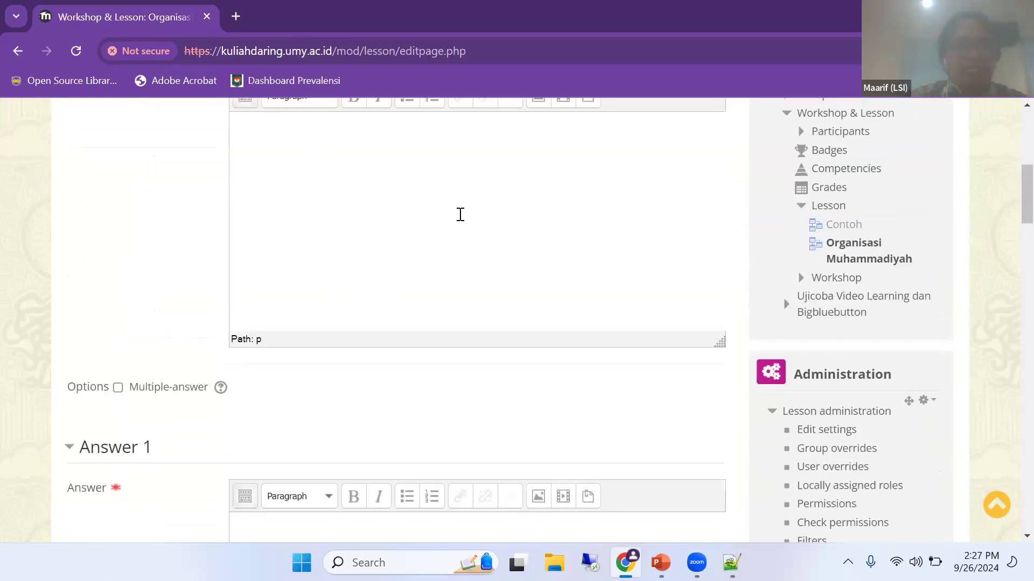
scroll(460, 215, up, 5)
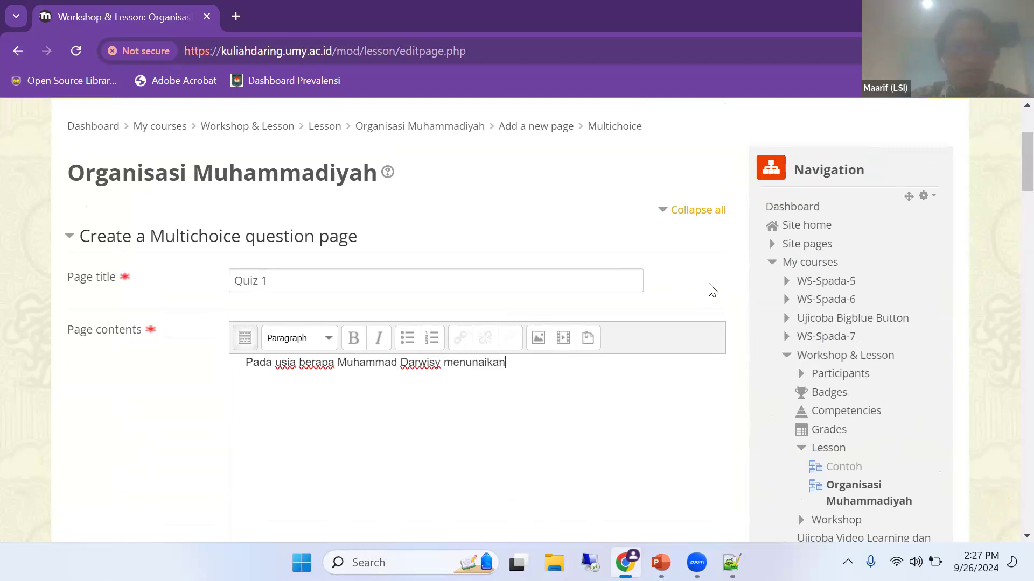
text(ibadah haj)
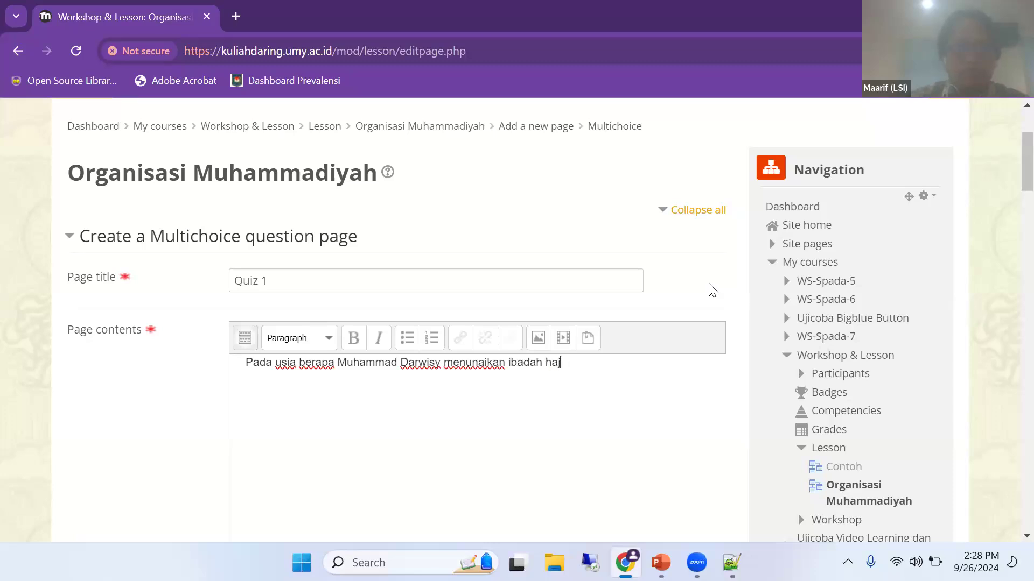
text(i:)
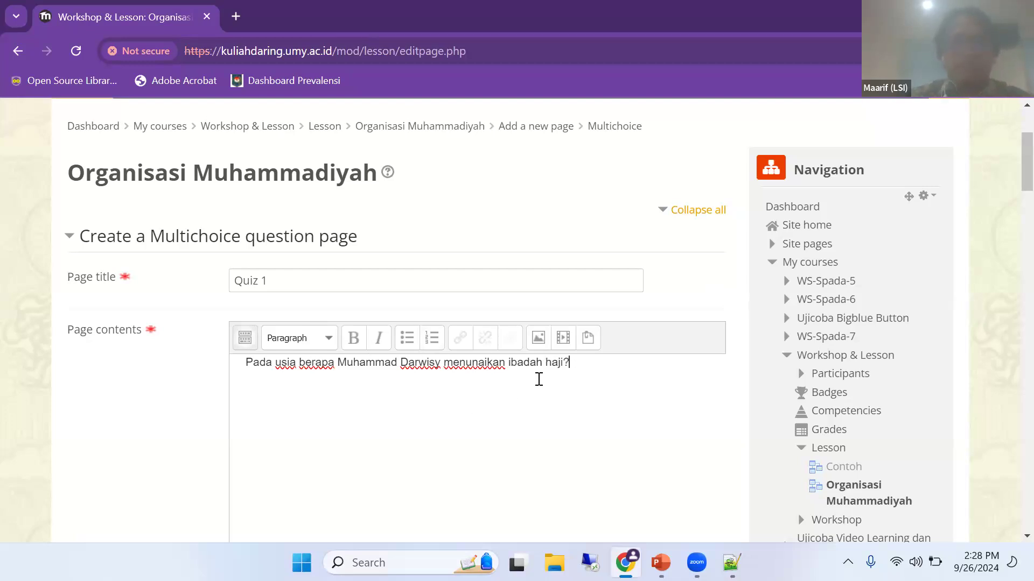
text(?)
Enter "15 tahun" as the text of Answer 1.
scroll(394, 376, down, 6)
click(331, 470)
scroll(280, 435, down, 1)
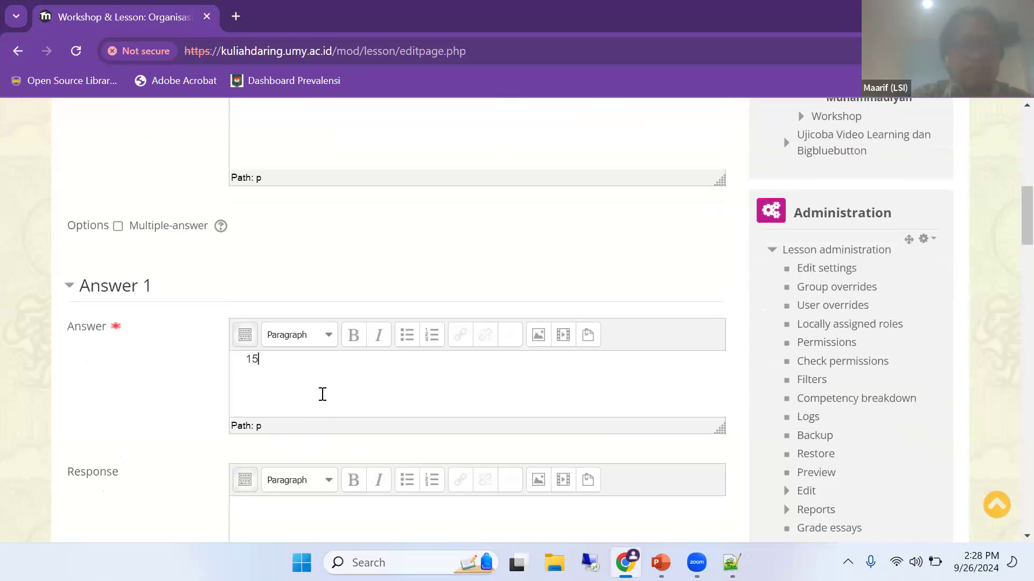
text(un)
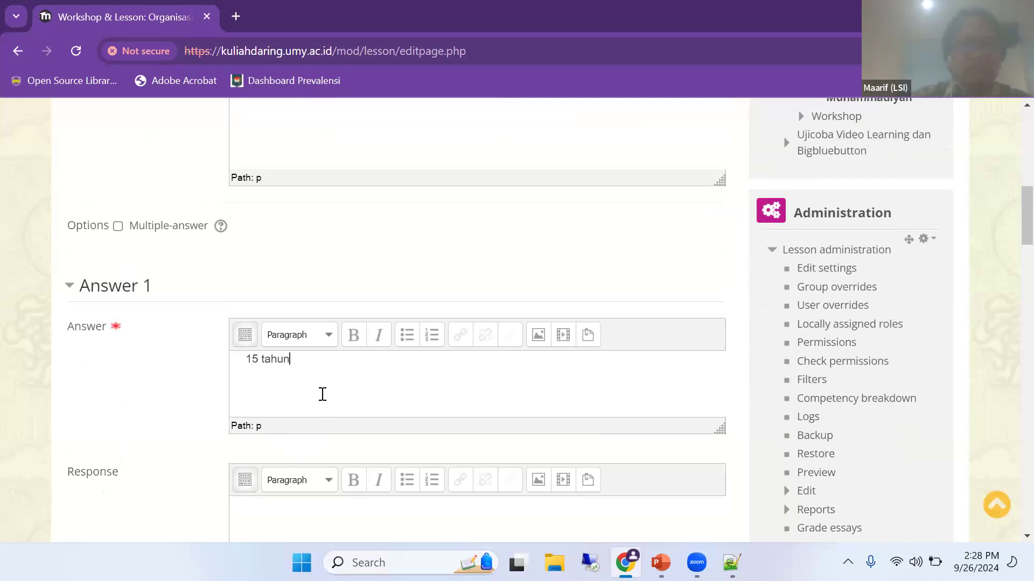
Enter "Anda Benar, silahkan melanjutkan ke materi selanjutnya" as the response for Answer 1.
scroll(350, 401, down, 3)
click(298, 369)
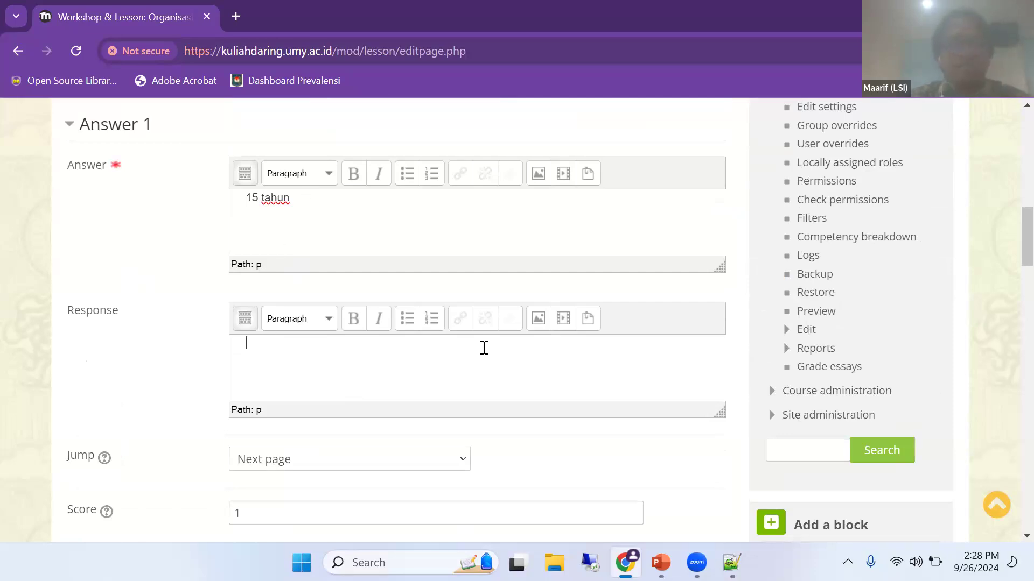
text(Anda Benar, sila)
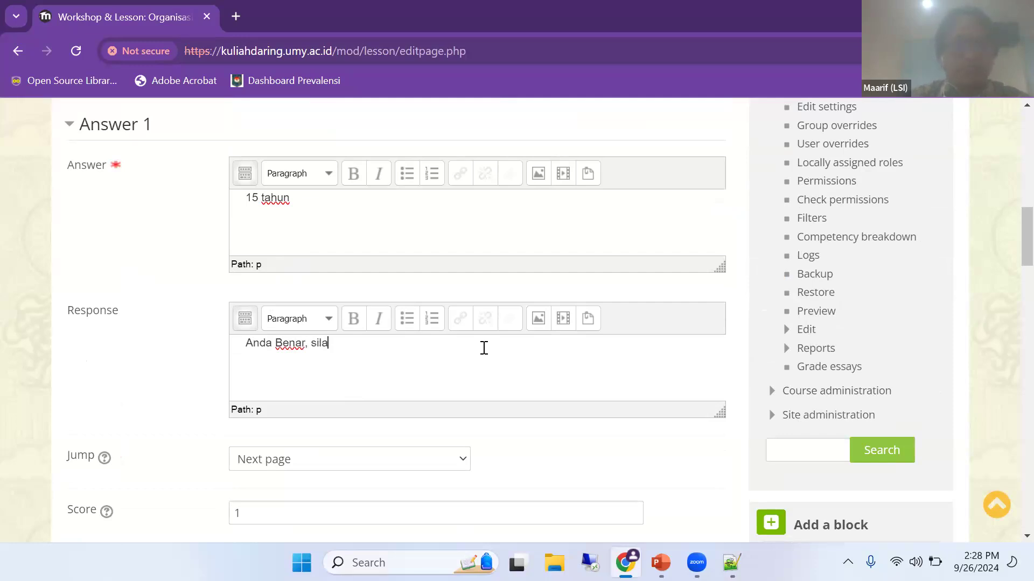
text(hkan melanjutak)
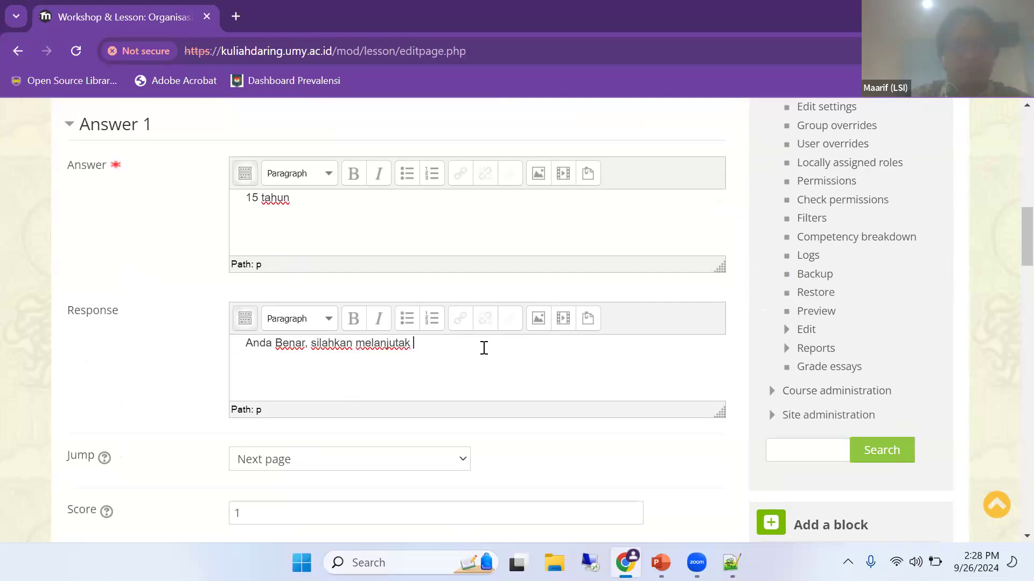
key(BackSpace)
key(BackSpace)
text(kan ke materi selanjutnya)
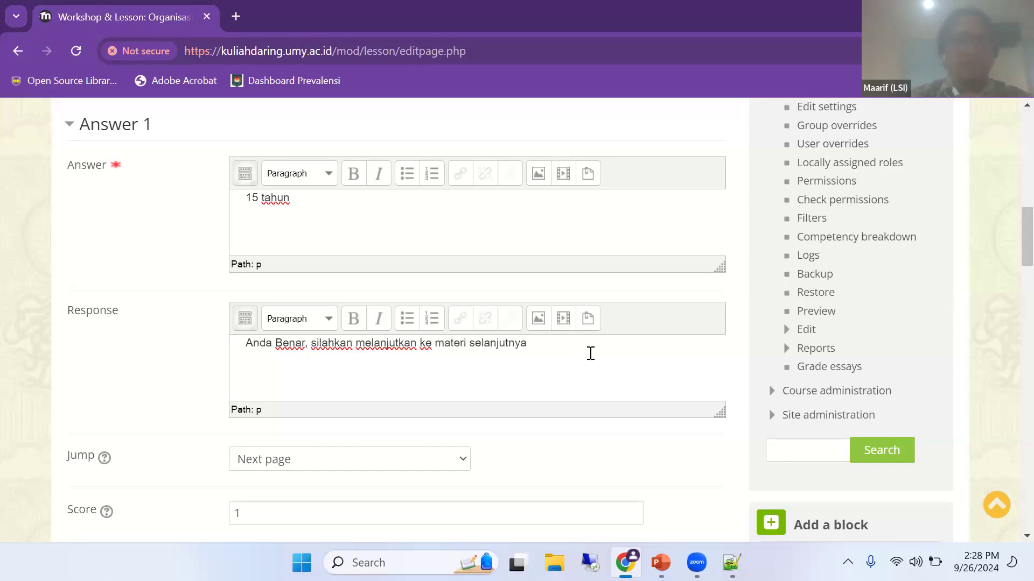
Check Answer 1's jump and score, and enter "2 bulan" as the text of Answer 2.
scroll(505, 348, down, 3)
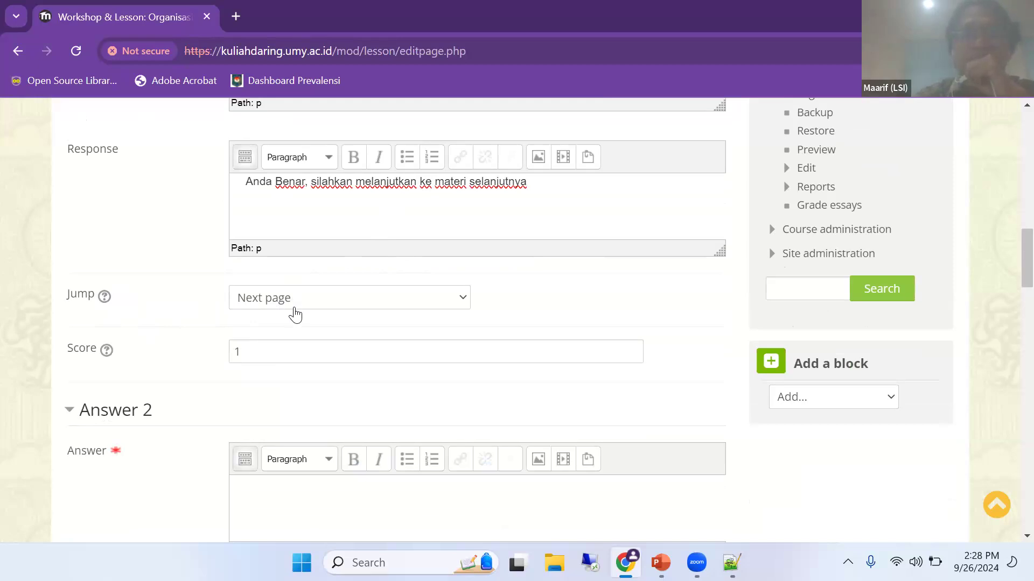
scroll(254, 317, up, 1)
scroll(254, 318, up, 1)
scroll(270, 323, up, 1)
scroll(226, 371, down, 1)
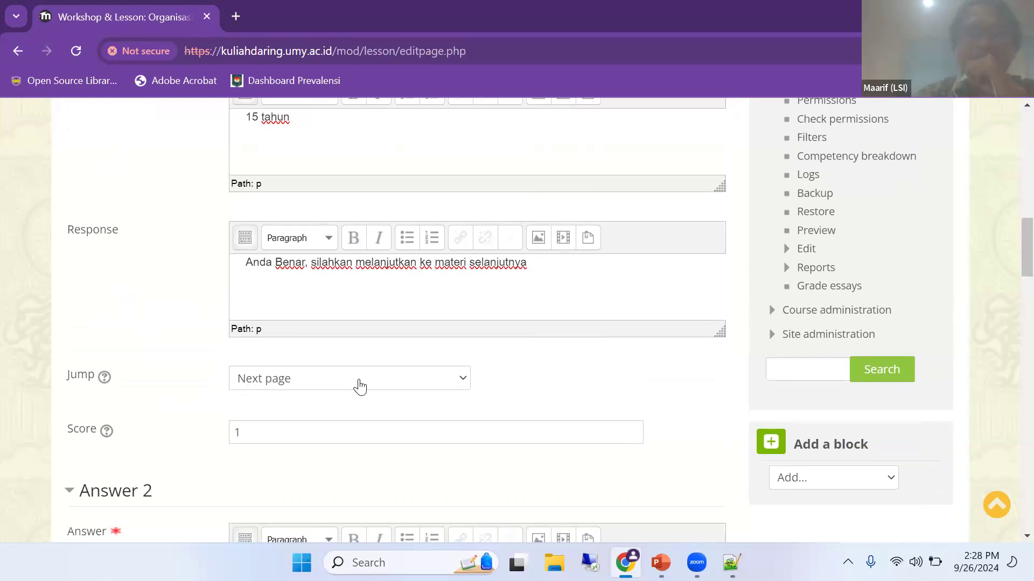
scroll(358, 386, down, 3)
click(303, 432)
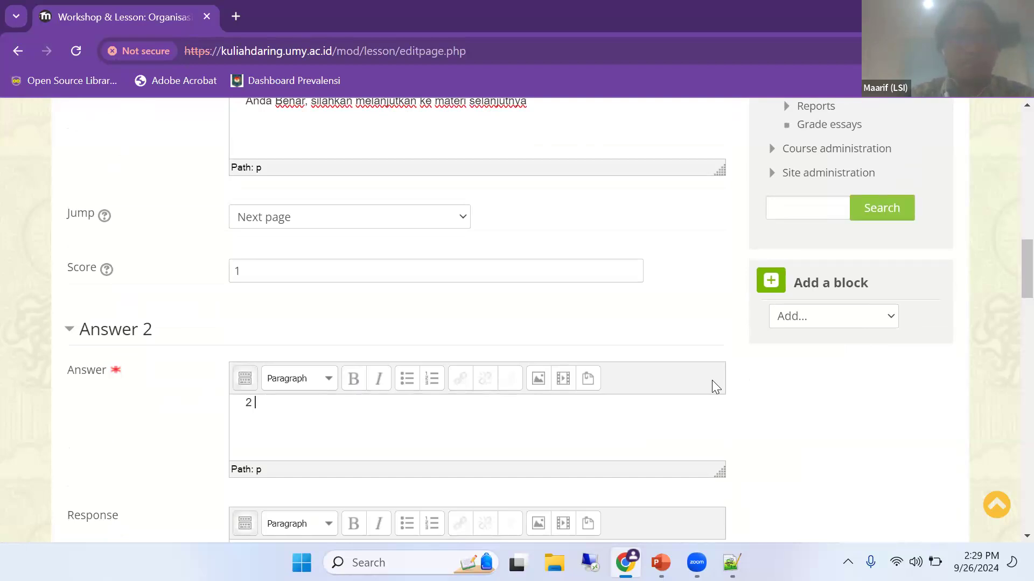
text(2 bulan)
Set the jump of Answer 2 to Previous page.
scroll(369, 361, down, 4)
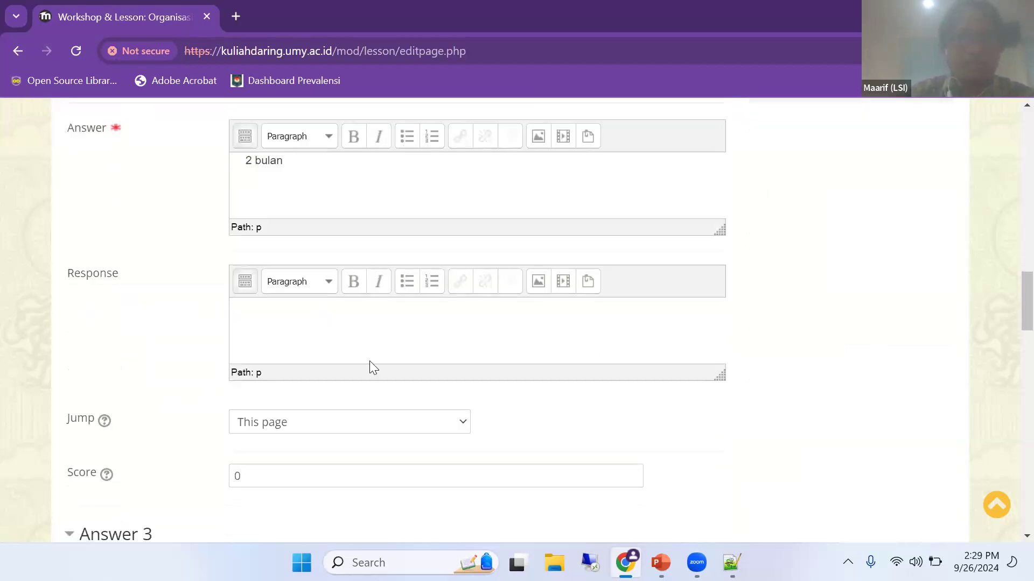
click(300, 431)
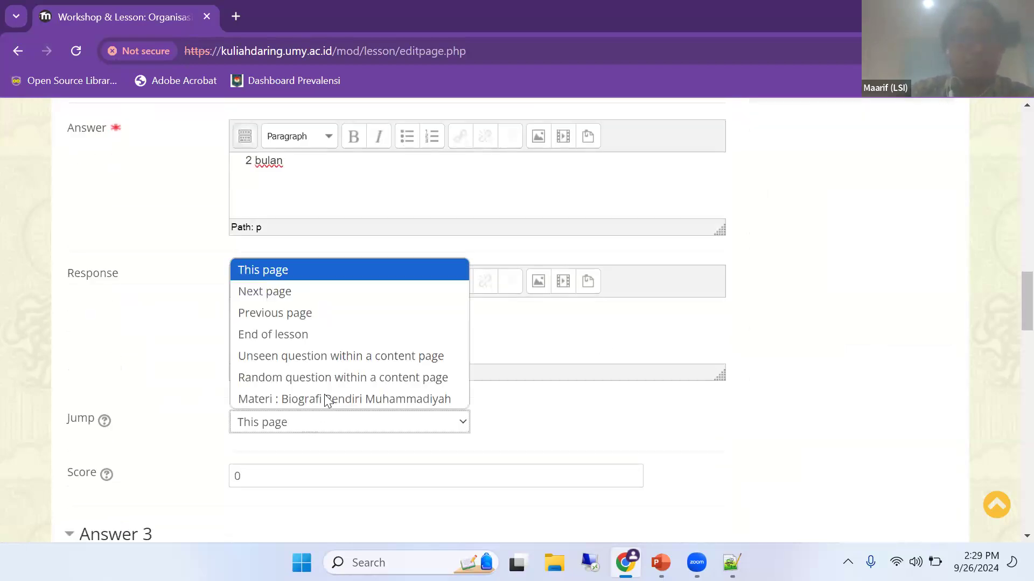
click(285, 314)
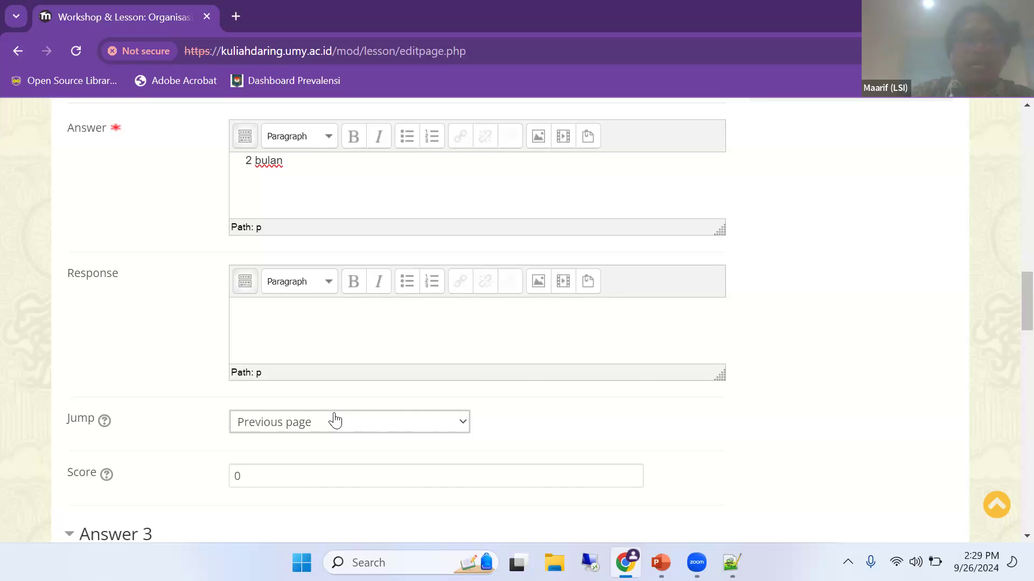
Try Materi : Biografi Pendiri Muhammadiyah as Answer 2's jump target and switch it back to Previous page.
scroll(335, 421, down, 1)
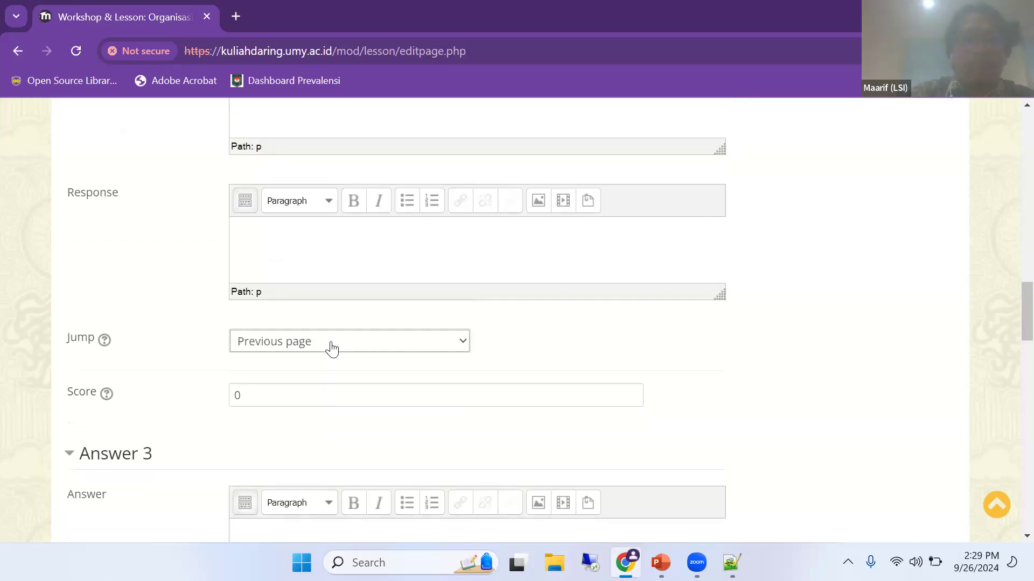
click(331, 349)
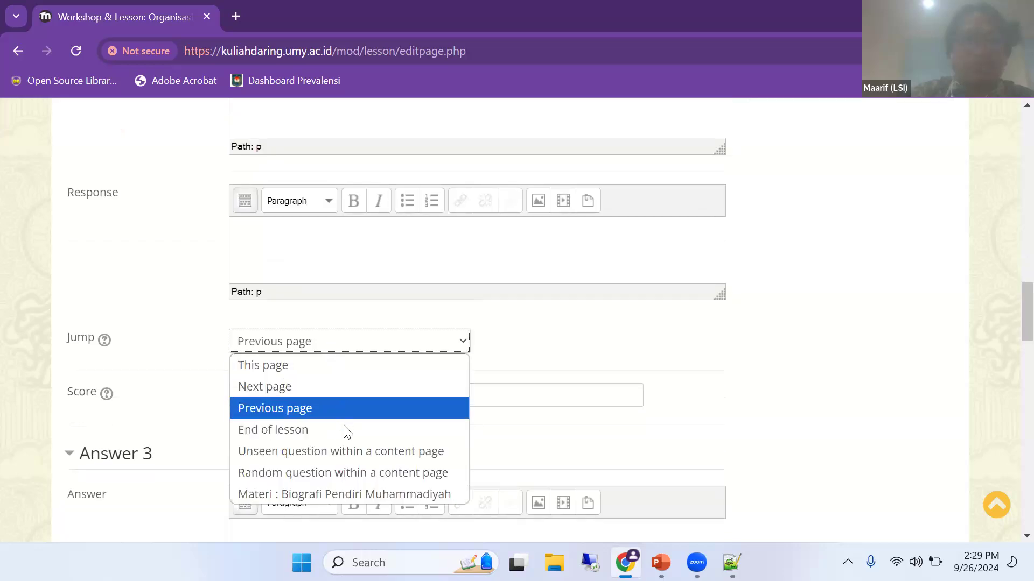
click(336, 493)
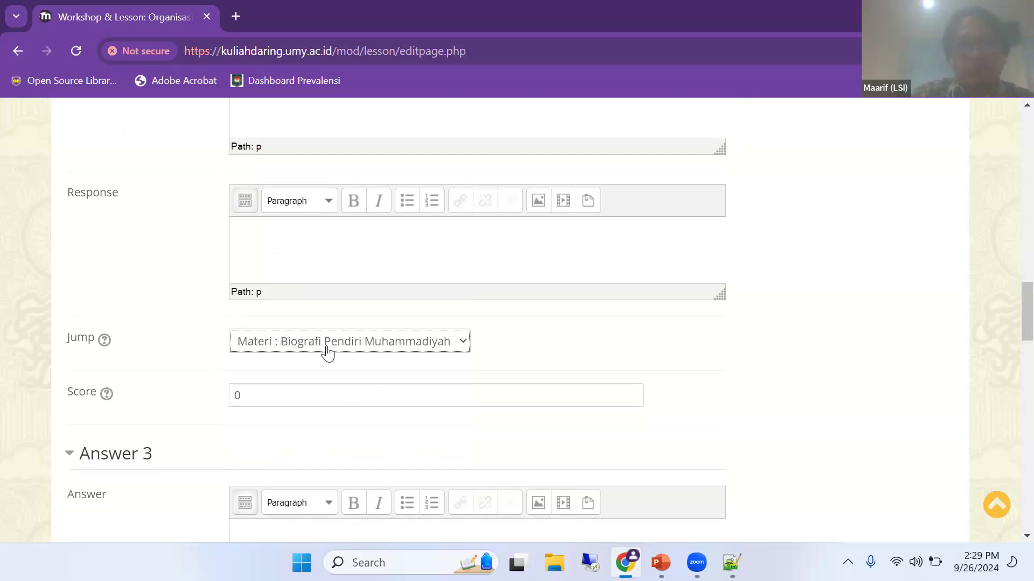
click(345, 355)
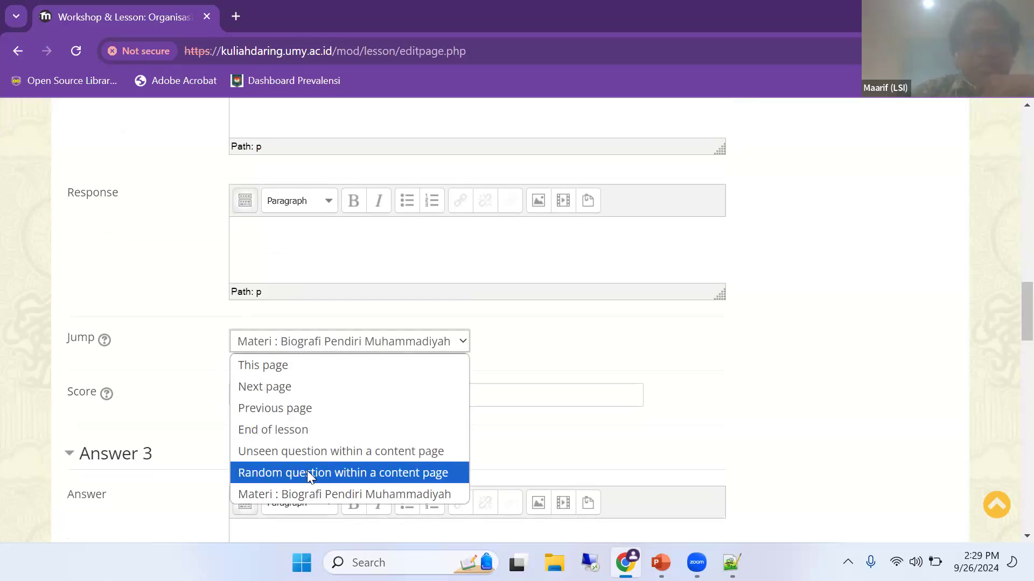
click(293, 407)
Enter "Maaf Anda Salah, silahkan baca lagi materinya." as the response for Answer 2.
scroll(262, 339, down, 3)
scroll(263, 339, up, 3)
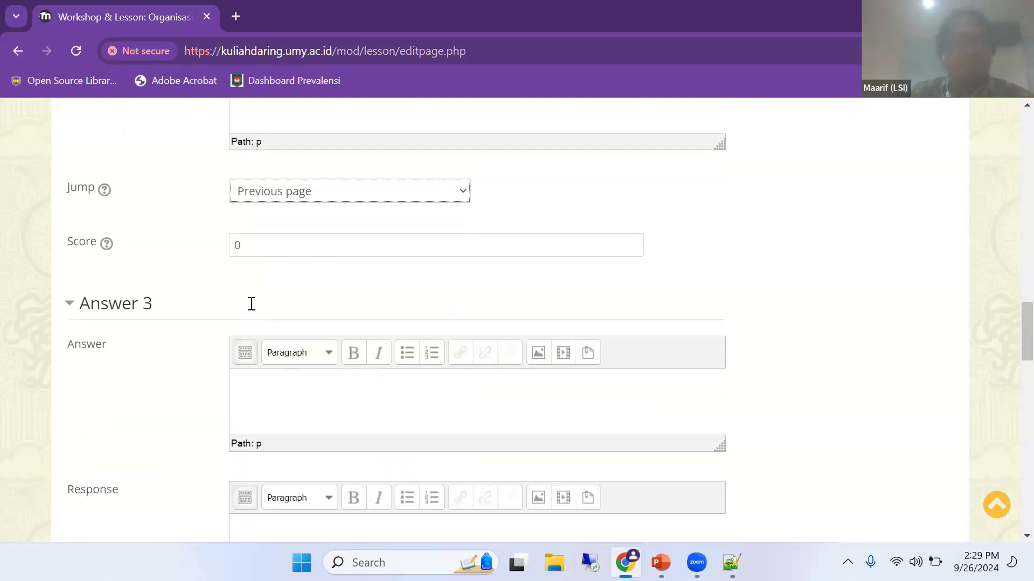
click(289, 253)
scroll(567, 305, up, 3)
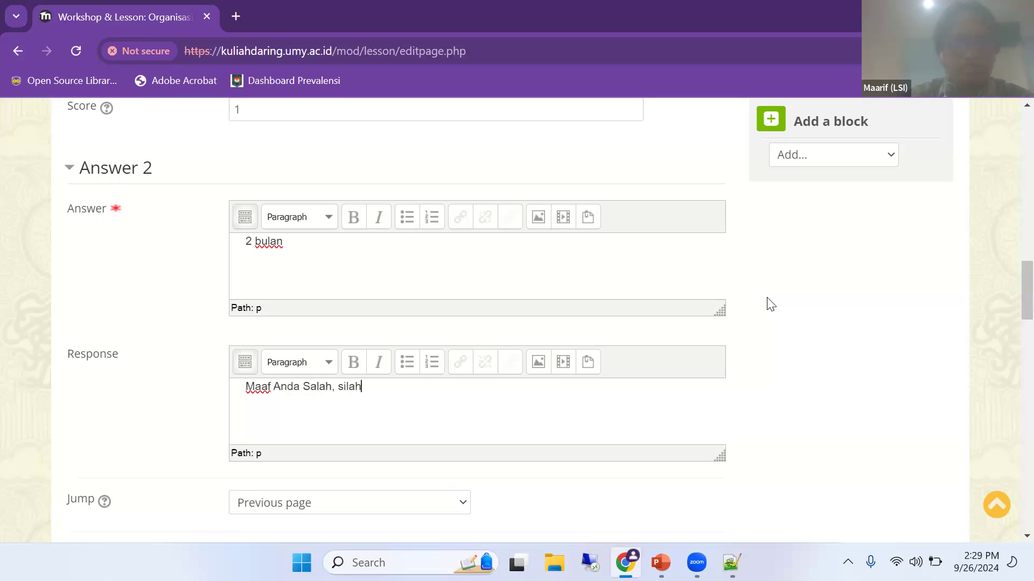
text(baca lagi mat)
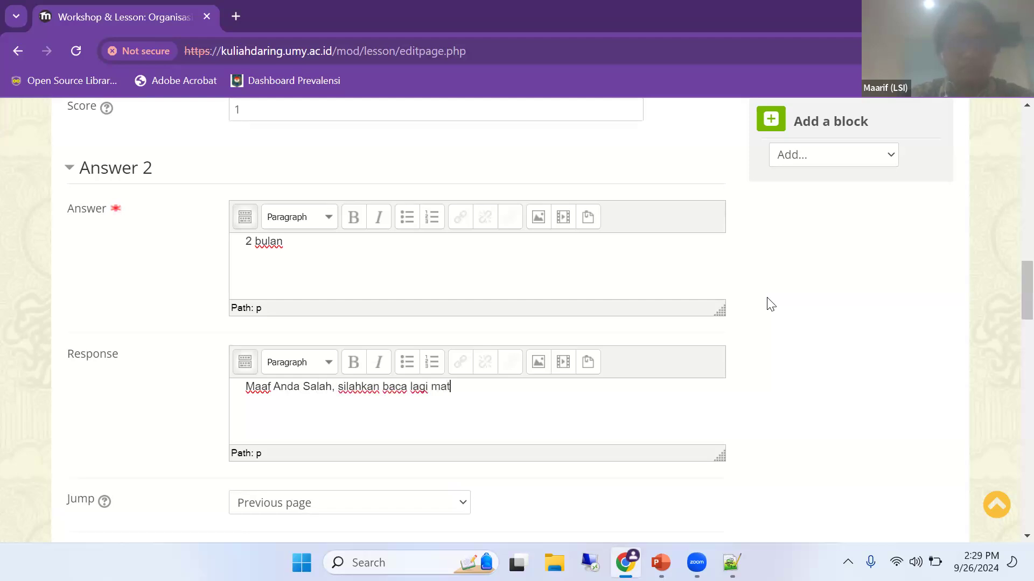
text(erinya.)
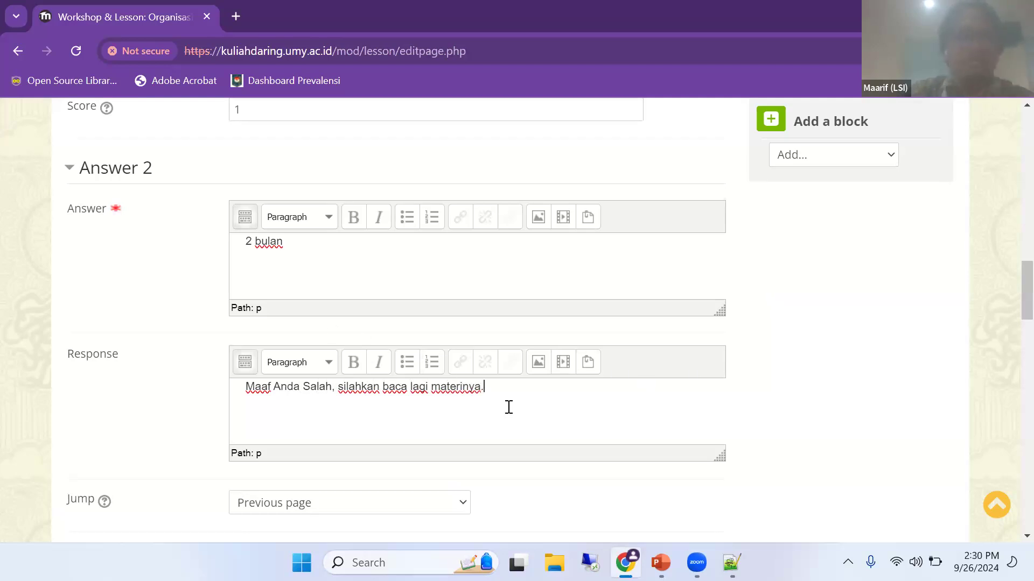
Enter "17 tahun" as the text of Answer 3 and copy Answer 2's response text into its response.
drag(509, 408, 201, 399)
key(ctrl+c)
scroll(447, 400, down, 7)
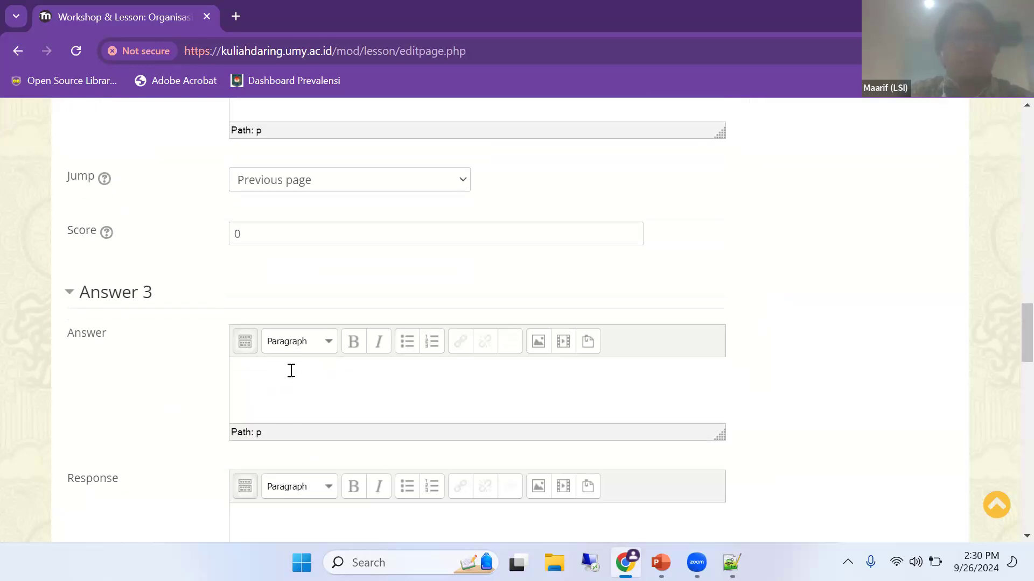
click(344, 292)
scroll(333, 291, up, 4)
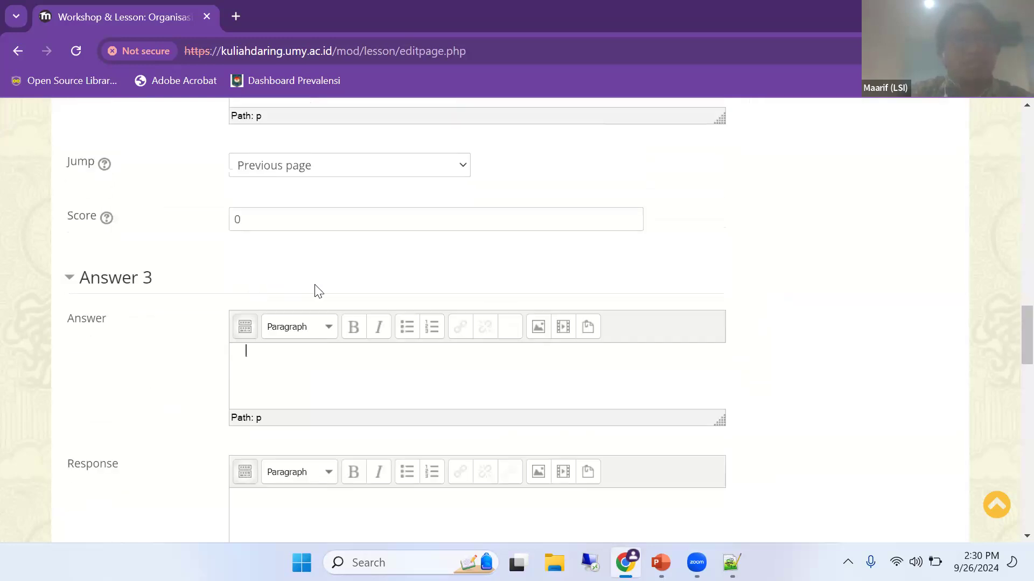
scroll(464, 320, down, 5)
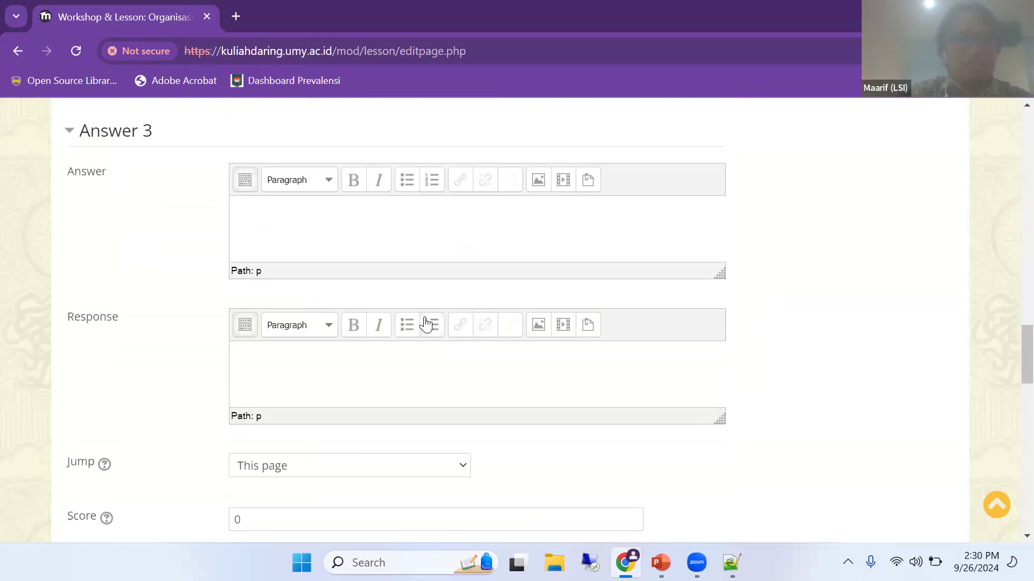
scroll(422, 323, up, 1)
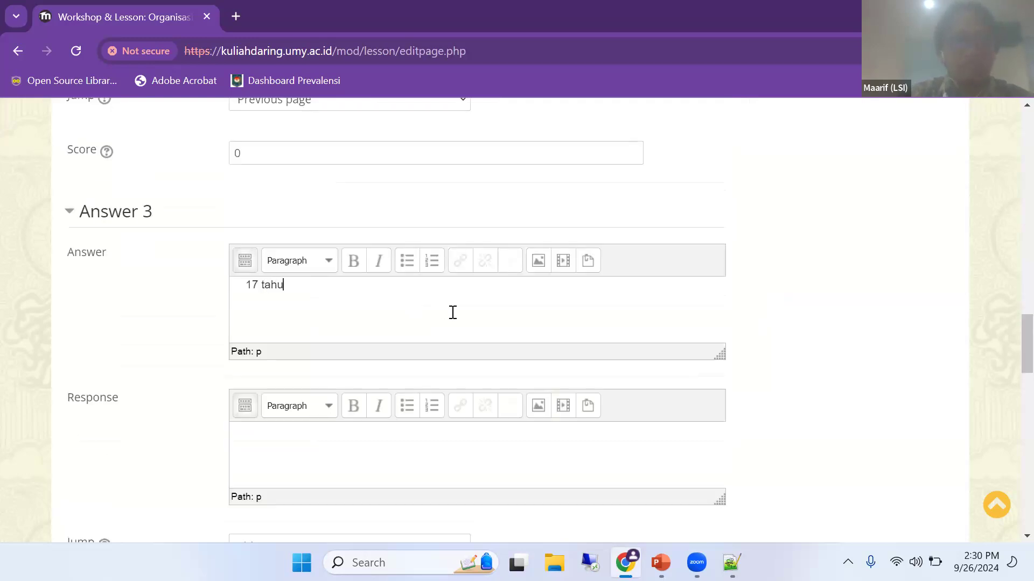
key(ctrl+v)
scroll(418, 447, down, 4)
Set the jump of Answer 3 to Previous page.
click(292, 302)
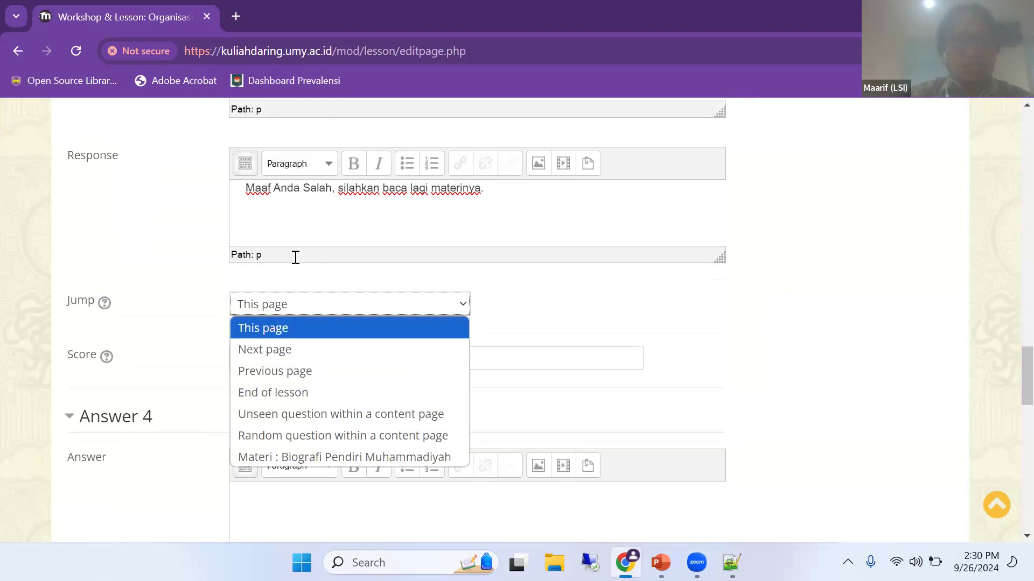
scroll(313, 223, up, 2)
scroll(279, 268, down, 2)
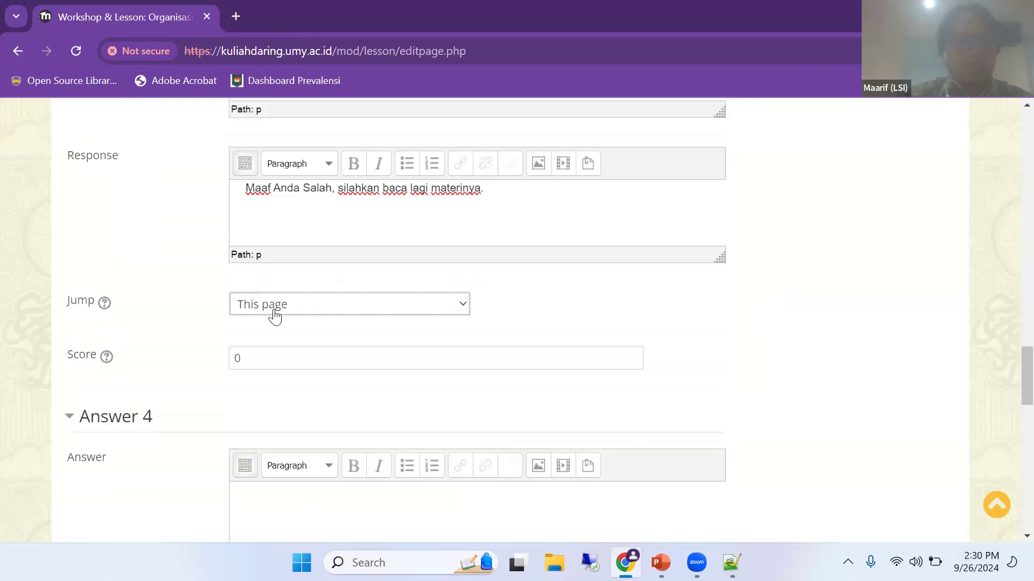
click(275, 308)
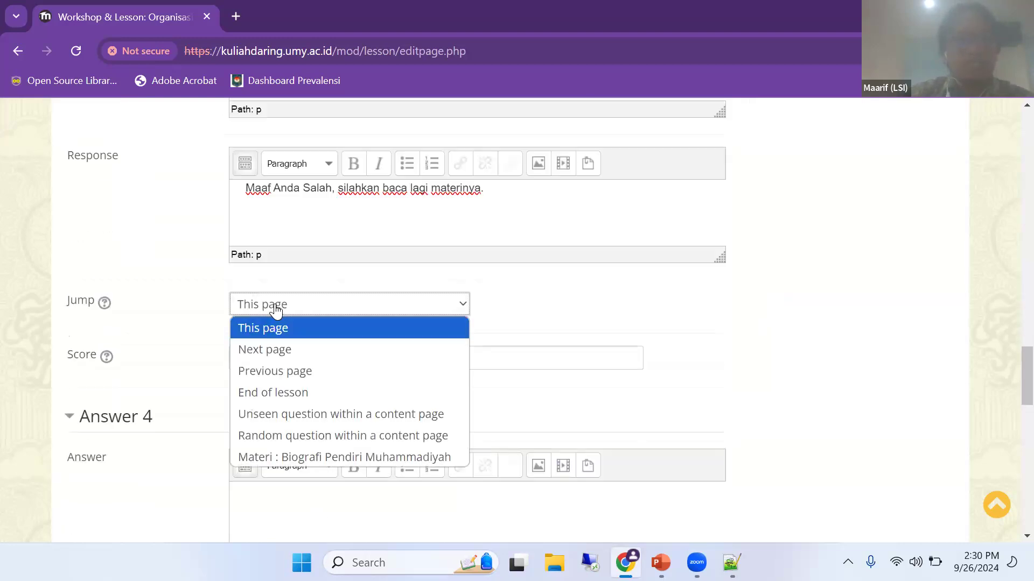
click(287, 374)
Enter "25 tahun" as the text of Answer 4.
scroll(637, 290, down, 5)
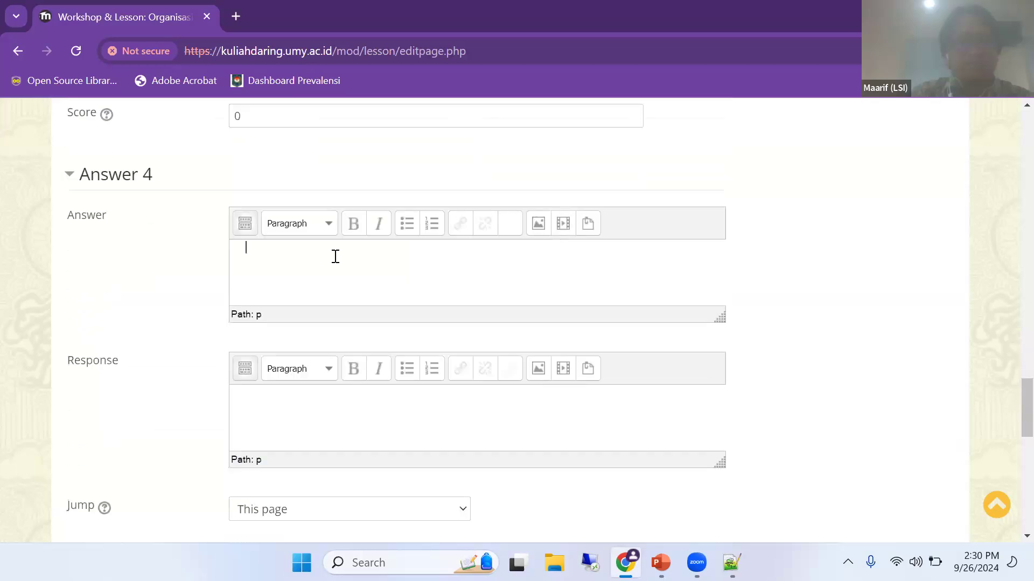
text(5 tahun)
scroll(425, 256, up, 4)
scroll(322, 301, down, 3)
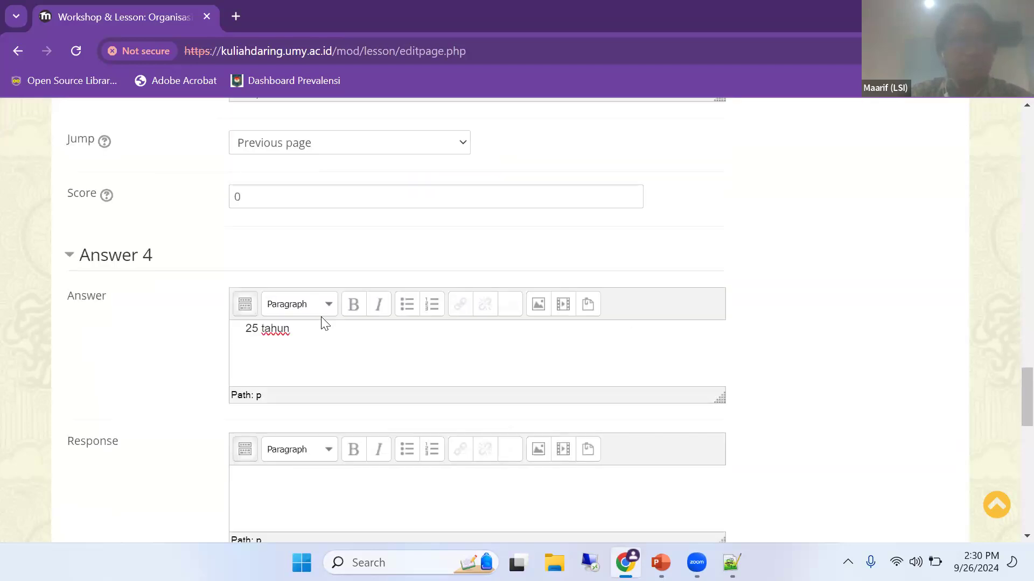
scroll(310, 300, up, 4)
scroll(304, 334, down, 7)
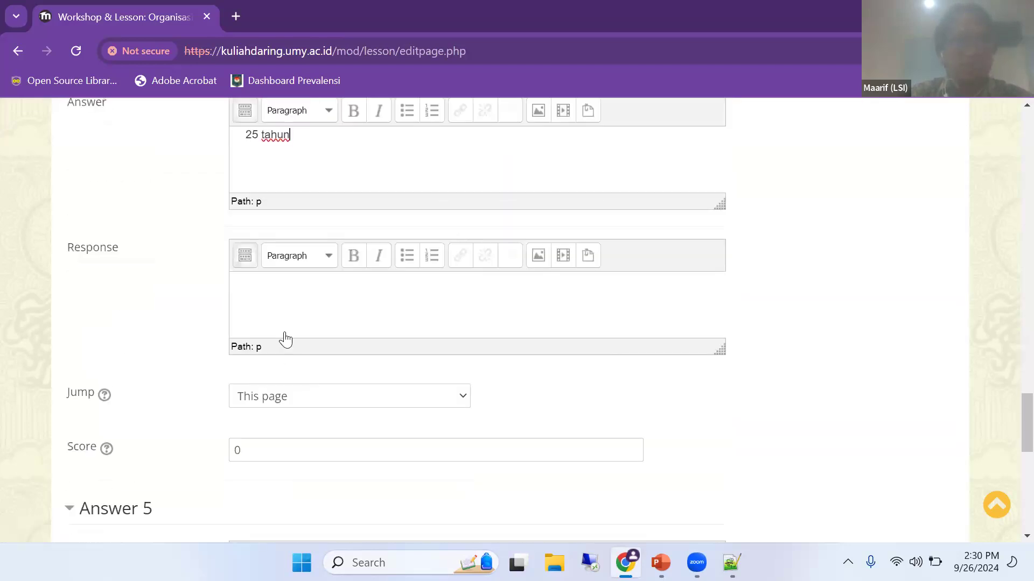
Paste "Maaf Anda Salah, silahkan baca lagi materinya." as Answer 4's response and set its jump to Previous page.
scroll(286, 339, down, 1)
click(281, 258)
key(ctrl+v)
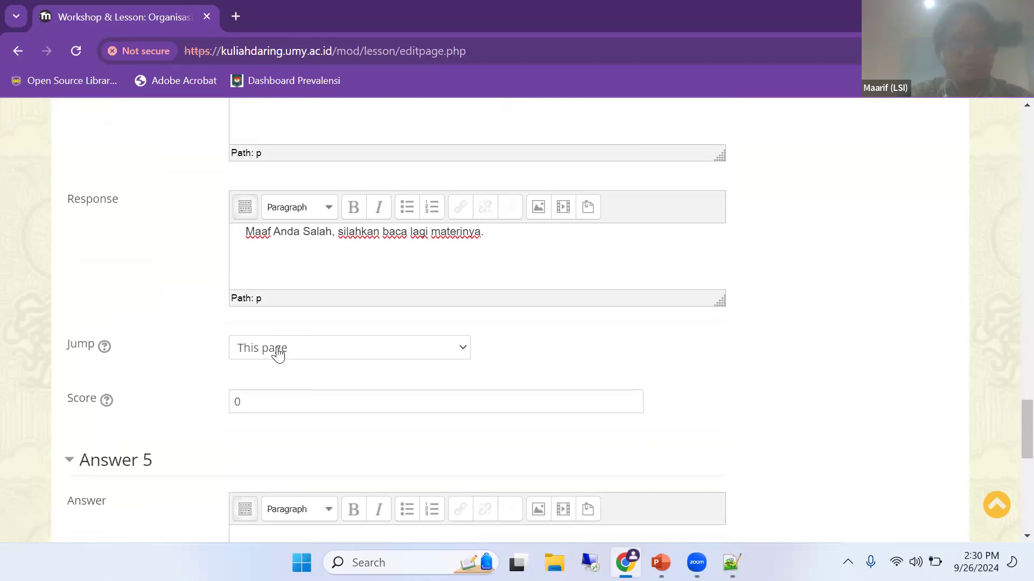
click(332, 350)
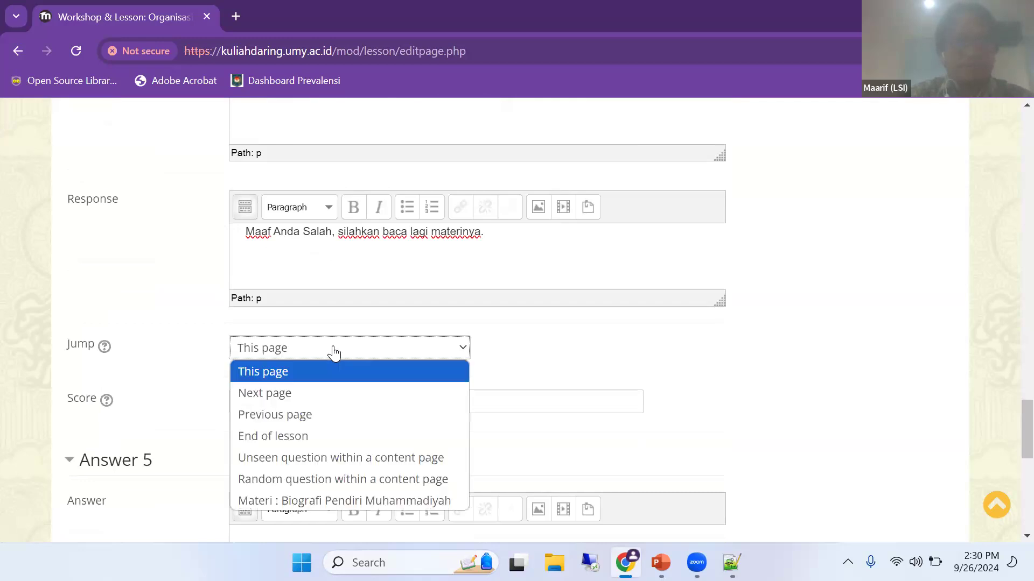
click(284, 415)
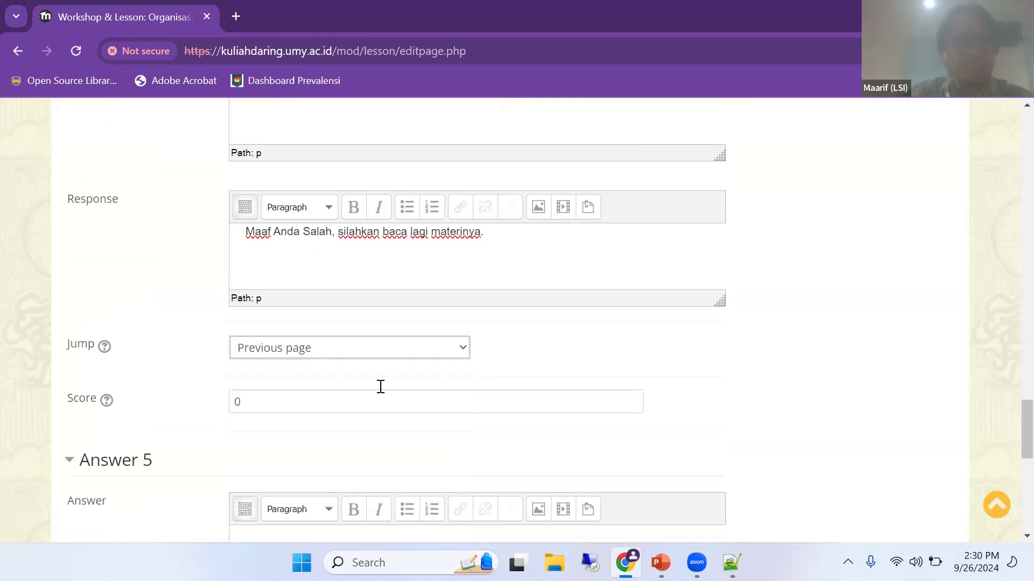
Enter "30 tahun" as the text of Answer 5 and paste the copied wrong-answer message as its response.
scroll(667, 340, down, 3)
click(342, 386)
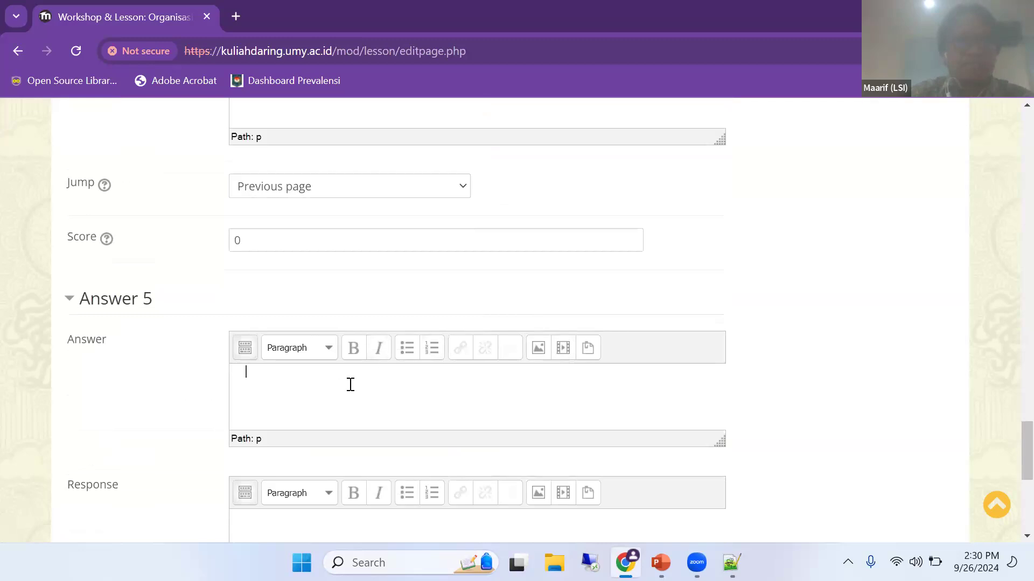
scroll(625, 300, down, 2)
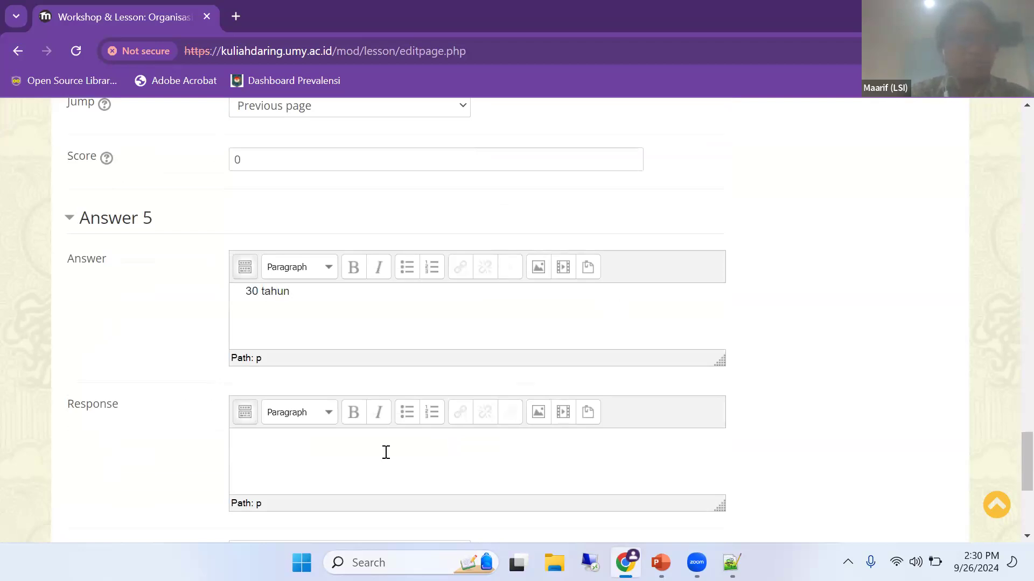
click(300, 457)
key(ctrl+v)
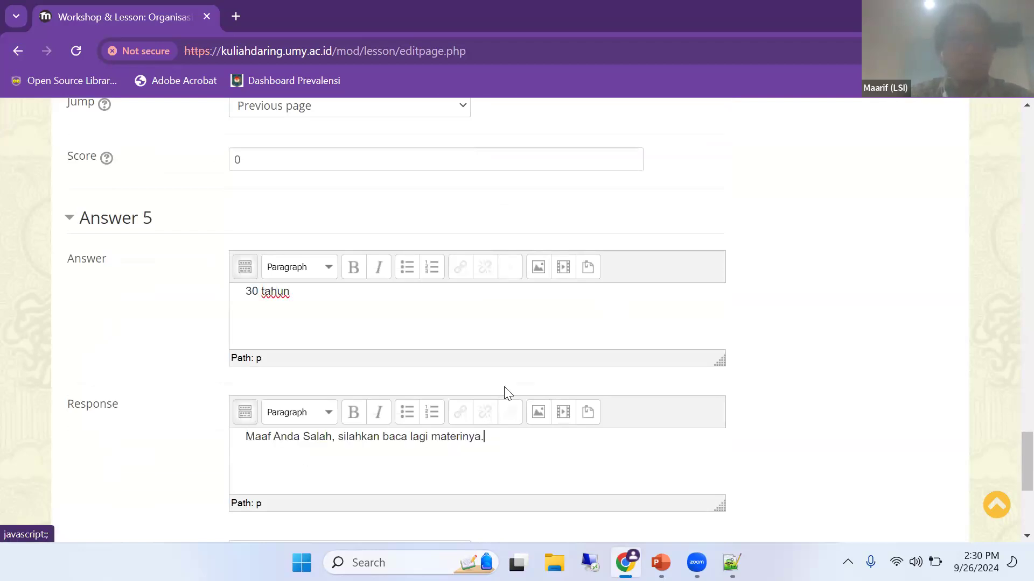
Set the jump of Answer 5 to Previous page and save the question page.
scroll(309, 355, down, 5)
click(317, 269)
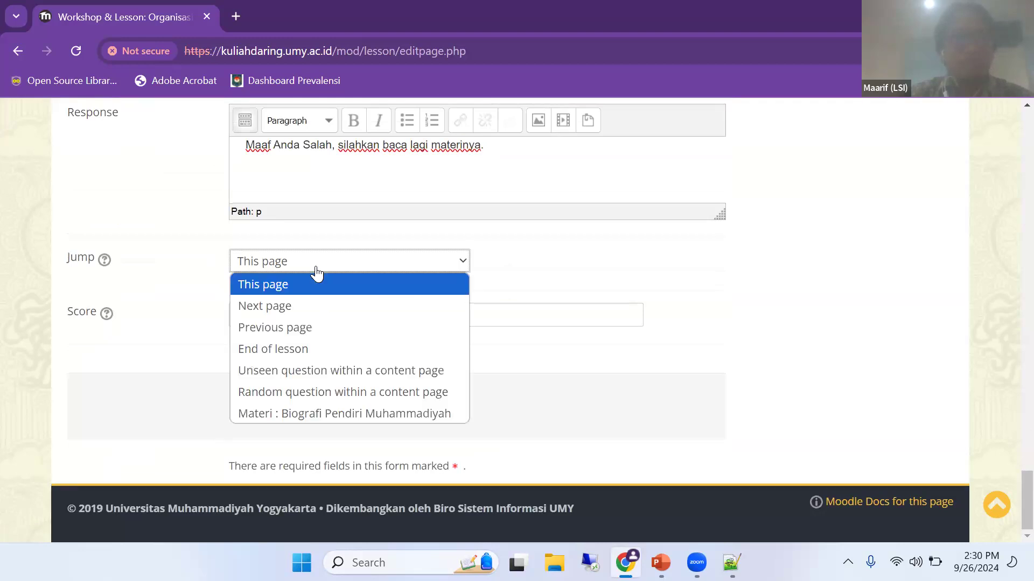
click(300, 328)
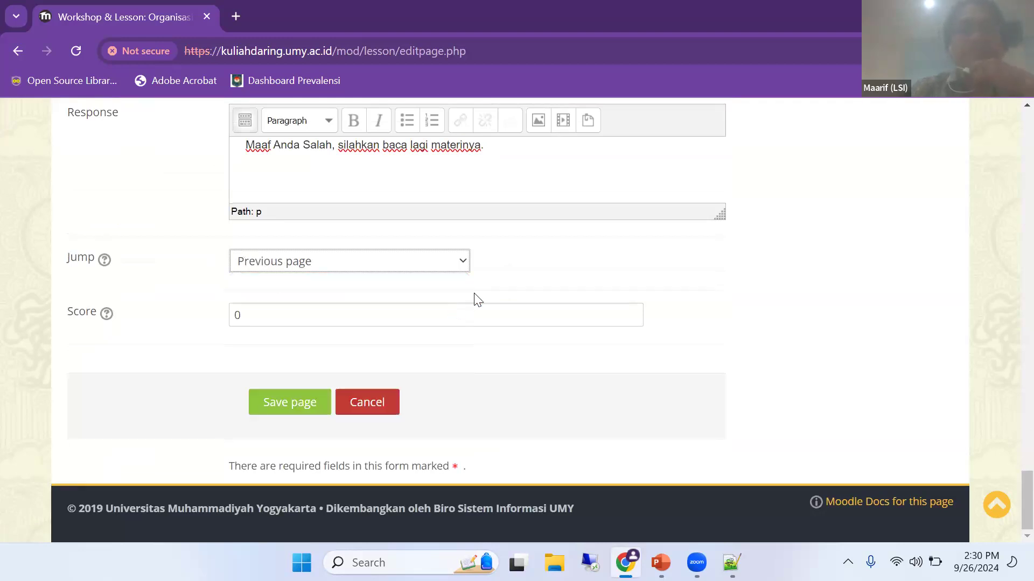
click(297, 409)
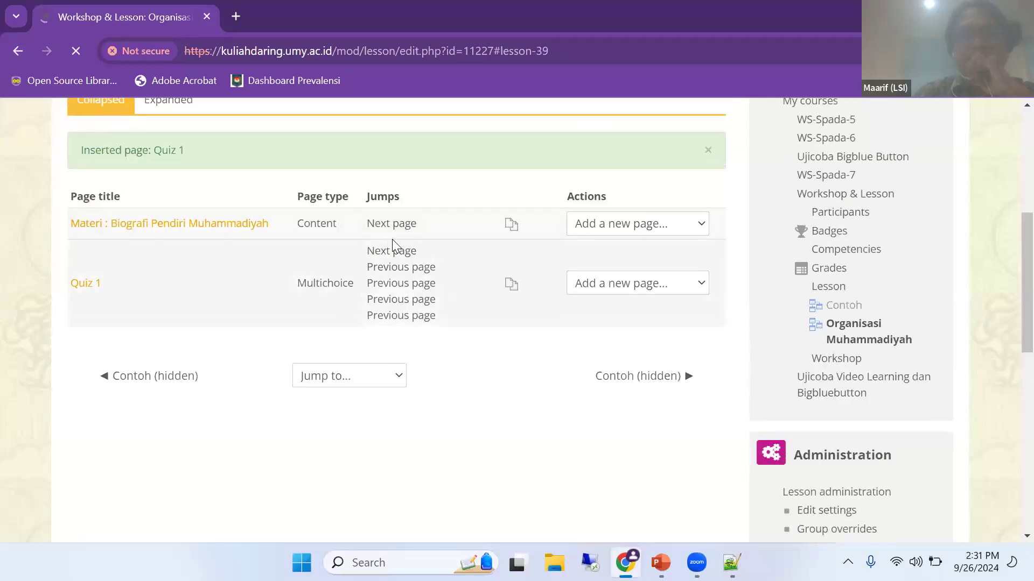
Review the jumps listed for the Quiz 1 page in the lesson's page overview.
triple_click(386, 251)
drag(369, 251, 418, 252)
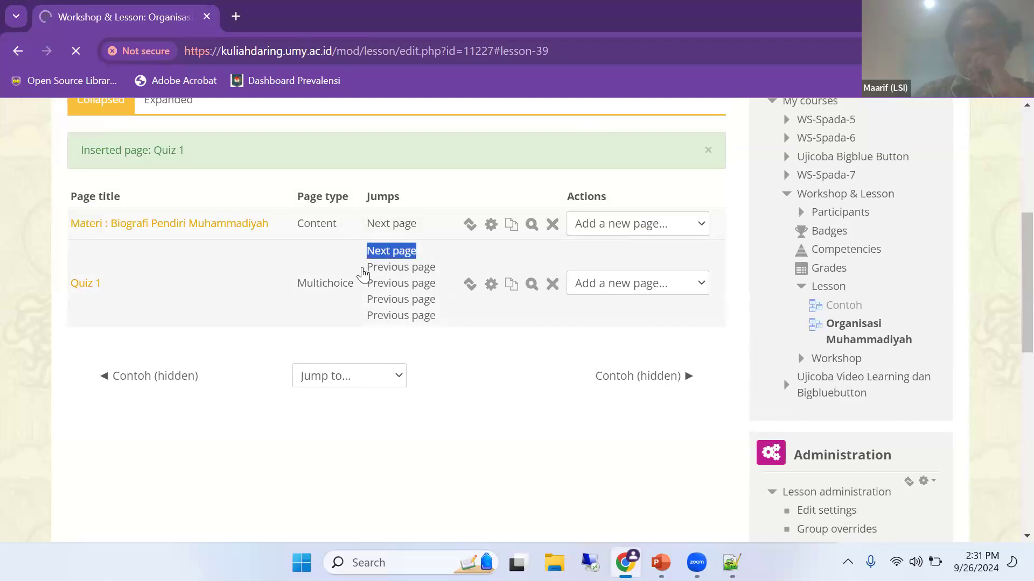
scroll(407, 216, down, 1)
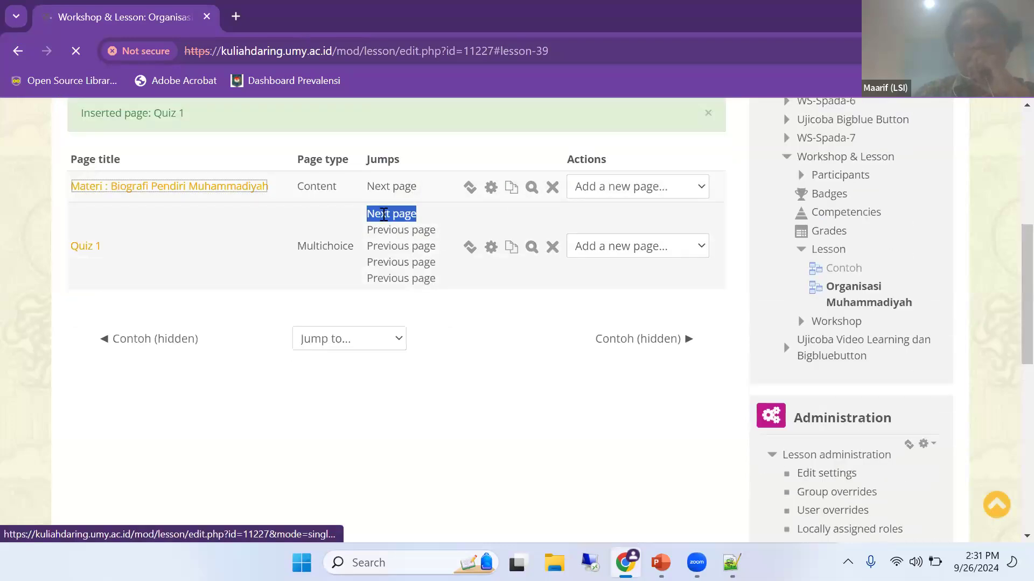
click(368, 214)
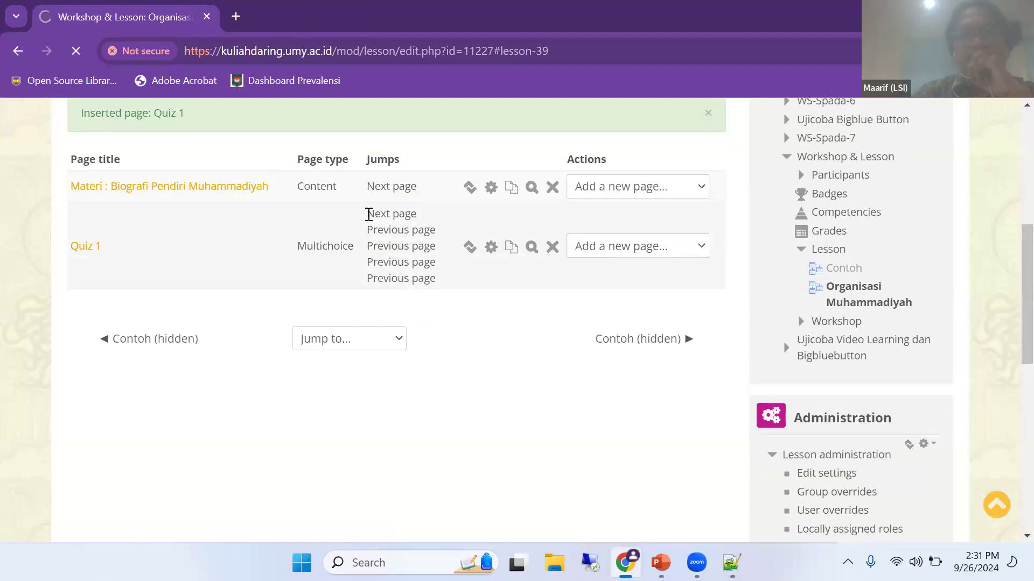
mouse_move(367, 213)
mouse_down()
mouse_move(422, 213)
mouse_move(370, 245)
mouse_move(425, 261)
mouse_move(462, 293)
mouse_up()
click(457, 299)
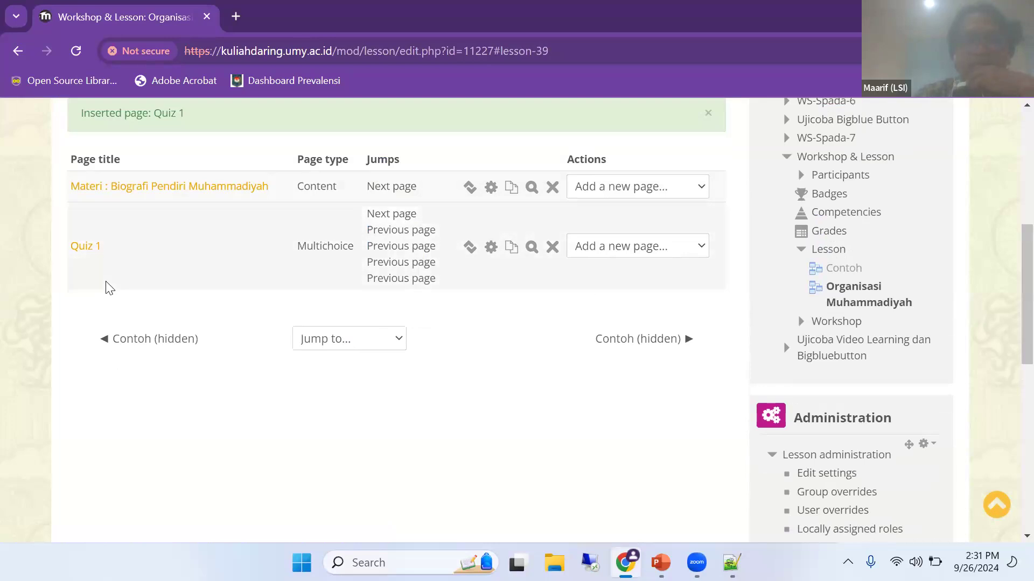
Add a content page after Quiz 1 and title it "Materi 2 : Organisasi Muhammadiyah".
click(651, 256)
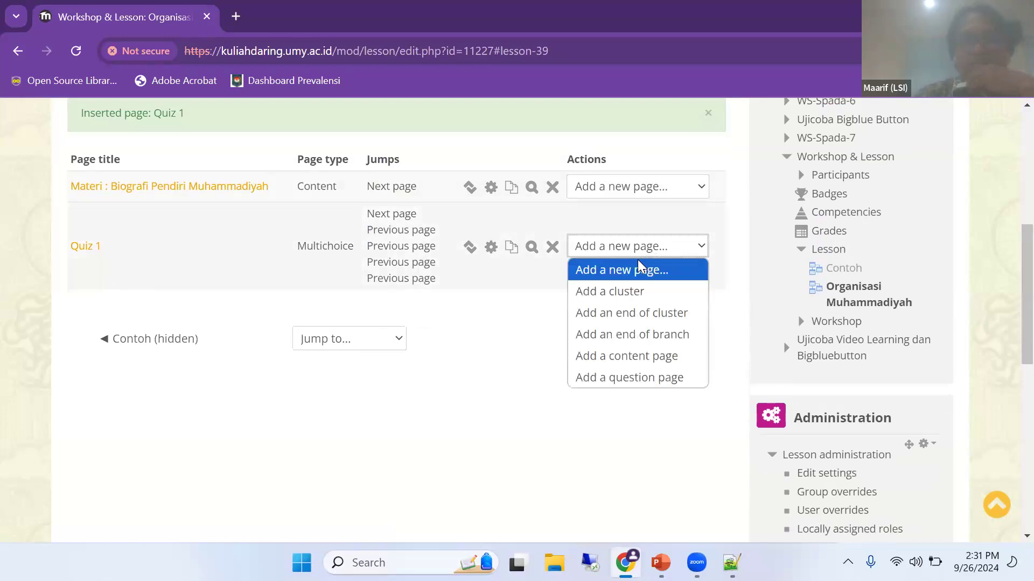
click(642, 358)
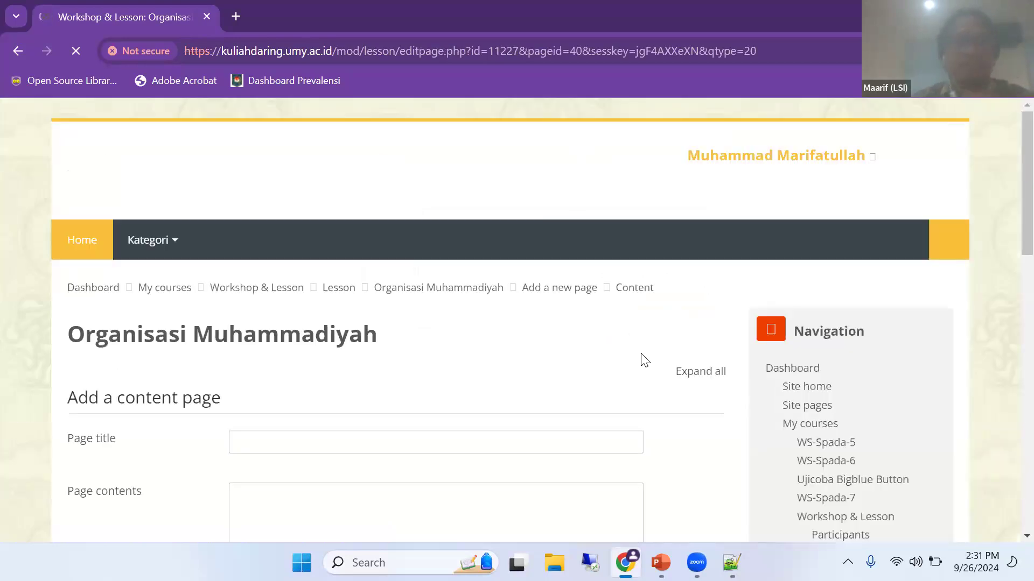
text(Materoi)
key(BackSpace)
key(BackSpace)
text(i)
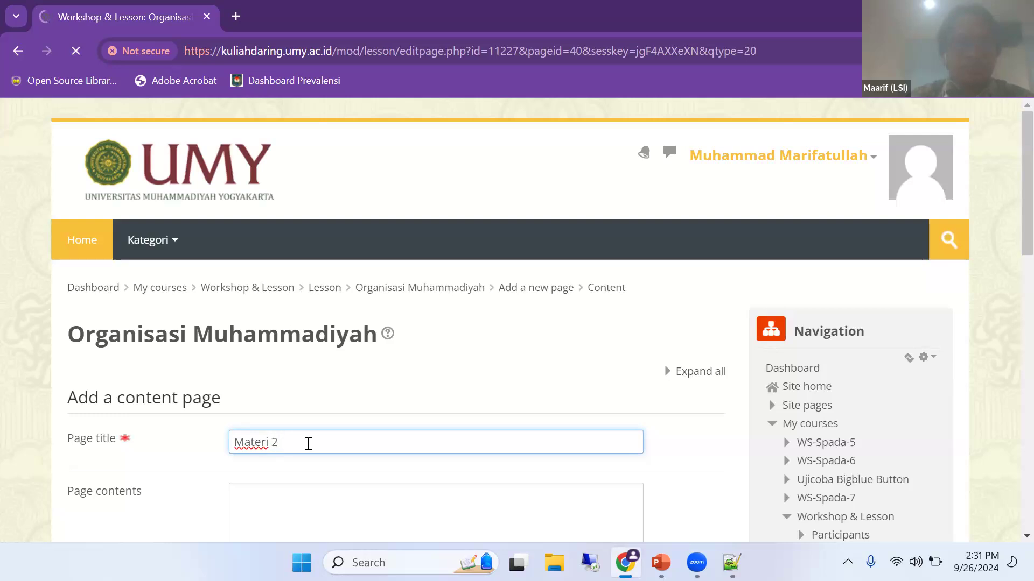
text(2 : O)
key(BackSpace)
key(BackSpace)
text(isasi Muhammadiyah)
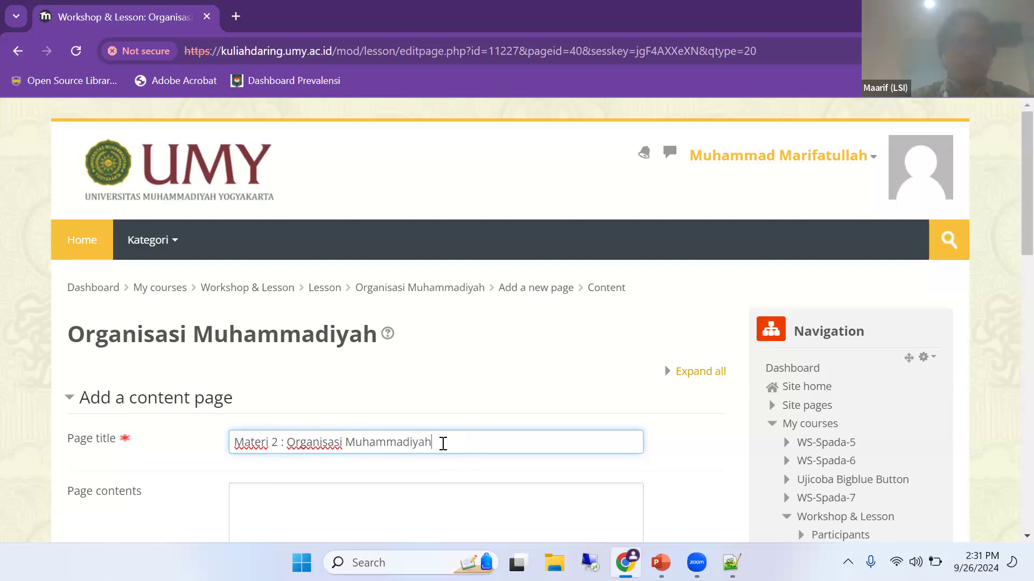
Examine the new content page's form, from the page contents area down to the Content 1 settings.
scroll(289, 369, down, 3)
click(462, 413)
scroll(387, 323, down, 2)
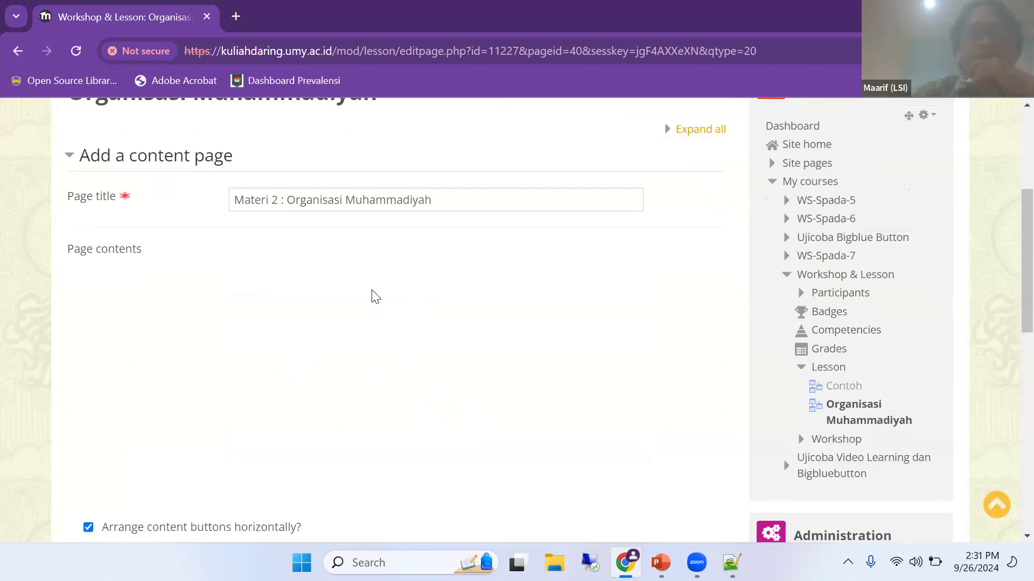
scroll(399, 291, down, 3)
scroll(474, 323, up, 6)
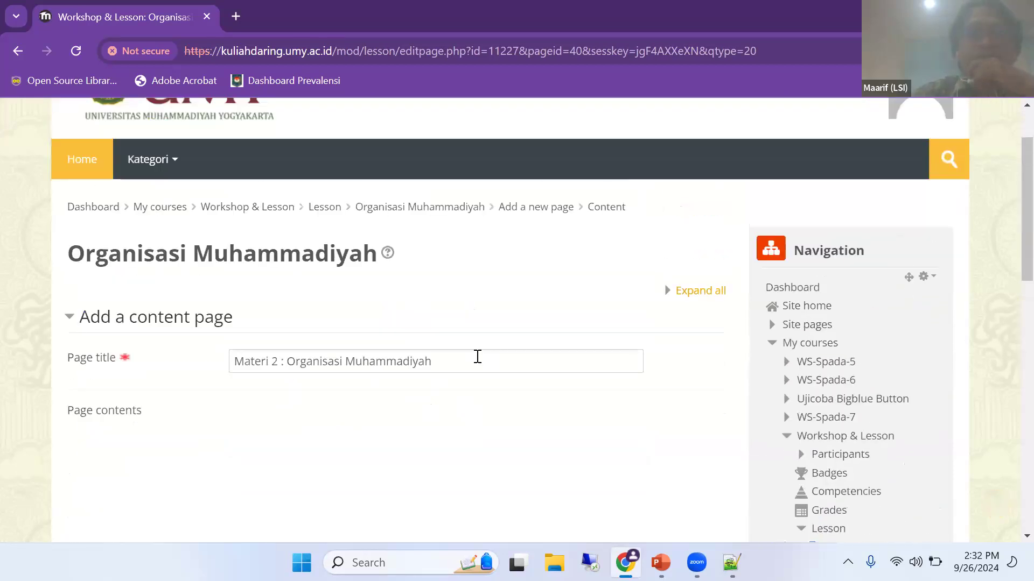
scroll(321, 413, down, 10)
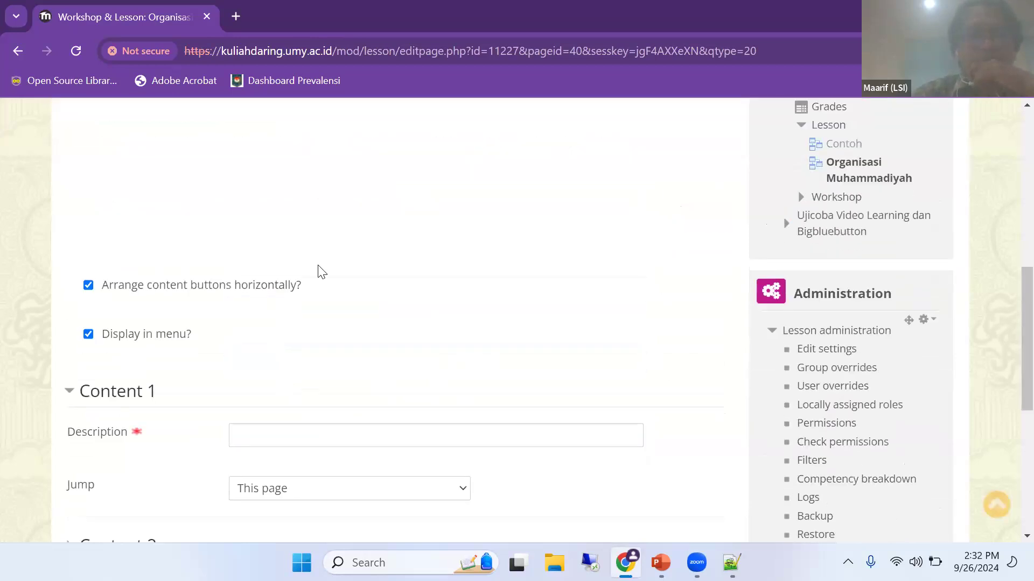
scroll(347, 285, up, 3)
scroll(345, 285, up, 7)
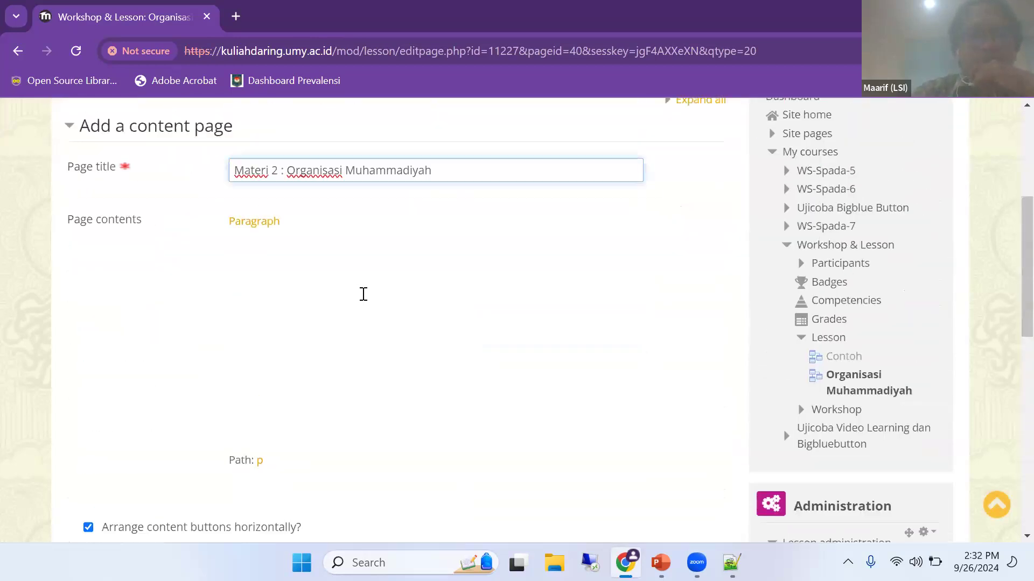
Enter "Silahkan Mempelajari video ini:" as the page contents of the Materi 2 page.
click(452, 330)
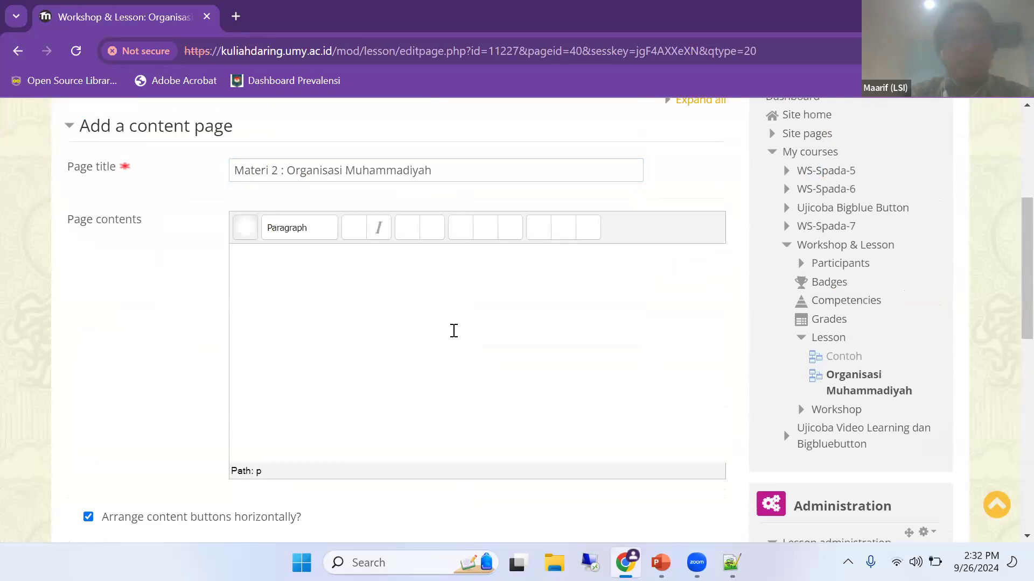
text(Sila)
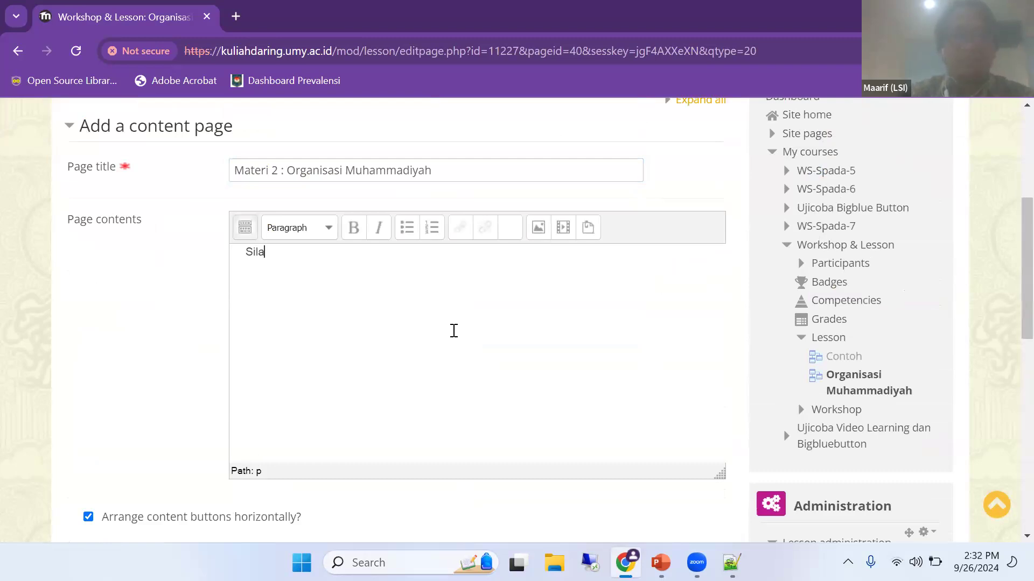
text(hkan Mempelaja)
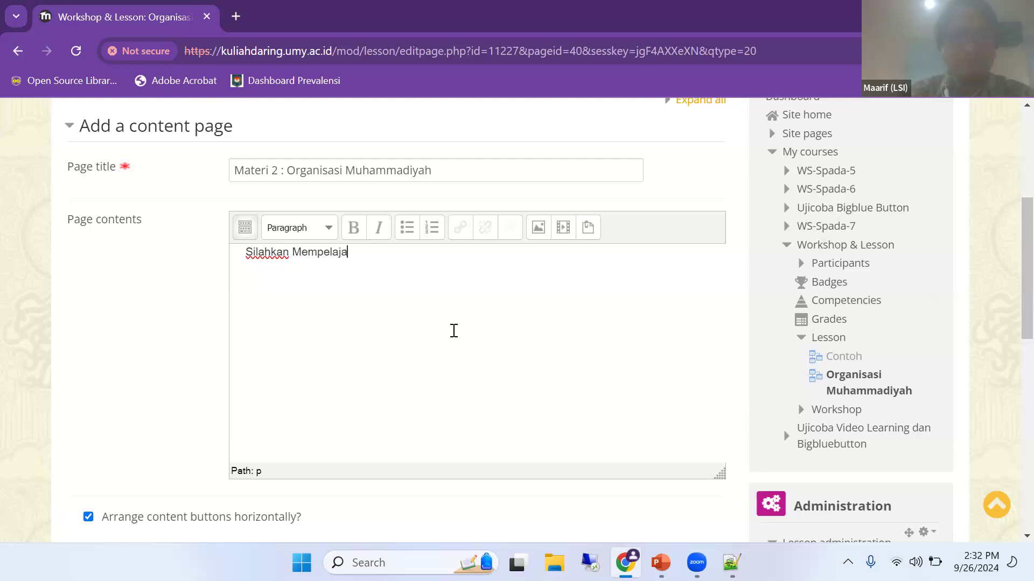
text(ri video ini:)
scroll(592, 506, down, 1)
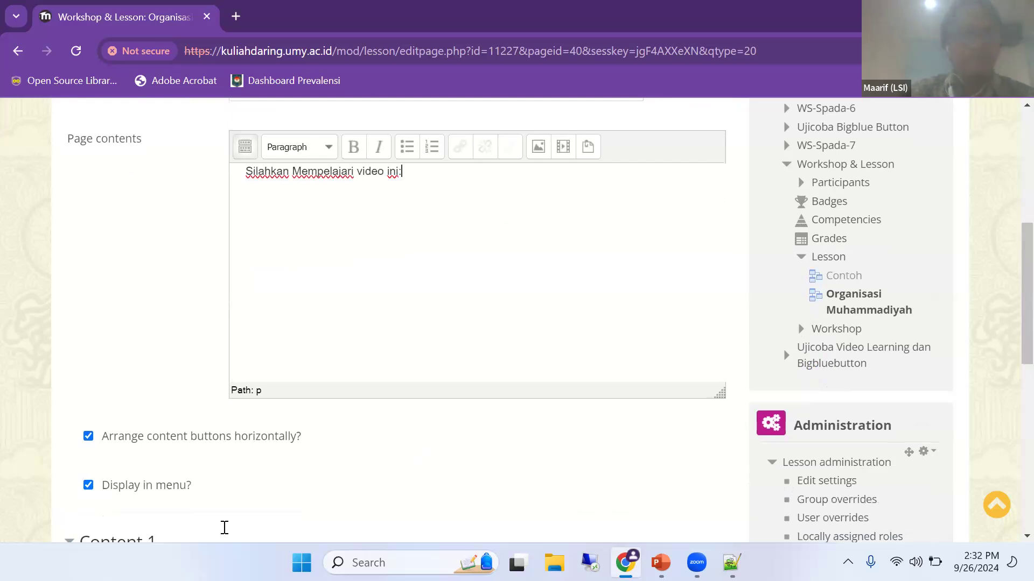
Open the YouTube video youtube.com/watch?v=eTecPXS7cwI, "Asal Mula Organisasi Muhammadiyah", in a new browser tab and bring its sharing controls into view.
click(626, 563)
click(626, 562)
click(236, 17)
click(333, 49)
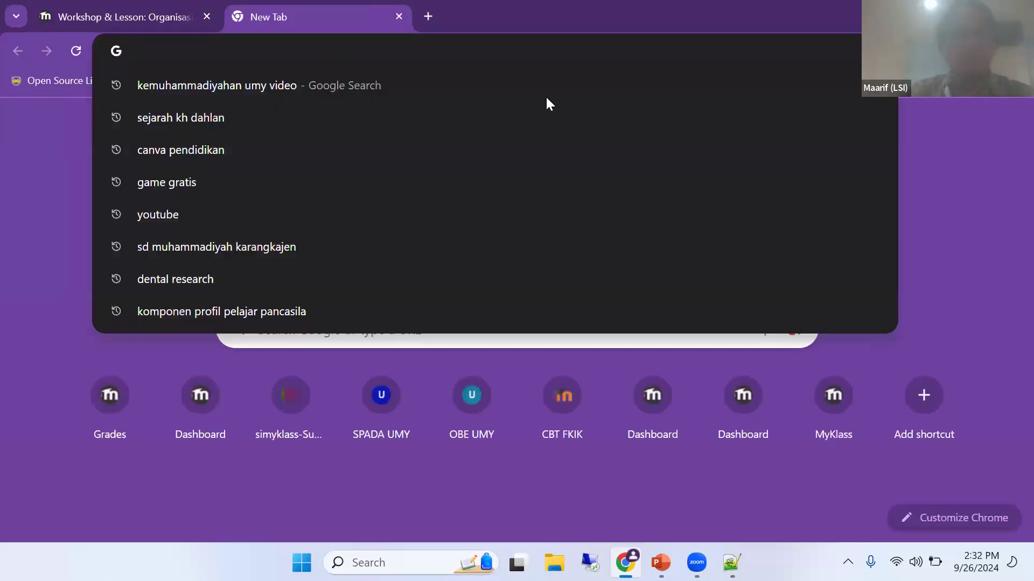
text(https://www.youtube.com/watch?v=eTecPXS7cwl)
key(Return)
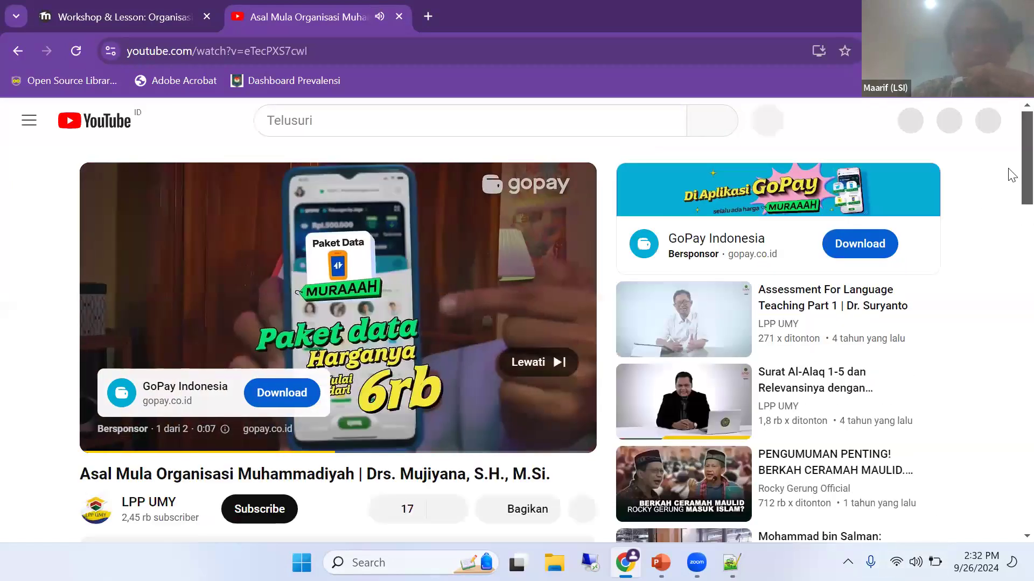
scroll(963, 221, down, 5)
scroll(960, 205, up, 3)
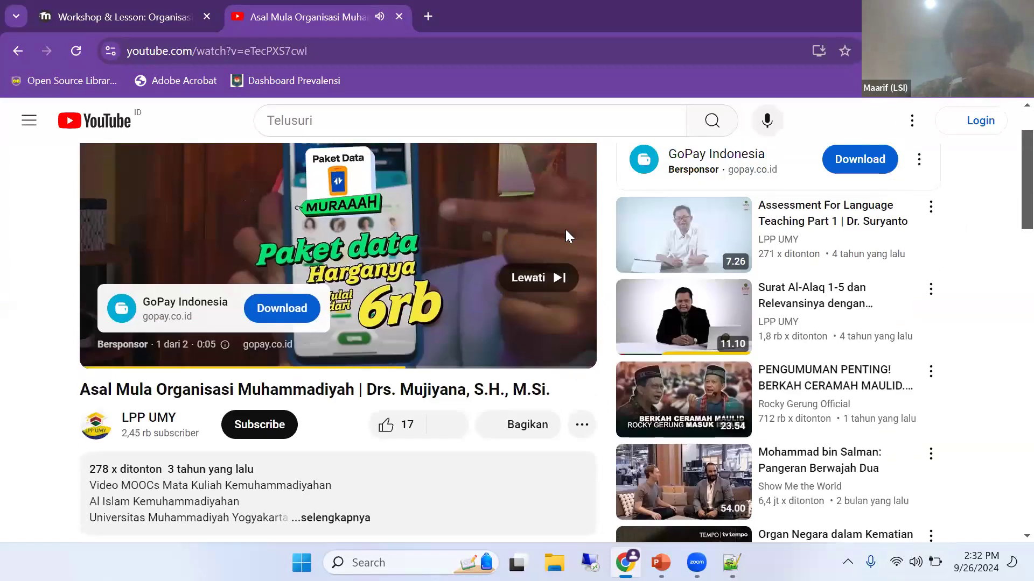
scroll(517, 388, up, 1)
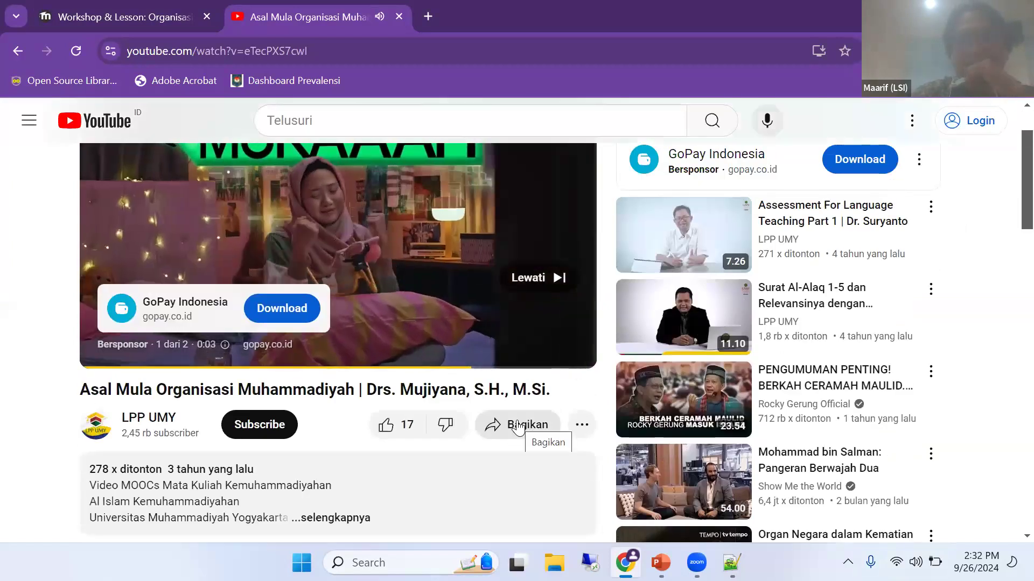
Copy the embed code of the YouTube video from its sharing options and return to the lesson page form.
click(518, 426)
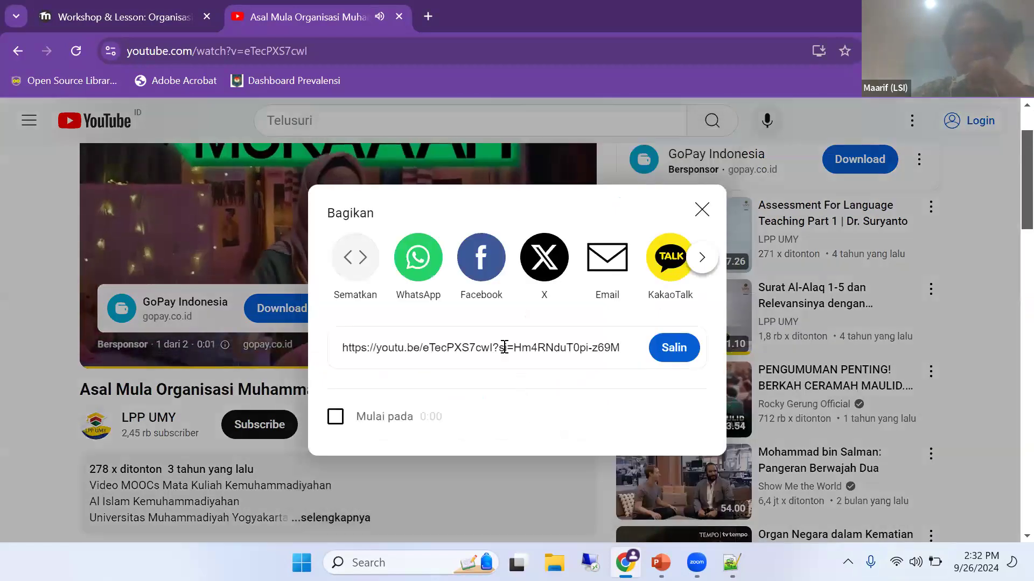
click(353, 259)
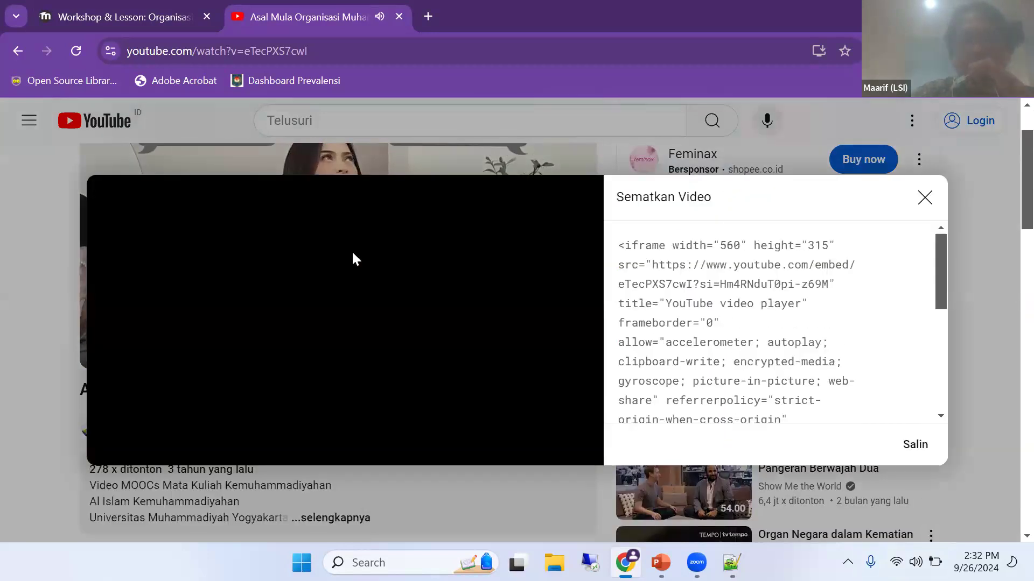
click(914, 445)
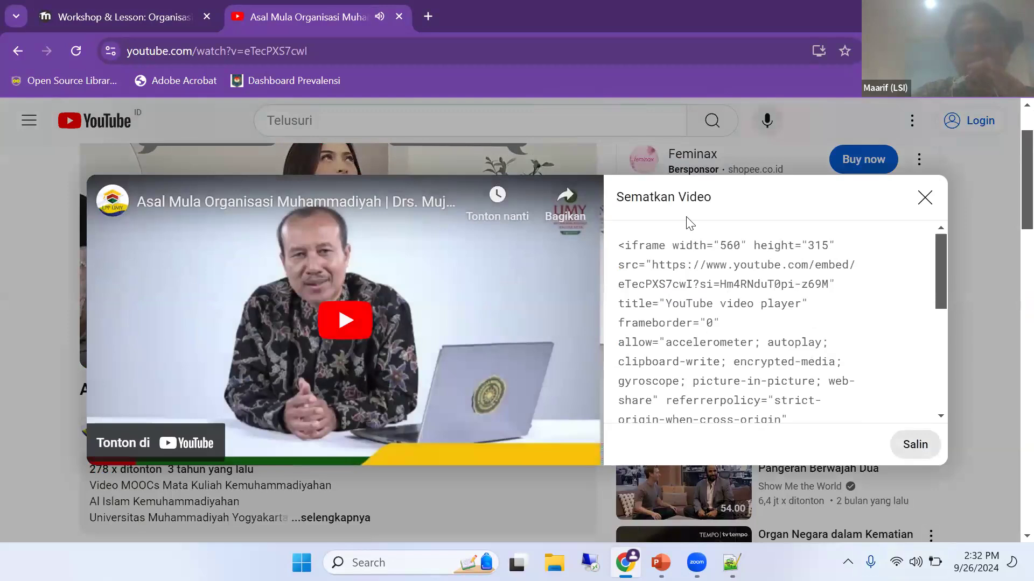
click(914, 445)
click(914, 445)
click(124, 17)
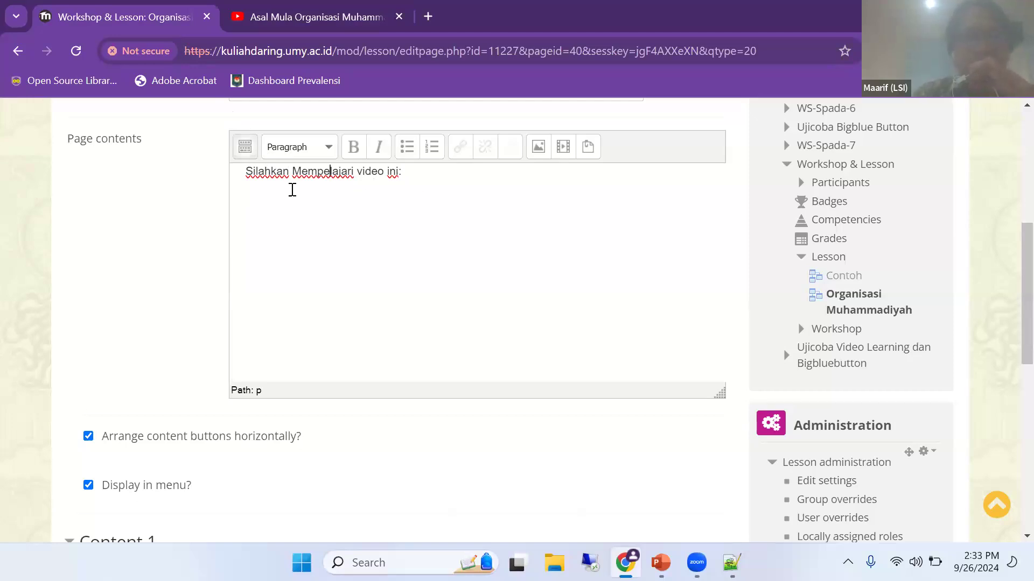
Expand the full toolbar of the page contents editor, then recopy the video's embed code from YouTube and return to the form.
click(245, 146)
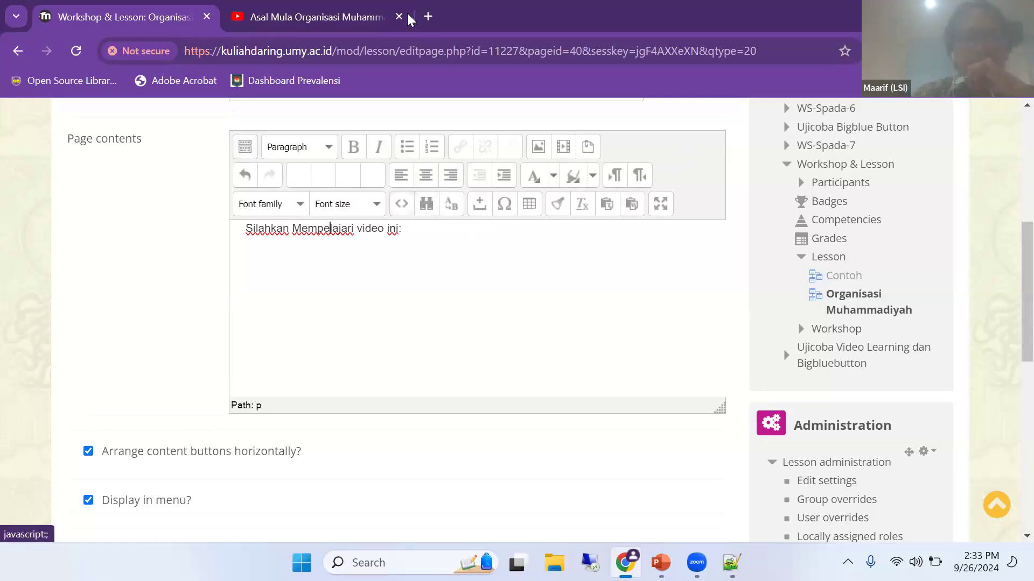
click(356, 18)
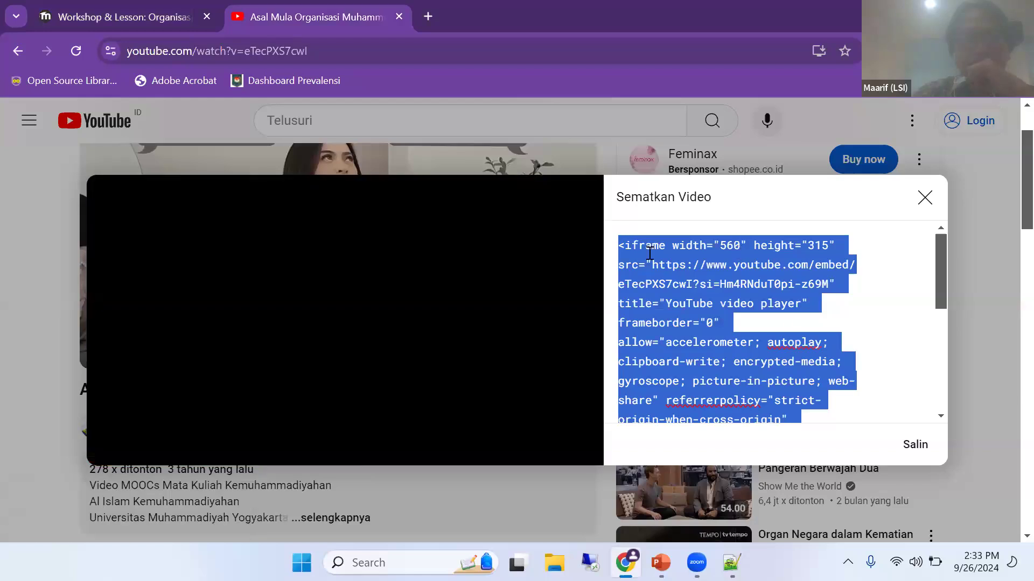
click(924, 198)
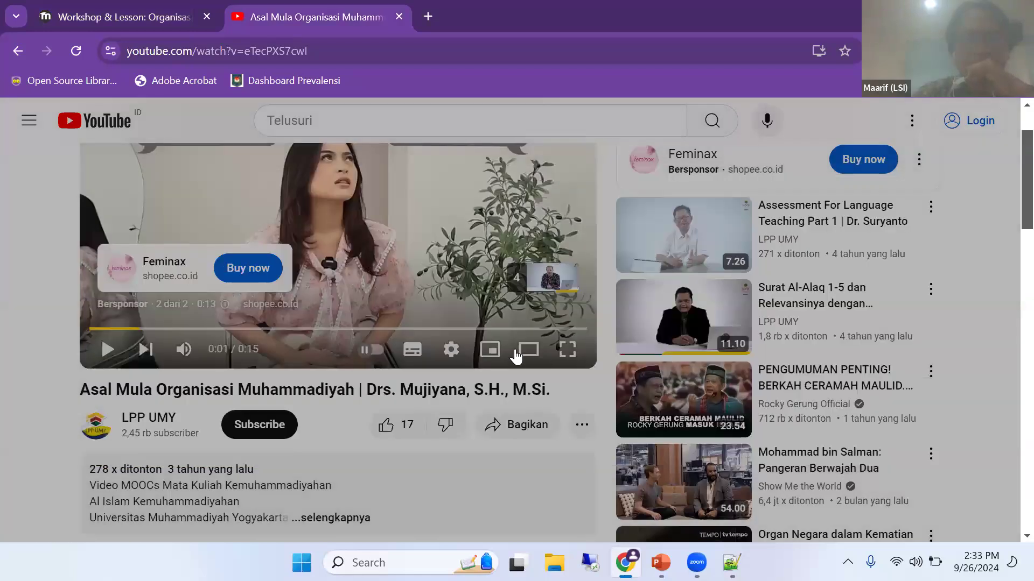
click(510, 424)
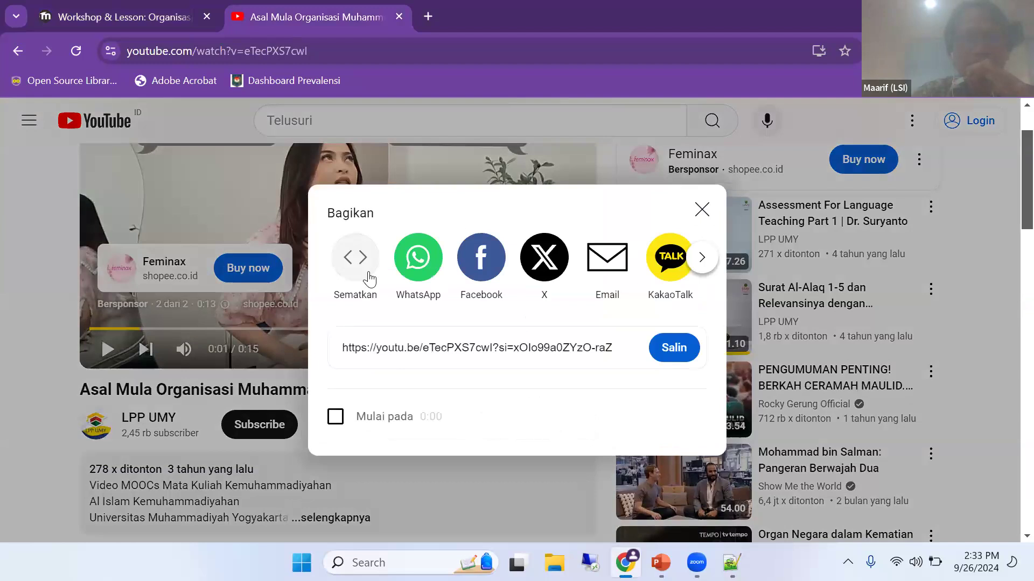
click(341, 265)
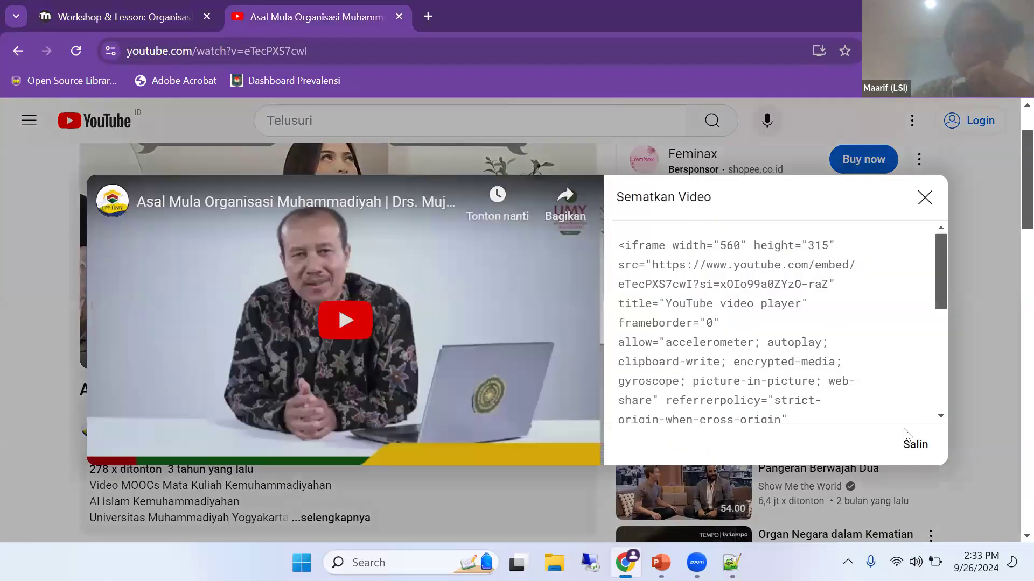
click(913, 446)
click(121, 22)
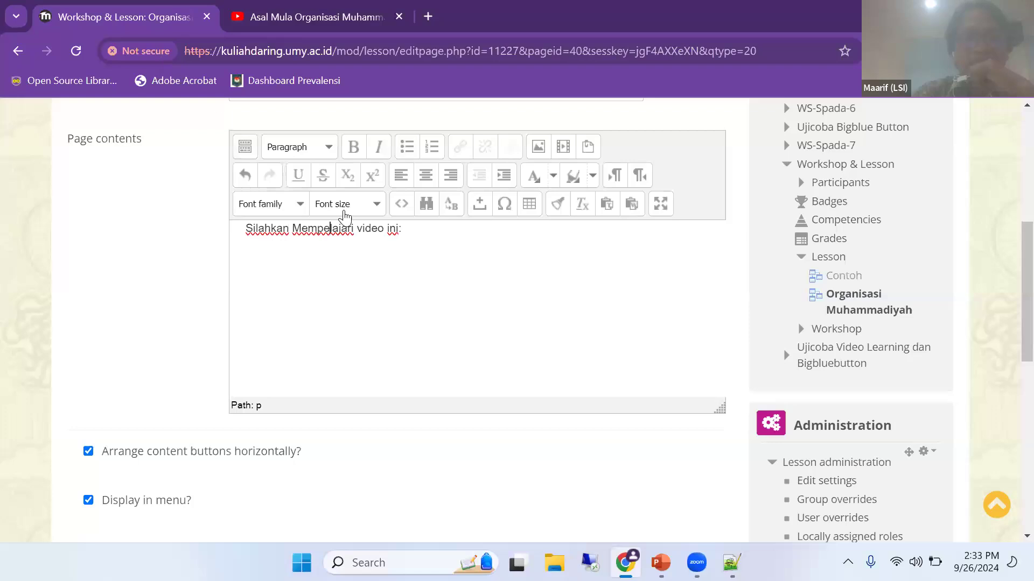
Paste the YouTube iframe code below the intro paragraph in the page contents' HTML source, update it and check the embedded video.
click(403, 205)
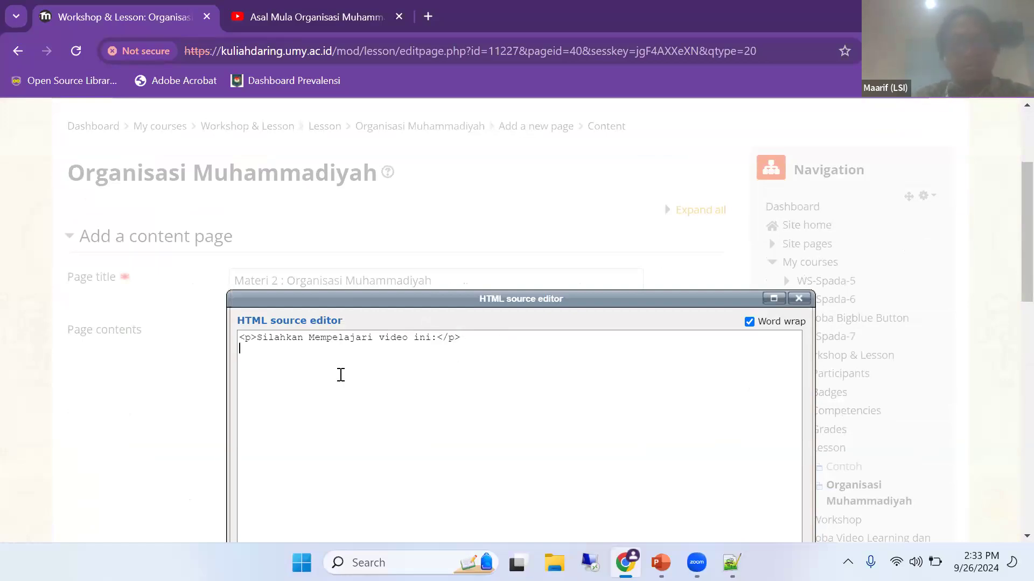
text(<iframe width="560" height="315" src="https://www.youtube.com/embed/eTecPXS7cwI?si=xOIo99a0ZYzO-raZ" title="YouTube video player" frameborder="0" allow="accelerometer; autoplay; clipboard-write; encrypted-media; gyroscope; picture-in-picture; web-share" referrerpolicy="strict-origin-when-cross-origin" allowfullscreen></iframe>)
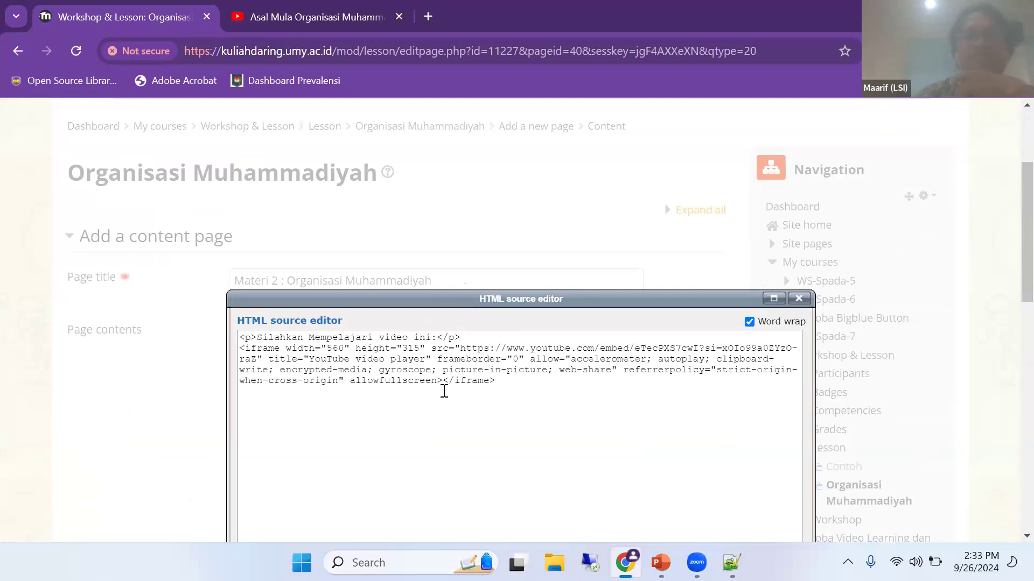
scroll(516, 397, down, 8)
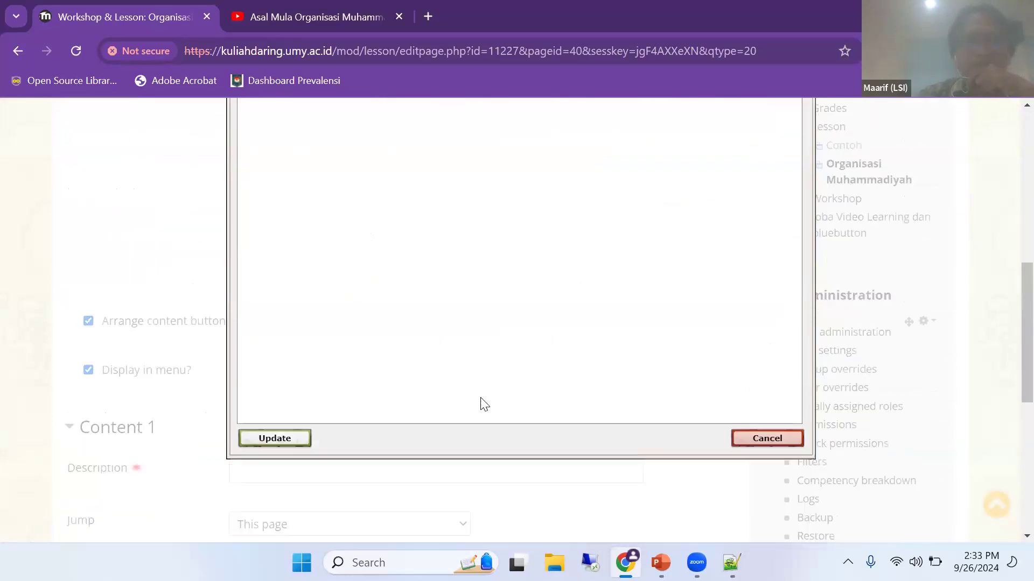
click(275, 356)
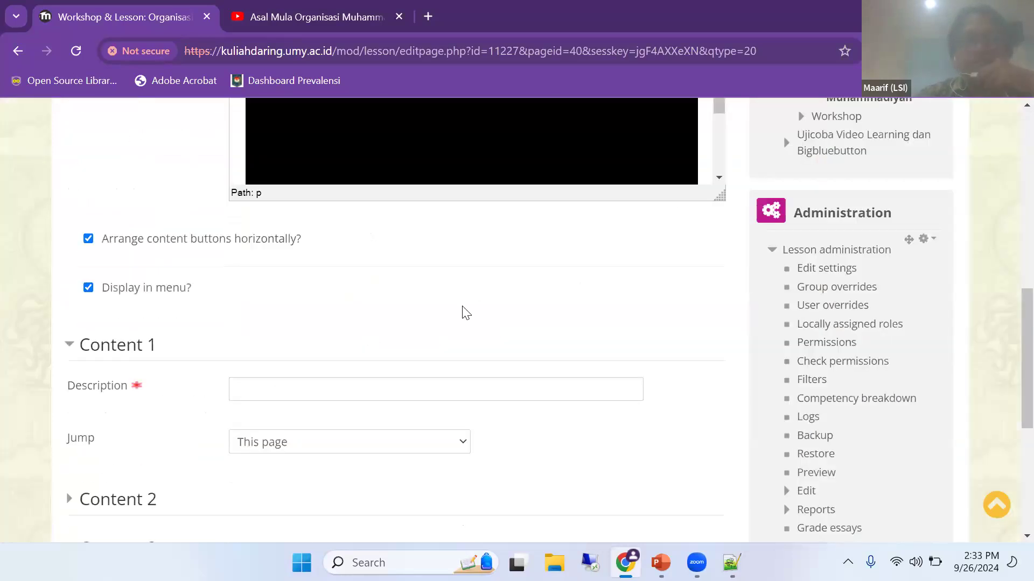
scroll(392, 277, up, 3)
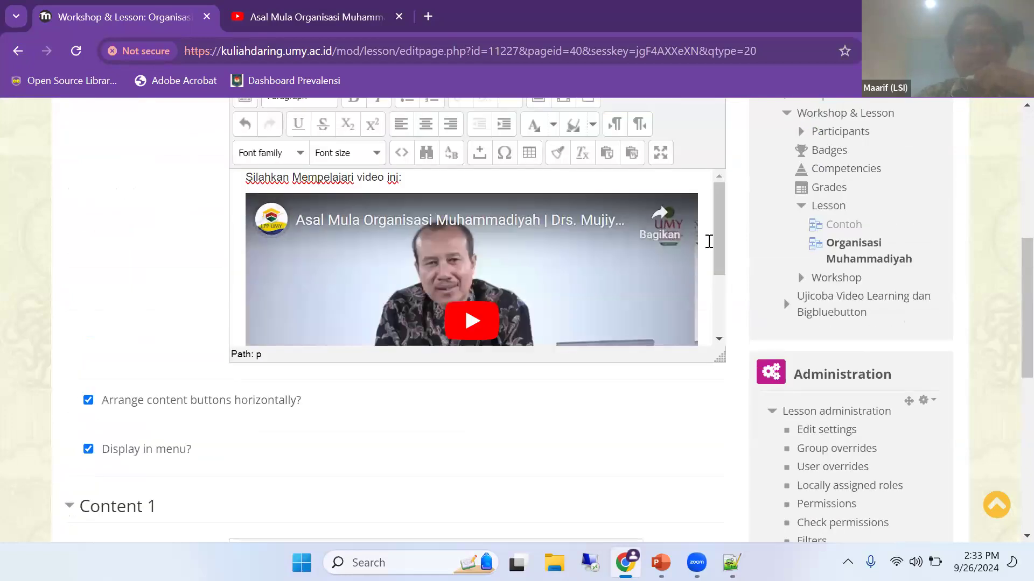
drag(721, 257, 706, 209)
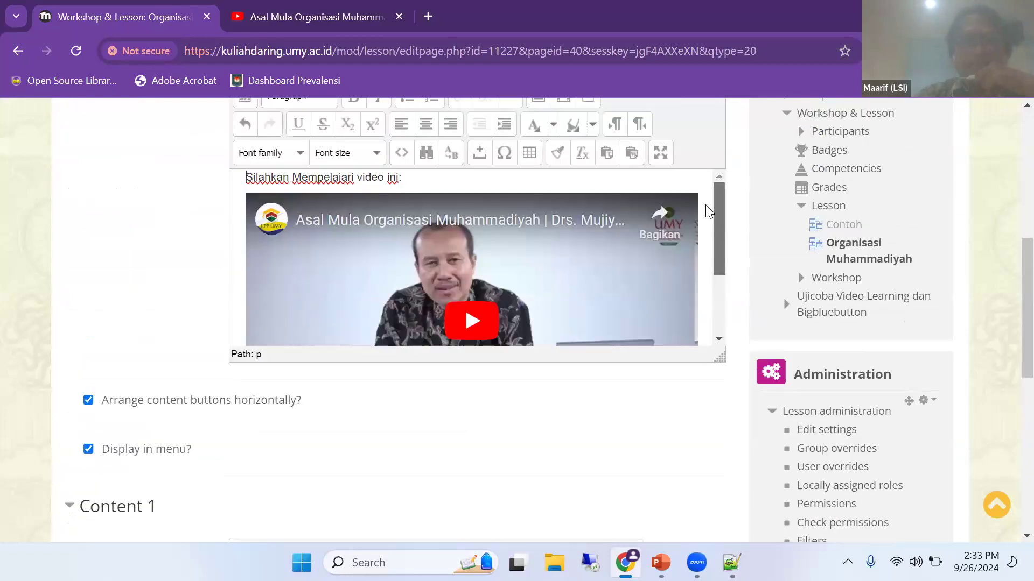
scroll(640, 250, up, 3)
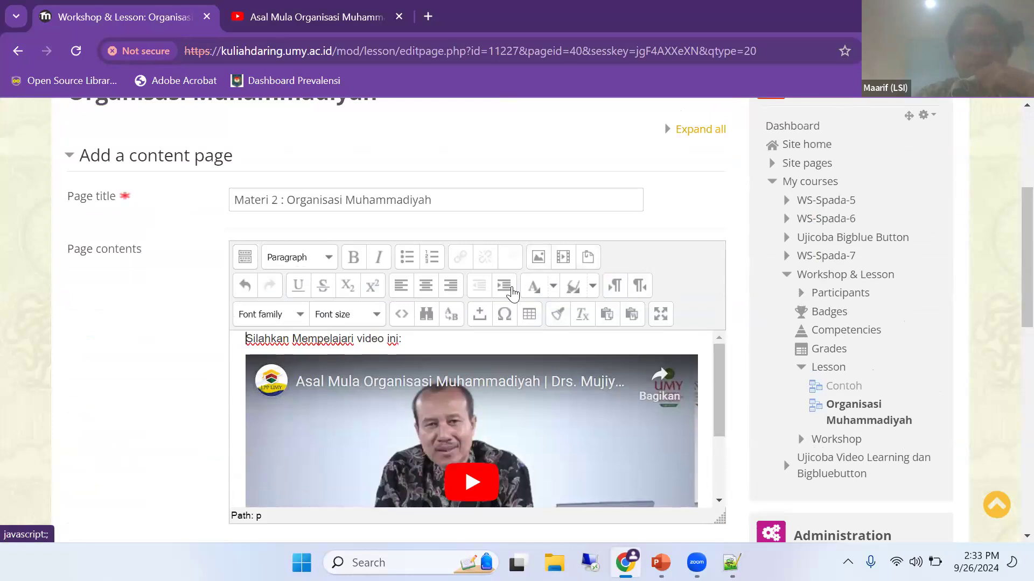
Set the Content 1 description to "Quiz 2" and its jump to Next page.
scroll(281, 337, down, 7)
scroll(232, 335, down, 1)
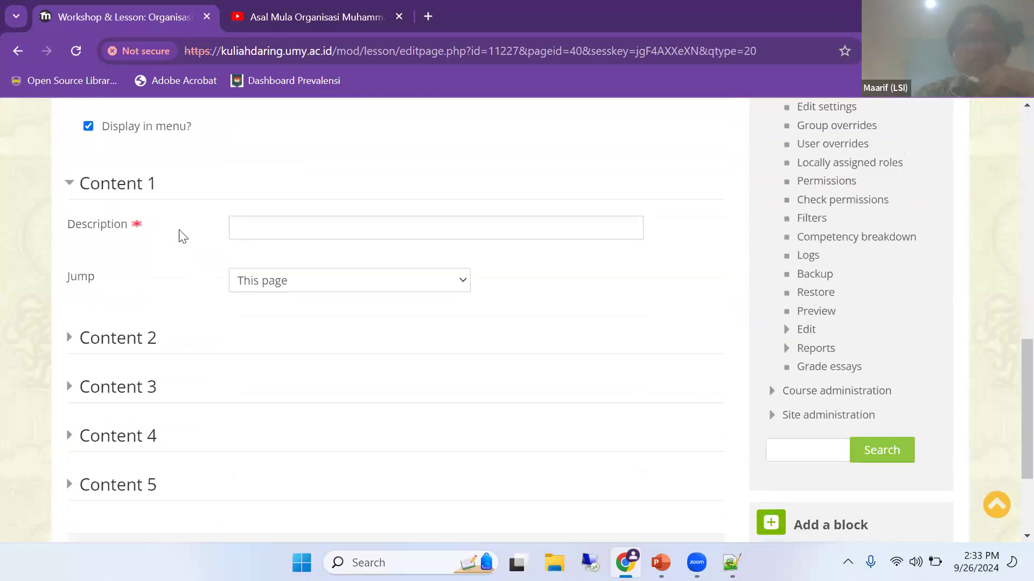
click(261, 220)
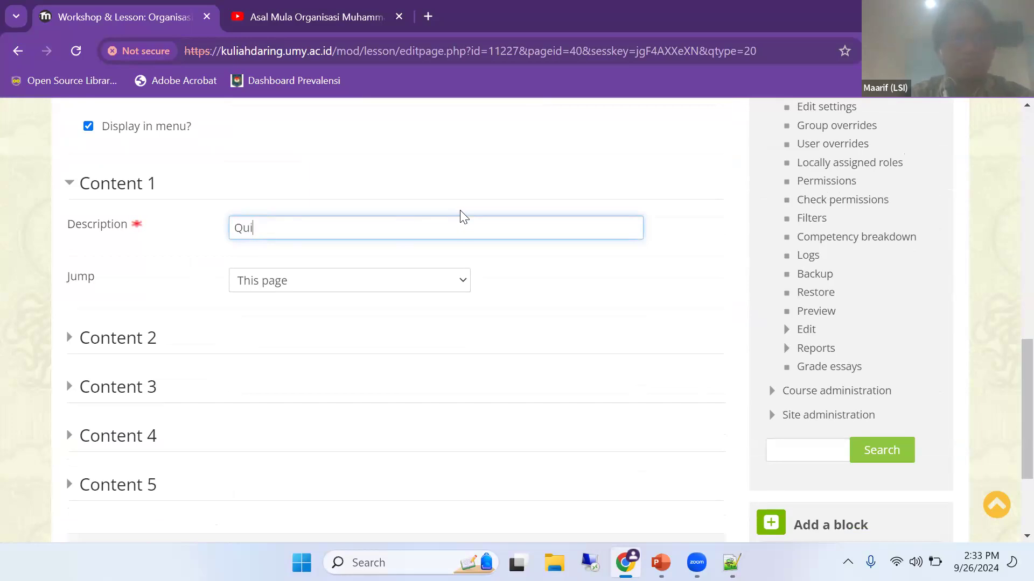
text(z 2)
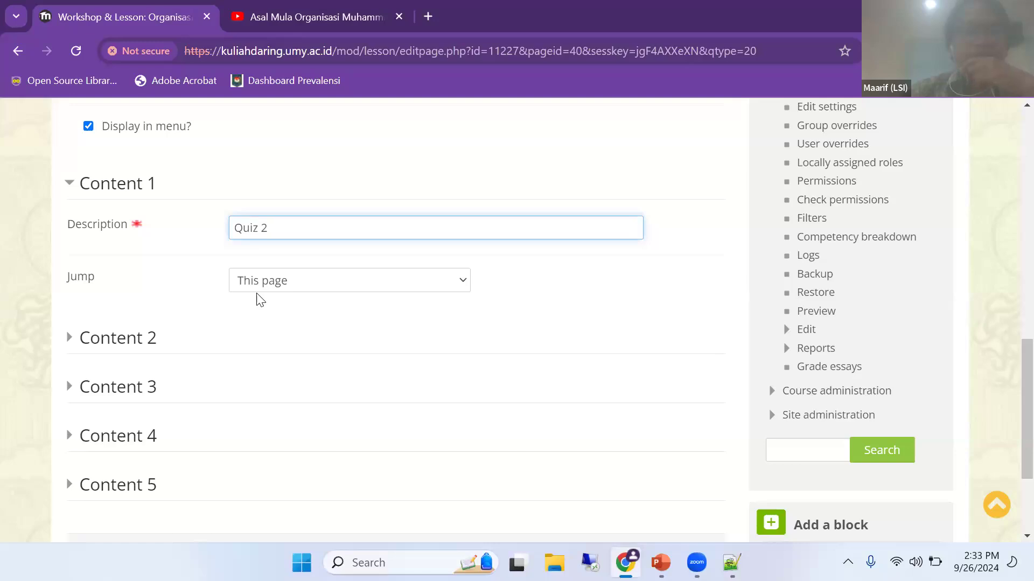
click(304, 287)
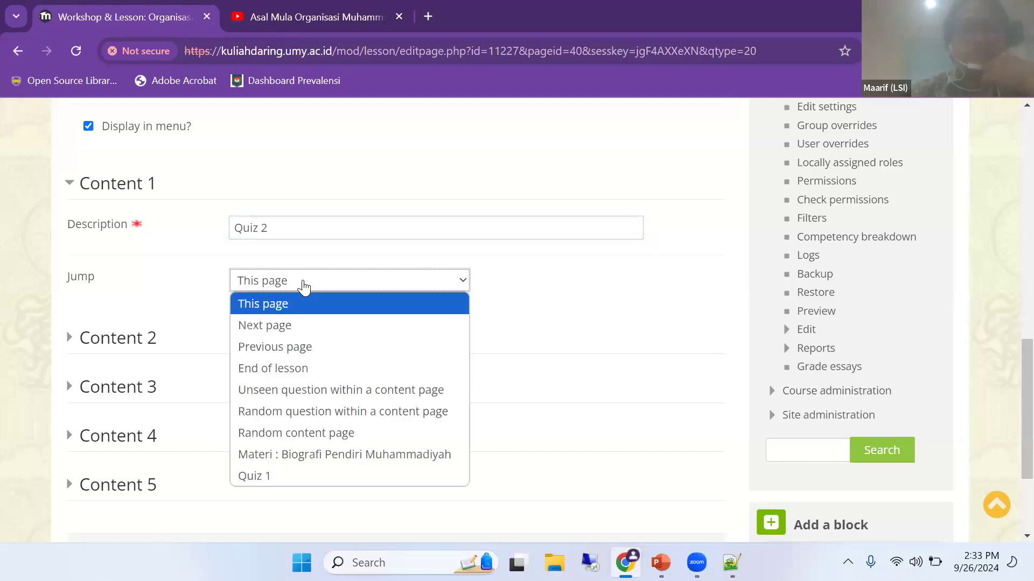
click(283, 326)
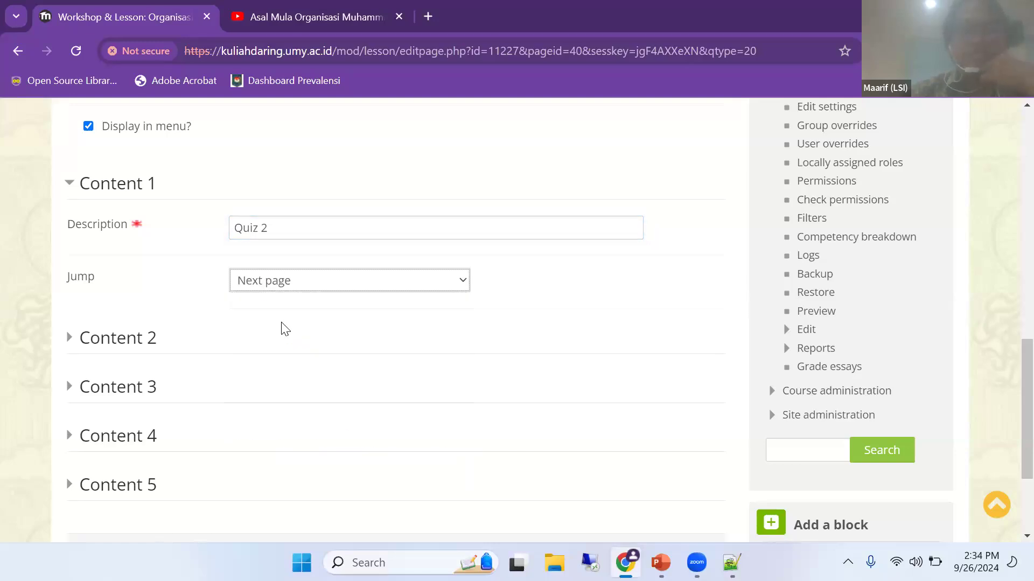
Set the Content 2 description to "Materi 1" and its jump to "Materi : Biografi Pendiri Muhammadiyah".
click(115, 339)
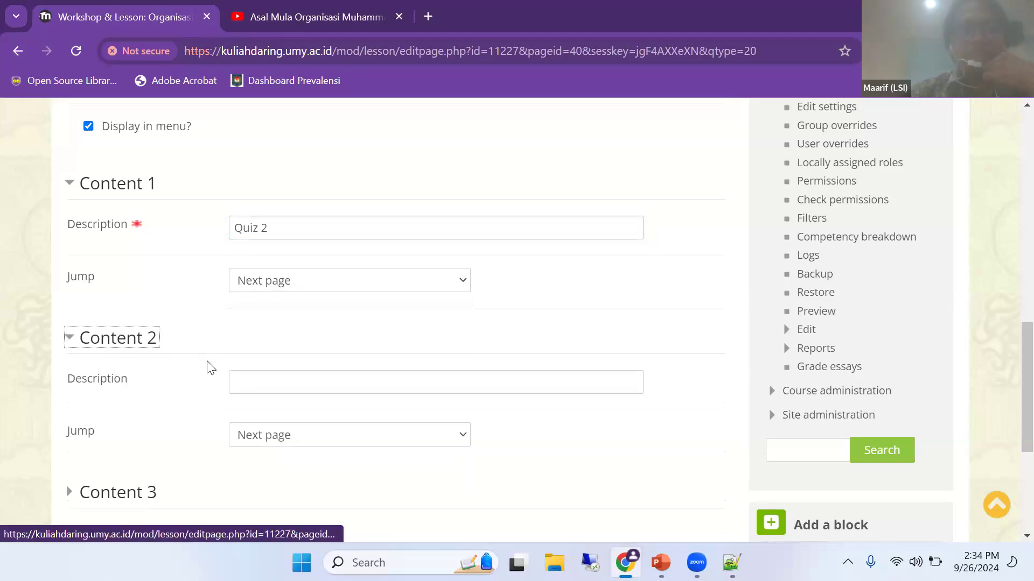
click(293, 390)
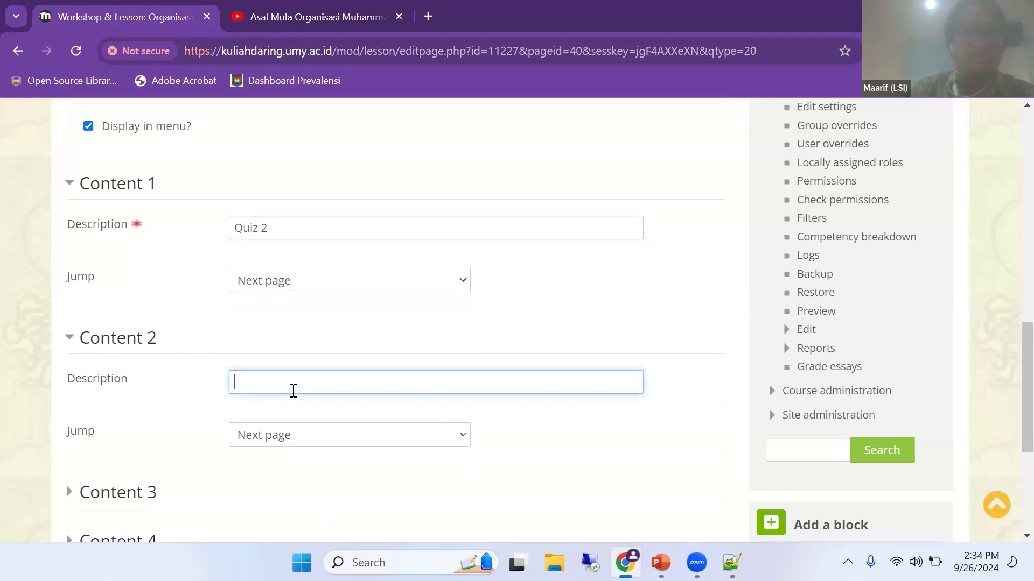
text(Materi 1)
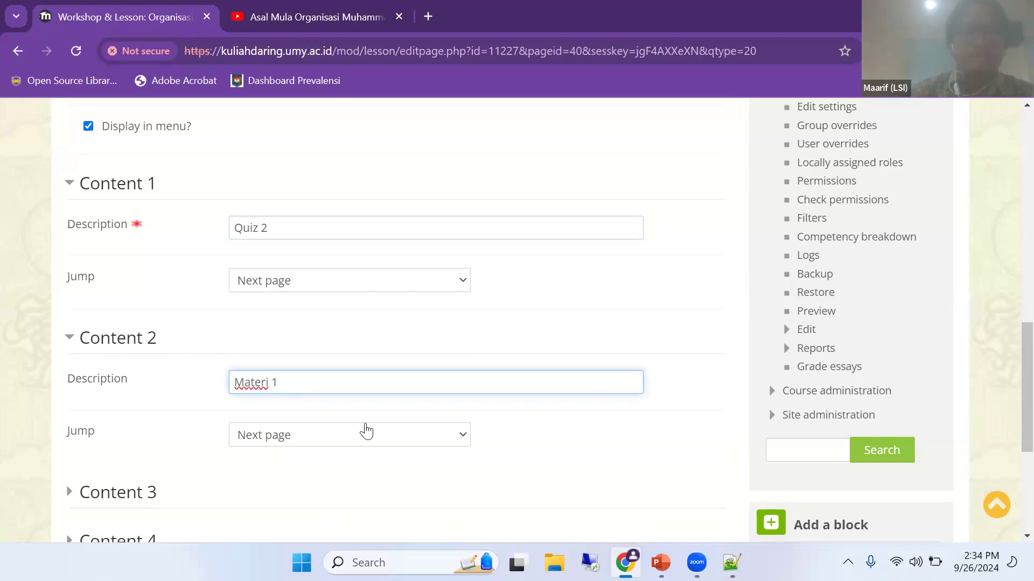
scroll(363, 431, down, 1)
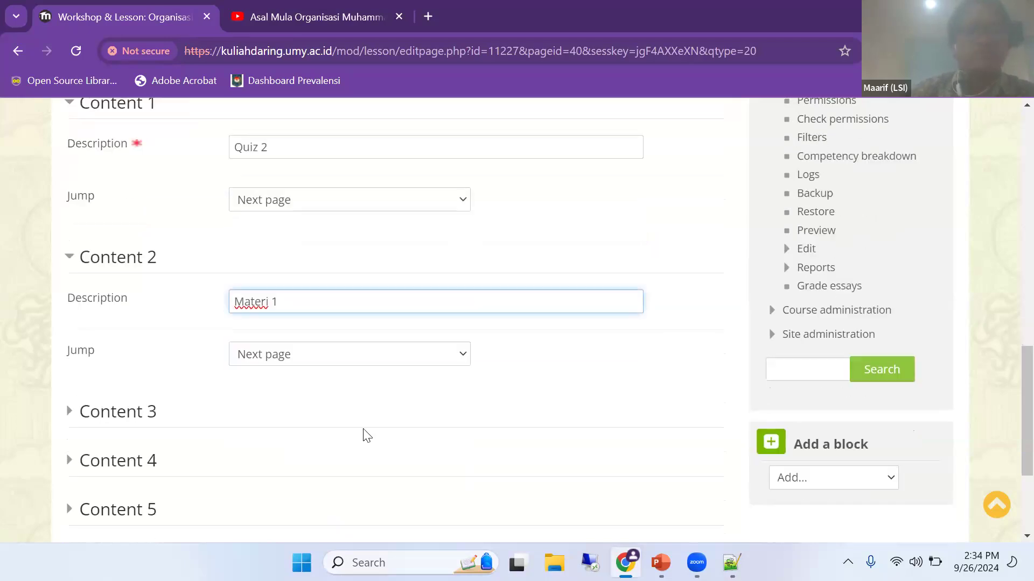
click(297, 360)
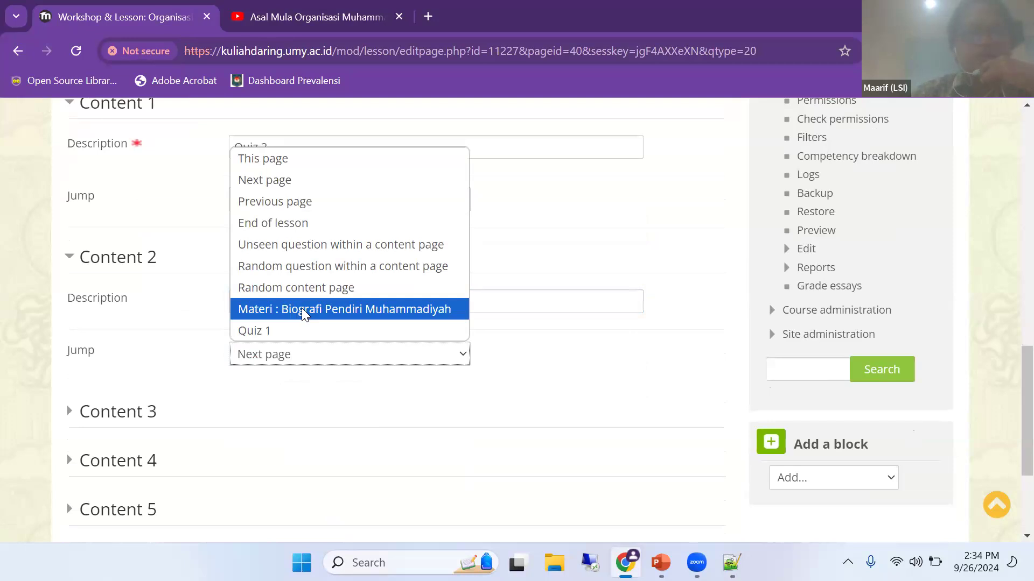
click(302, 386)
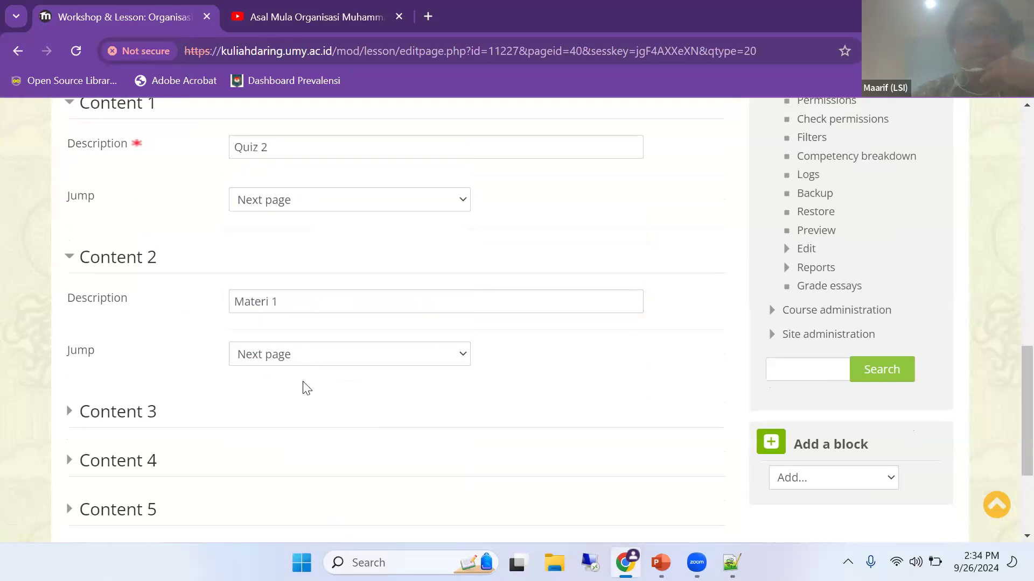
click(295, 358)
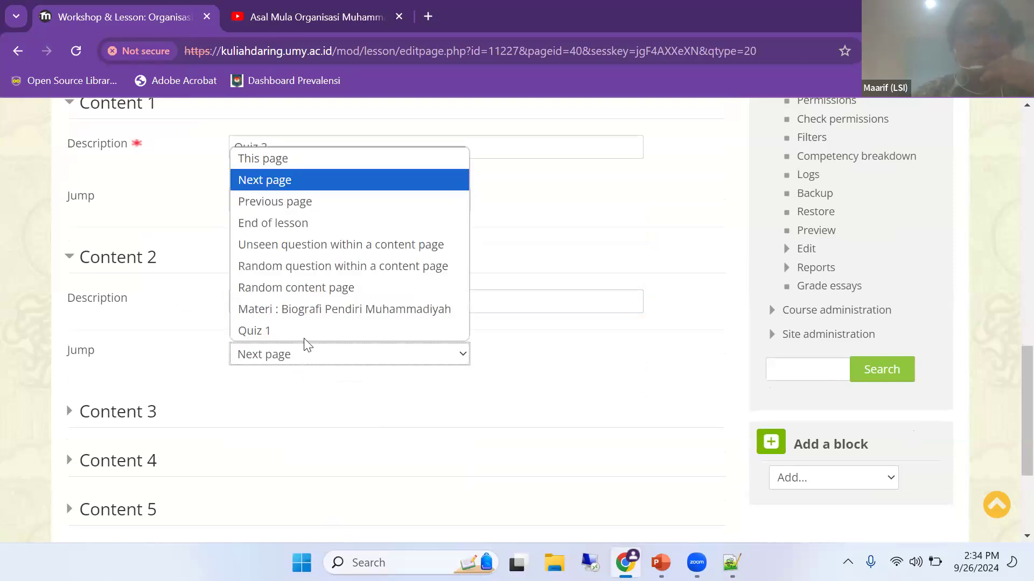
click(313, 310)
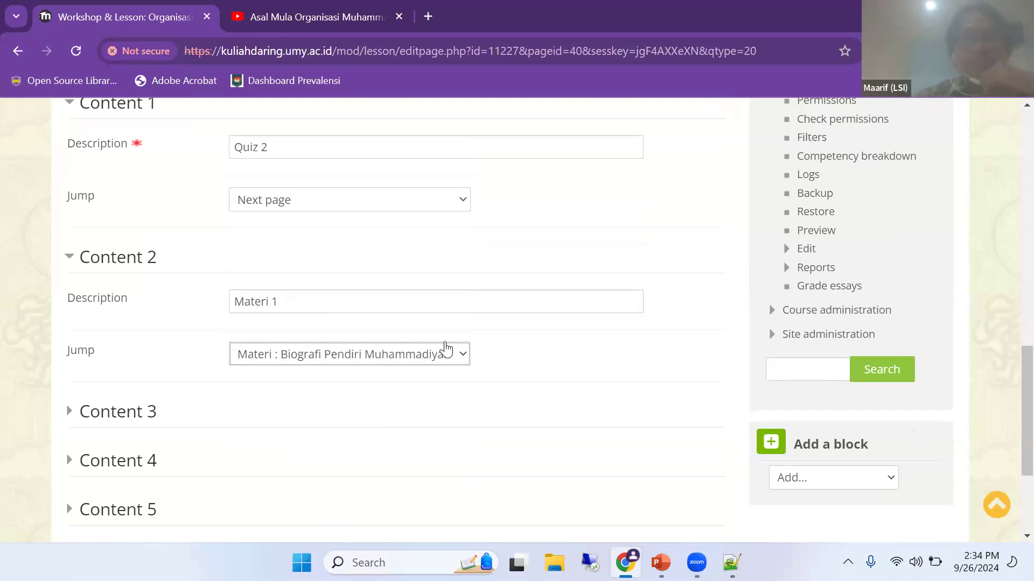
Change the Content 2 description to "Biografi Pendiri Muhammadiyah".
click(293, 300)
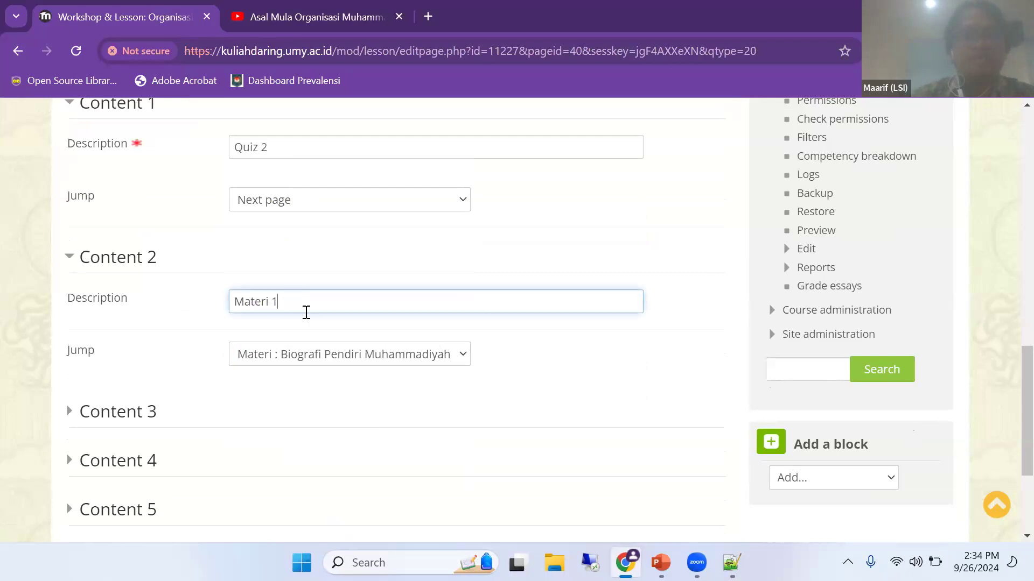
key(BackSpace)
key(BackSpace)
key(BackSpace)
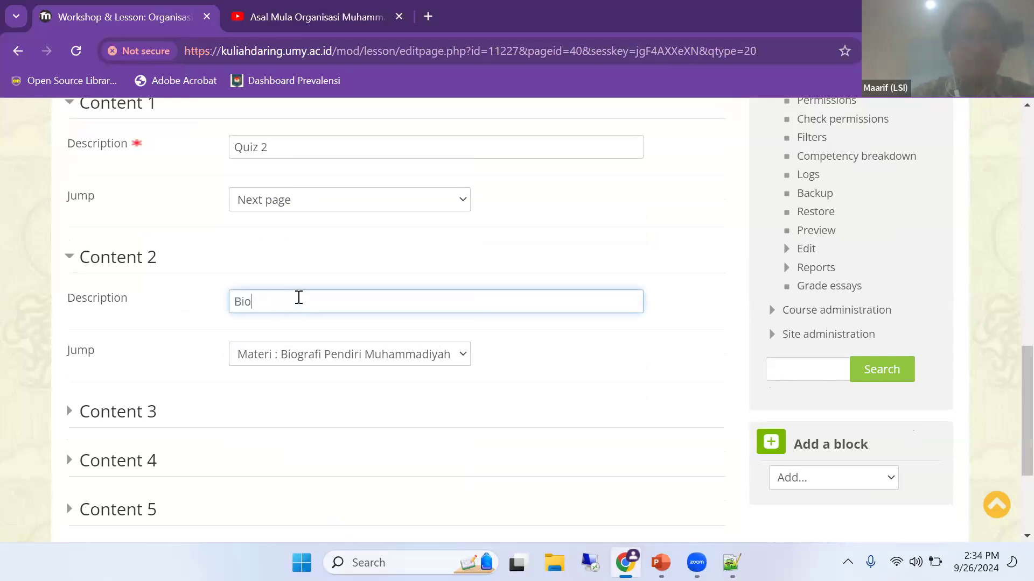
text(Biografi Pendiri Muhamamdiyah)
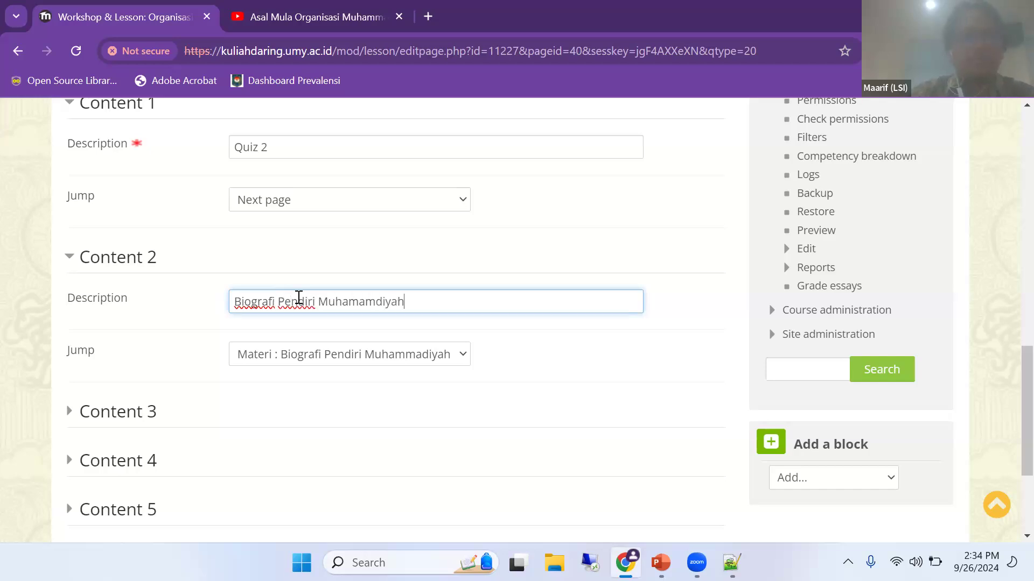
click(368, 299)
key(BackSpace)
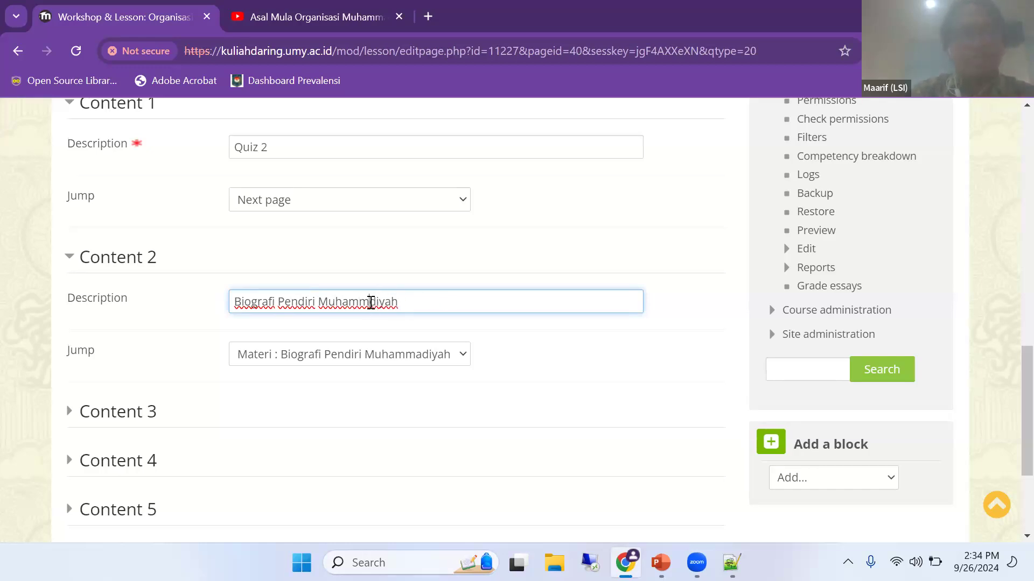
text(a)
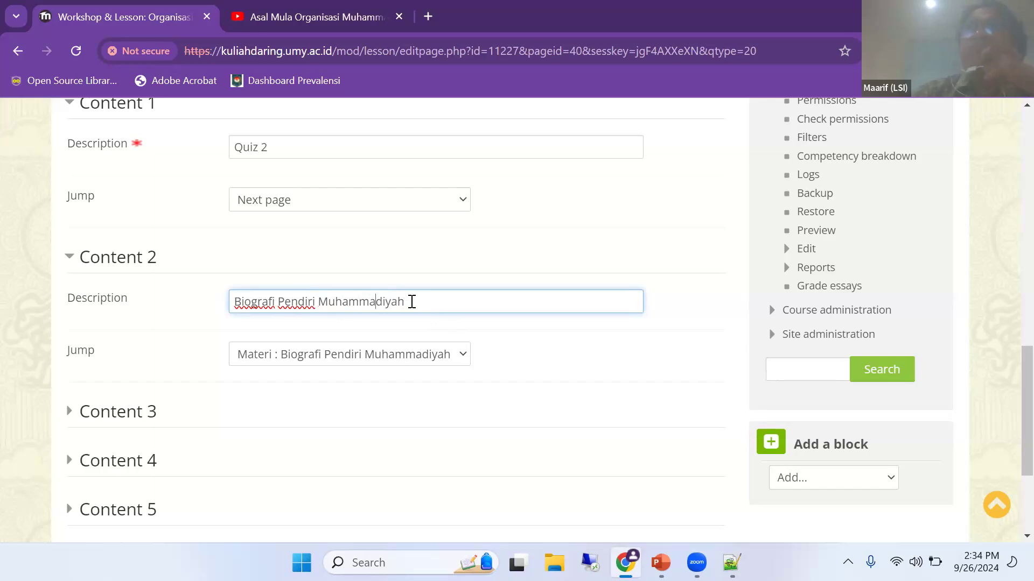
Review the Content 1 and Content 2 descriptions and jumps, then save the Materi 2 page.
scroll(420, 326, down, 2)
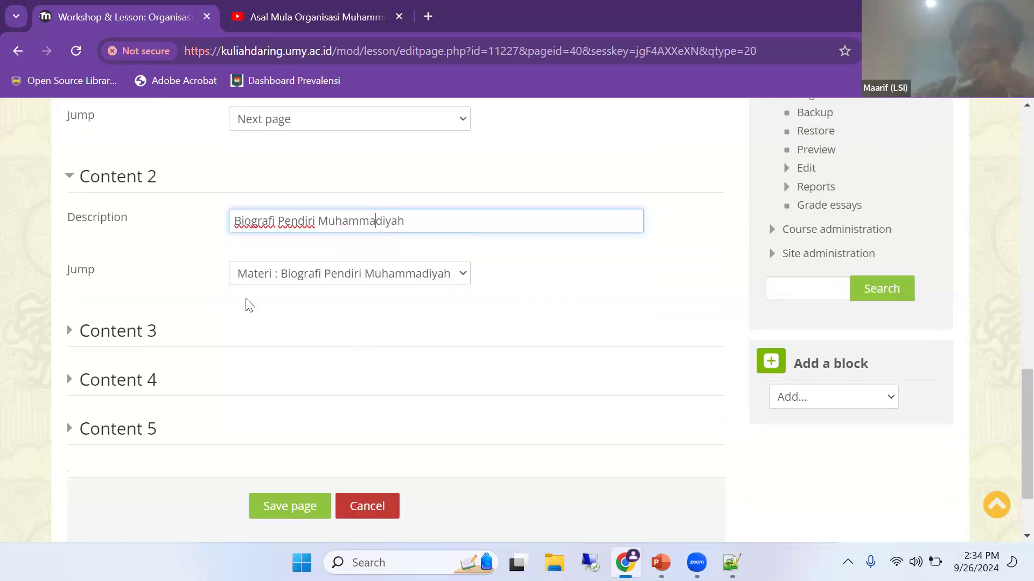
scroll(284, 246, up, 1)
scroll(284, 246, up, 3)
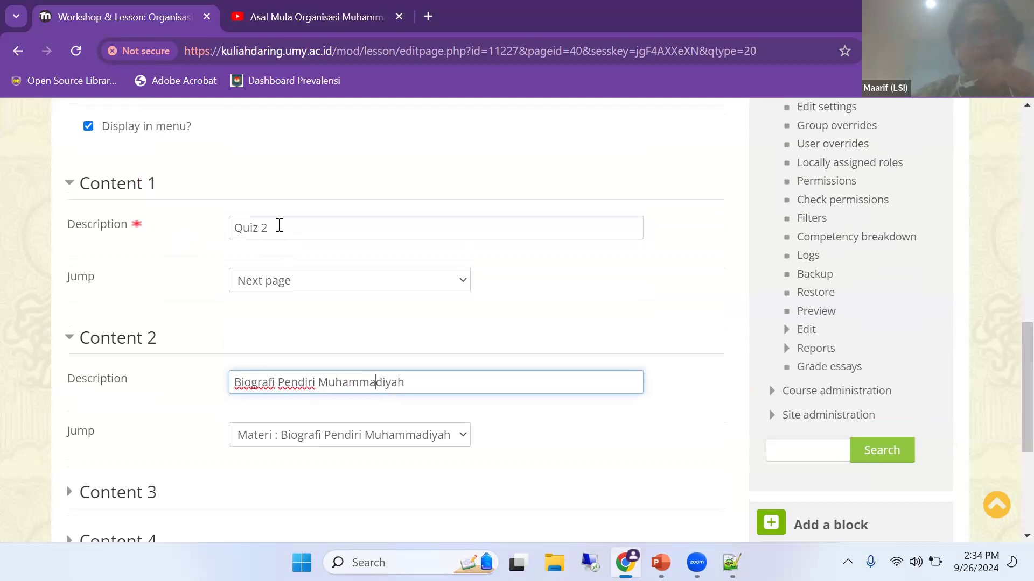
scroll(199, 345, down, 2)
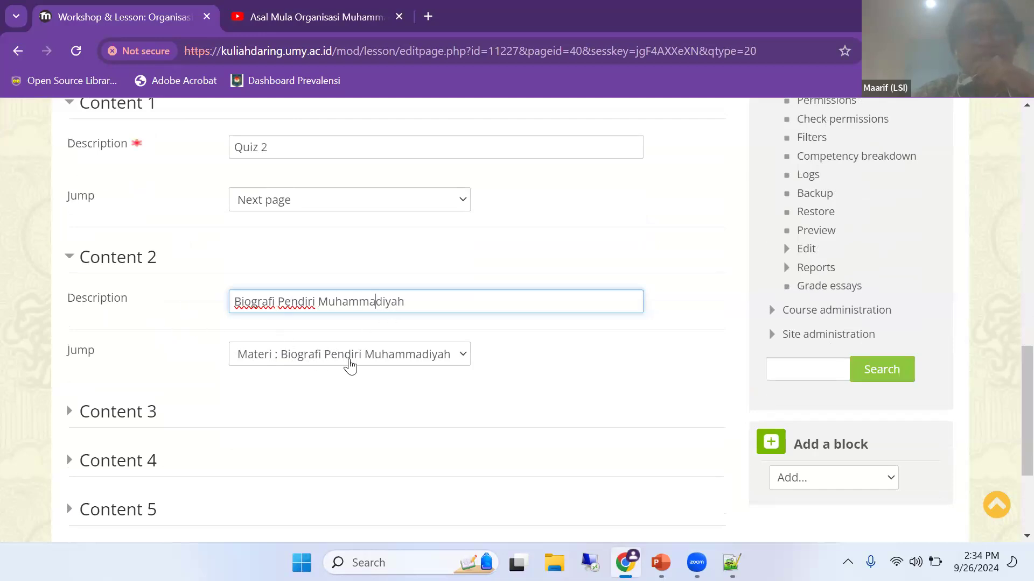
scroll(404, 363, down, 3)
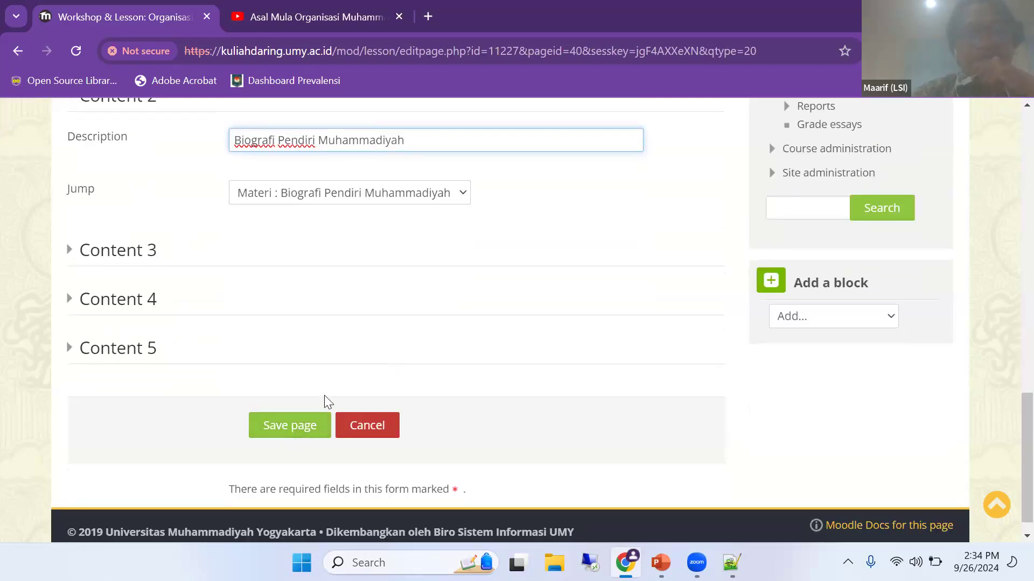
click(286, 433)
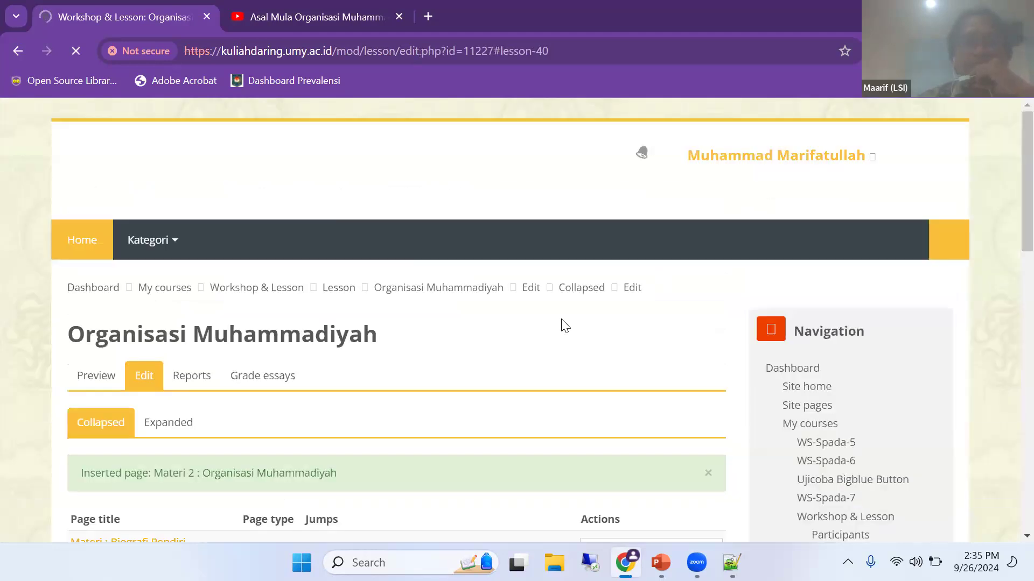
Duplicate the Quiz 1 question page in the lesson's page list.
scroll(484, 324, down, 4)
scroll(384, 322, down, 3)
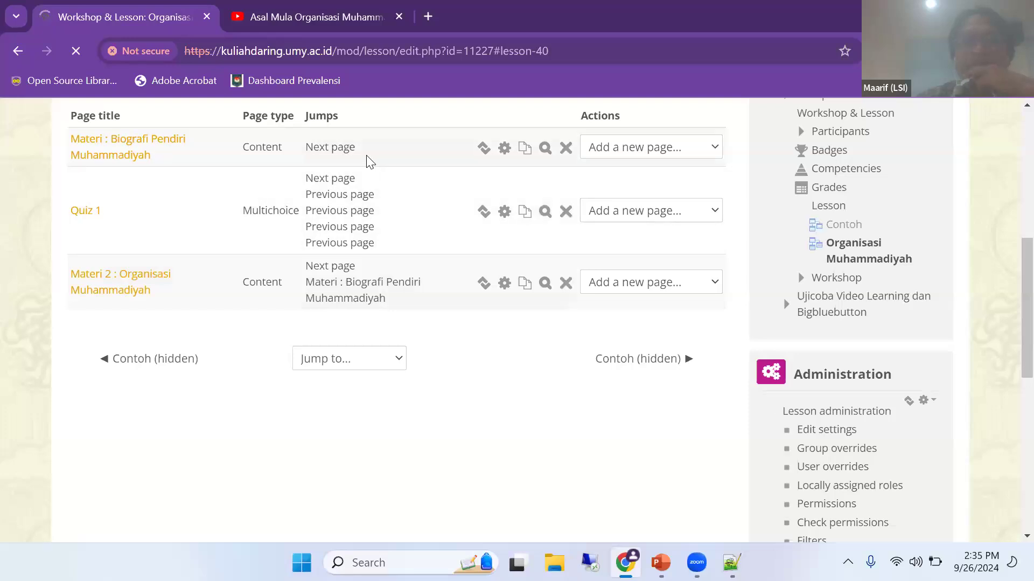
scroll(237, 219, down, 2)
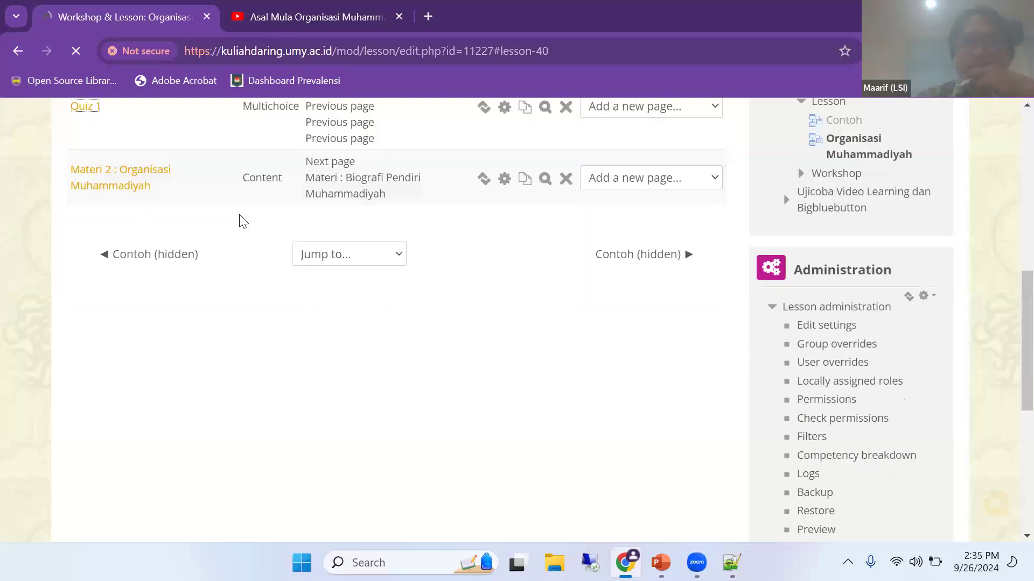
scroll(231, 286, up, 1)
click(238, 346)
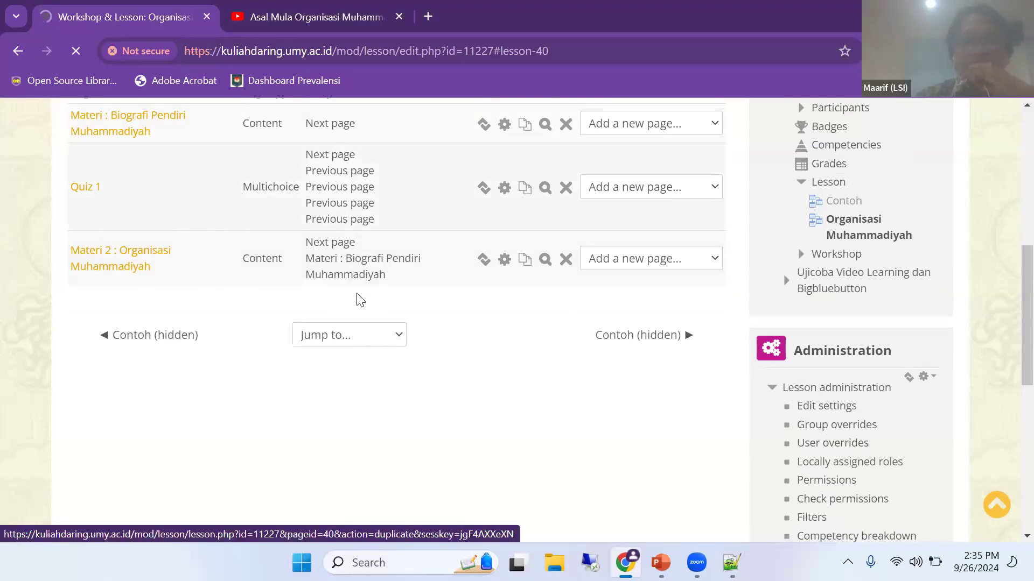
scroll(132, 347, down, 10)
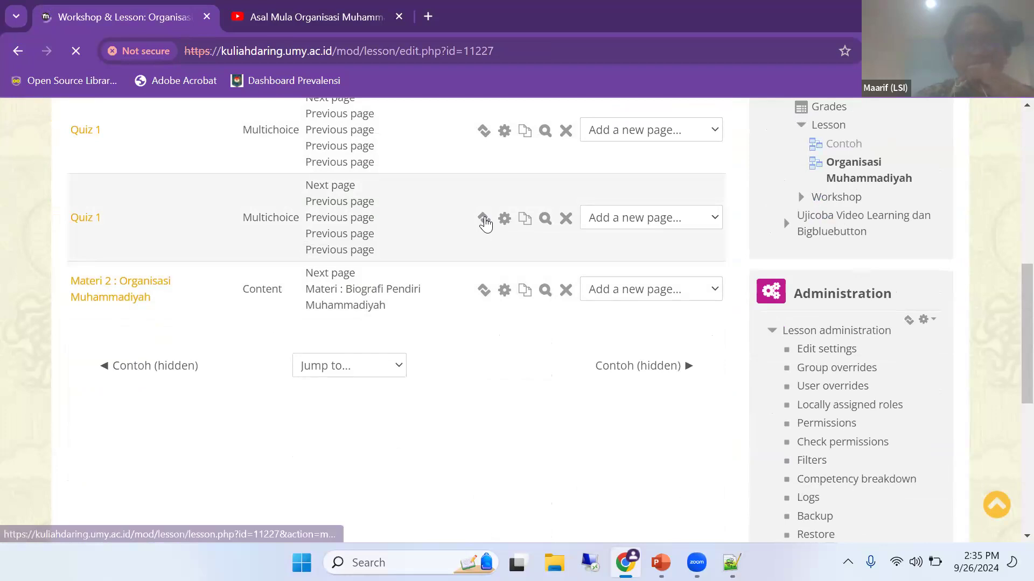
Move the duplicated Quiz 1 page below "Materi 2 : Organisasi Muhammadiyah".
click(484, 220)
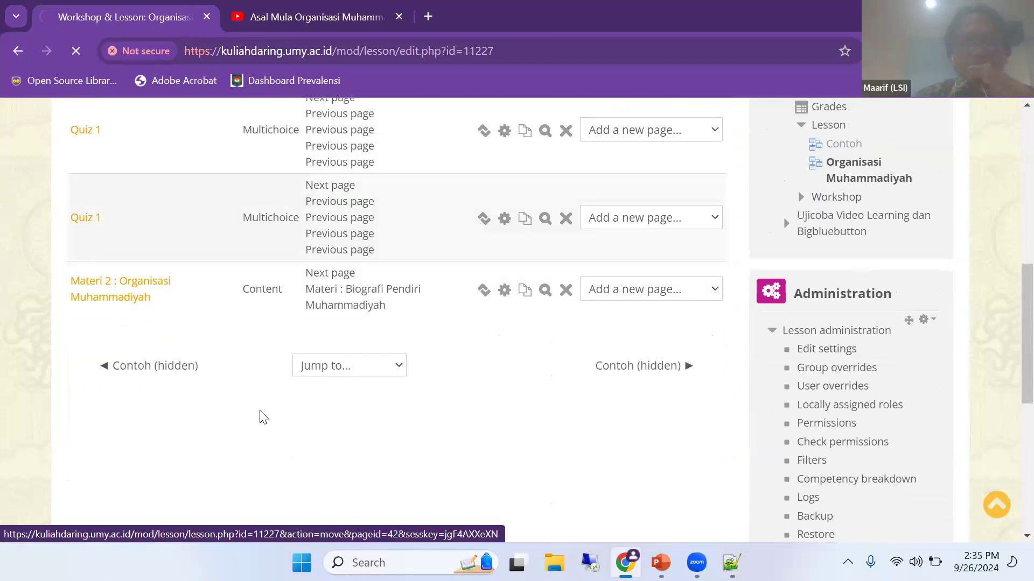
scroll(107, 365, down, 5)
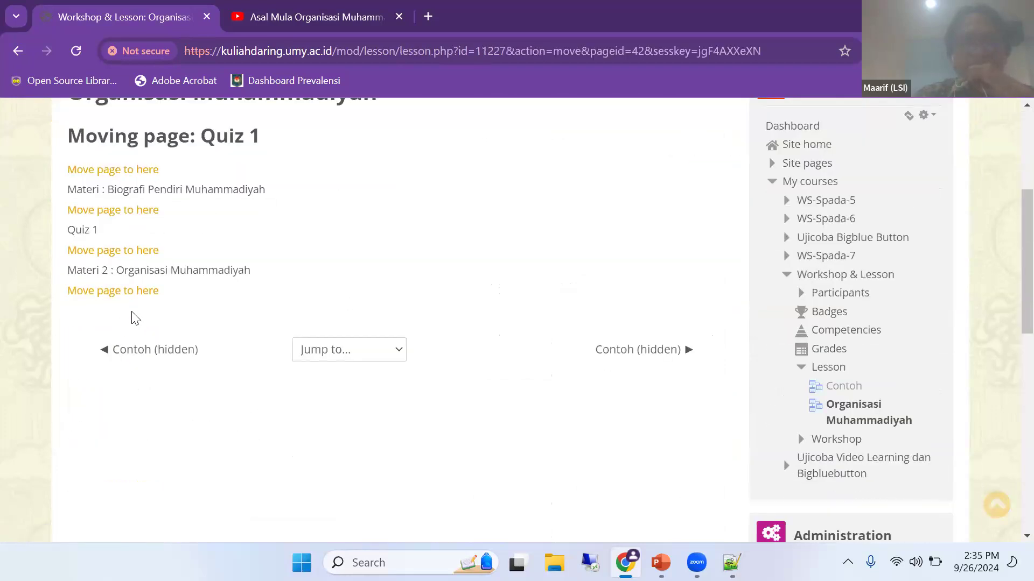
click(104, 292)
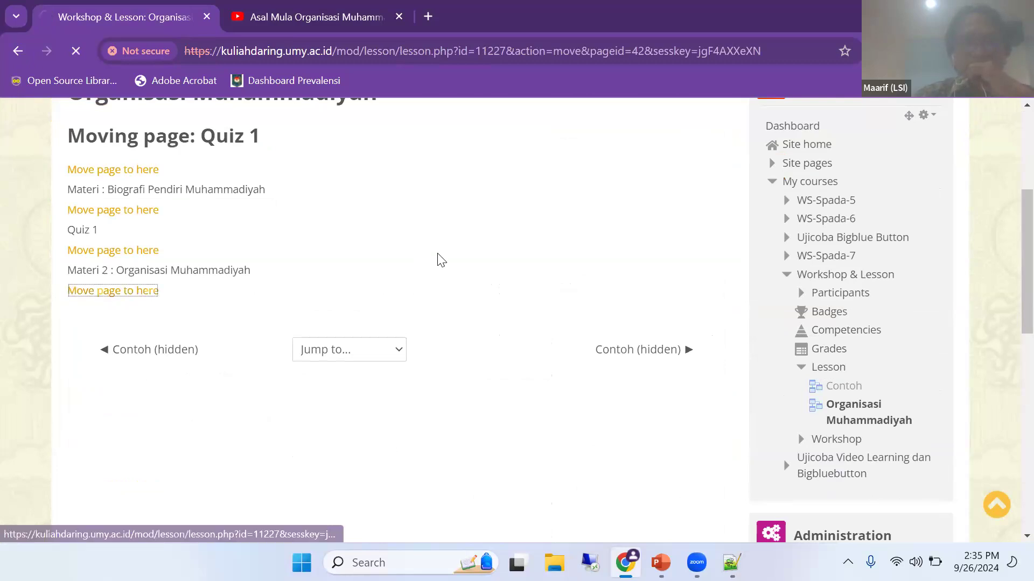
scroll(178, 362, down, 8)
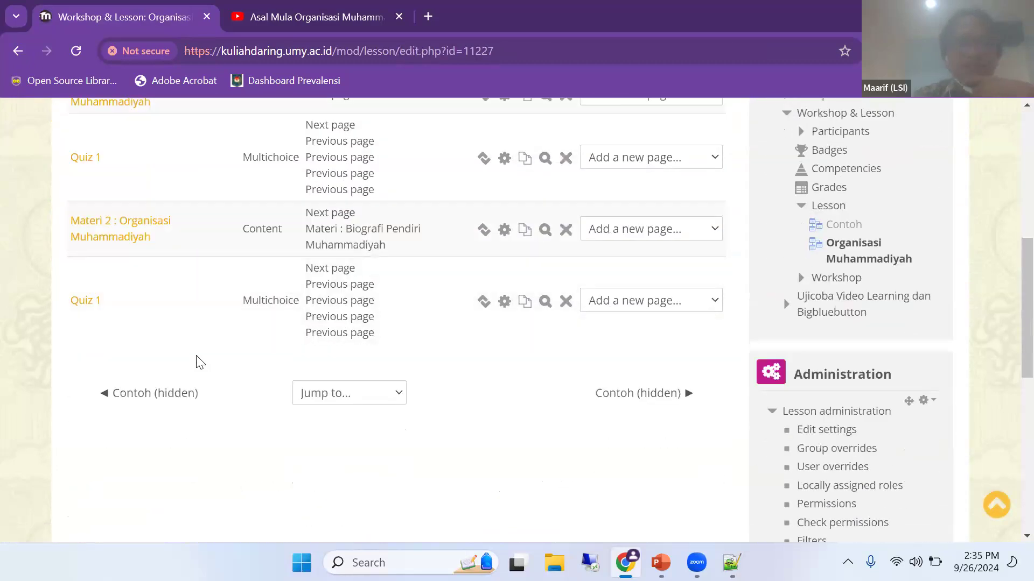
Open the duplicated quiz page for editing and change its page title to "Quiz 2".
click(503, 302)
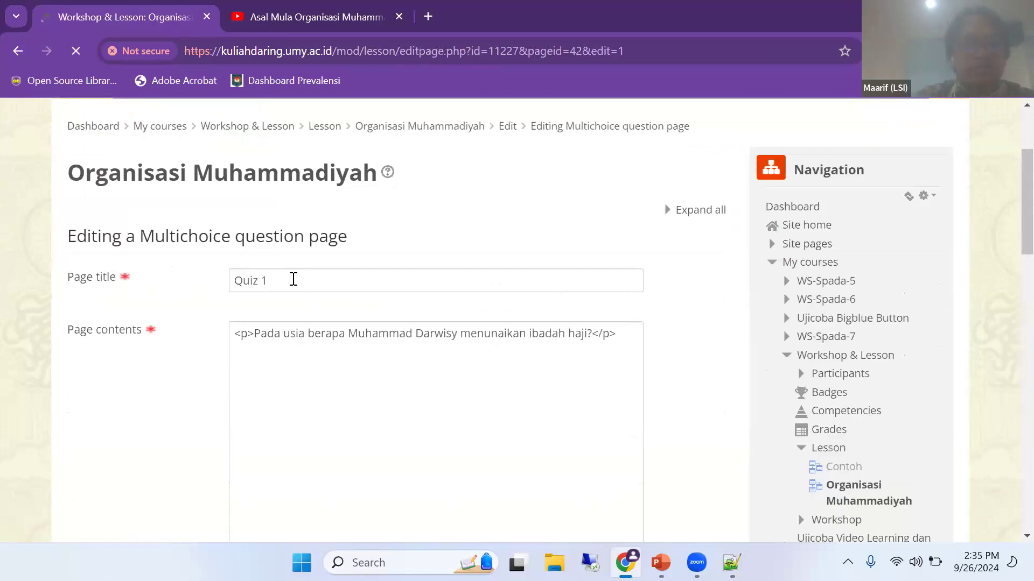
click(335, 274)
key(BackSpace)
text(2)
Replace the question in Quiz 2's page contents with "Berdirinya Muhammadiyah di landasi dengan kajian Al-Quran yang mendalam, terutama".
drag(519, 333, 526, 334)
key(ctrl+a)
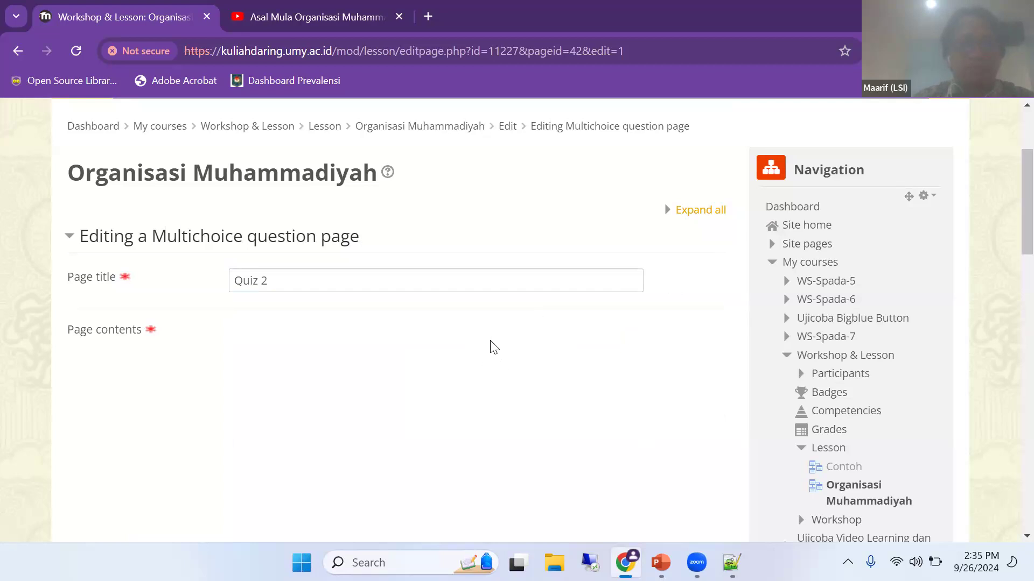
scroll(501, 346, down, 1)
scroll(469, 285, down, 4)
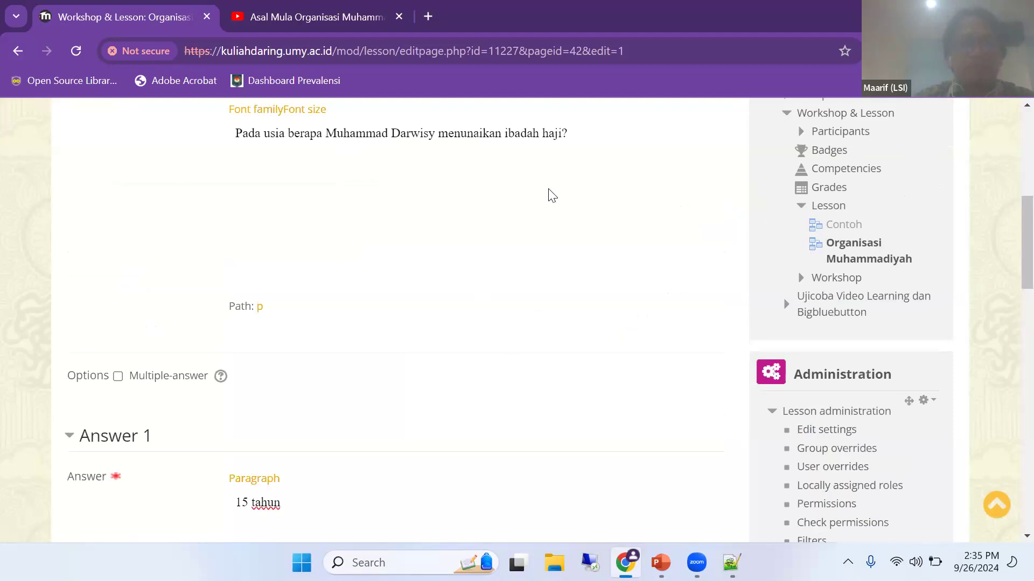
scroll(579, 212, up, 2)
key(ctrl+a)
text(Berdirinya Muhammadiya)
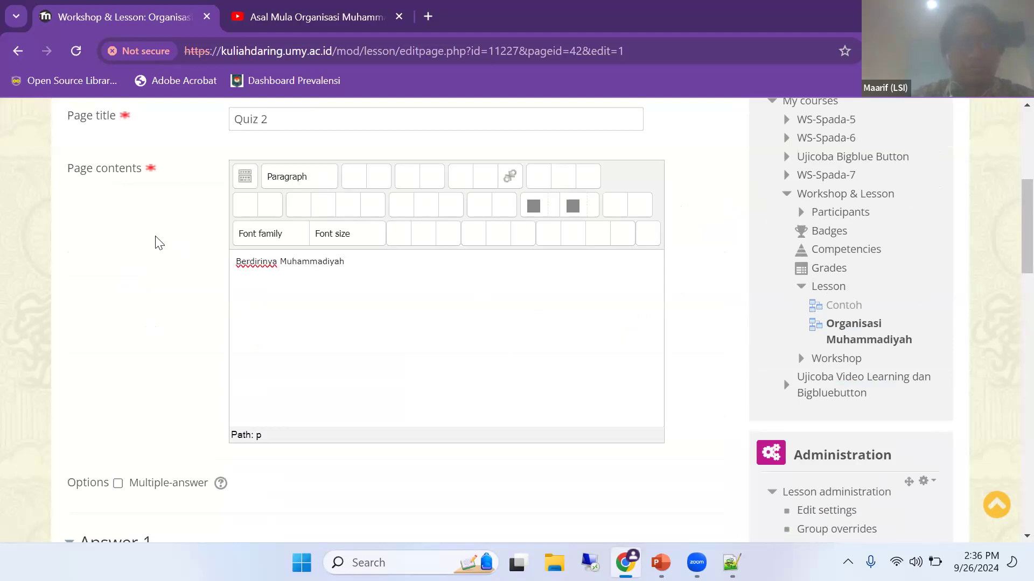
text(h di landasi dengan kajian m)
key(BackSpace)
text(Al-quran y)
key(BackSpace)
key(BackSpace)
key(BackSpace)
key(BackSpace)
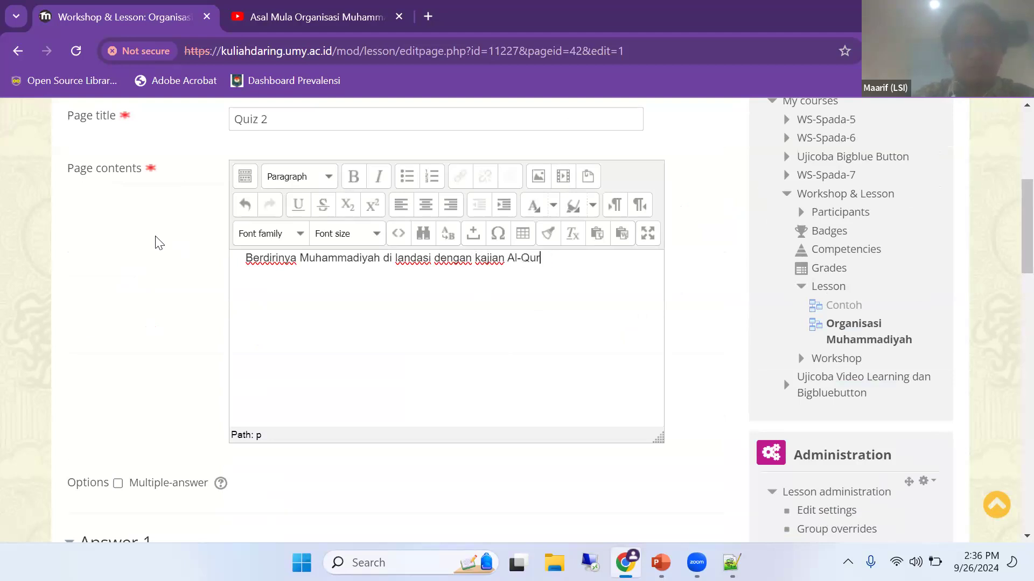
text(uran yang mendalam, te)
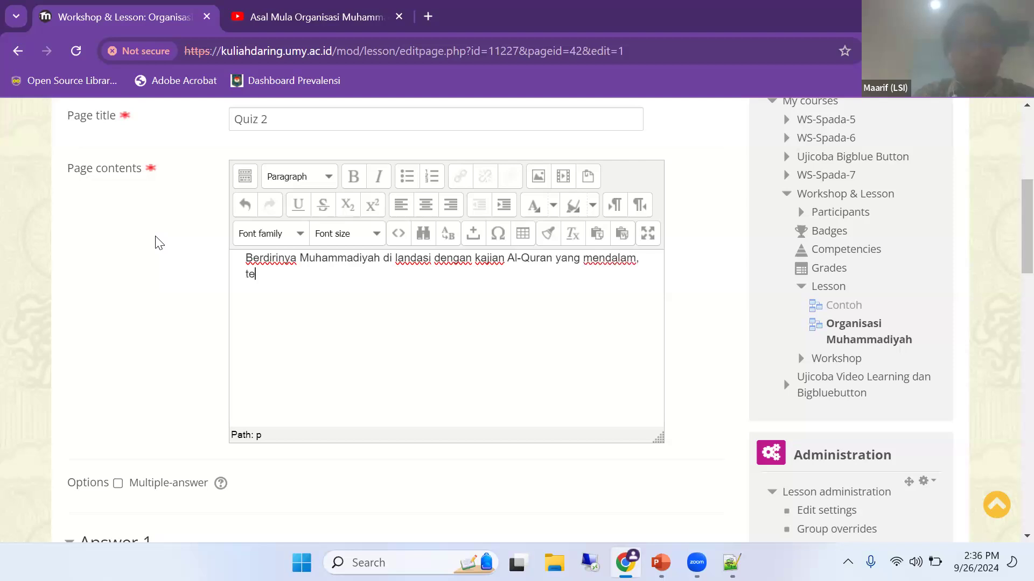
text(rutama ayat)
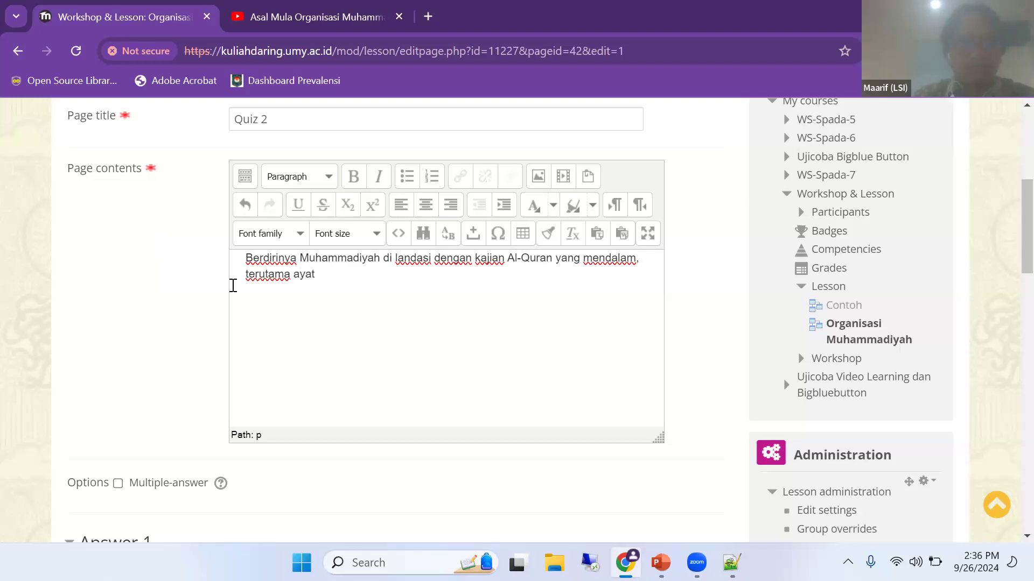
key(BackSpace)
key(BackSpace)
key(BackSpace)
key(BackSpace)
scroll(312, 304, down, 6)
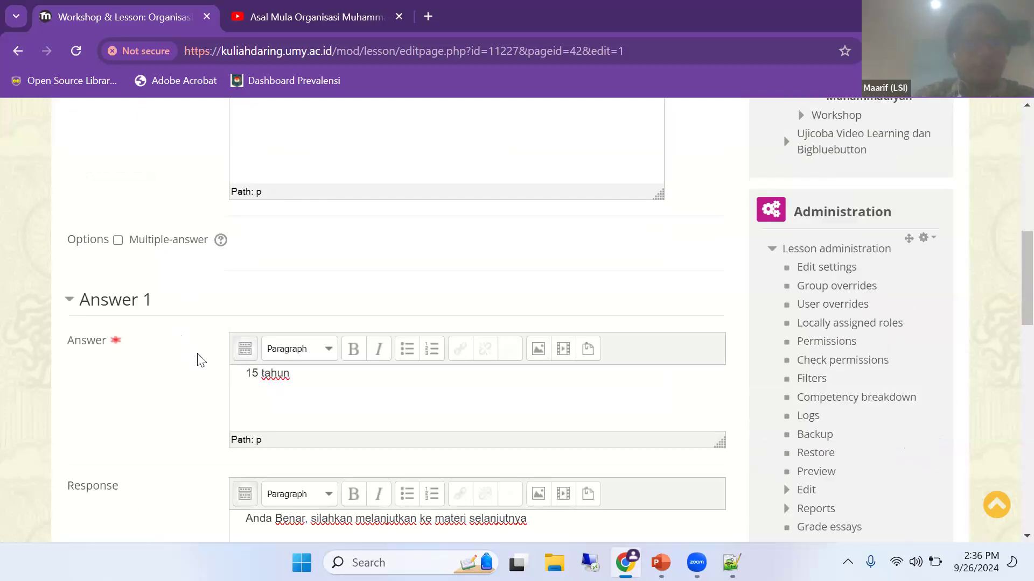
drag(341, 296, 173, 295)
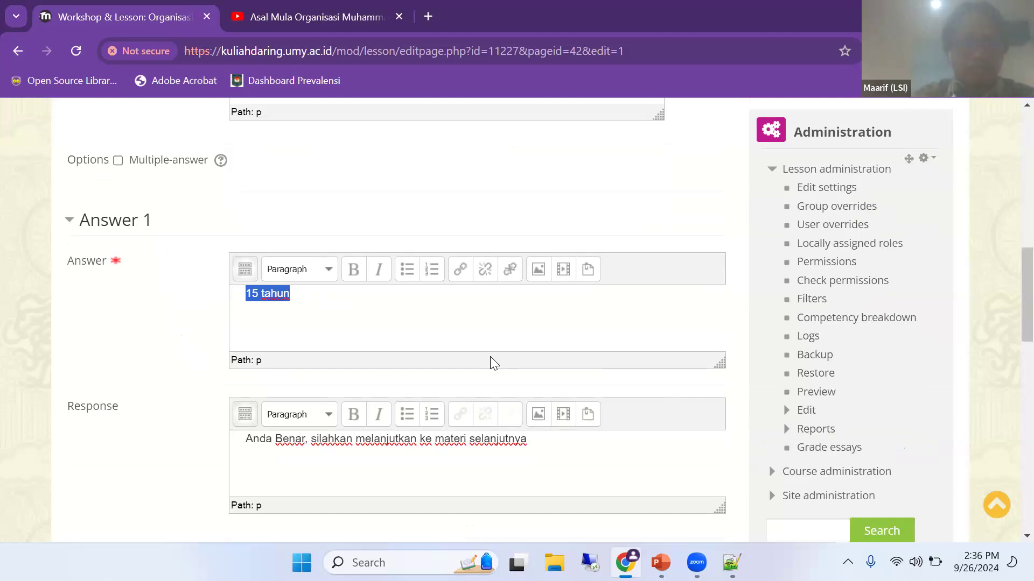
key(shift)
key(shift)
key(shift)
key(shift)
key(shift)
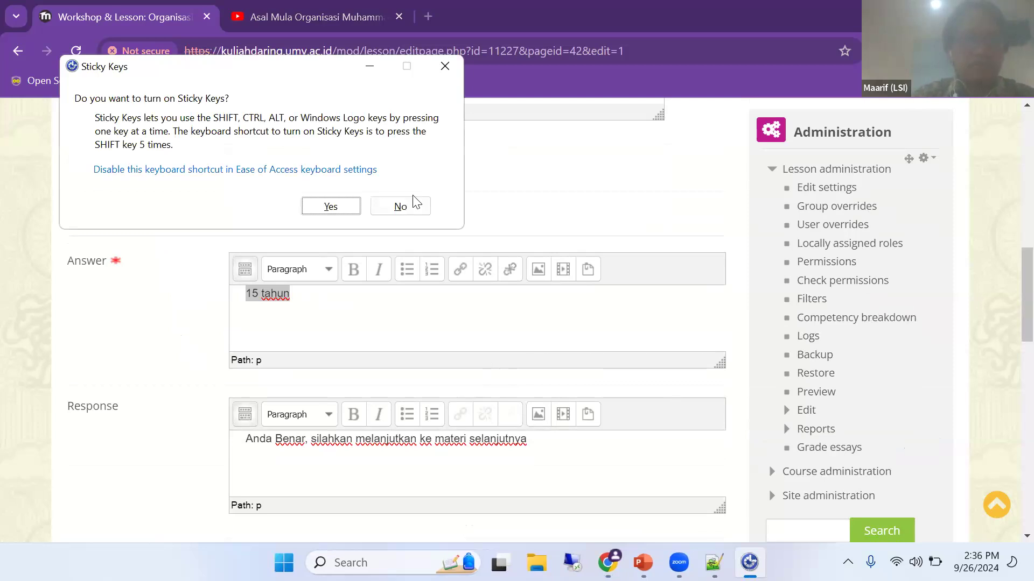
click(415, 205)
Replace the Answer 1 text of Quiz 2 with "Surat Ali Imran Ayat 1".
click(301, 298)
drag(300, 299, 195, 299)
text(Surat Ali Imran Ayat 1)
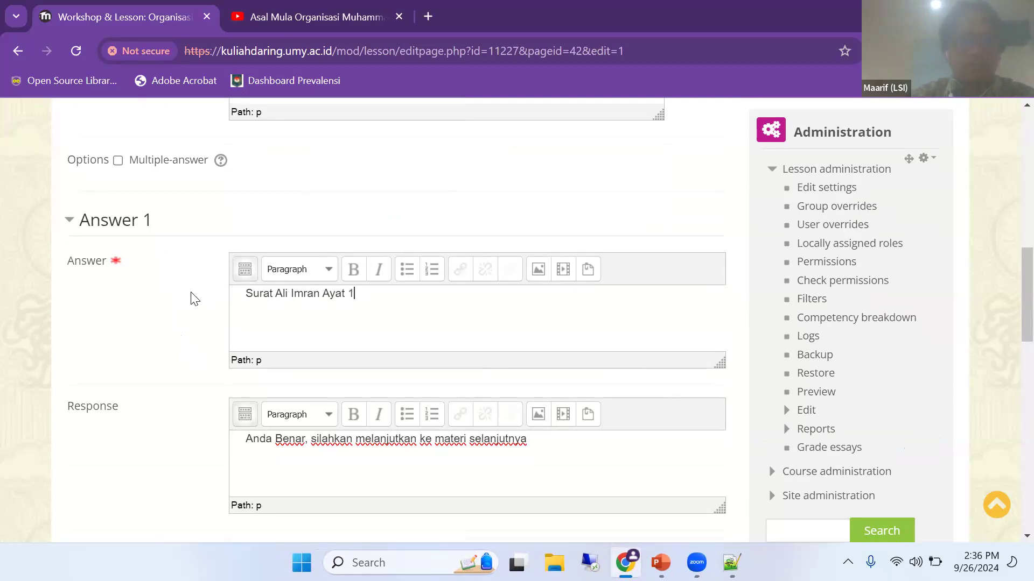
Set the jump for Answer 1 of Quiz 2 to "End of lesson".
scroll(513, 403, down, 5)
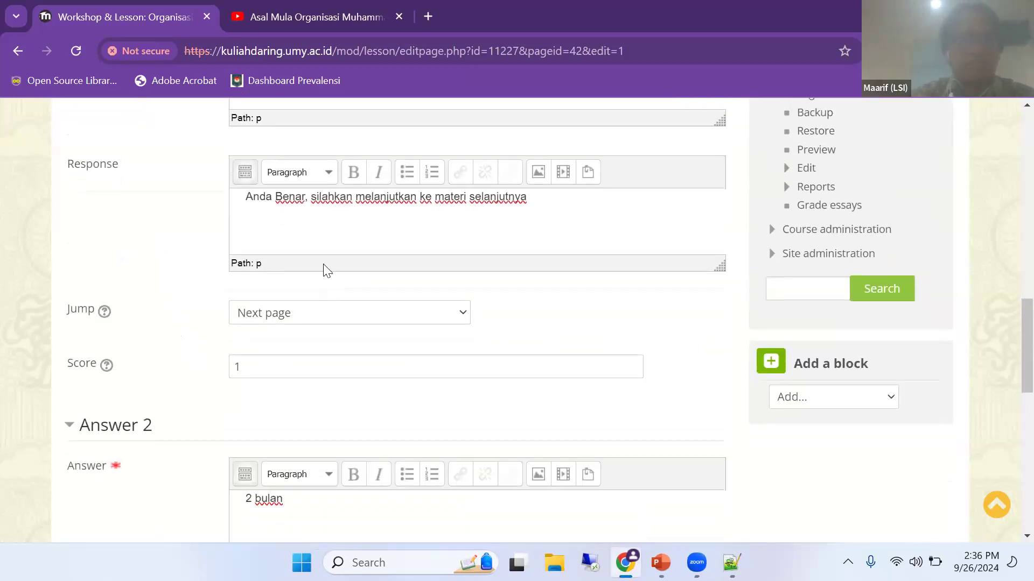
scroll(297, 264, up, 2)
scroll(240, 286, up, 2)
scroll(265, 307, down, 2)
scroll(306, 321, down, 3)
click(311, 237)
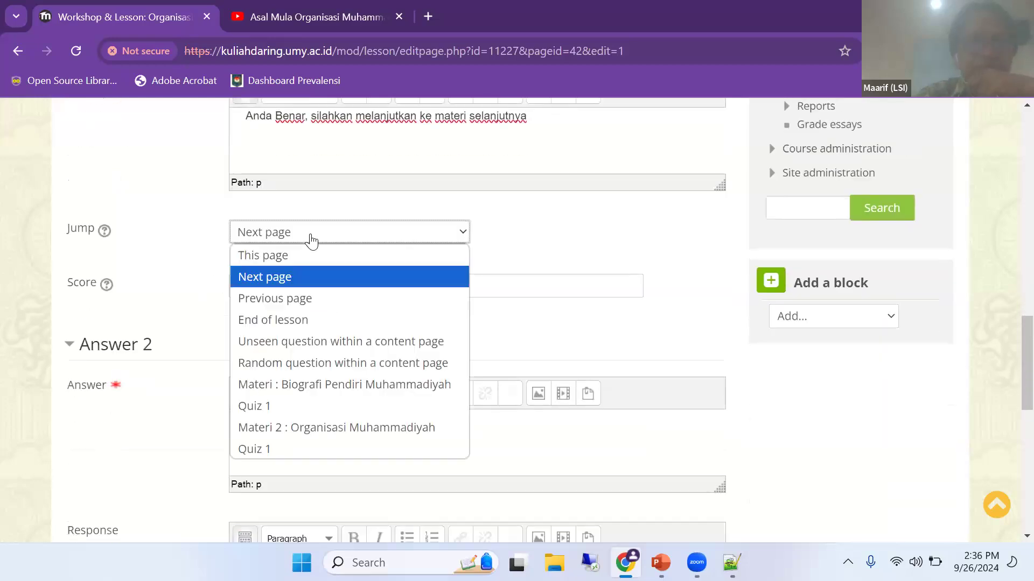
click(285, 327)
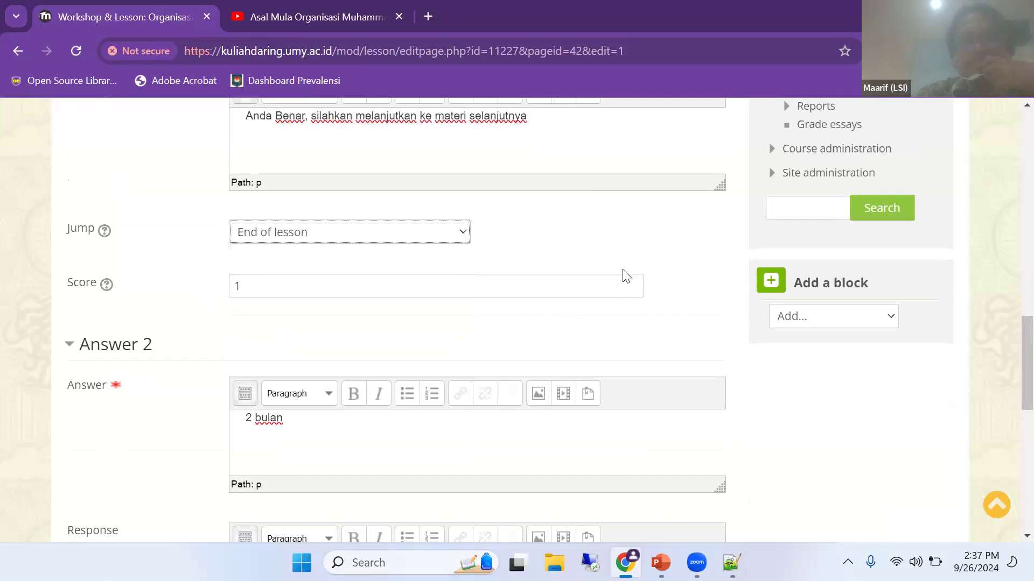
scroll(451, 259, up, 2)
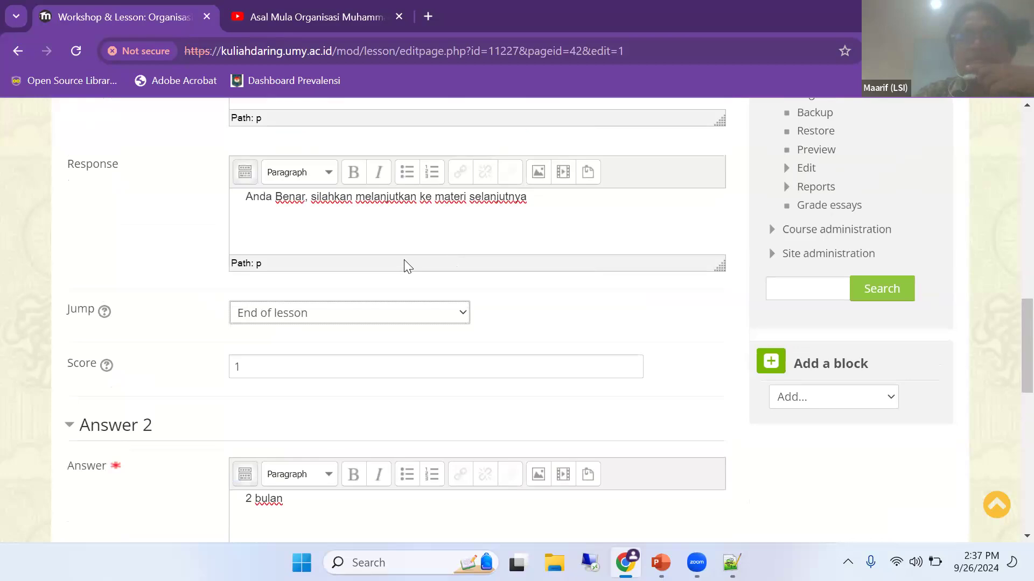
Replace the Answer 2 text of Quiz 2 with "Al Ma".
scroll(496, 284, down, 5)
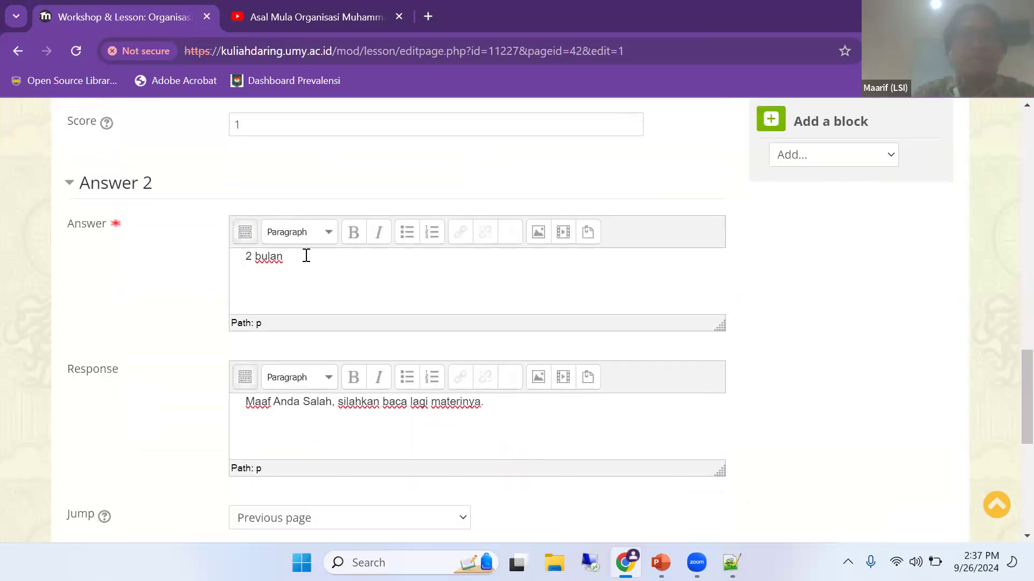
drag(305, 256, 230, 254)
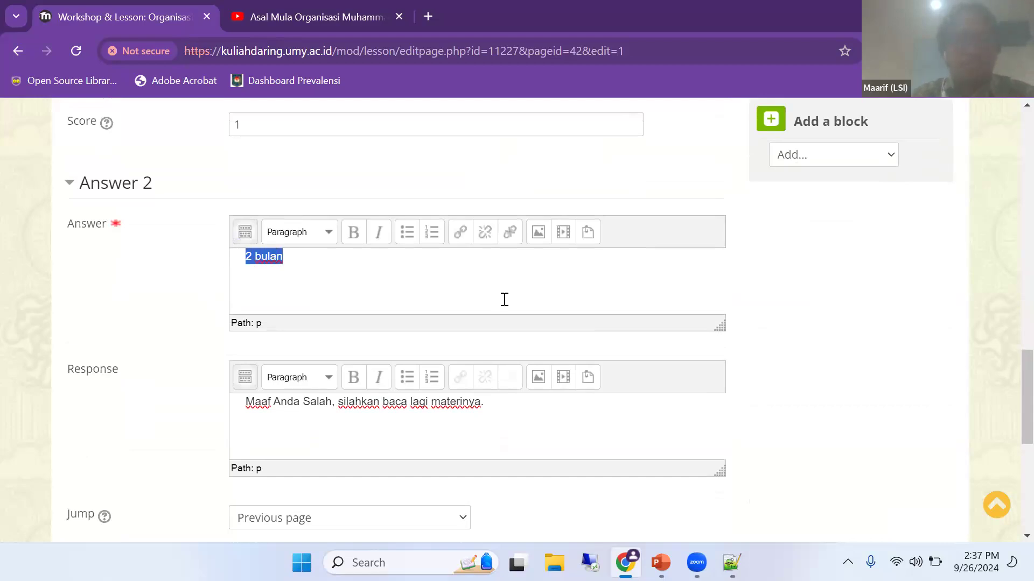
text(Al Ma)
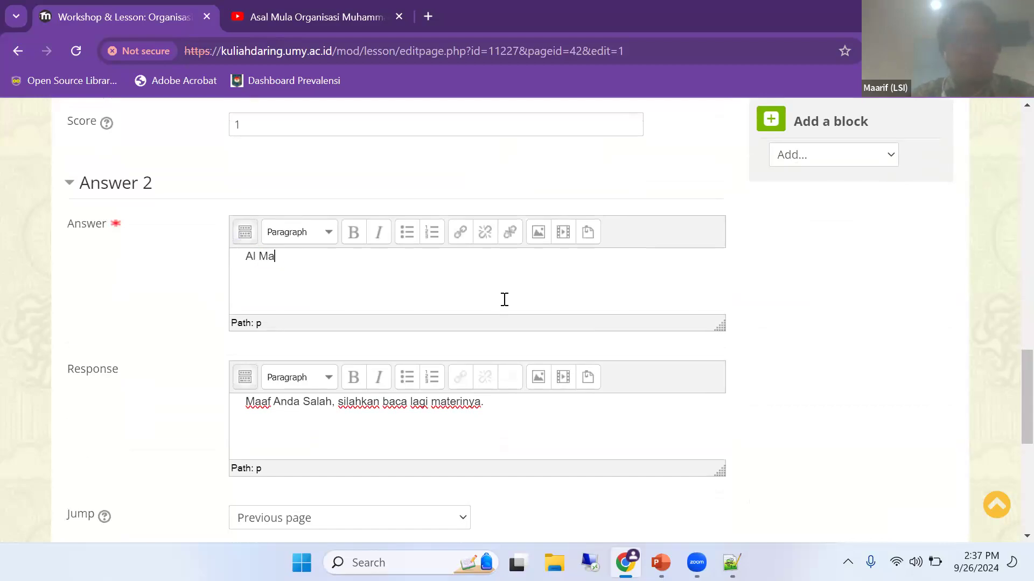
text(a)
key(BackSpace)
Expand the Answer 3 section of Quiz 2 to reach its answer text.
scroll(510, 334, down, 5)
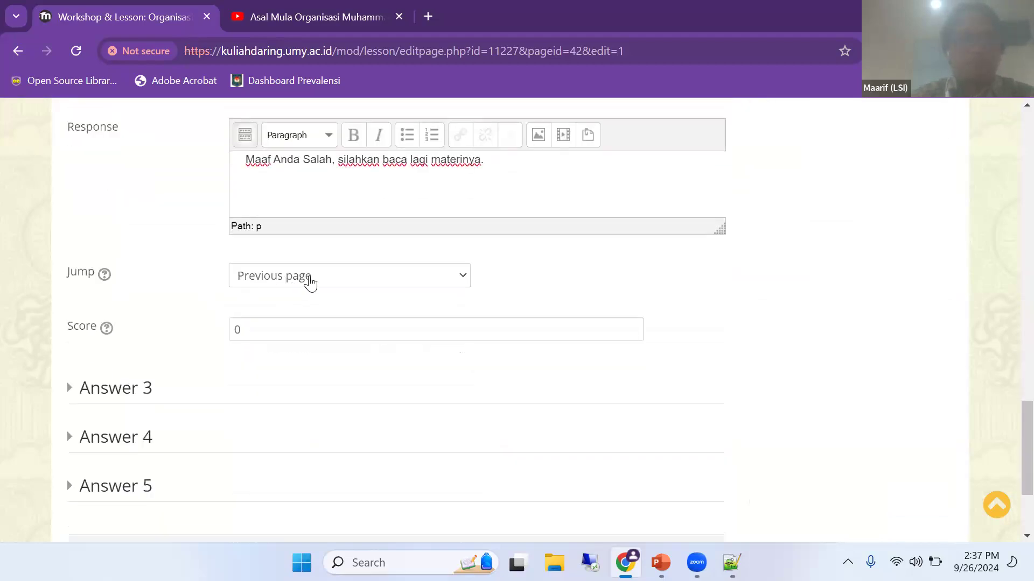
click(141, 386)
scroll(325, 377, down, 4)
scroll(269, 312, up, 1)
scroll(242, 287, up, 4)
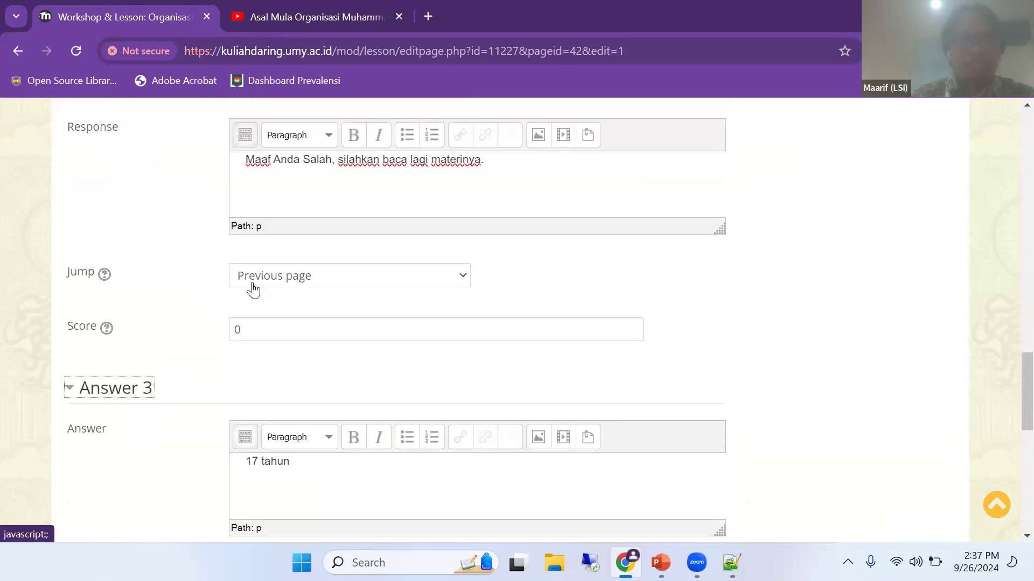
scroll(291, 286, down, 2)
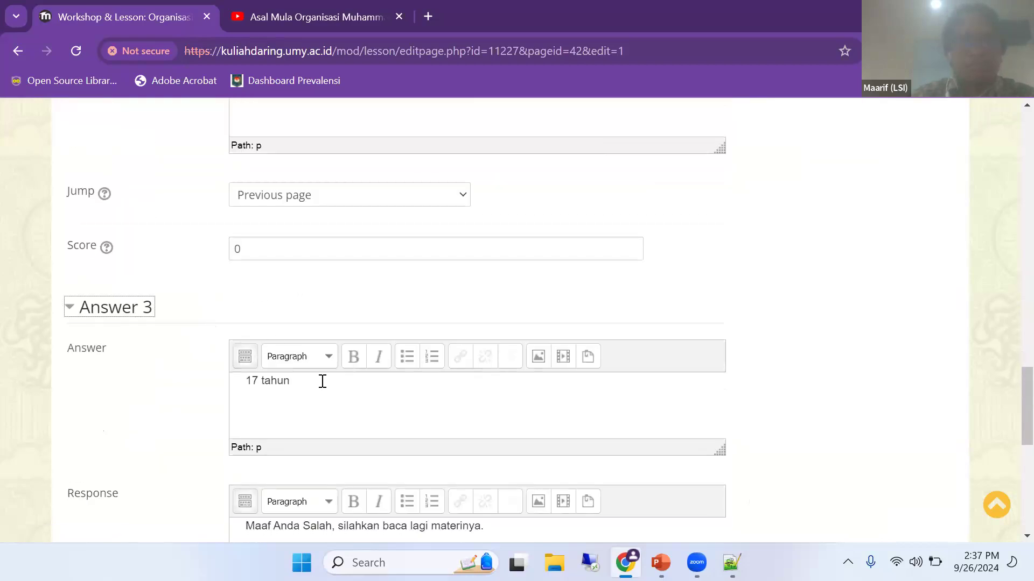
Replace the Answer 3 text with "Al Baqaarh 204".
drag(321, 381, 144, 374)
text(A)
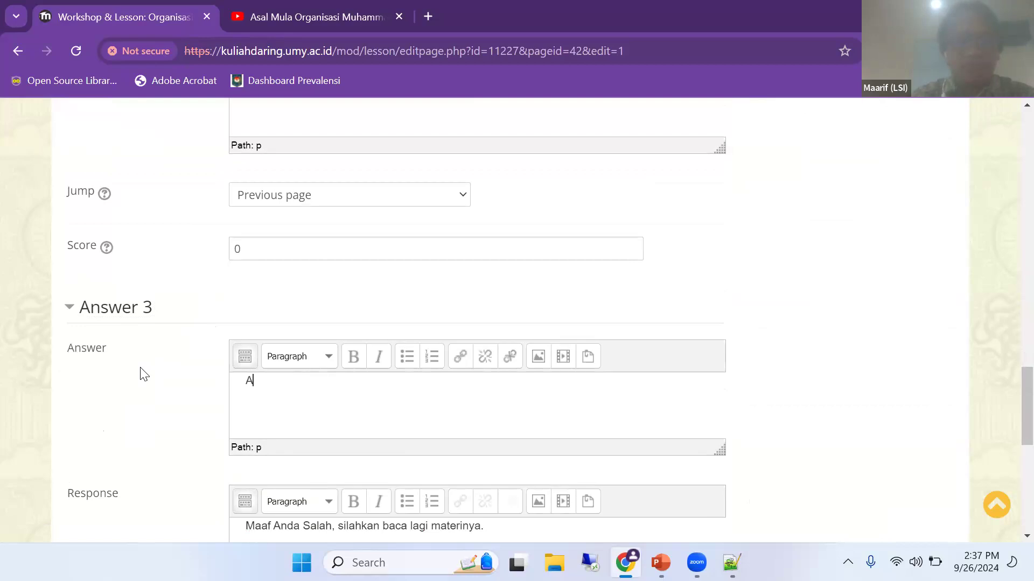
text(l Baqaarh 204)
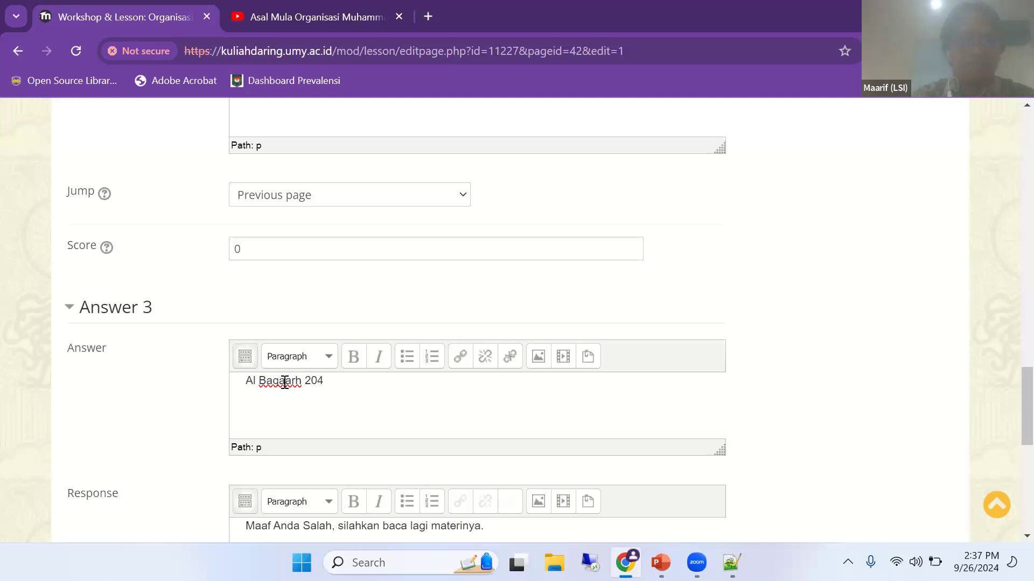
Expand Answer 4, replace its answer text with "Al Ikhals" and correct the misspelled ending of the word.
scroll(314, 458, down, 6)
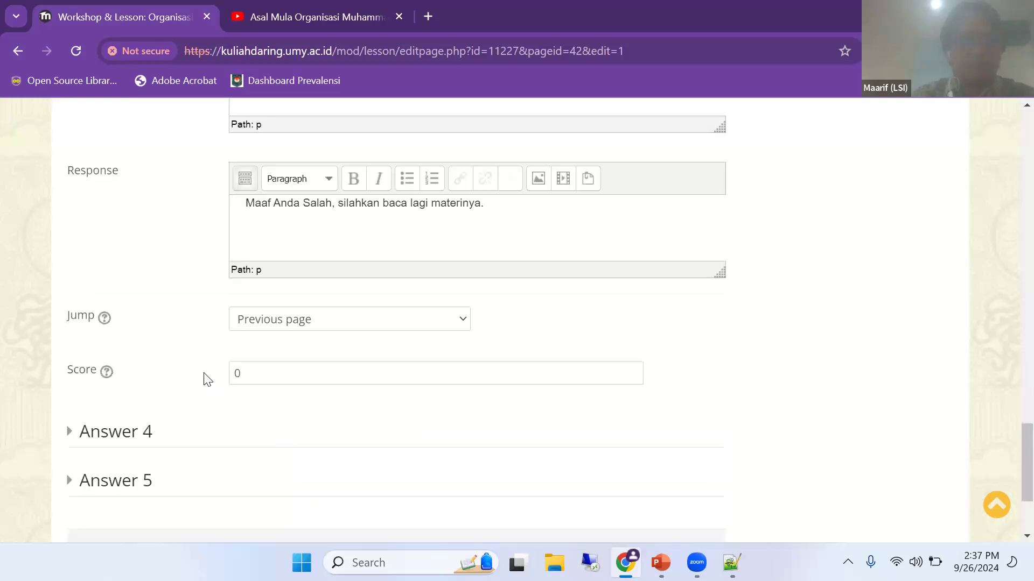
click(130, 439)
scroll(363, 461, down, 4)
drag(297, 270, 199, 254)
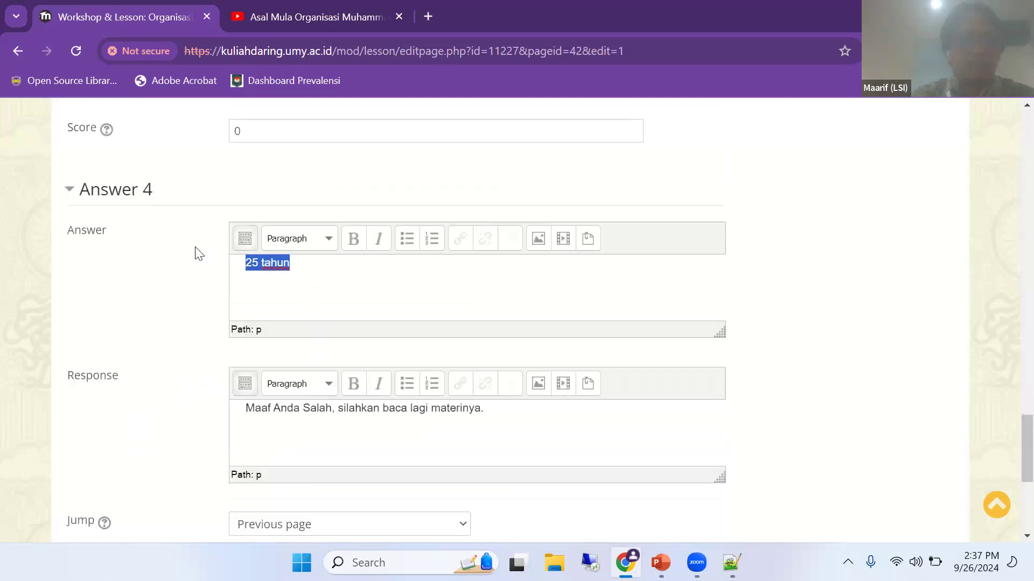
scroll(358, 392, down, 3)
scroll(302, 276, up, 1)
scroll(302, 276, up, 6)
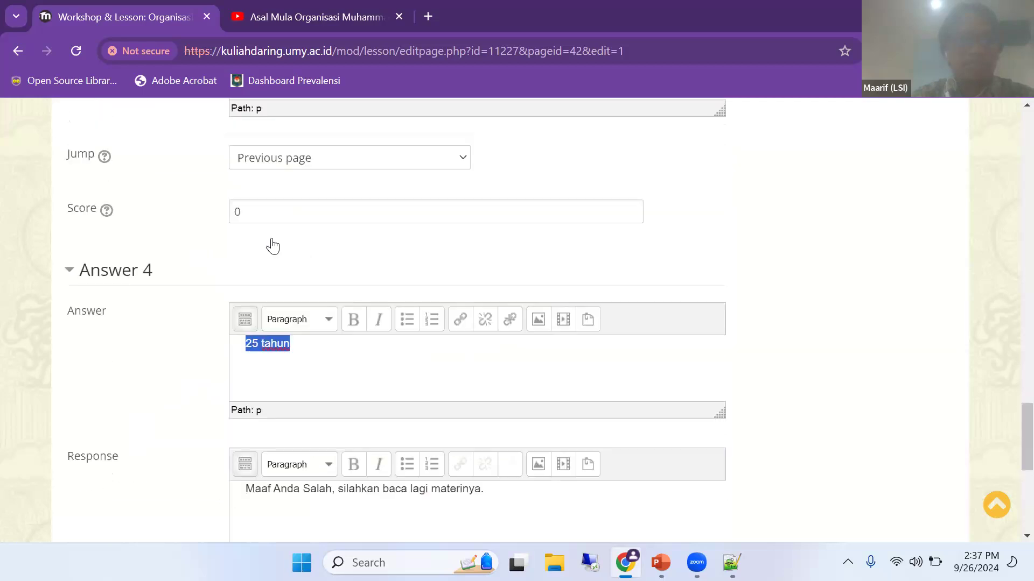
scroll(274, 270, down, 3)
click(309, 355)
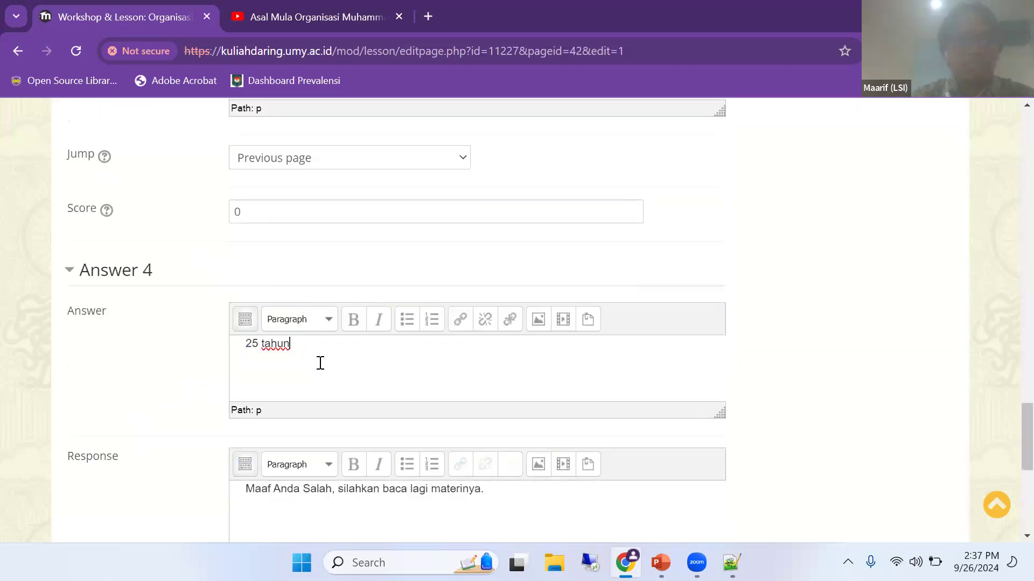
scroll(260, 420, down, 2)
scroll(260, 420, down, 3)
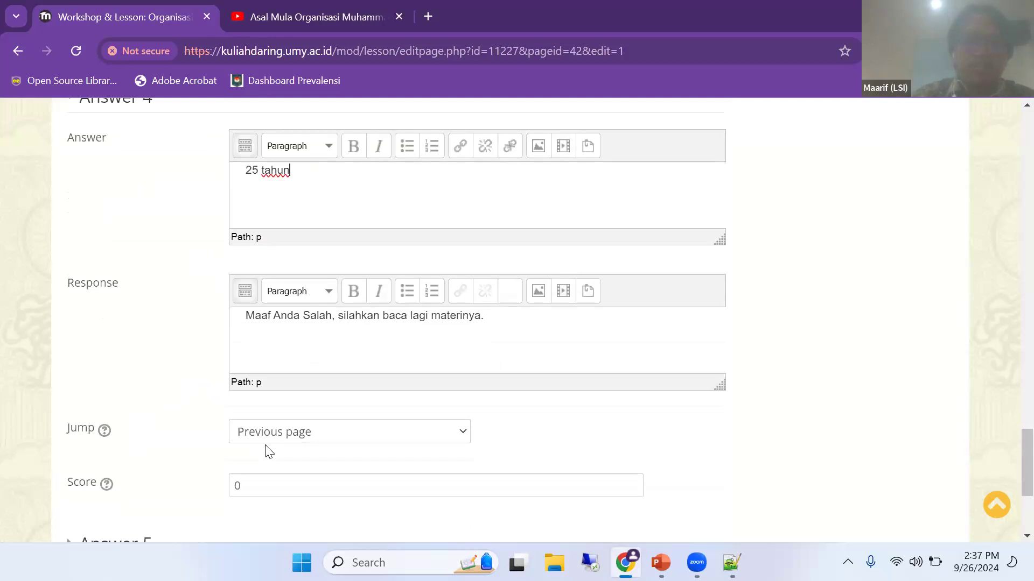
scroll(300, 370, up, 3)
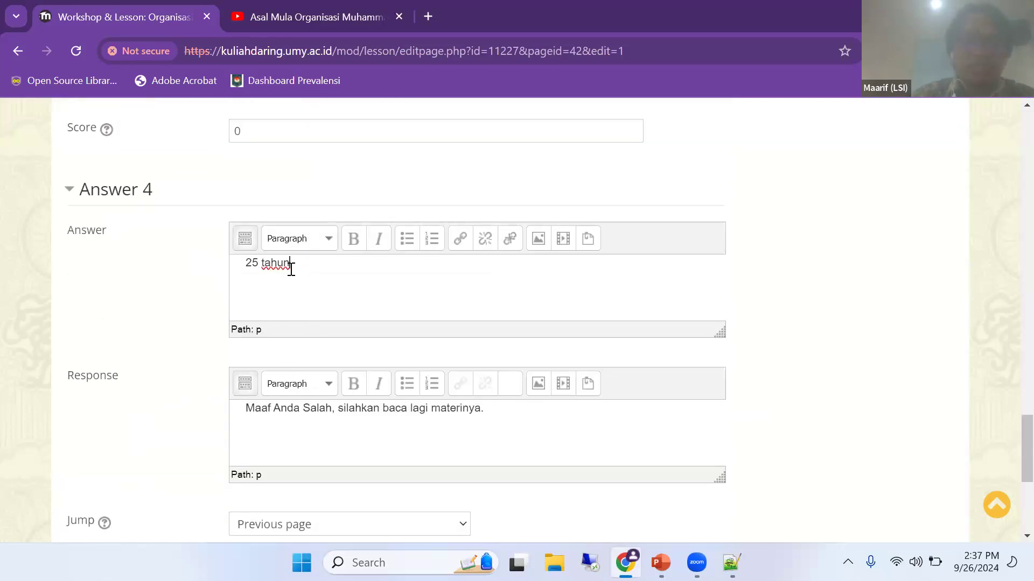
drag(295, 263, 197, 263)
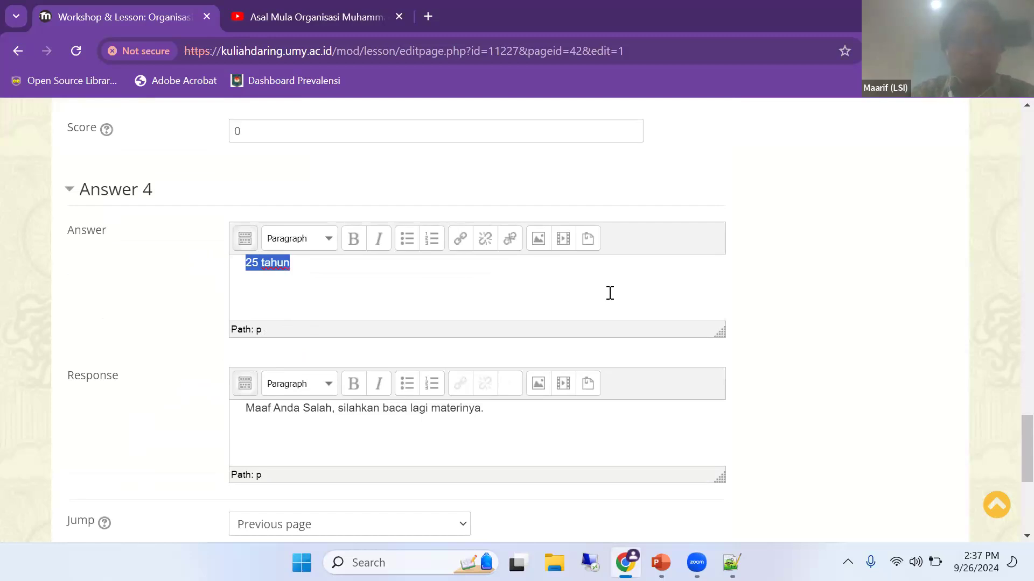
text(A)
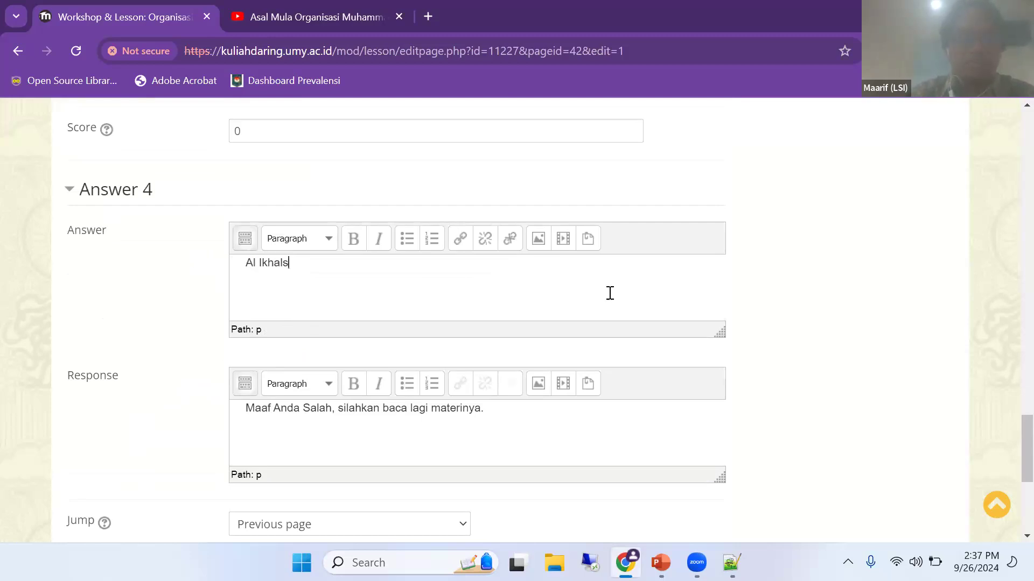
text(l Ikhals)
key(BackSpace)
key(BackSpace)
scroll(651, 374, down, 4)
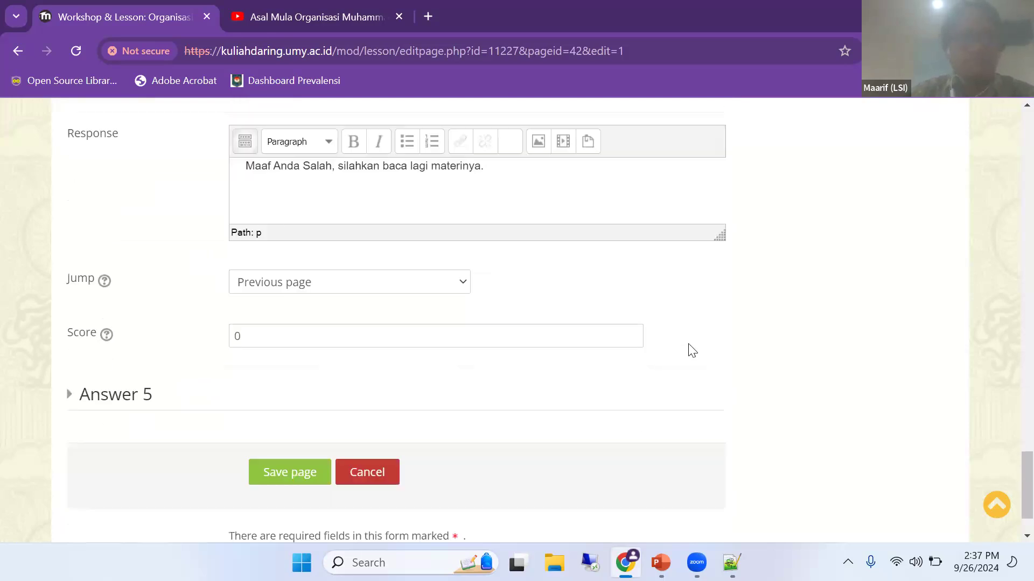
Expand Answer 5, replace its answer text with "Al Fatihah" and save the question page.
click(127, 399)
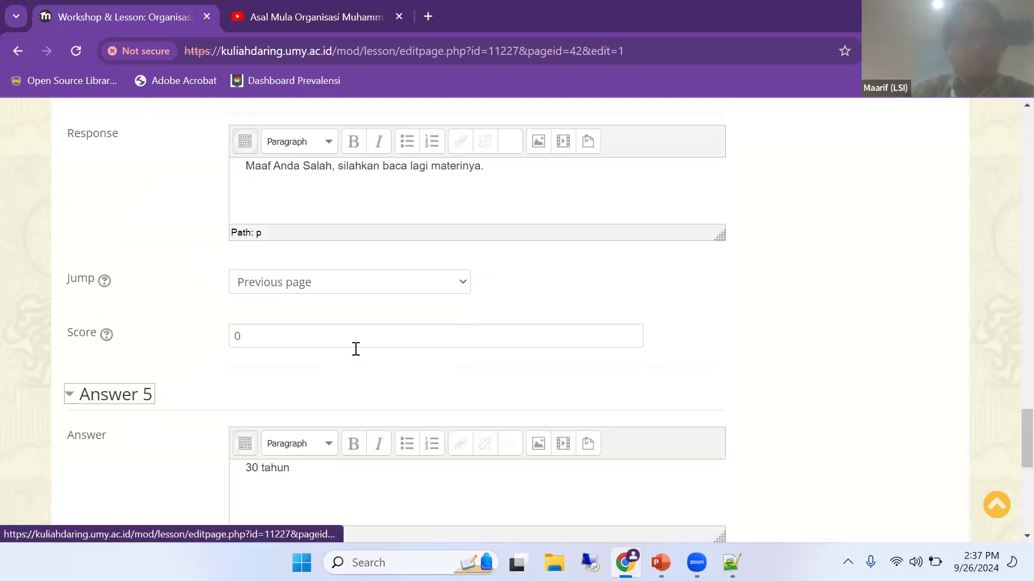
scroll(355, 348, down, 3)
drag(312, 313, 222, 317)
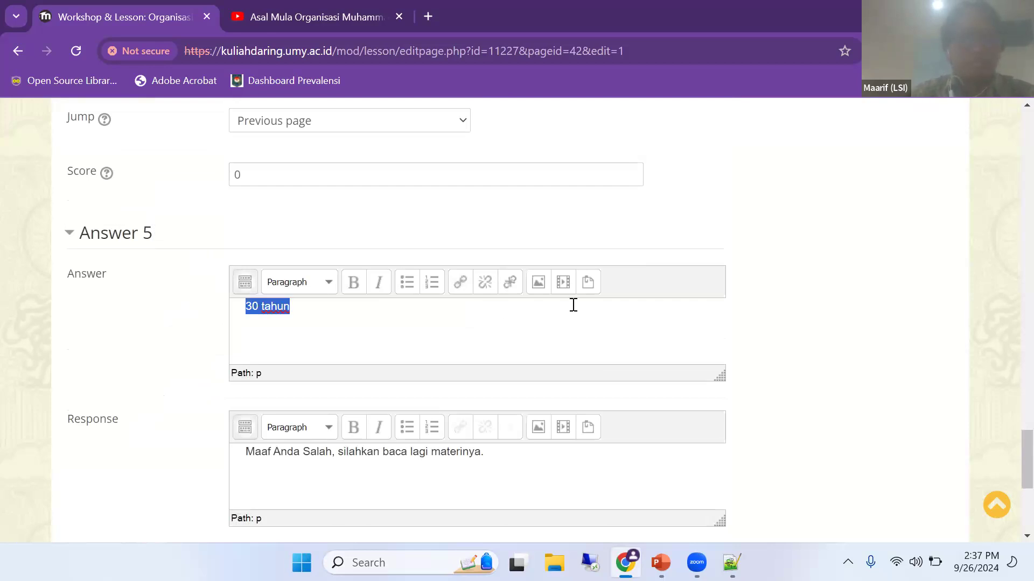
text(Al Fatihah)
scroll(484, 366, down, 6)
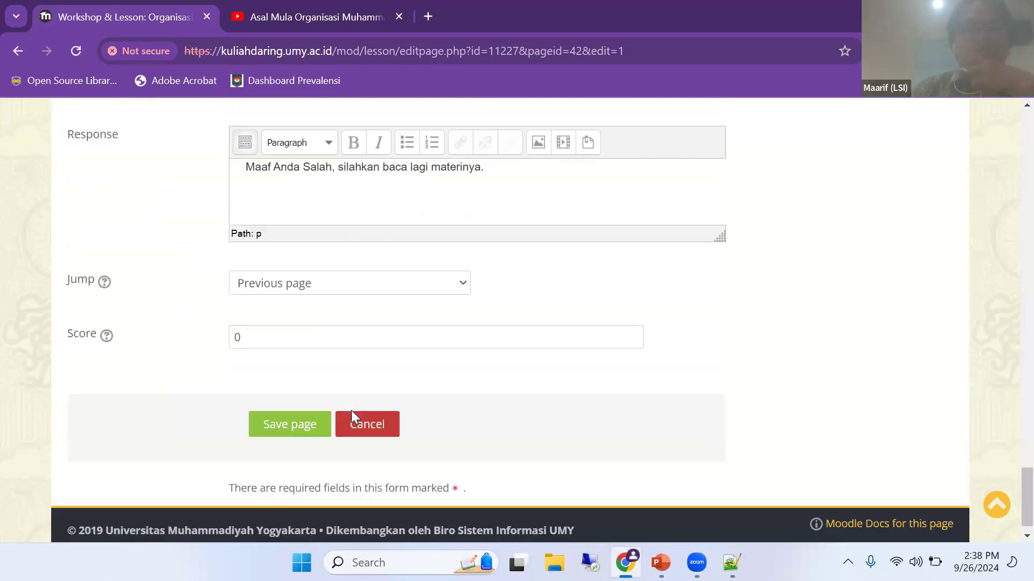
click(283, 409)
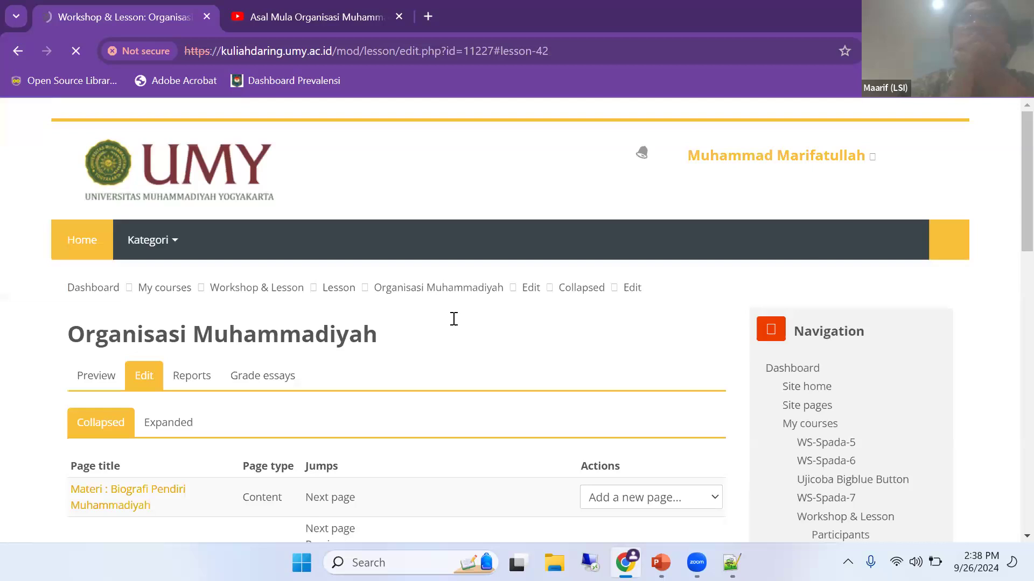
Check the jumps in the lesson's page list and switch the account's role to Student.
scroll(439, 358, down, 8)
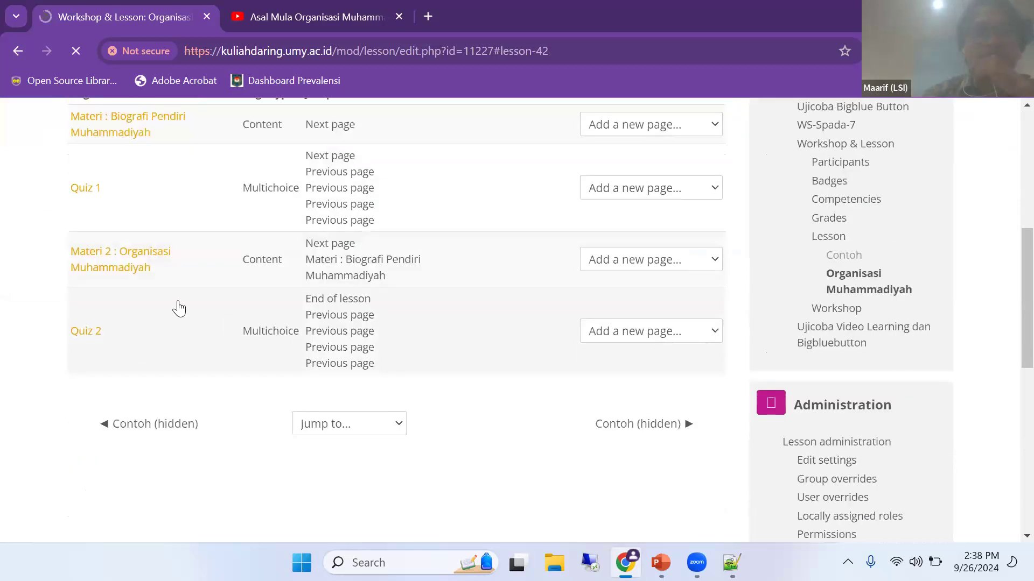
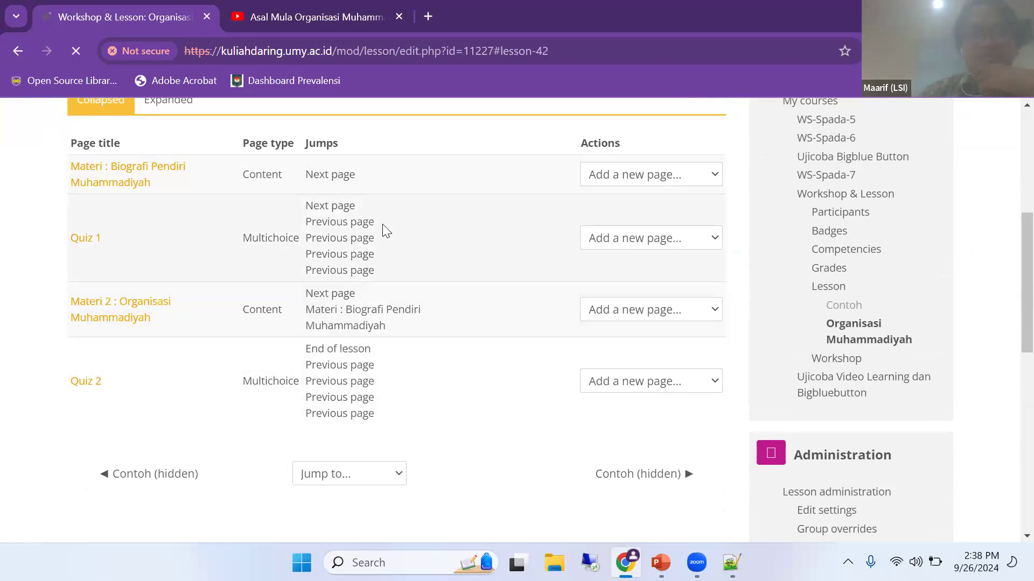
drag(375, 271, 390, 178)
click(441, 198)
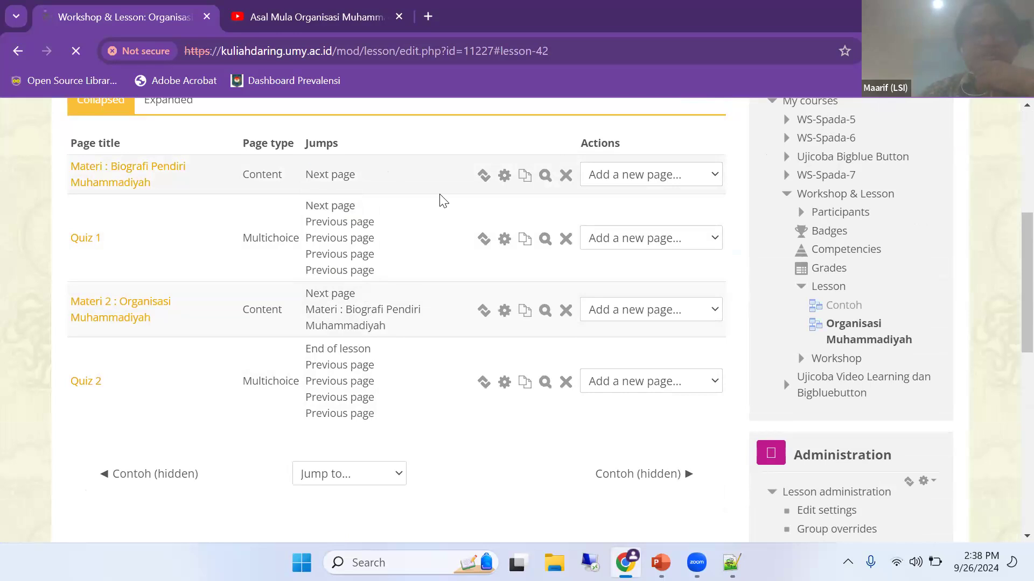
scroll(449, 205, up, 3)
scroll(531, 198, up, 3)
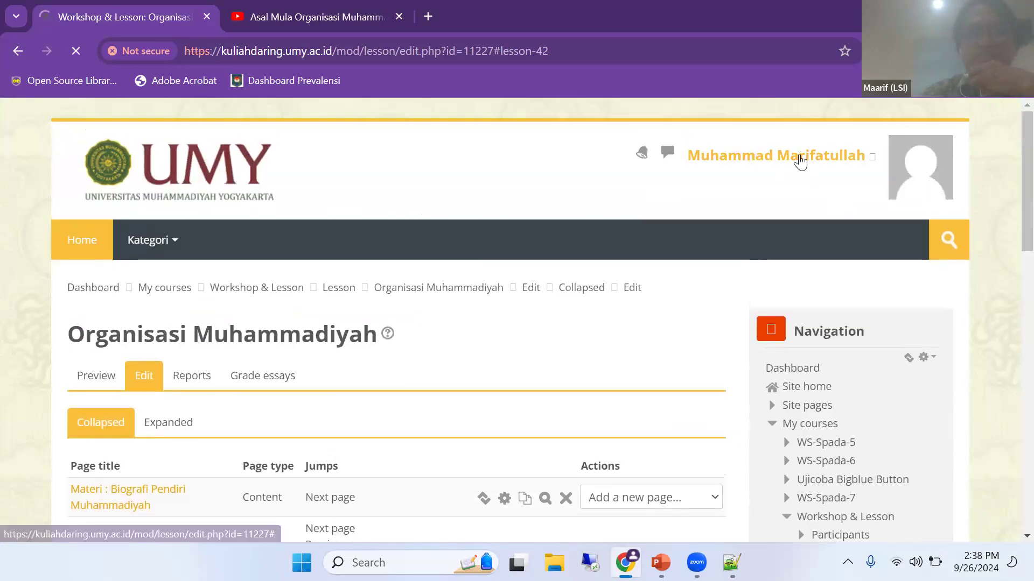
click(827, 160)
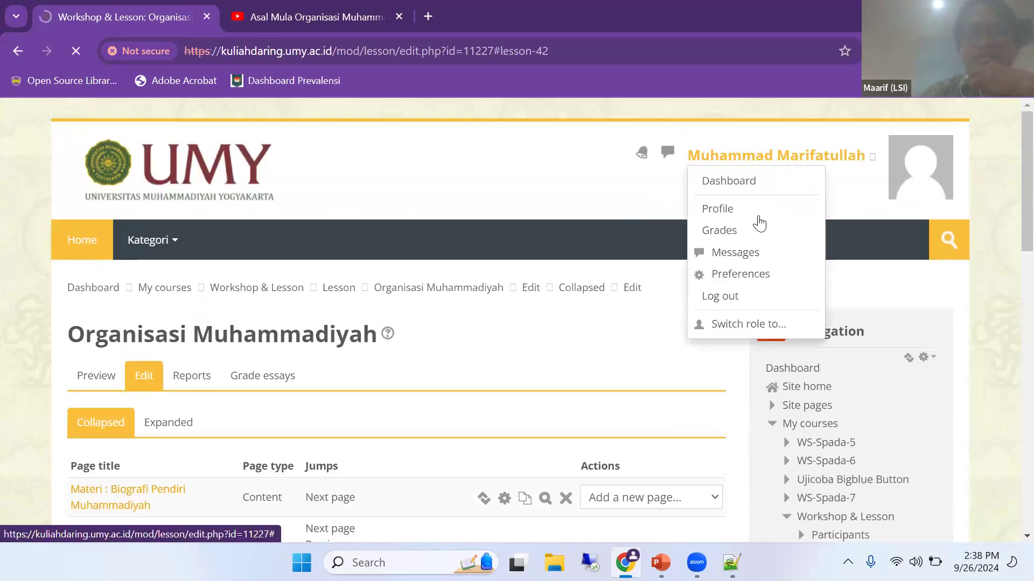
click(749, 325)
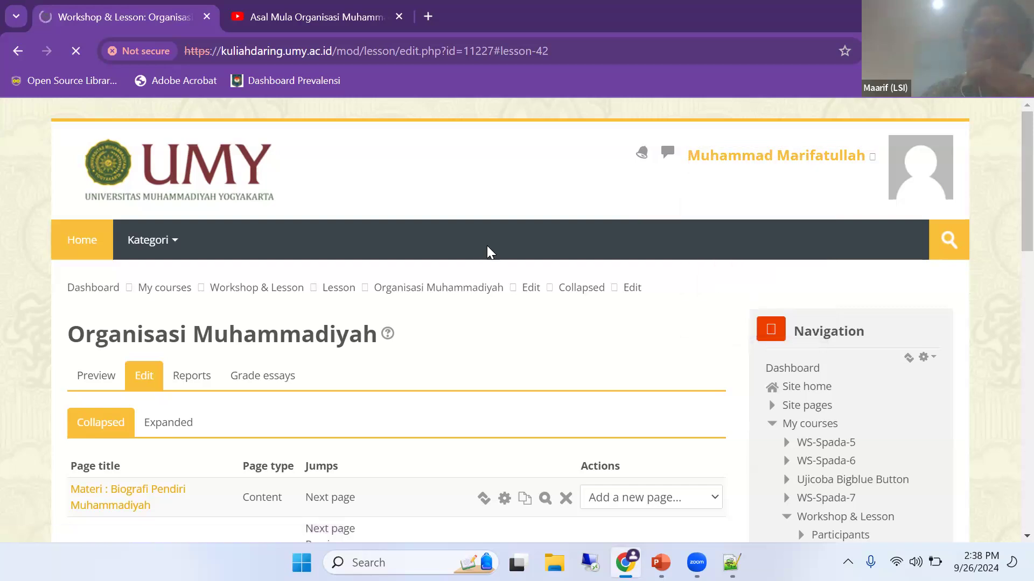
scroll(142, 314, down, 3)
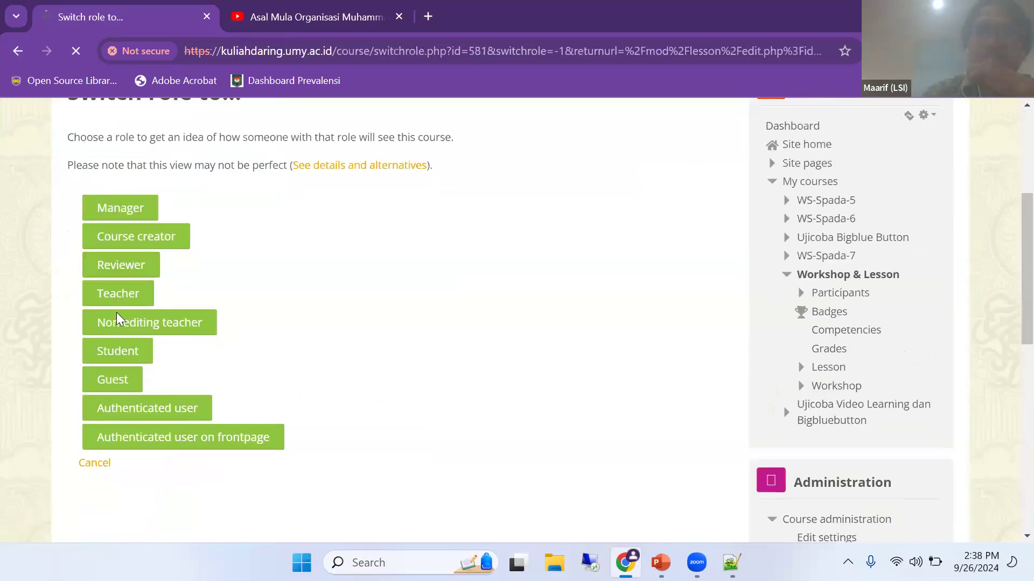
click(121, 355)
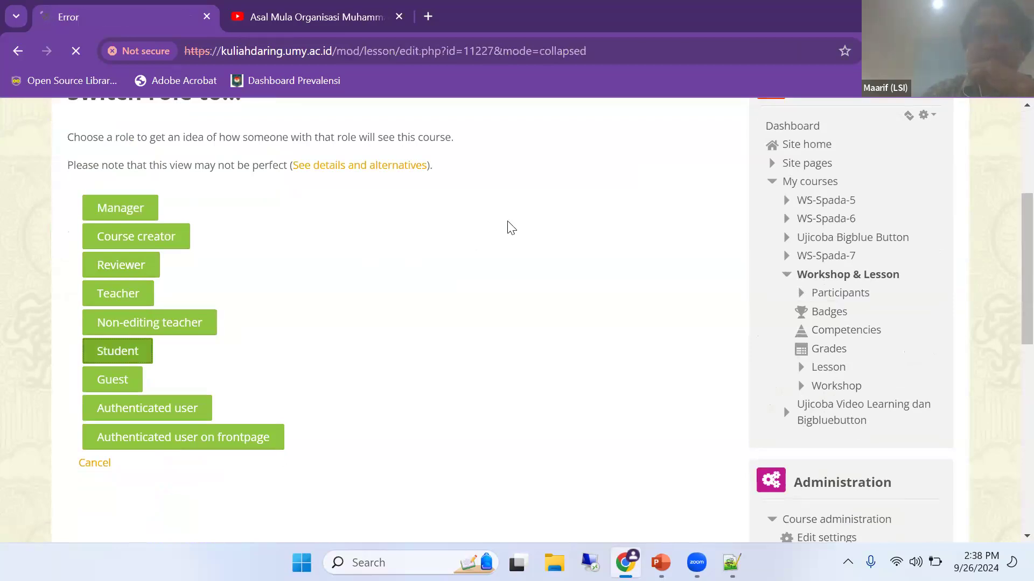
scroll(404, 323, down, 1)
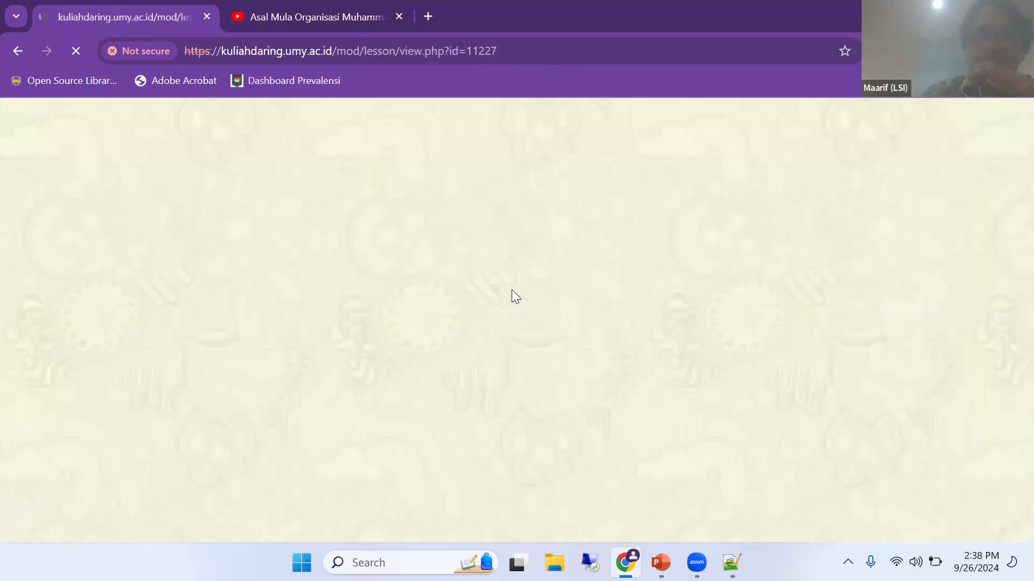
Return to the Workshop & Lesson course page and open the Organisasi Muhammadiyah lesson as a student.
scroll(326, 334, down, 10)
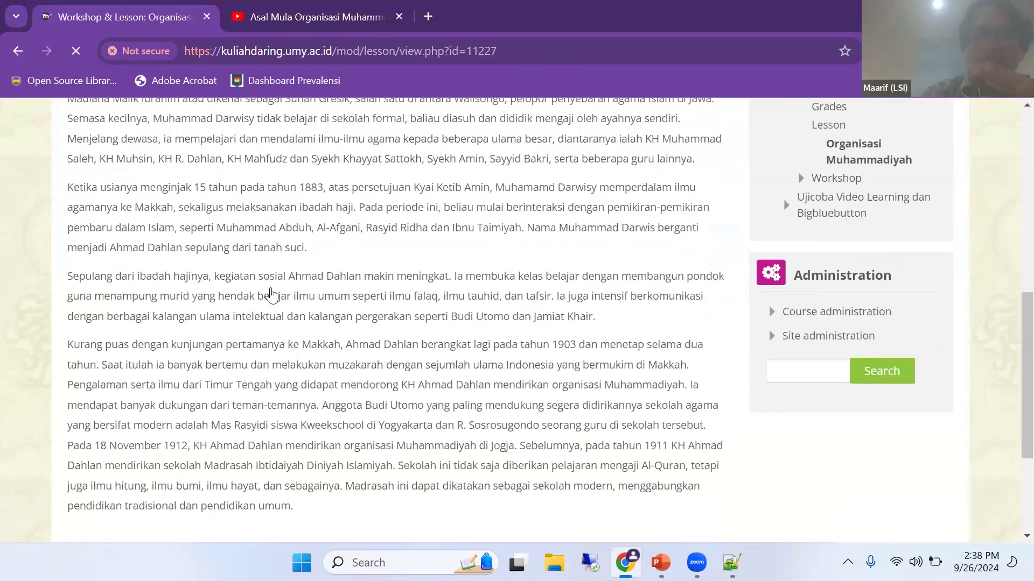
scroll(280, 288, up, 9)
scroll(280, 288, up, 2)
click(275, 290)
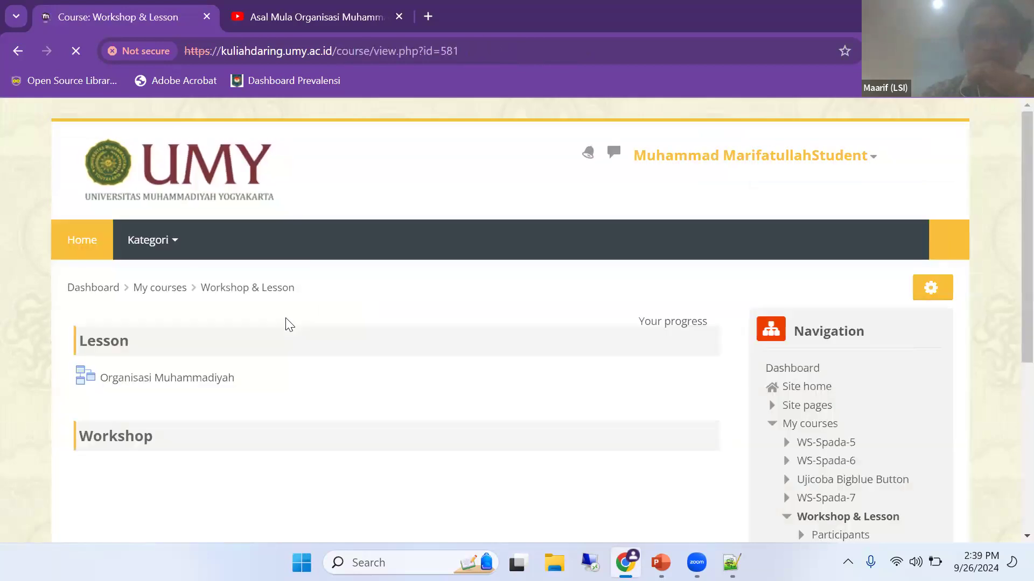
scroll(190, 322, down, 7)
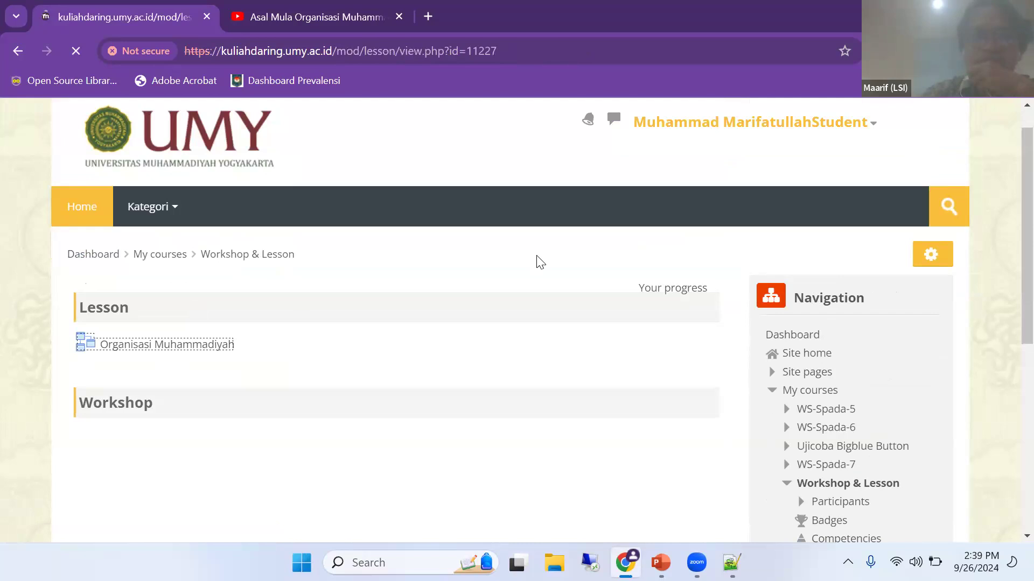
Look through the "Biografi Pendiri Muhammadiyah" material and continue to Quiz 1.
scroll(122, 266, down, 5)
scroll(108, 211, up, 3)
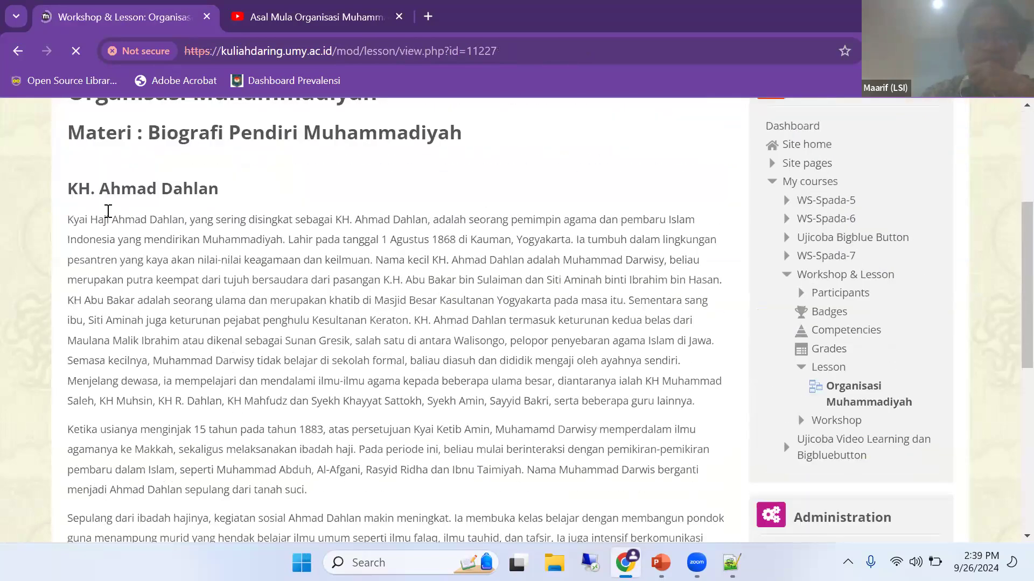
scroll(173, 208, up, 2)
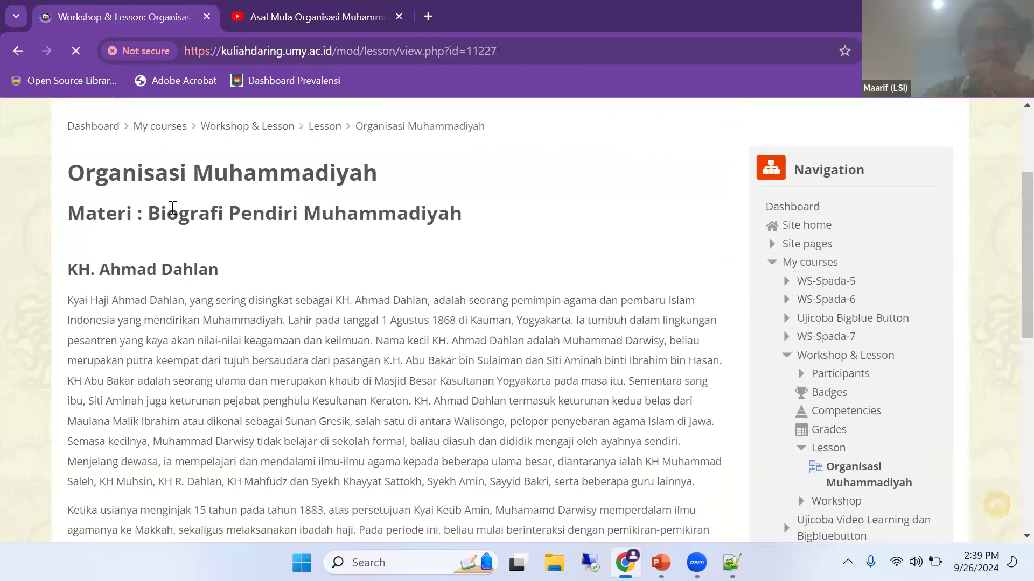
scroll(172, 208, down, 5)
scroll(134, 328, down, 5)
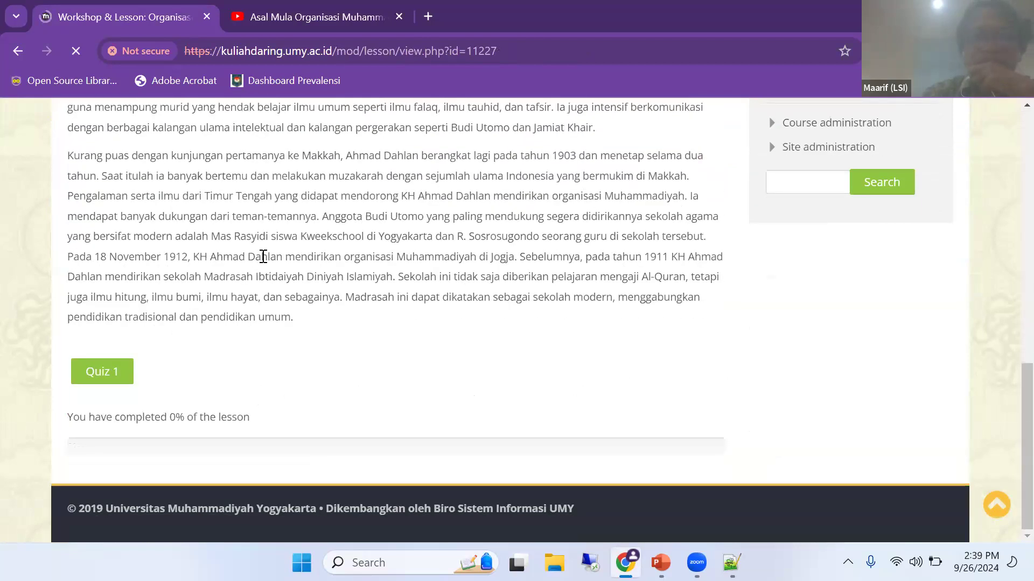
scroll(176, 304, up, 2)
click(113, 458)
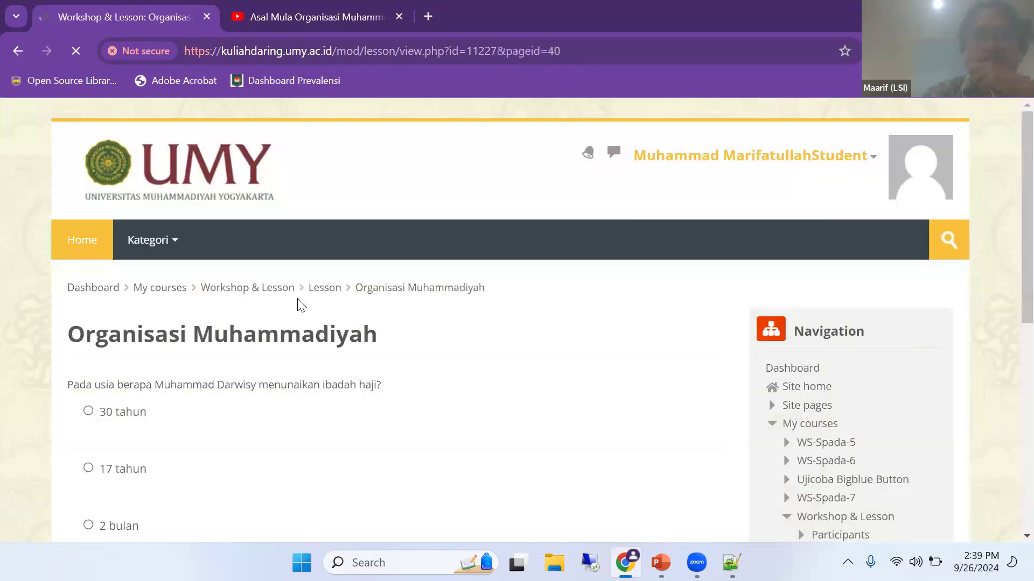
Answer the Quiz 1 question about the age at the hajj with "2 bulan" and submit it.
scroll(151, 253, down, 1)
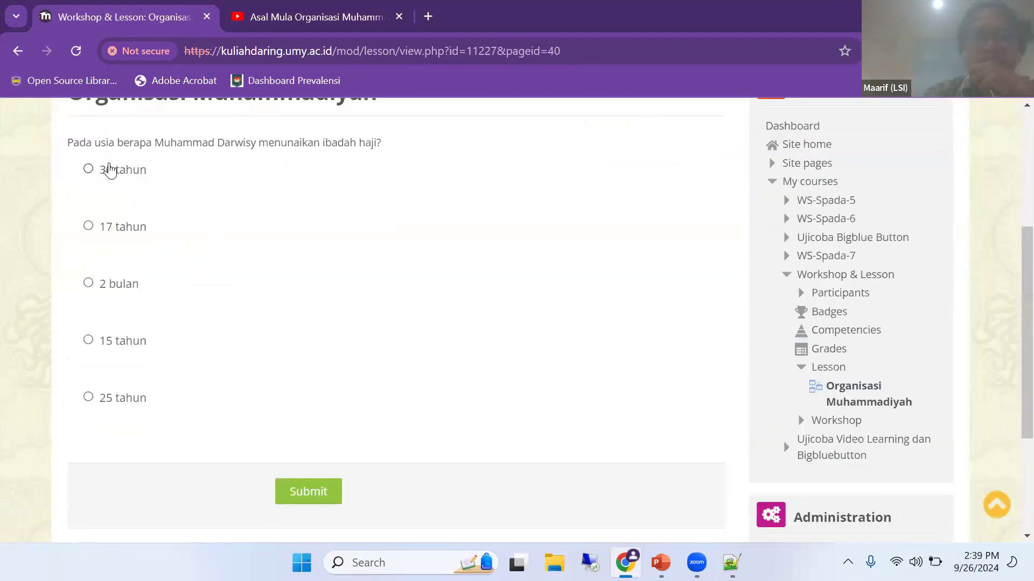
drag(70, 141, 391, 152)
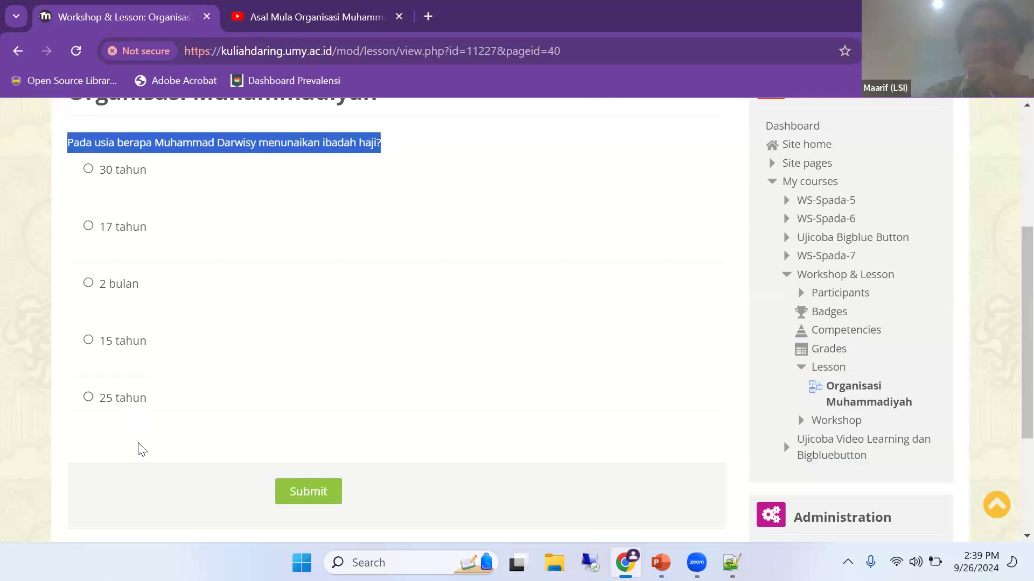
click(311, 176)
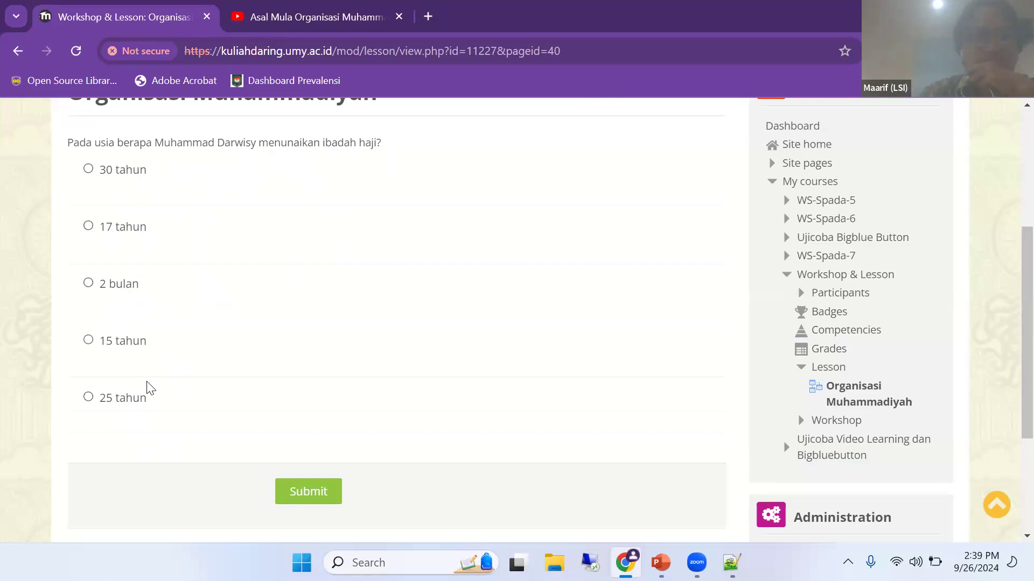
click(106, 287)
click(309, 494)
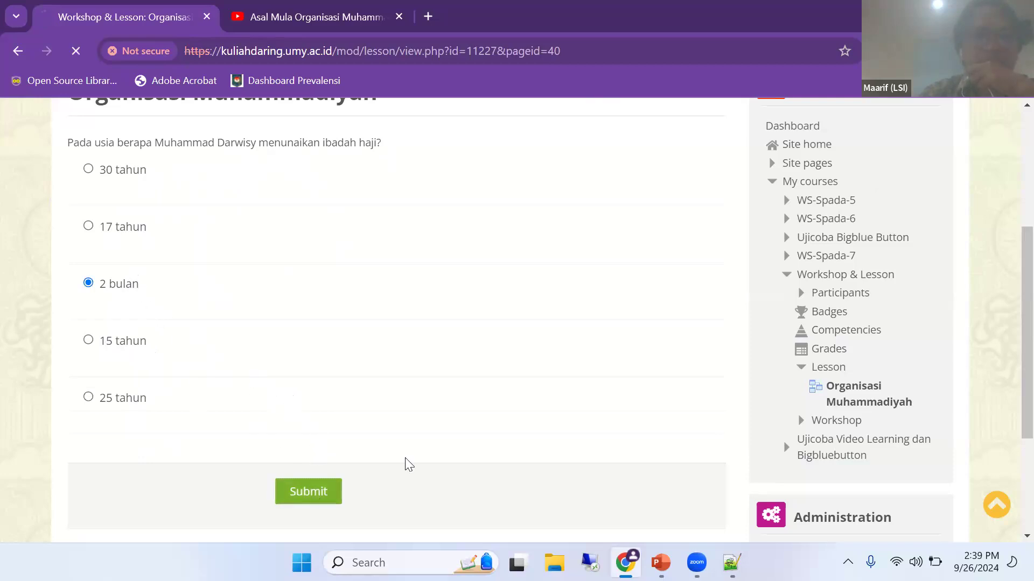
Review the feedback on the submitted "2 bulan" answer and continue the lesson.
scroll(172, 342, down, 3)
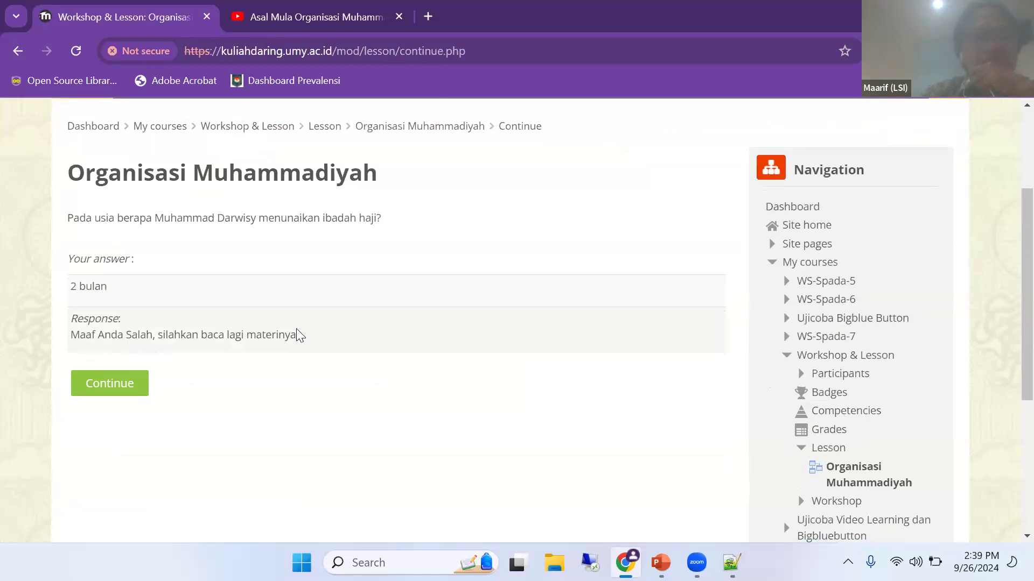
drag(307, 339, 72, 337)
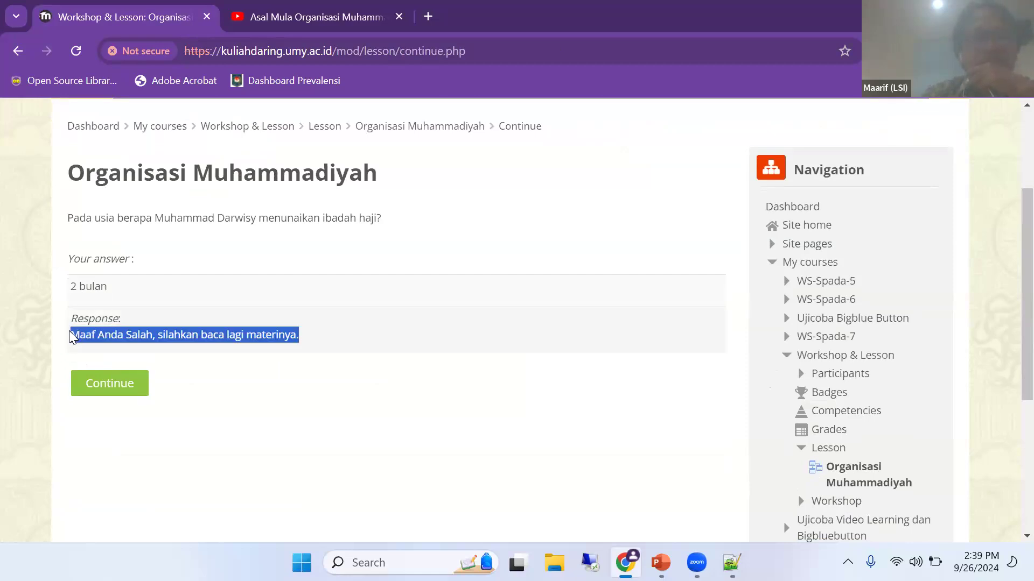
triple_click(79, 293)
click(247, 400)
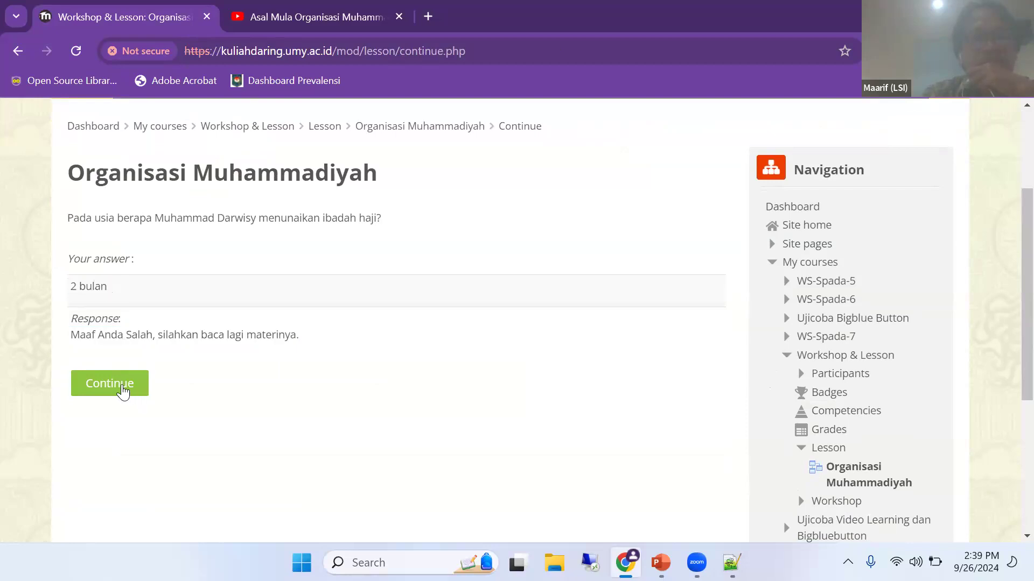
click(124, 392)
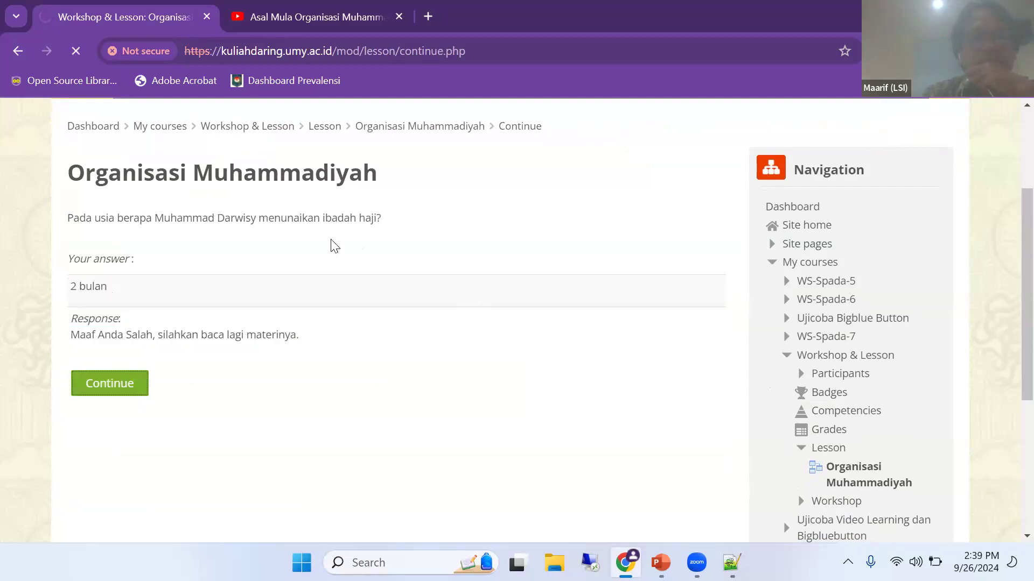
Reread the "Biografi Pendiri Muhammadiyah" material and open Quiz 1 again.
scroll(180, 233, down, 5)
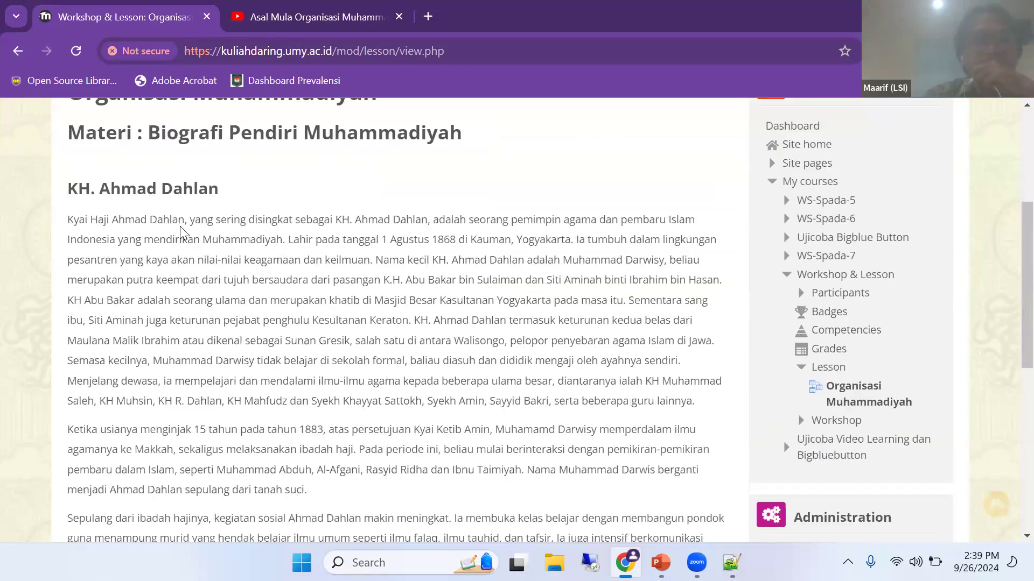
scroll(179, 223, down, 6)
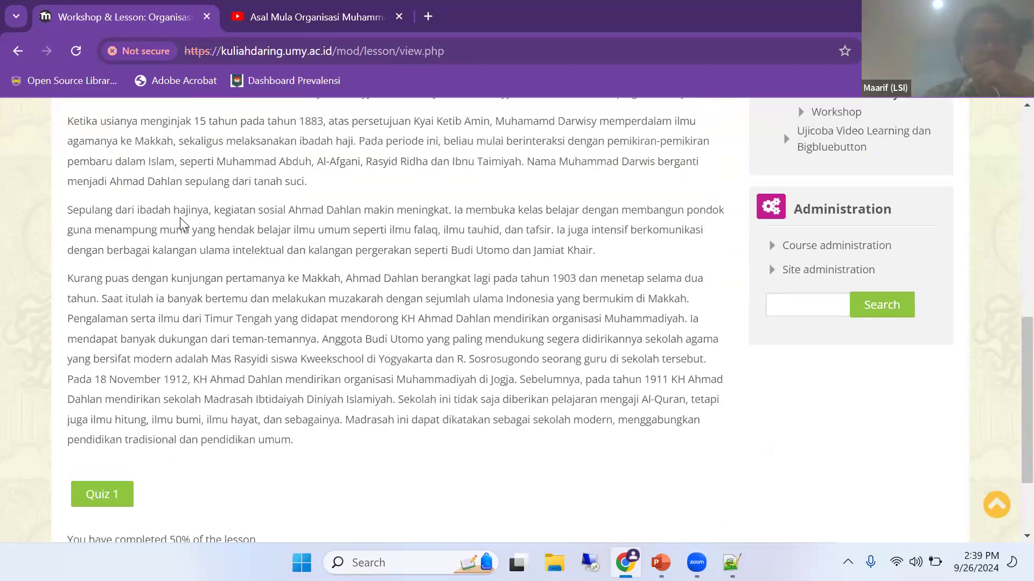
scroll(180, 218, up, 4)
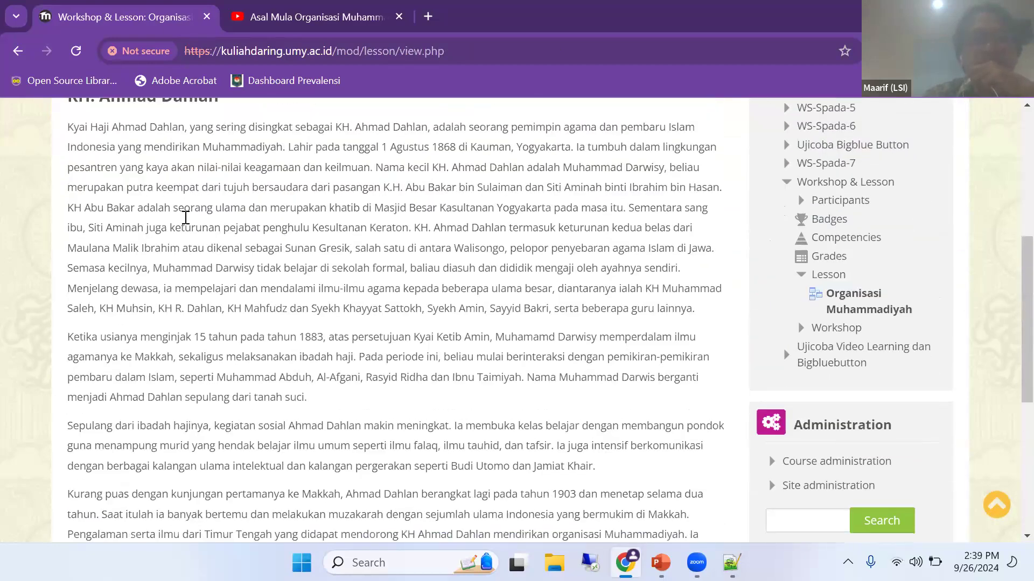
scroll(185, 217, down, 4)
click(102, 479)
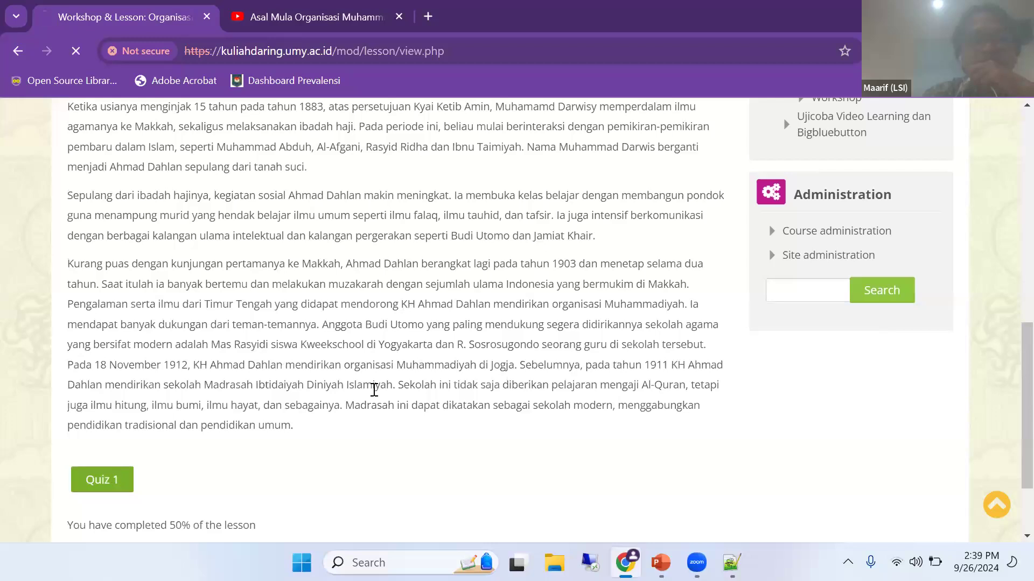
Answer the Quiz 1 question about the age at the hajj with "15 tahun" and submit it.
scroll(369, 337, down, 4)
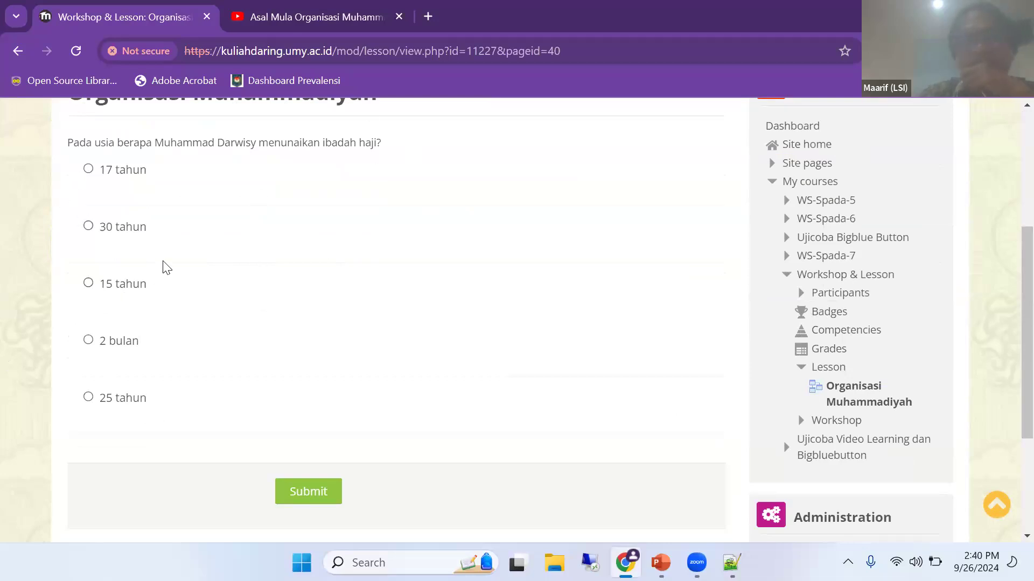
click(88, 283)
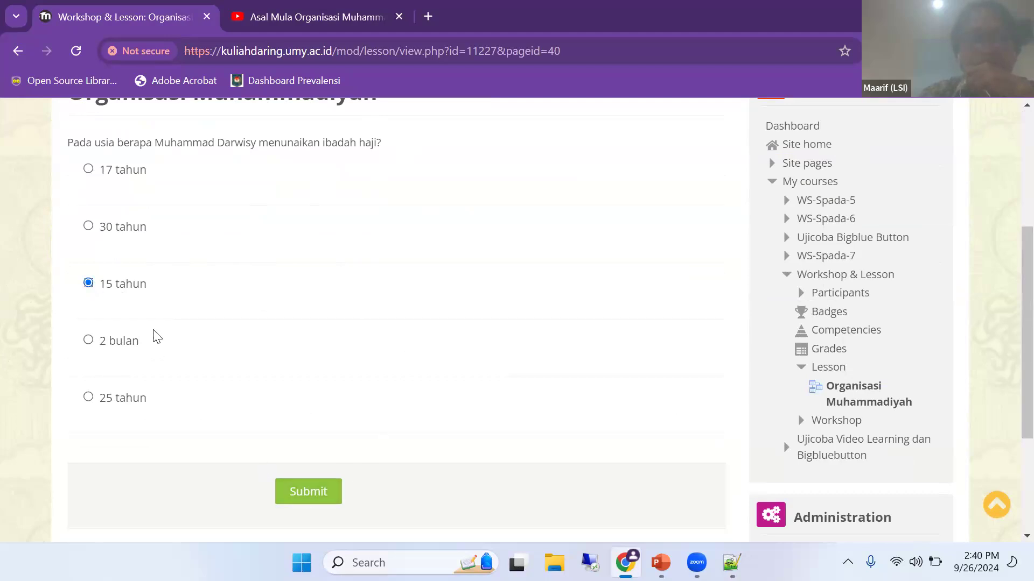
click(307, 490)
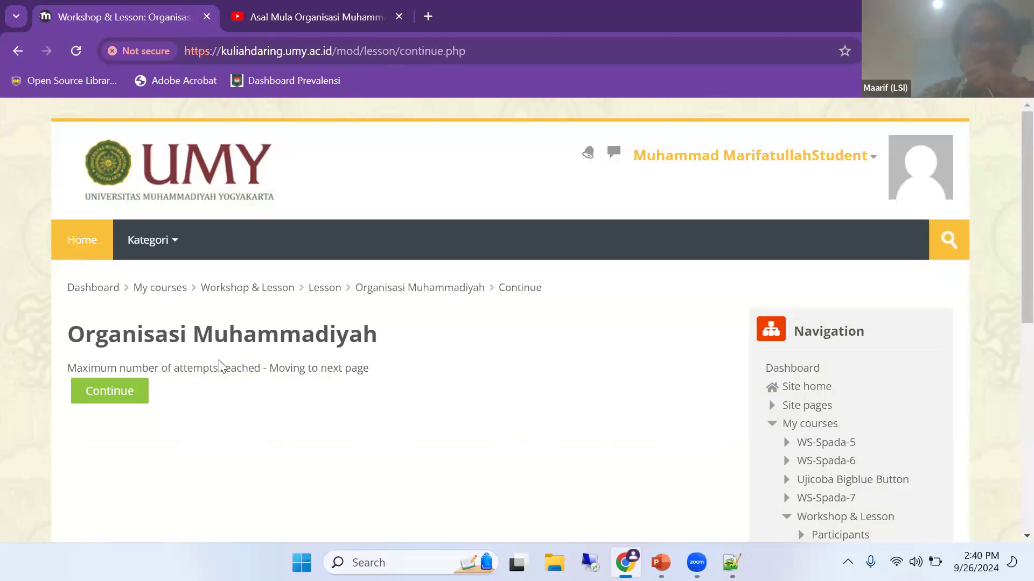
Read the notice shown for the second Quiz 1 attempt and continue to the next lesson page.
scroll(160, 367, down, 1)
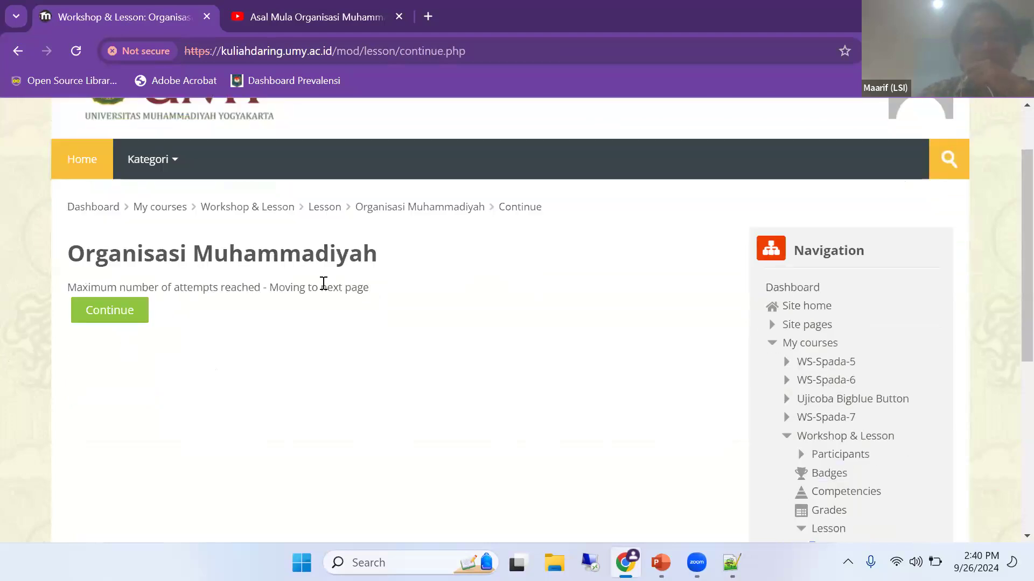
triple_click(62, 296)
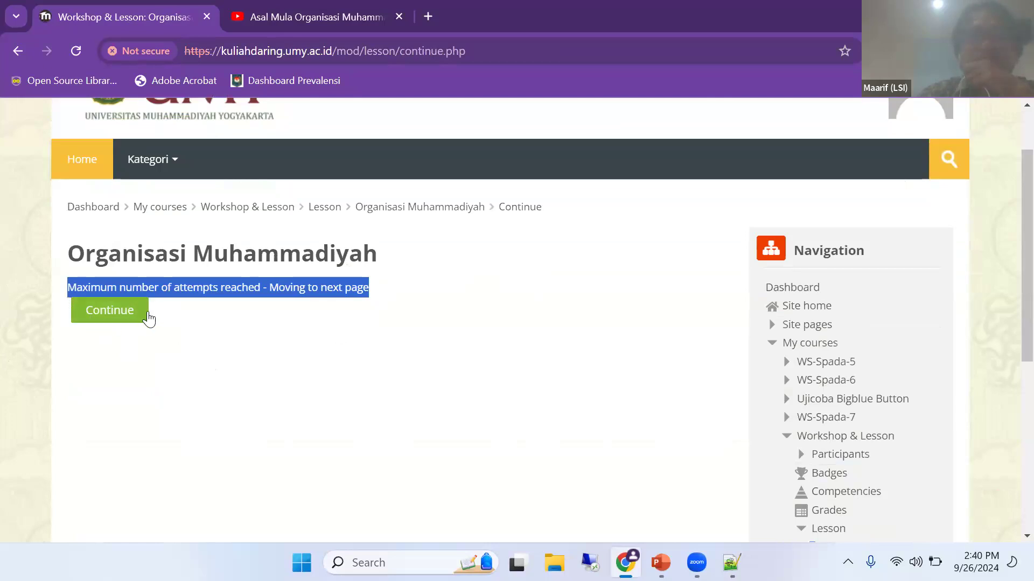
click(220, 324)
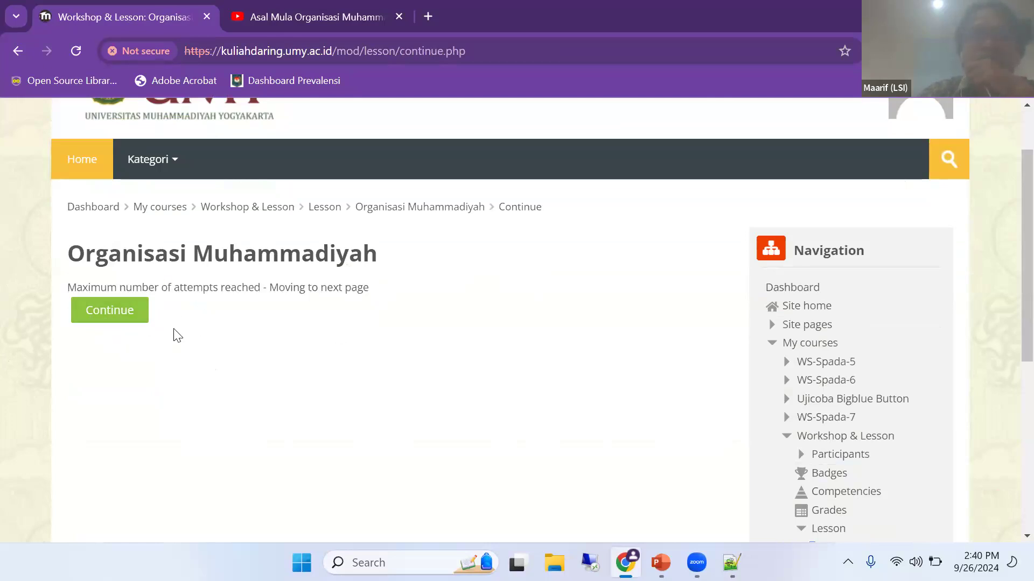
click(111, 316)
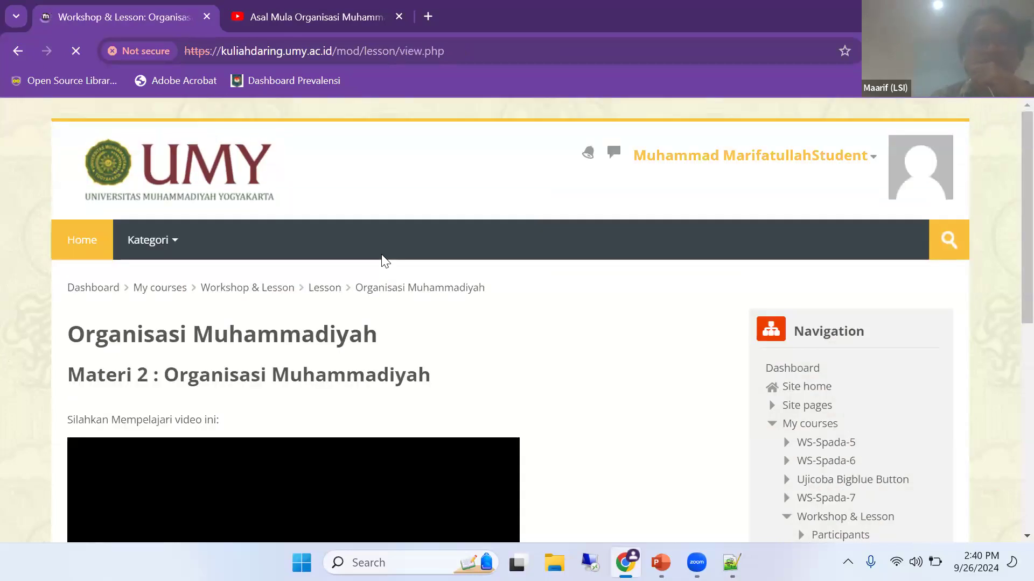
Look over the "Materi 2 : Organisasi Muhammadiyah" page with its video and continue to Quiz 2.
scroll(312, 196, down, 3)
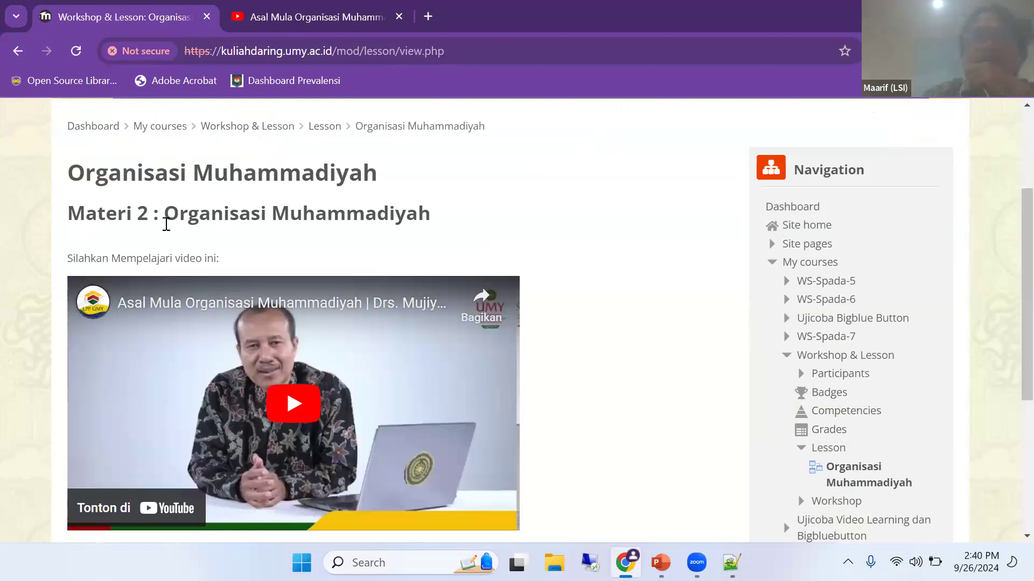
scroll(460, 216, down, 1)
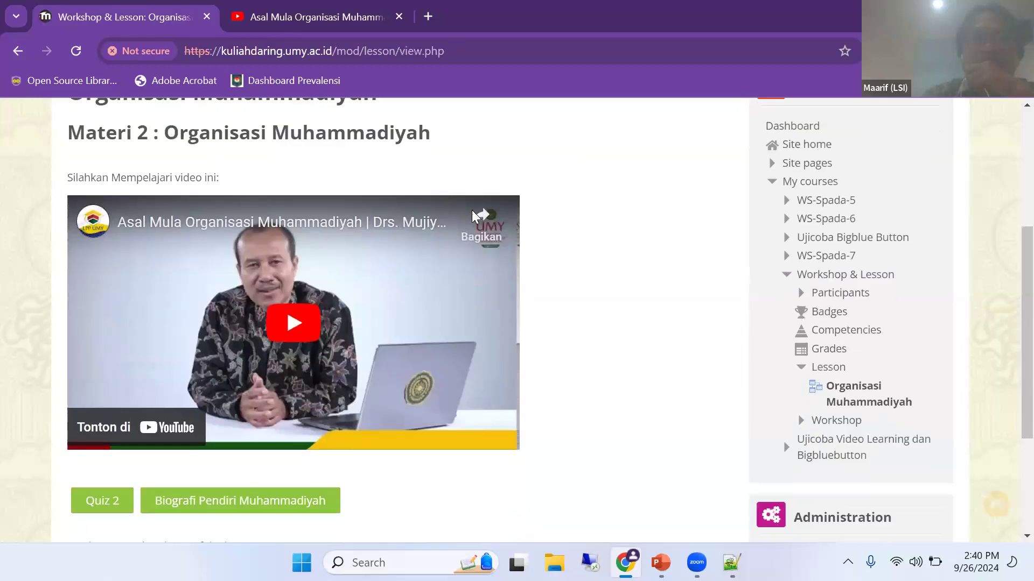
scroll(549, 242, down, 1)
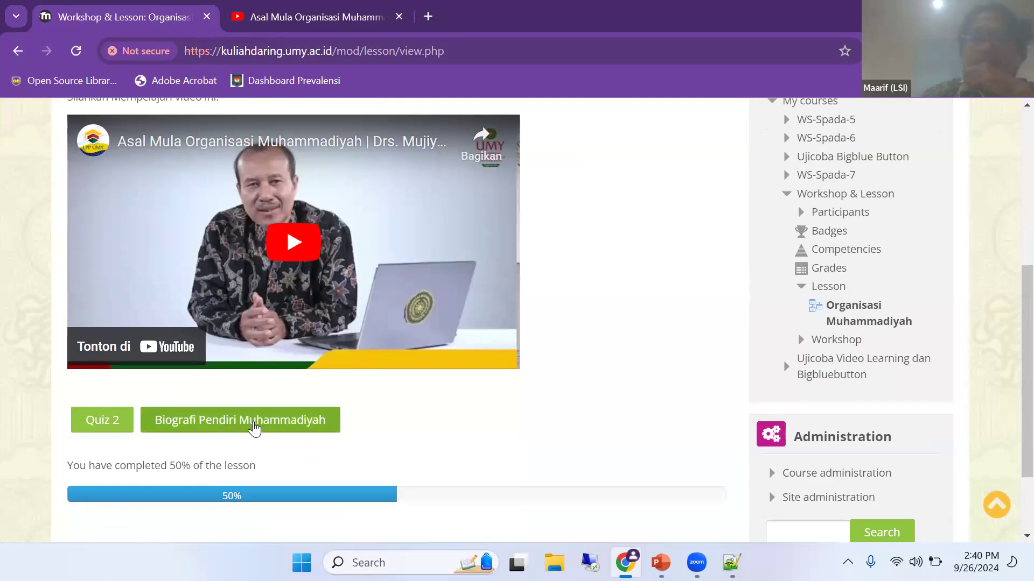
scroll(274, 268, up, 2)
scroll(272, 265, up, 2)
scroll(294, 265, down, 4)
scroll(262, 417, down, 2)
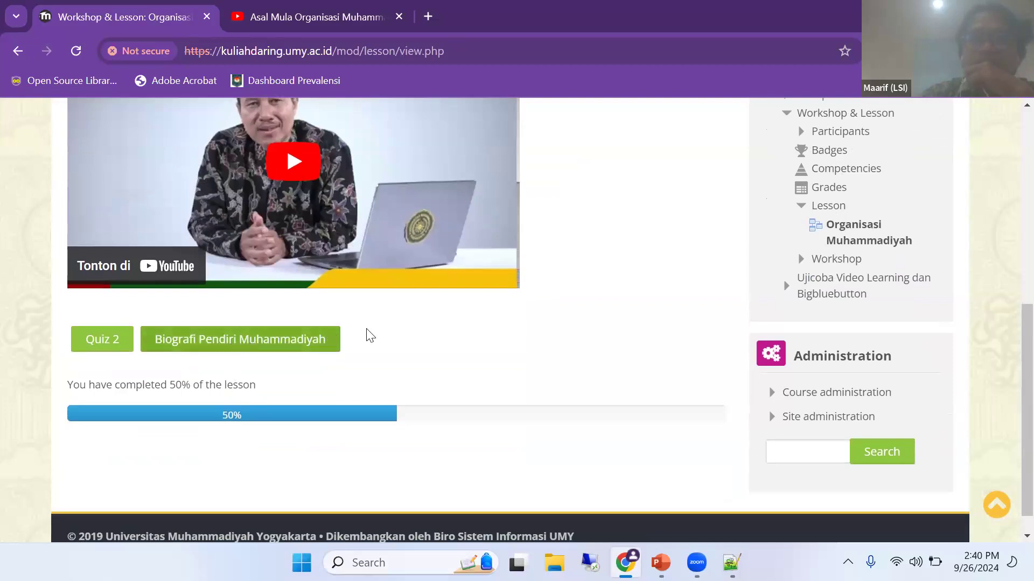
click(109, 348)
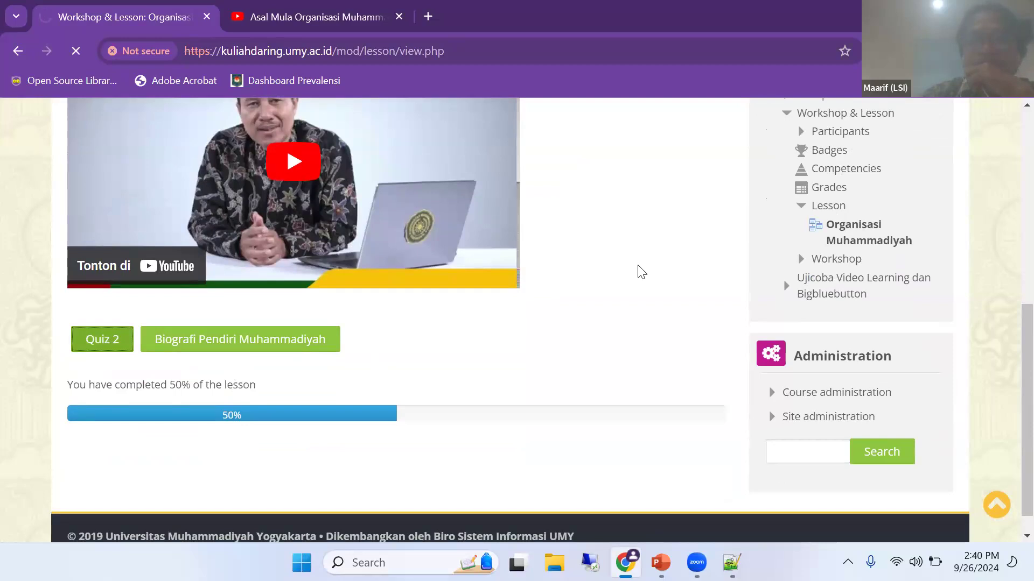
Answer the Quiz 2 question about the Al-Quran basis with "Surat Ali Imran Ayat 104" and submit it.
scroll(418, 205, down, 4)
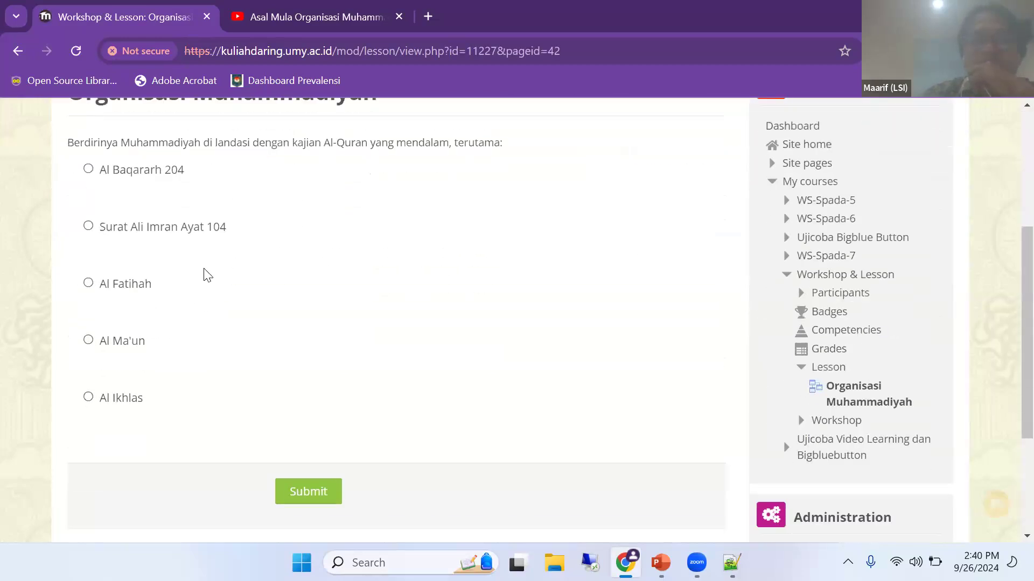
click(87, 227)
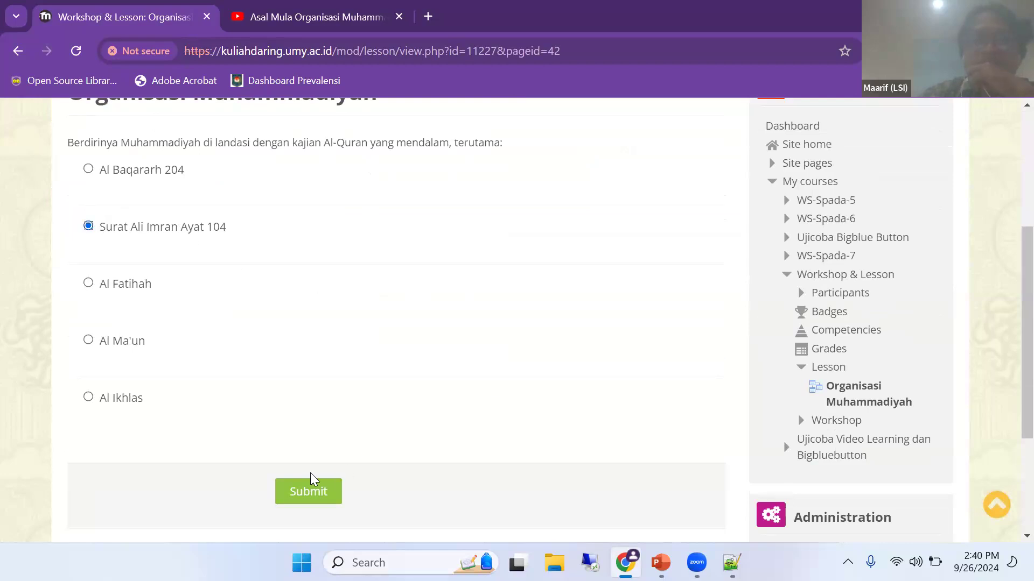
click(308, 489)
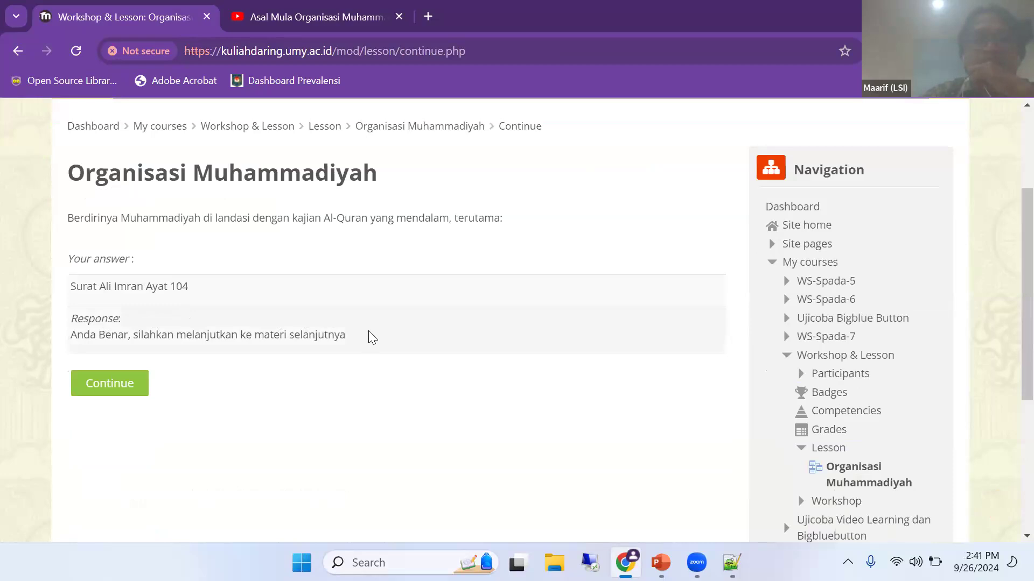
Review the feedback on the Quiz 2 answer and continue to the end of the lesson.
drag(366, 334, 66, 323)
click(185, 362)
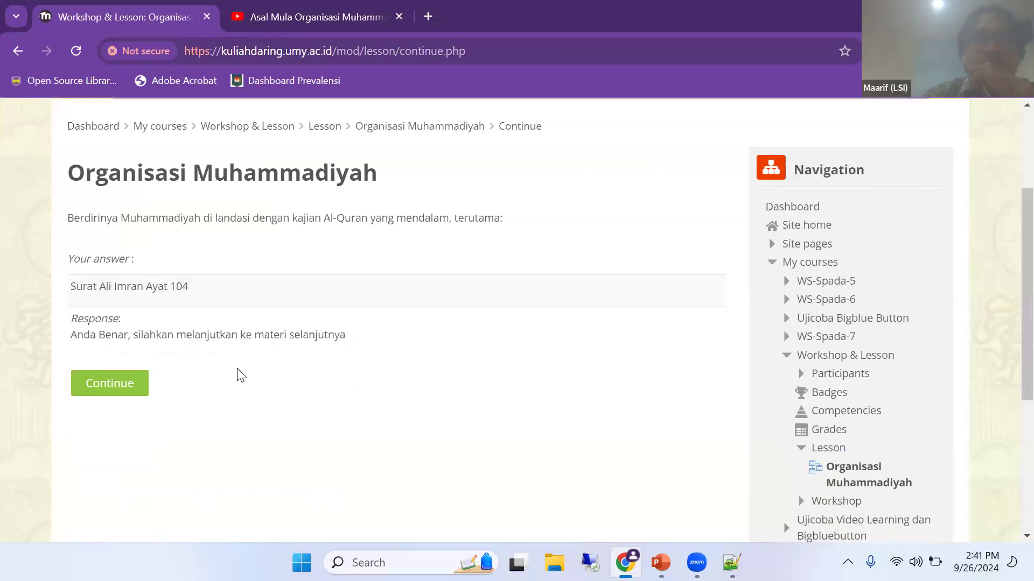
click(118, 392)
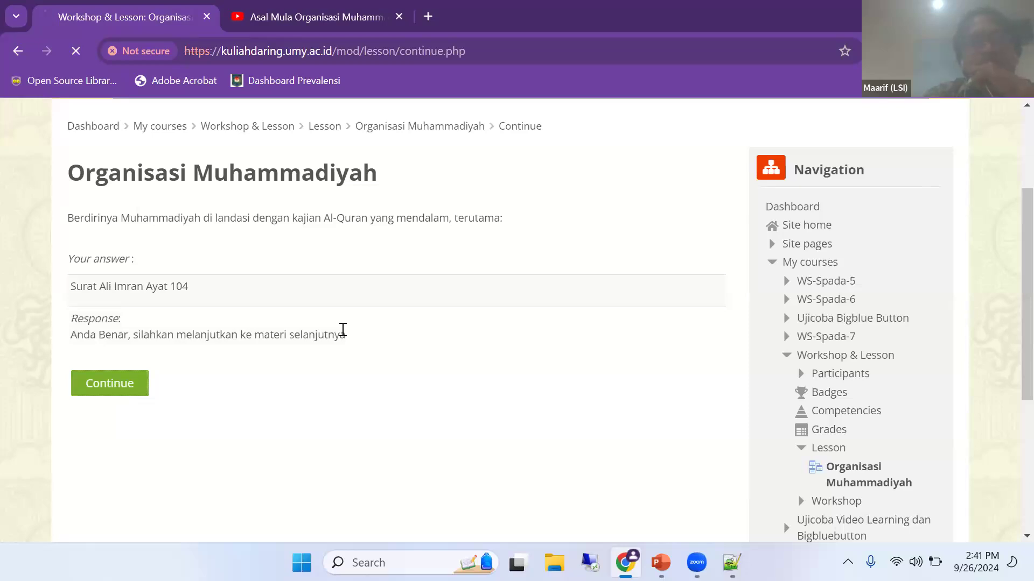
Check the score on the end-of-lesson page and view the Organisasi Muhammadiyah grade in the user report.
scroll(253, 345, down, 3)
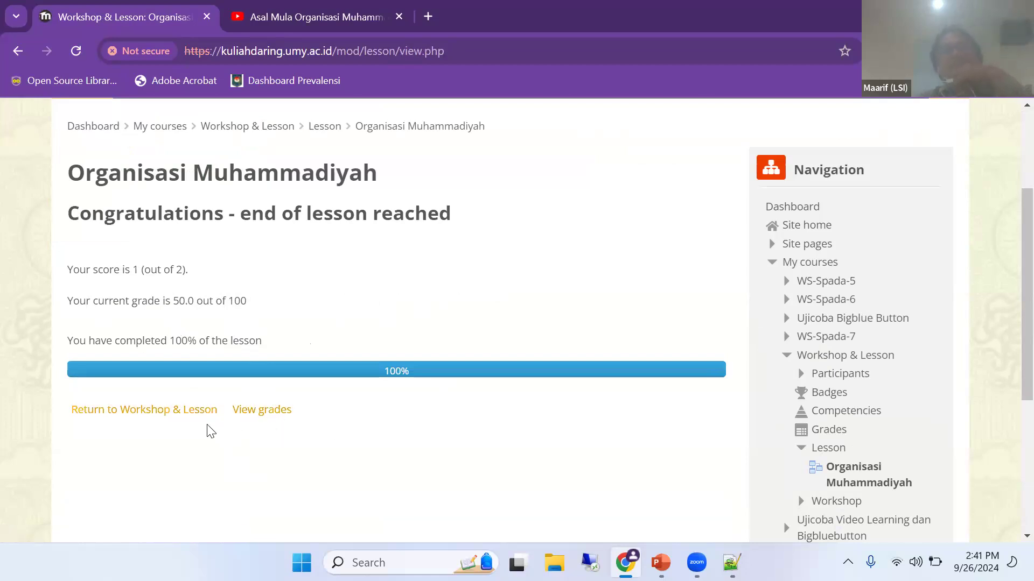
click(261, 415)
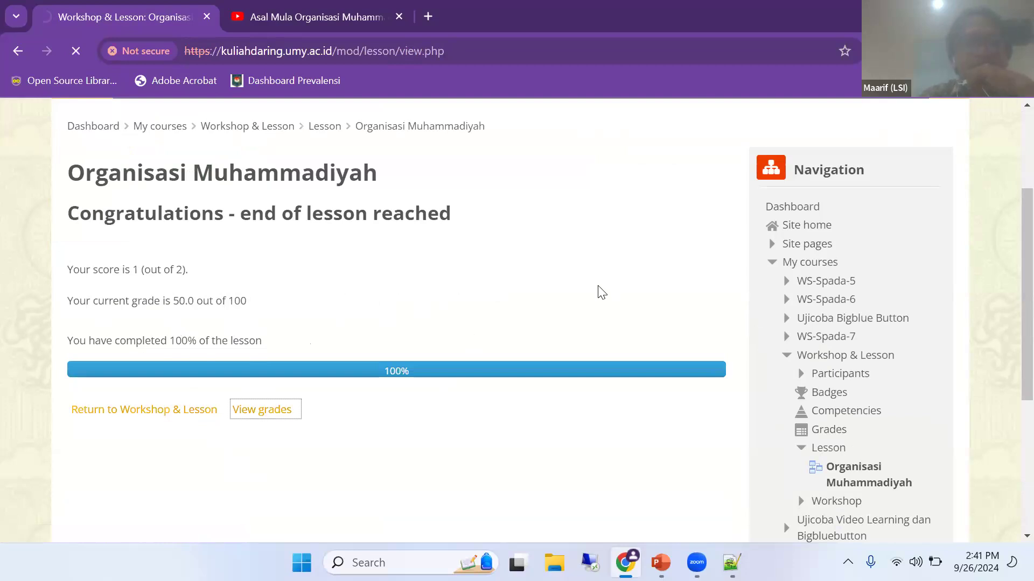
scroll(547, 242, down, 4)
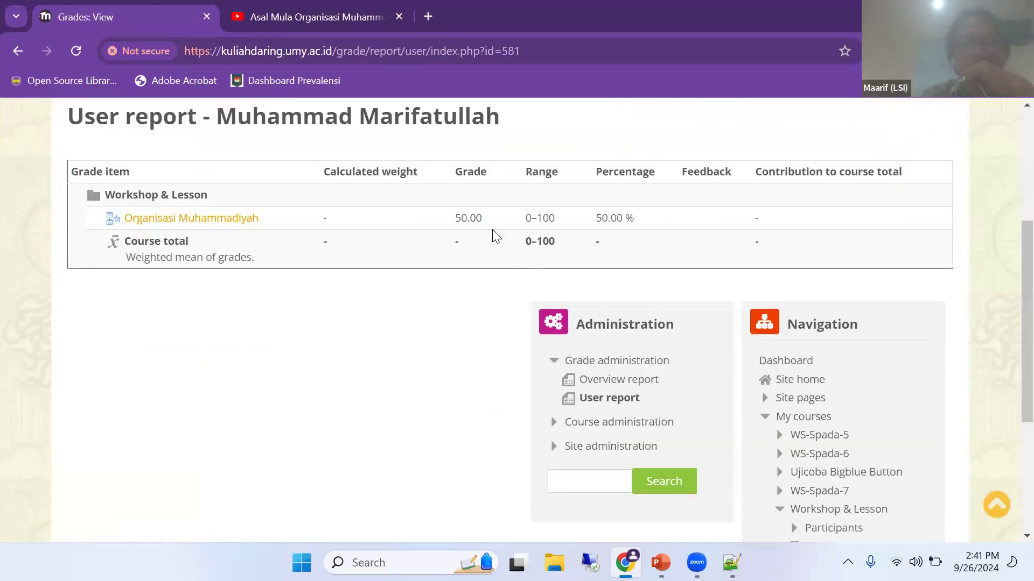
scroll(495, 236, up, 1)
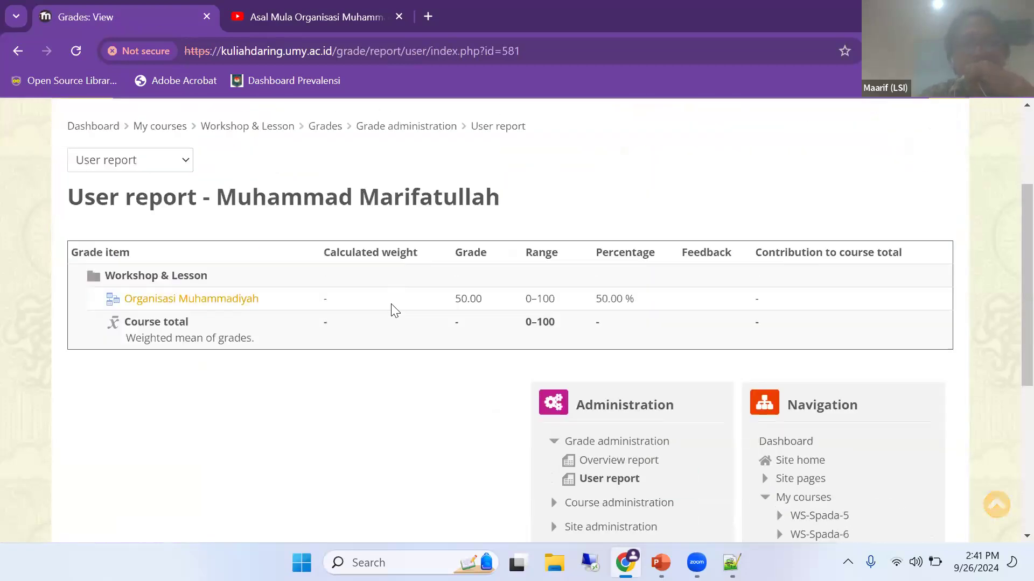
drag(445, 301, 496, 297)
click(441, 309)
double_click(505, 297)
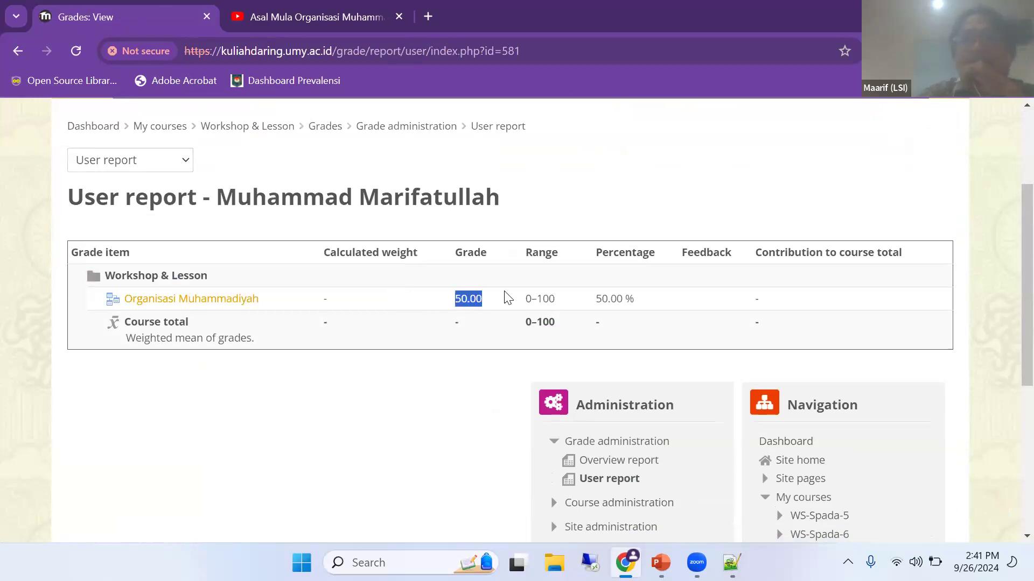
click(464, 303)
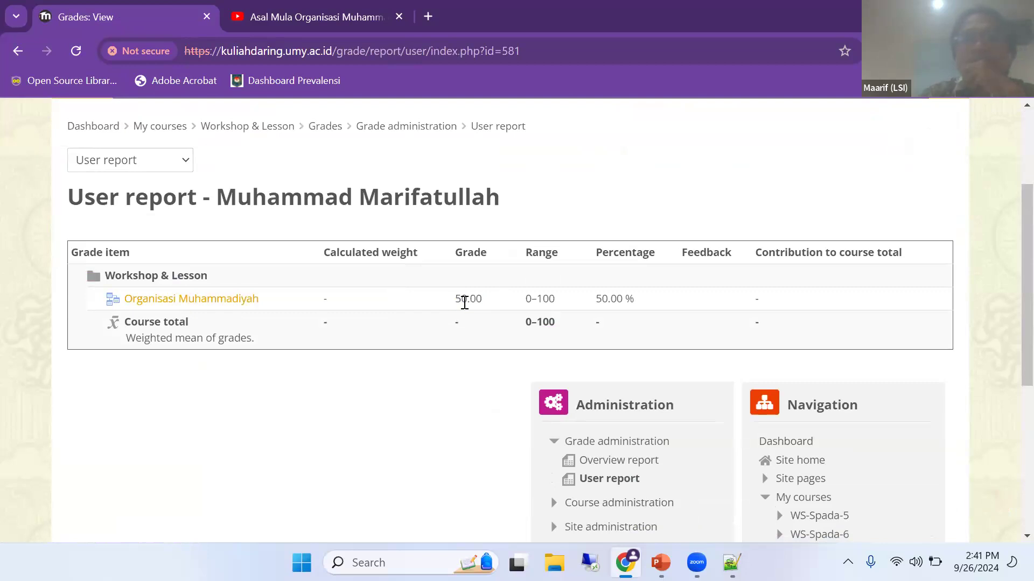
Return to the Workshop & Lesson course page and switch from the Student role back to the normal role.
click(249, 126)
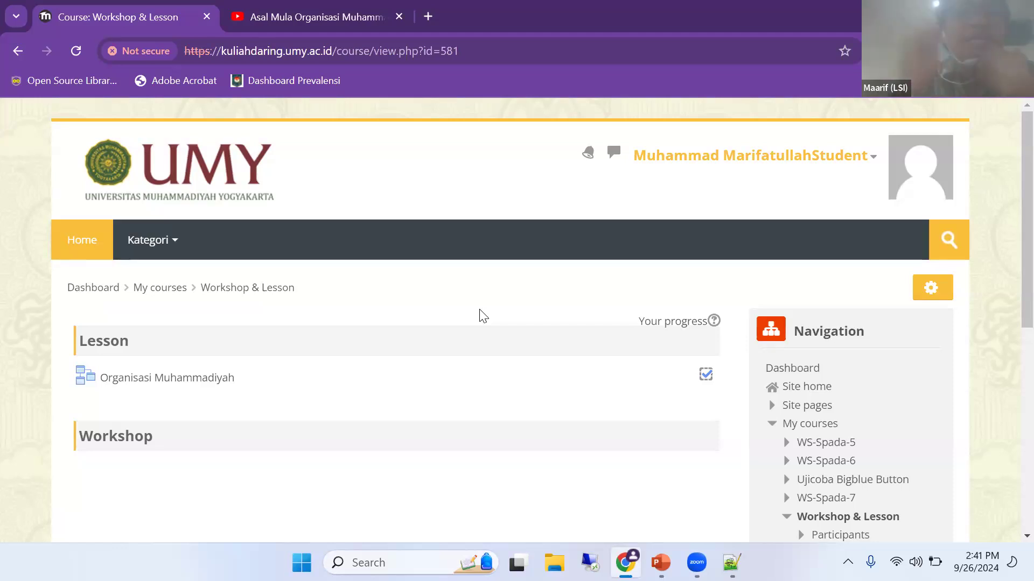
scroll(344, 401, down, 3)
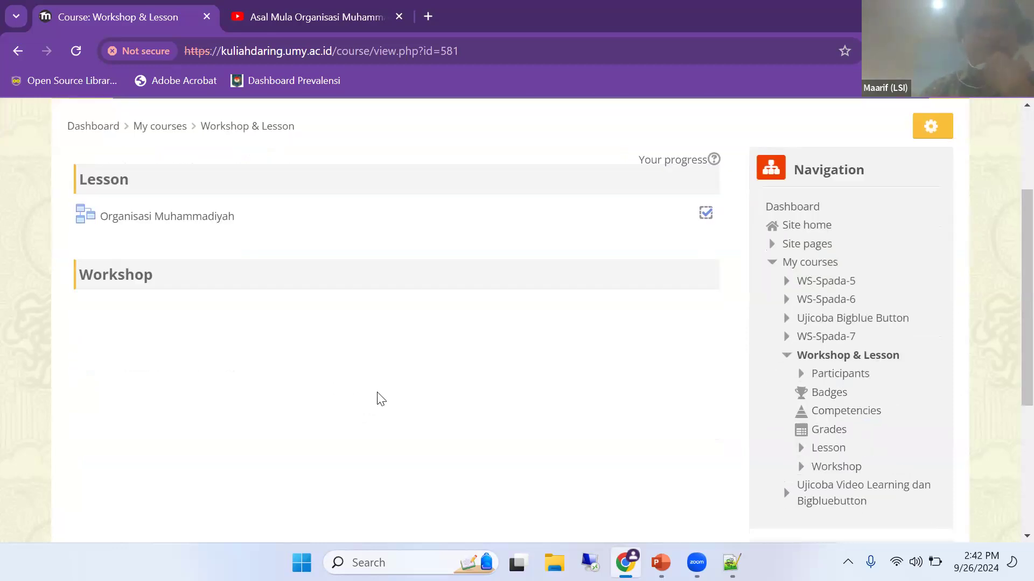
scroll(609, 302, up, 3)
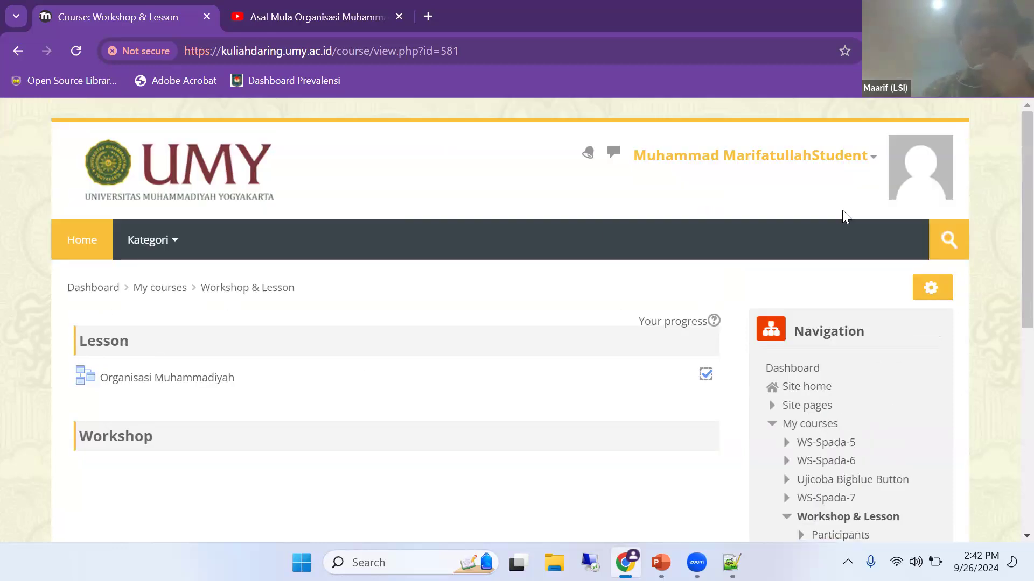
click(840, 157)
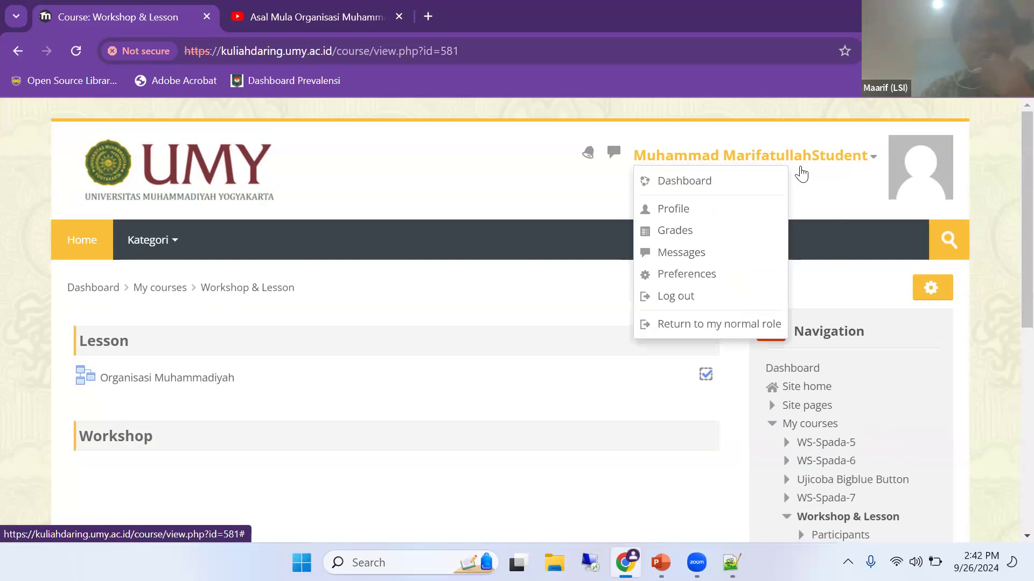
click(729, 323)
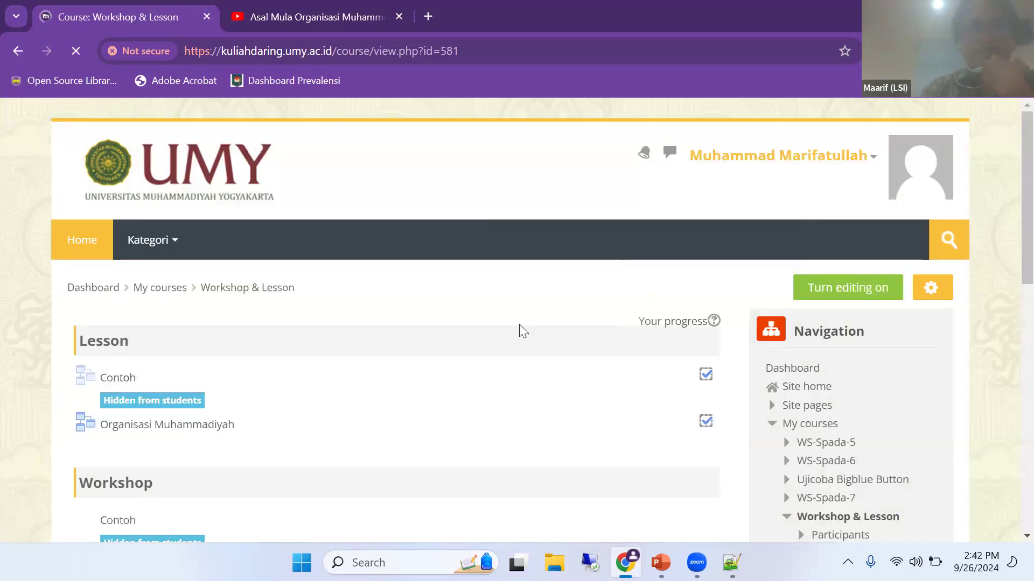
Turn on course editing and start adding a new Workshop activity to the Workshop section.
scroll(519, 324, down, 4)
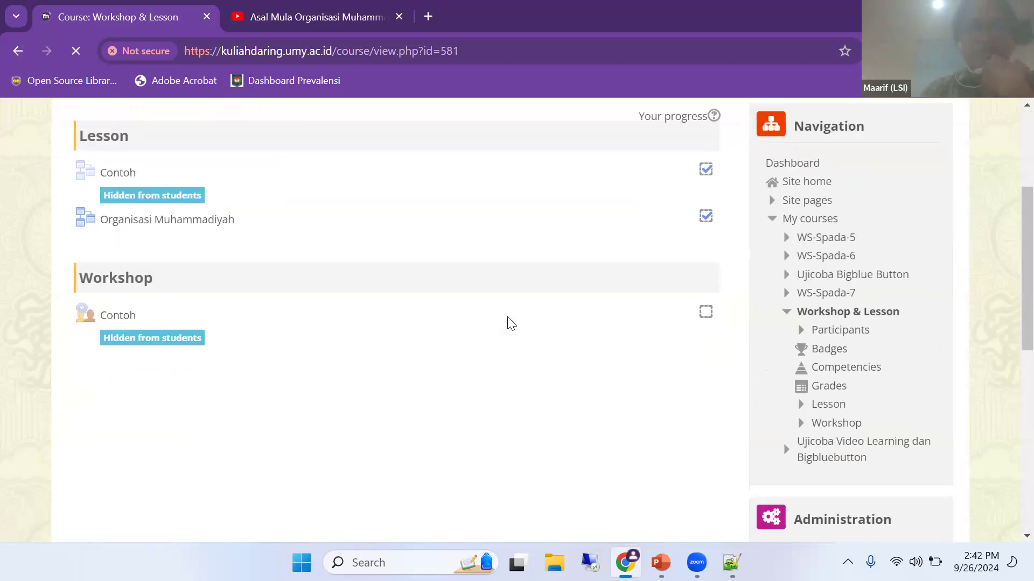
scroll(592, 291, up, 2)
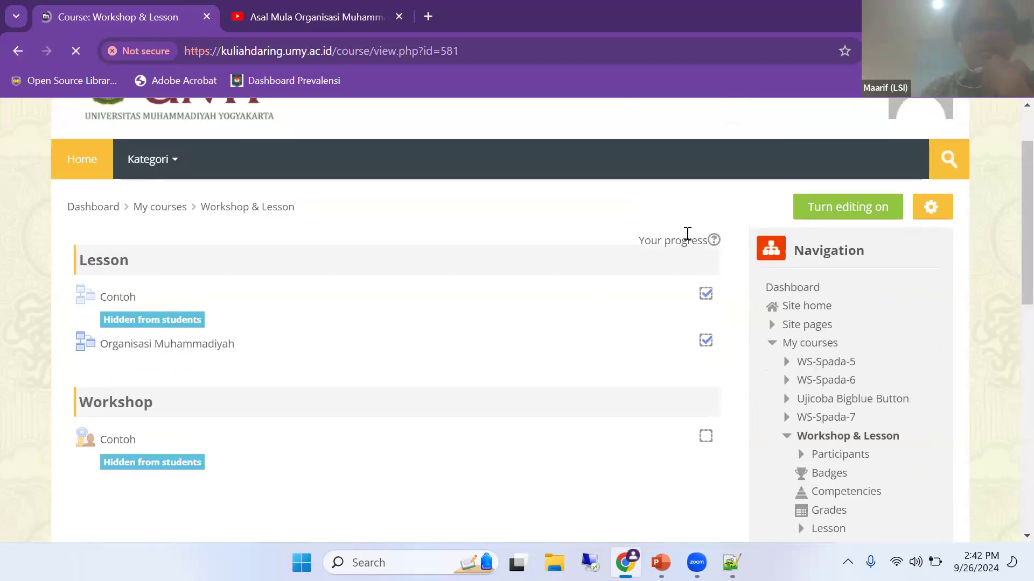
click(858, 204)
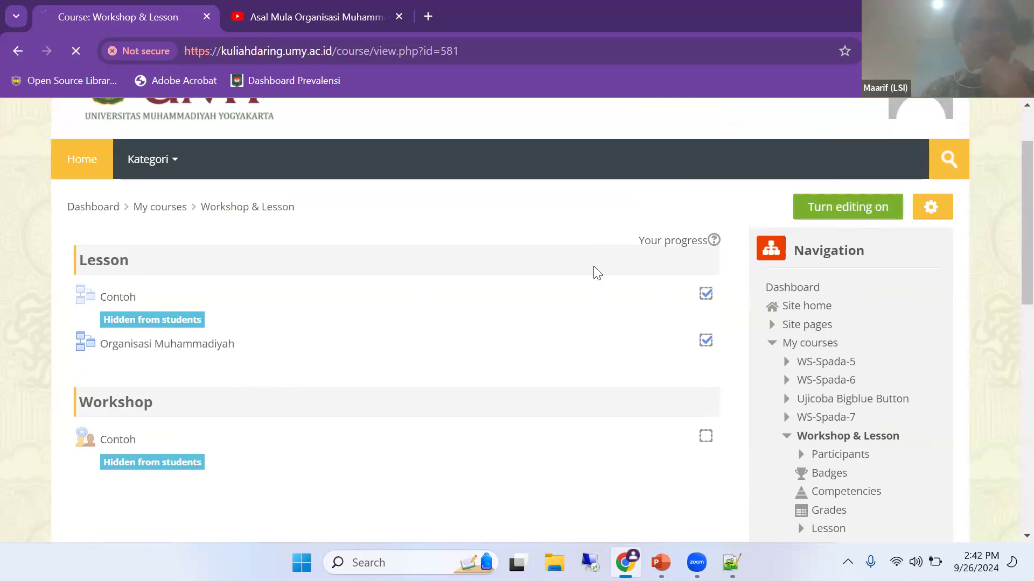
scroll(377, 333, down, 3)
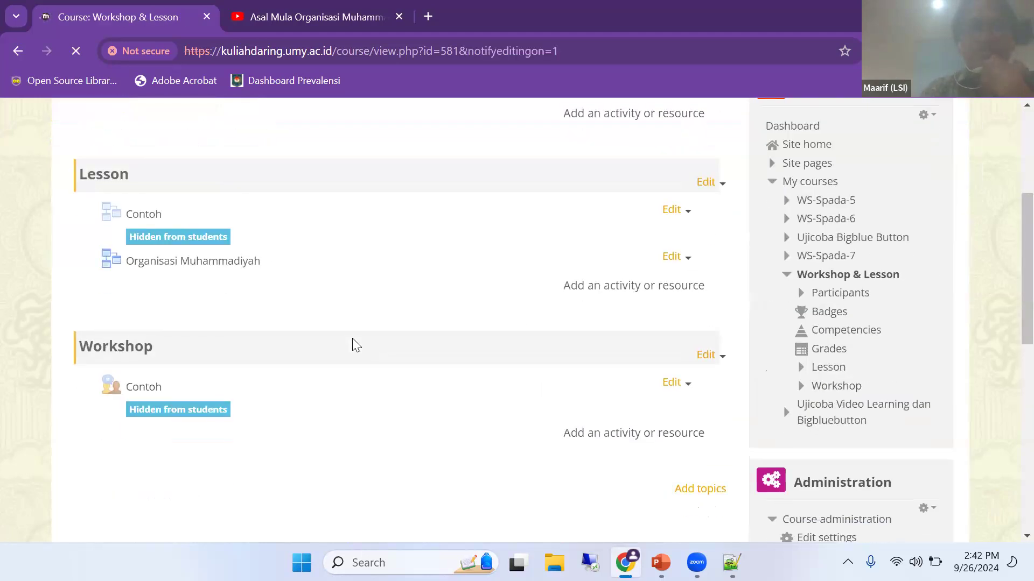
scroll(356, 344, down, 3)
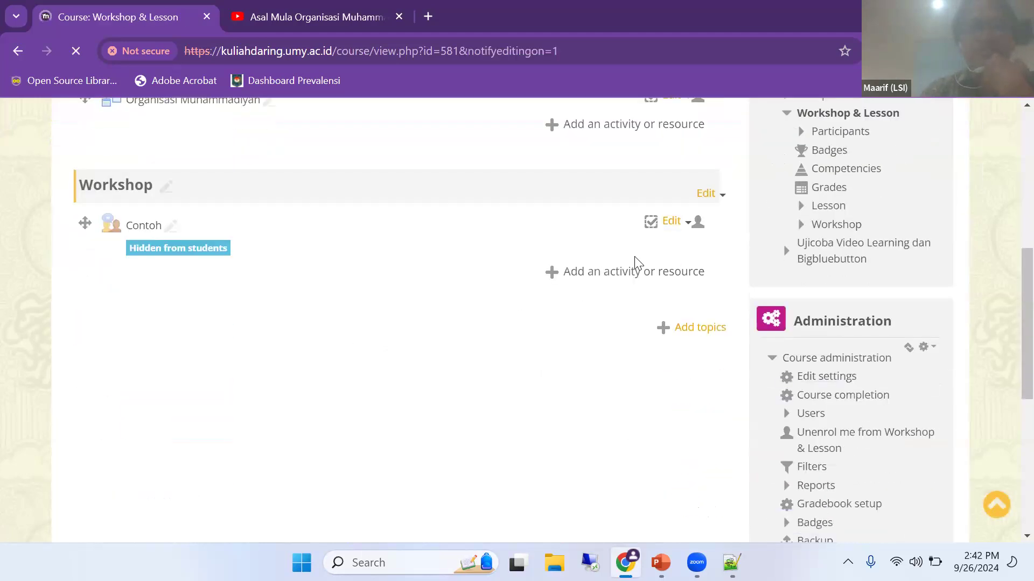
click(601, 278)
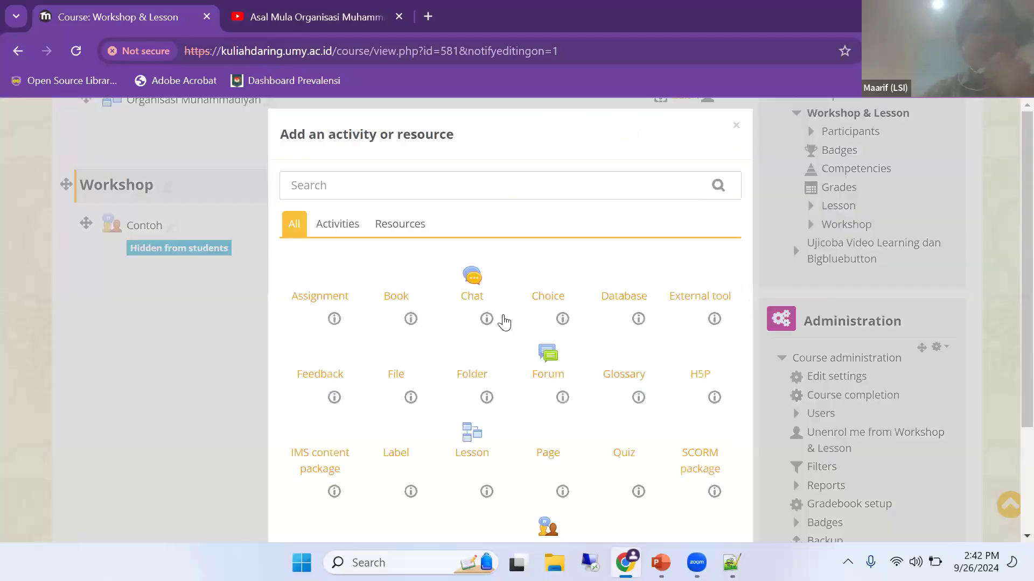
scroll(504, 322, down, 3)
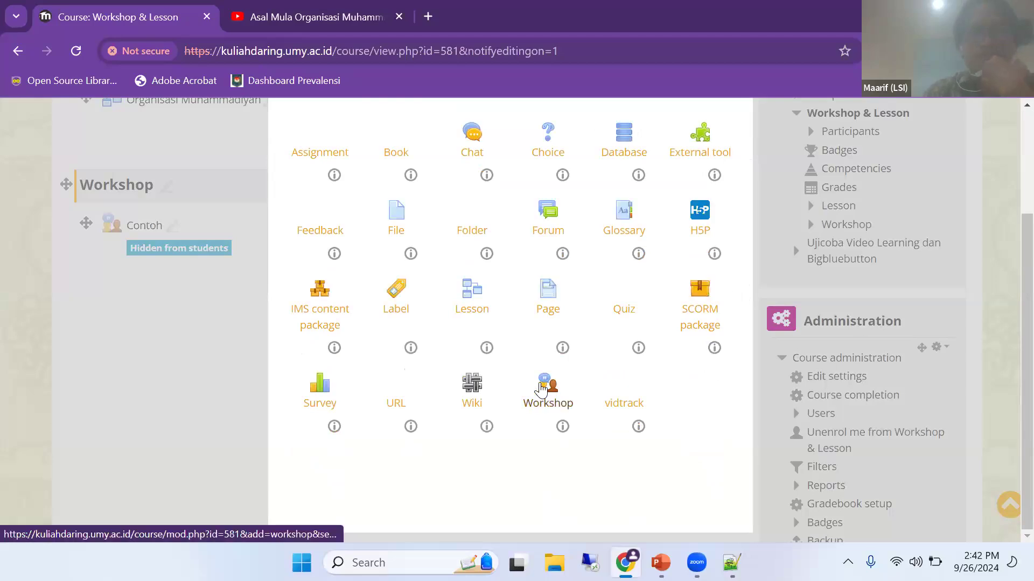
click(567, 381)
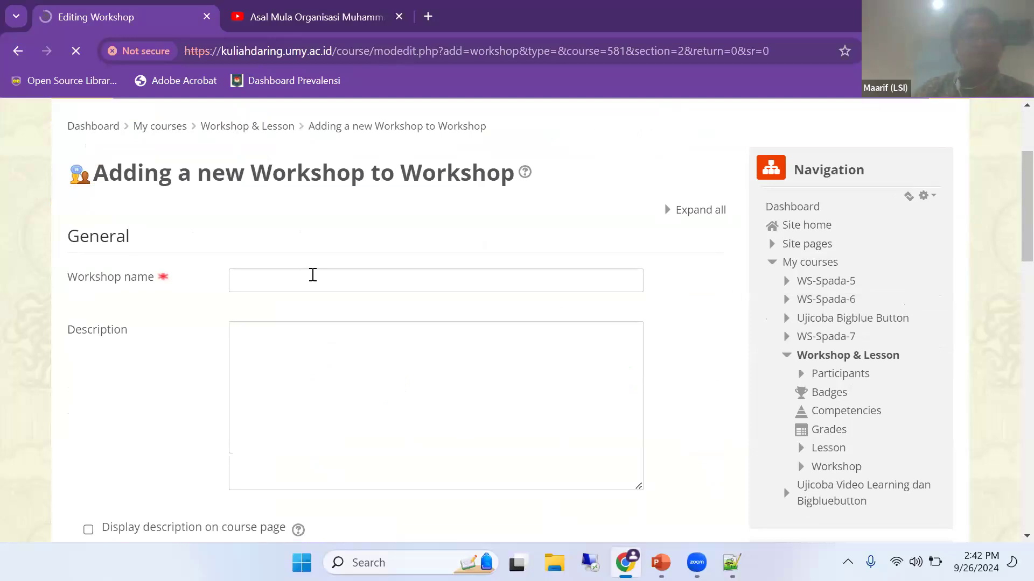
Name the new workshop "Tugas Pembuatan Makalah".
click(313, 276)
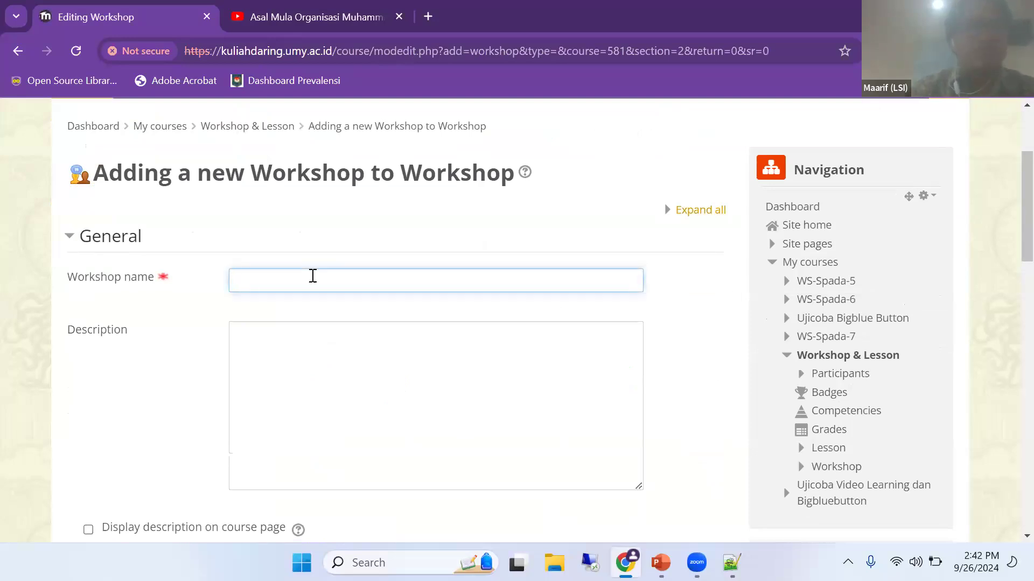
text(Tugas )
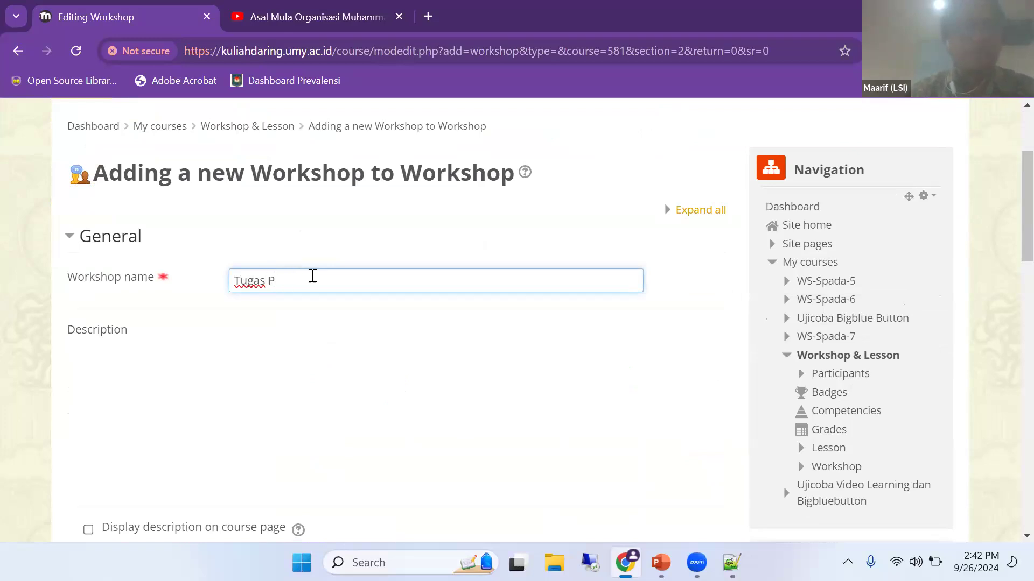
text(Pembuatan Makalah)
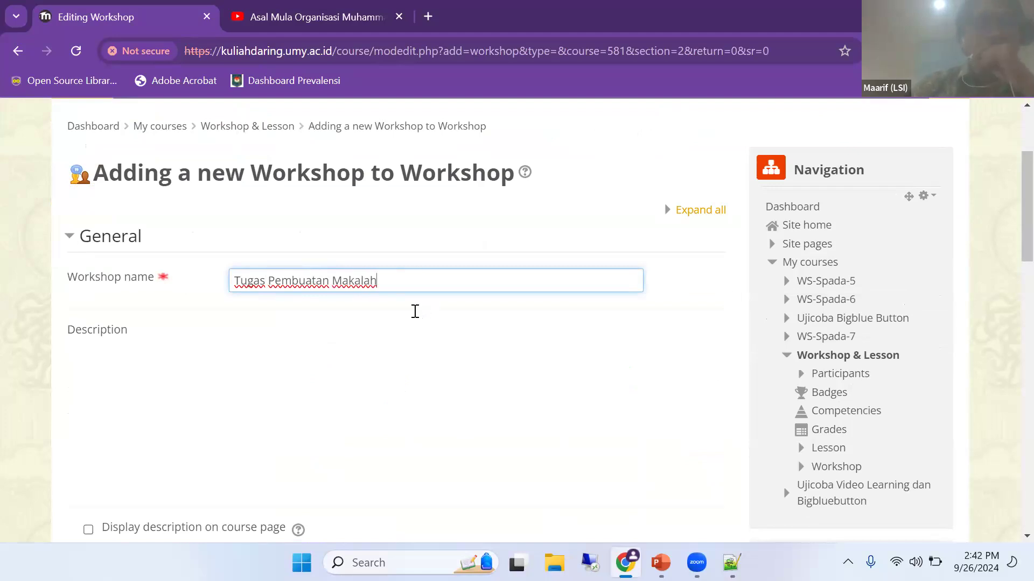
Enter the workshop description: Buatlah makalah tentang "Bullying di Kampus".
scroll(413, 310, down, 3)
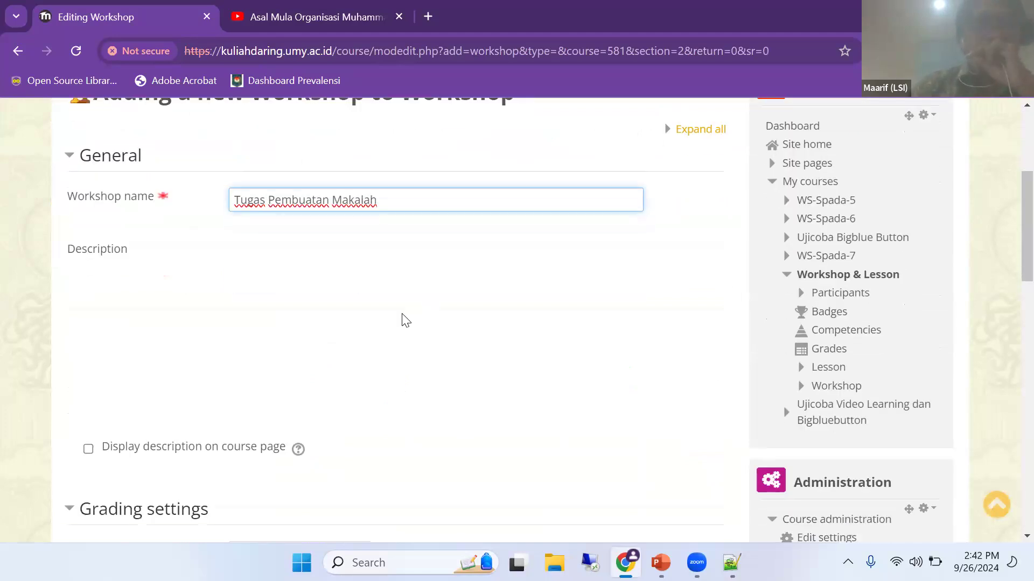
click(384, 257)
scroll(323, 217, down, 4)
scroll(478, 231, up, 3)
scroll(660, 277, up, 3)
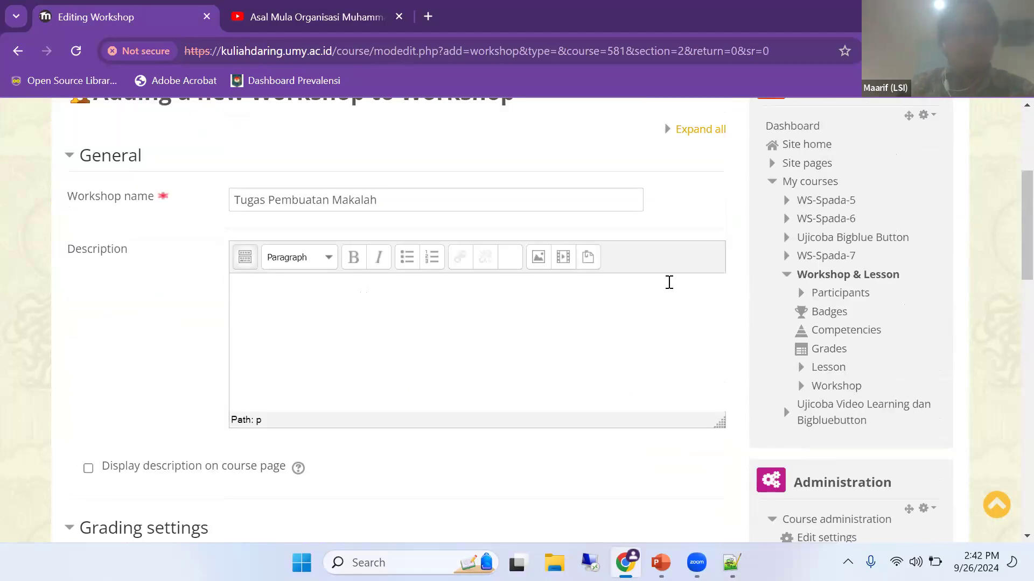
text(Bu)
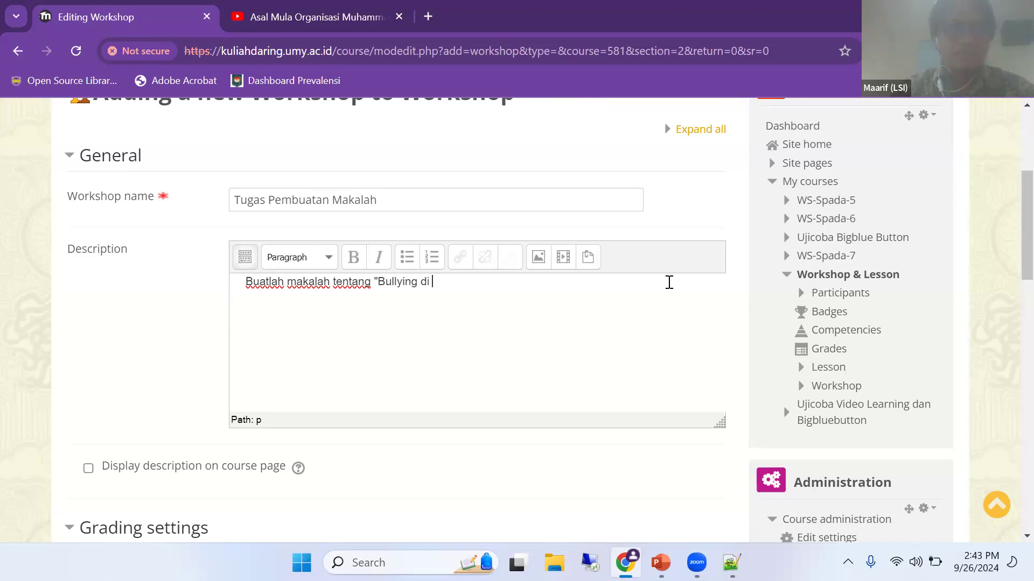
text(")
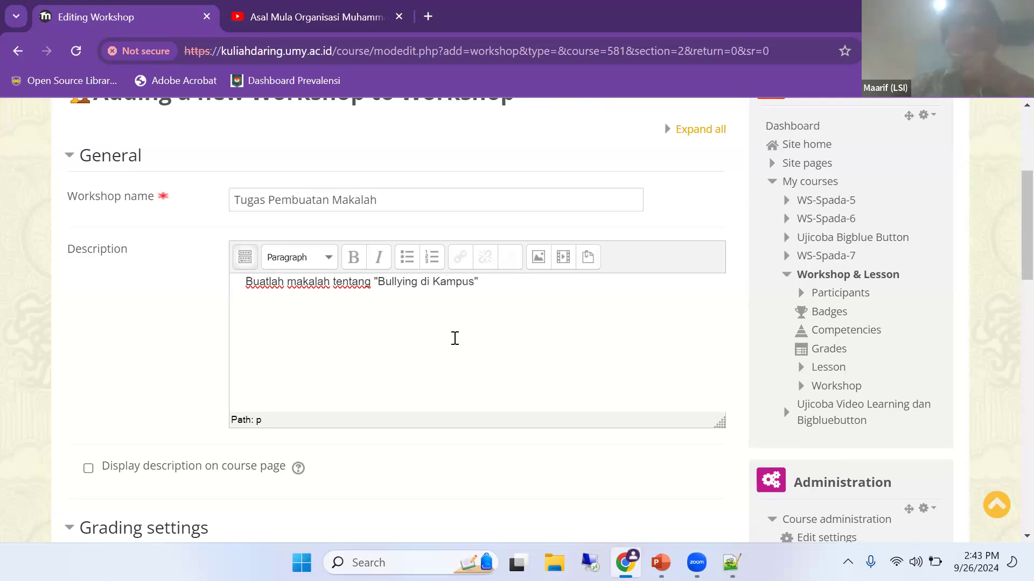
Examine the workshop's grading settings, including the available grading strategies and the submission and assessment grades, leaving Accumulative grading selected.
scroll(455, 340, down, 3)
scroll(399, 318, down, 3)
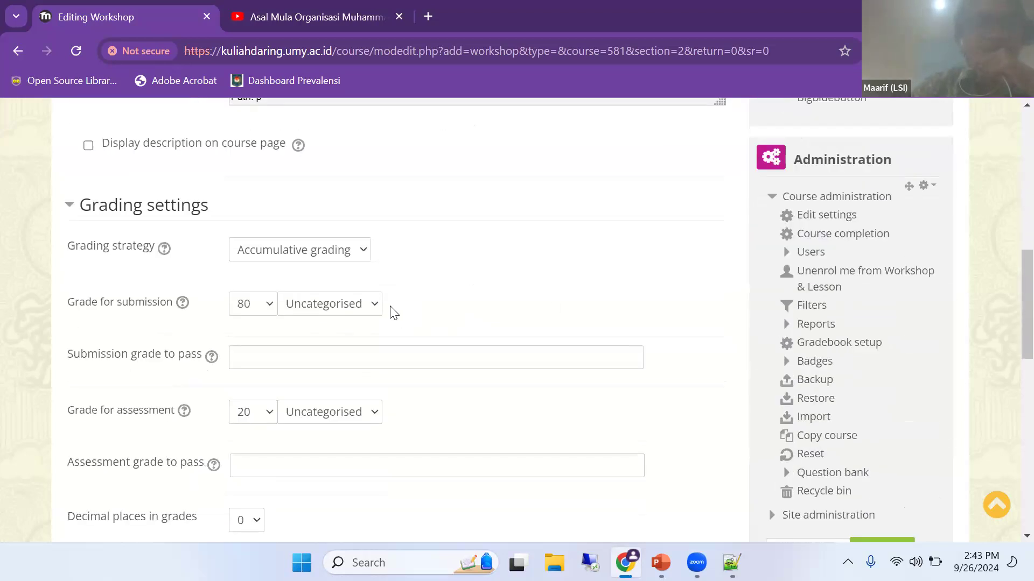
scroll(350, 270, up, 2)
scroll(322, 270, up, 4)
scroll(280, 263, down, 4)
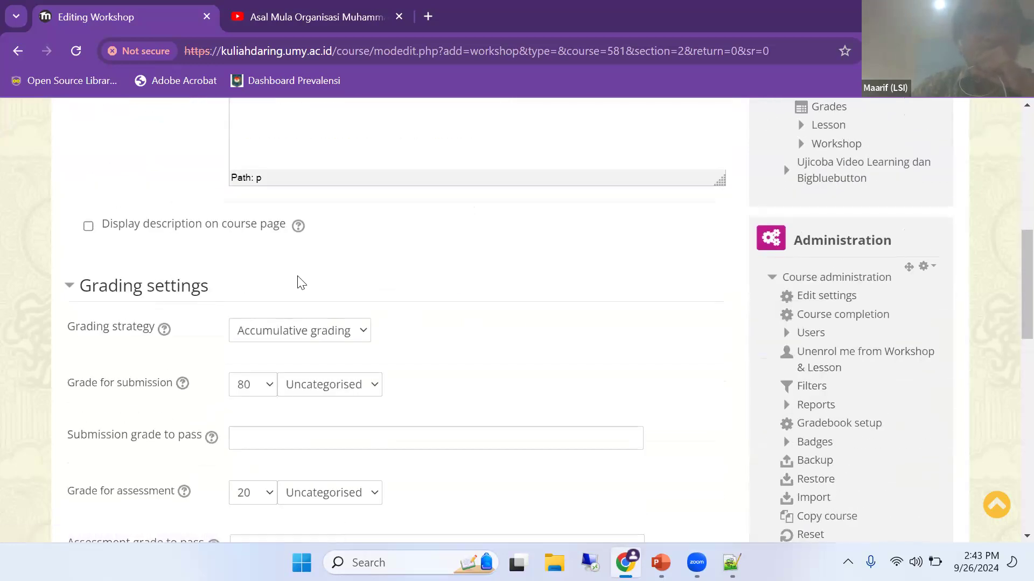
scroll(216, 297, down, 1)
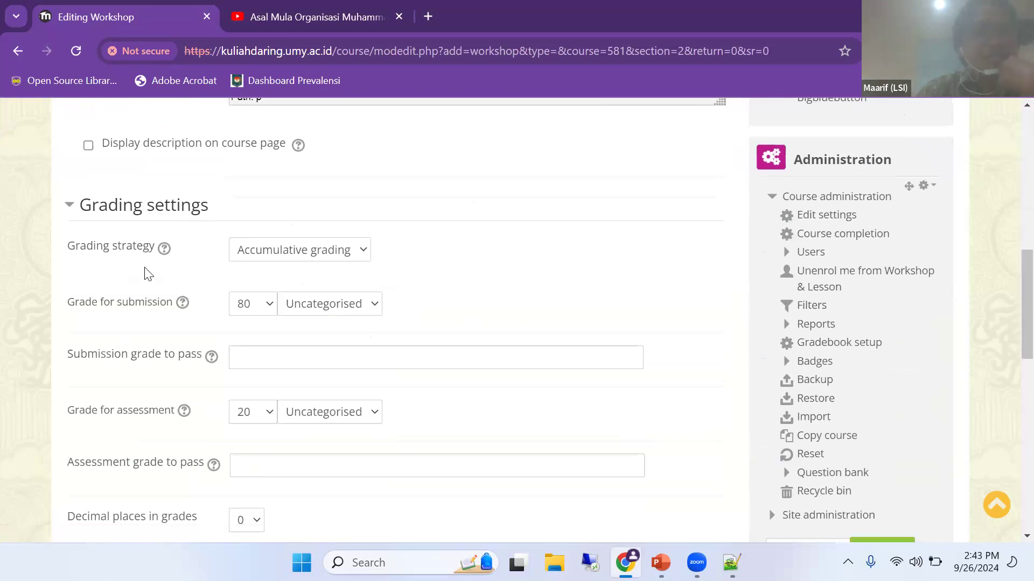
scroll(168, 271, down, 1)
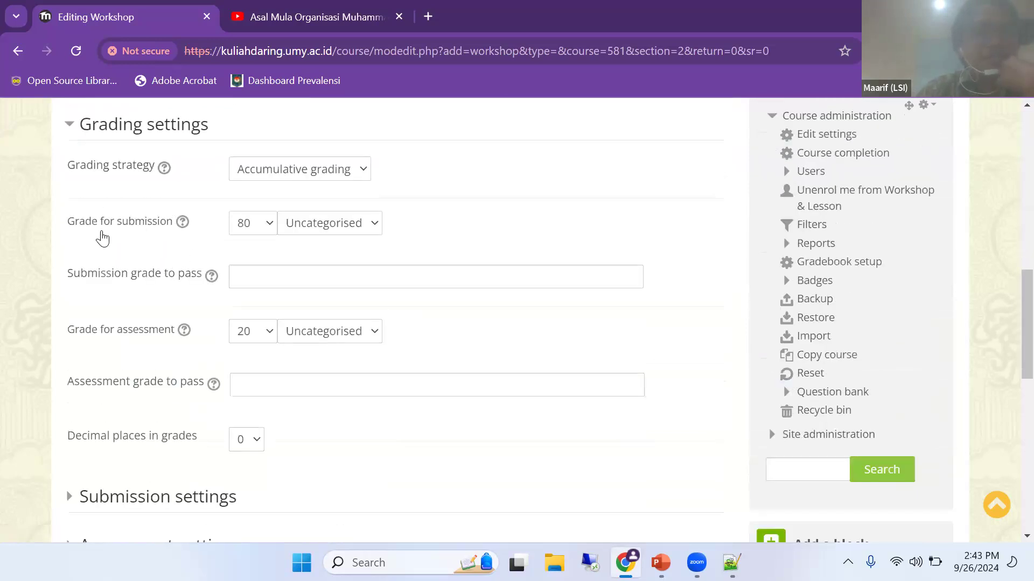
click(256, 179)
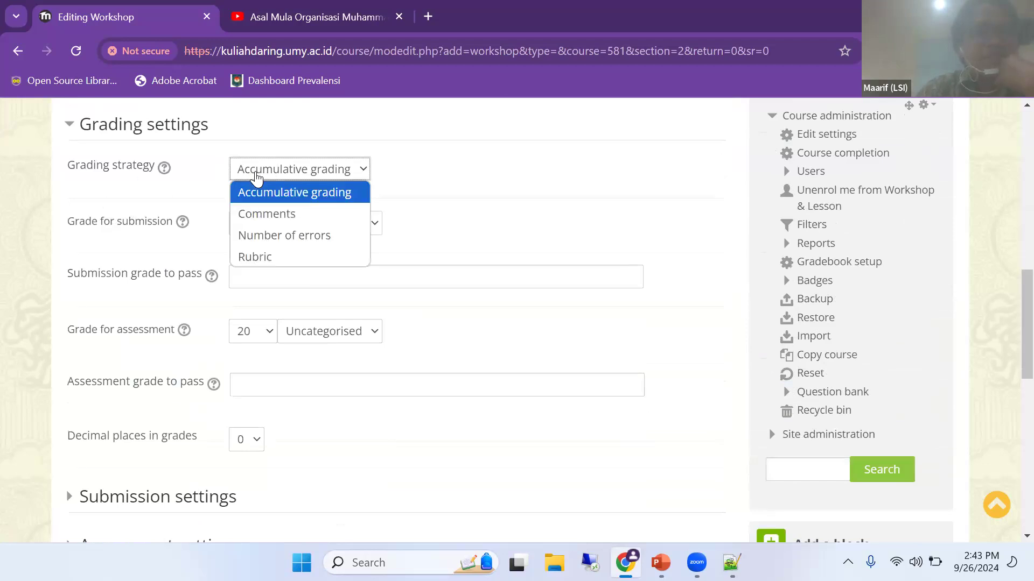
click(506, 165)
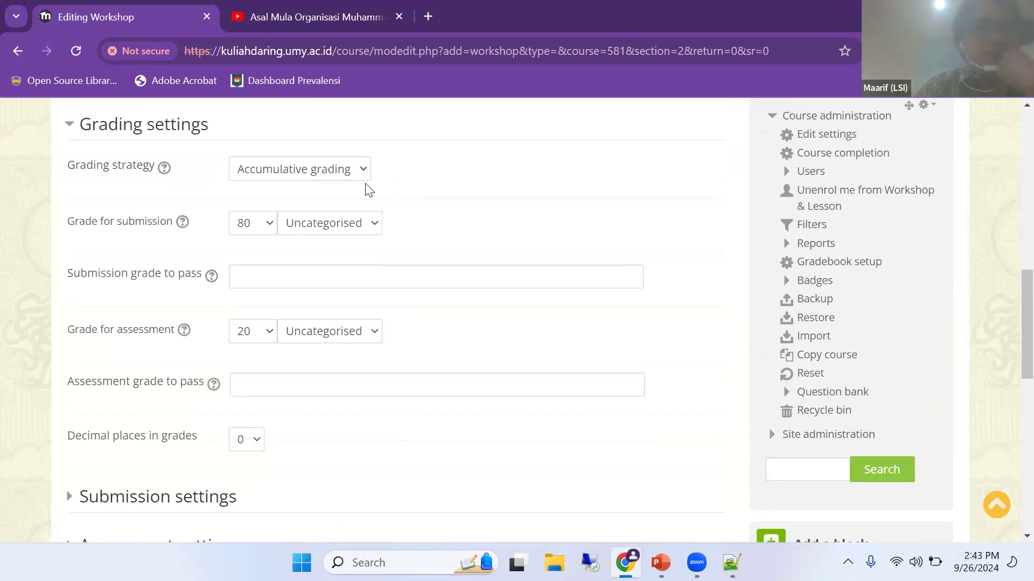
click(347, 177)
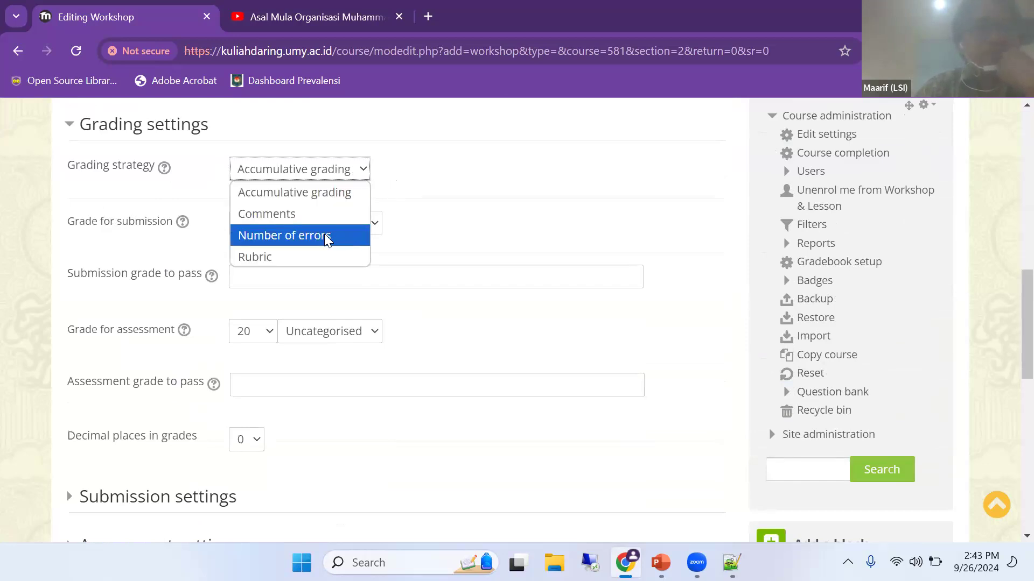
click(446, 185)
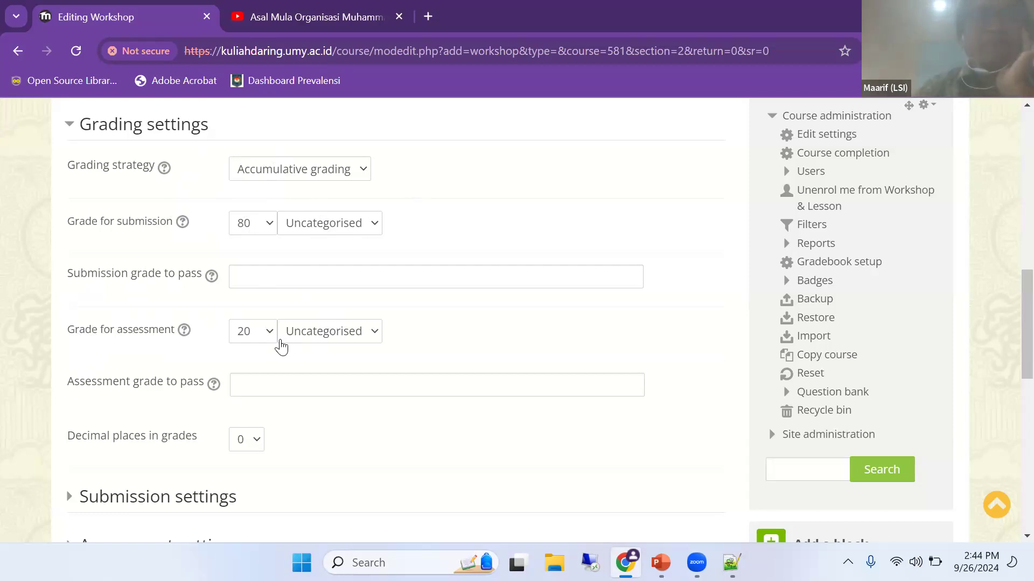
scroll(270, 345, down, 3)
scroll(208, 238, up, 2)
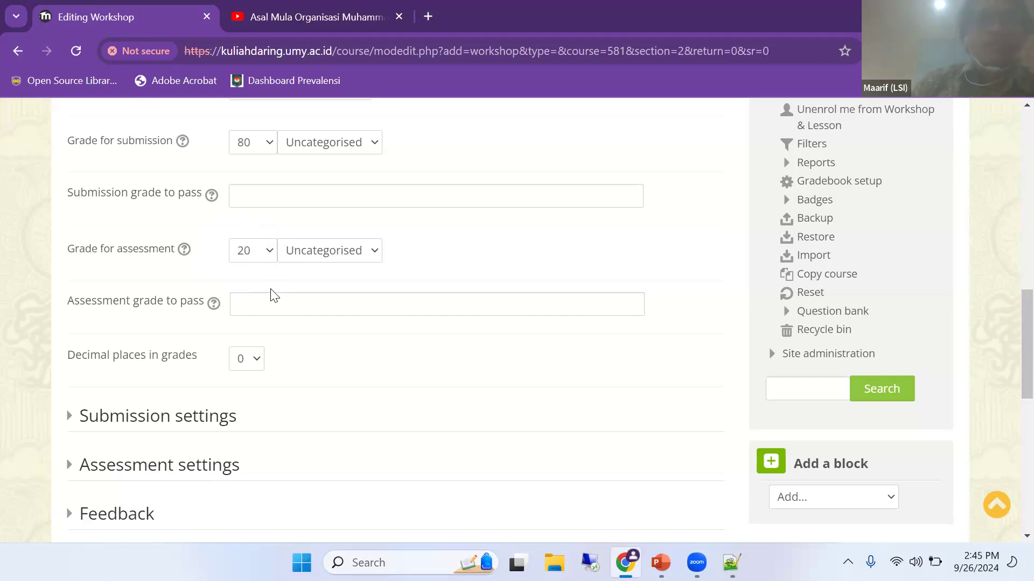
Enter the workshop's instructions for submission: "Silahkan submit makalah anda..".
scroll(253, 302, down, 1)
click(172, 336)
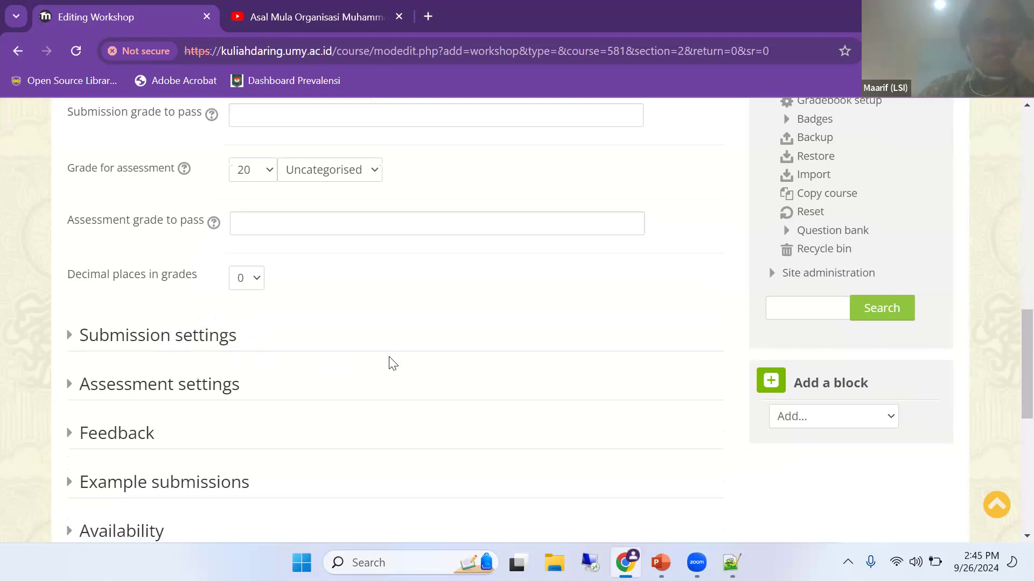
scroll(367, 333, down, 3)
click(305, 276)
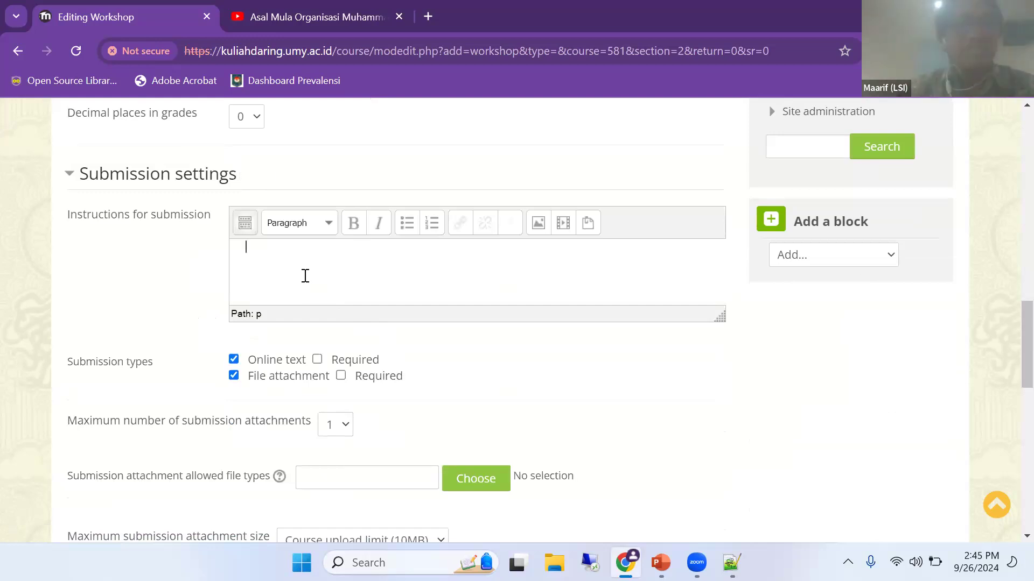
text(Sil)
key(BackSpace)
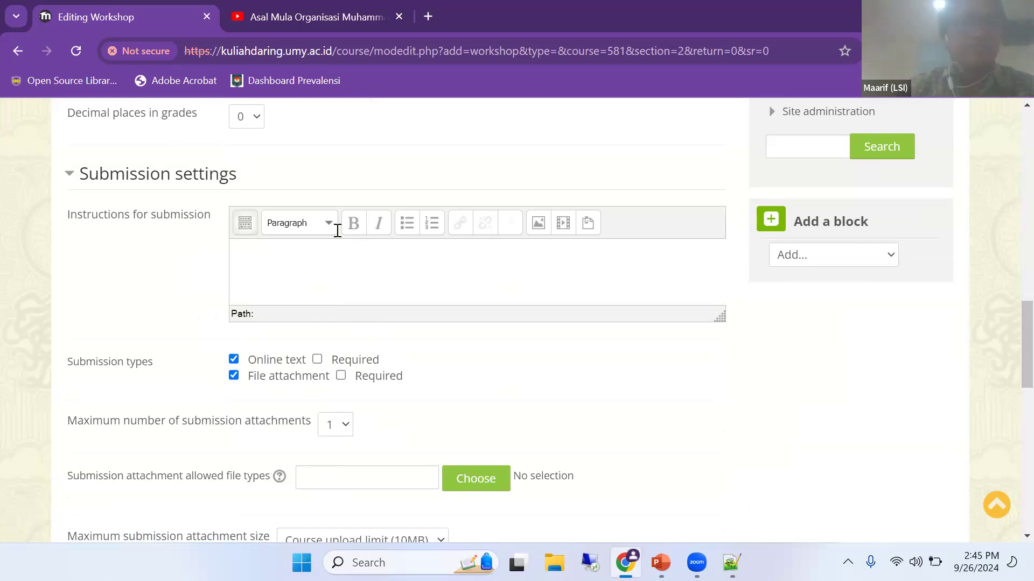
scroll(337, 228, down, 1)
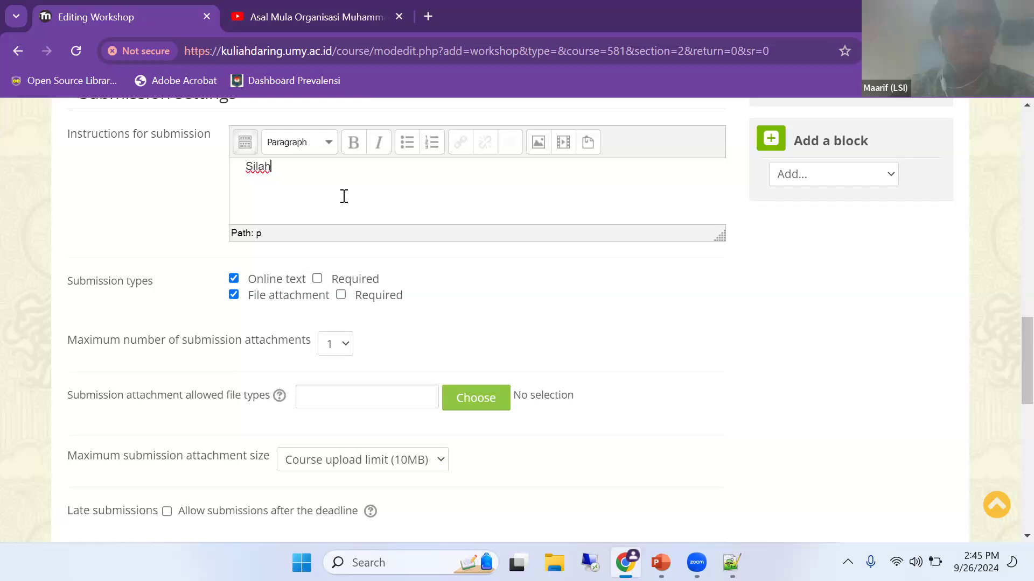
key(BackSpace)
key(BackSpace)
text(n )
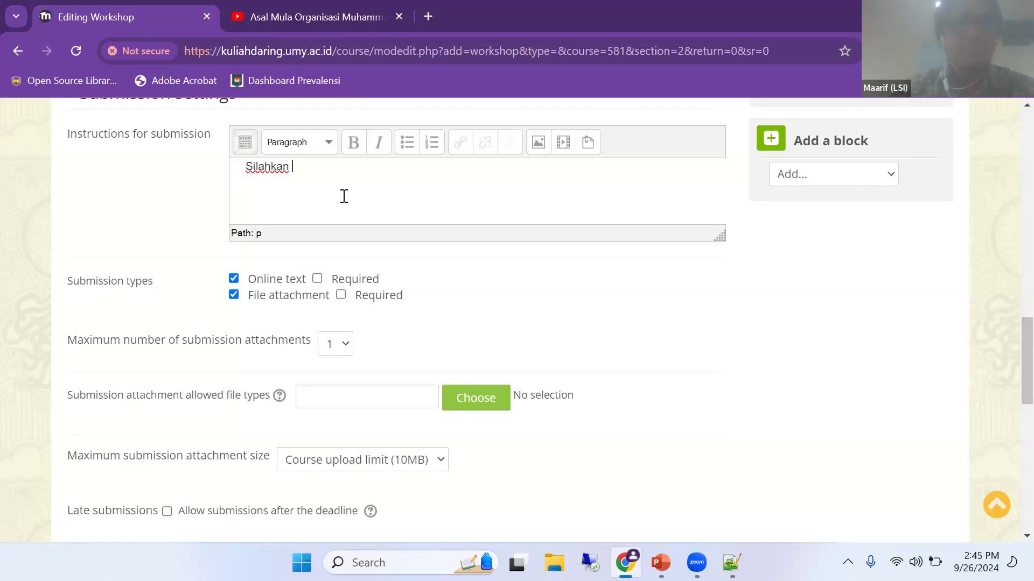
text(submit )
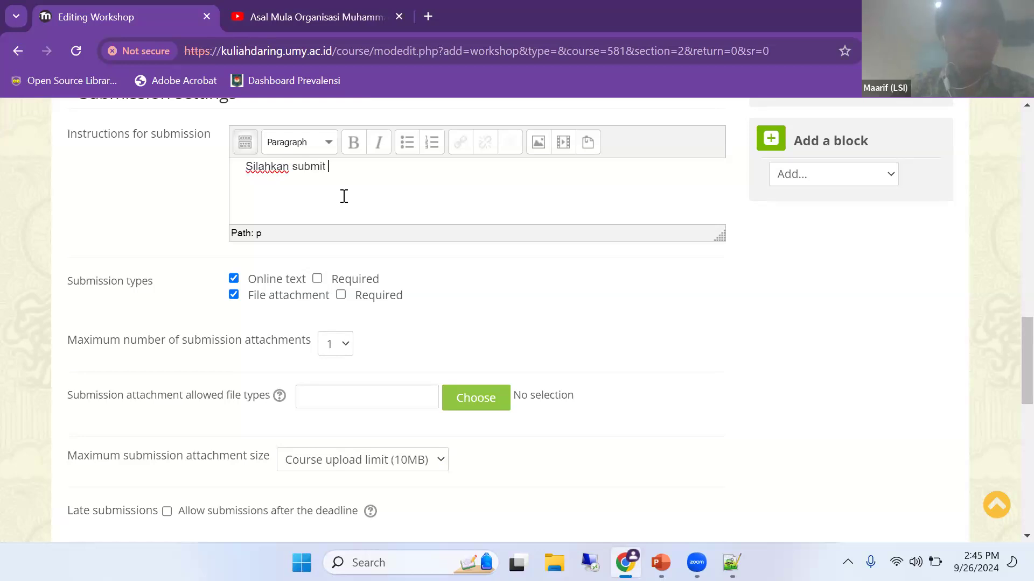
text(makalah anda..)
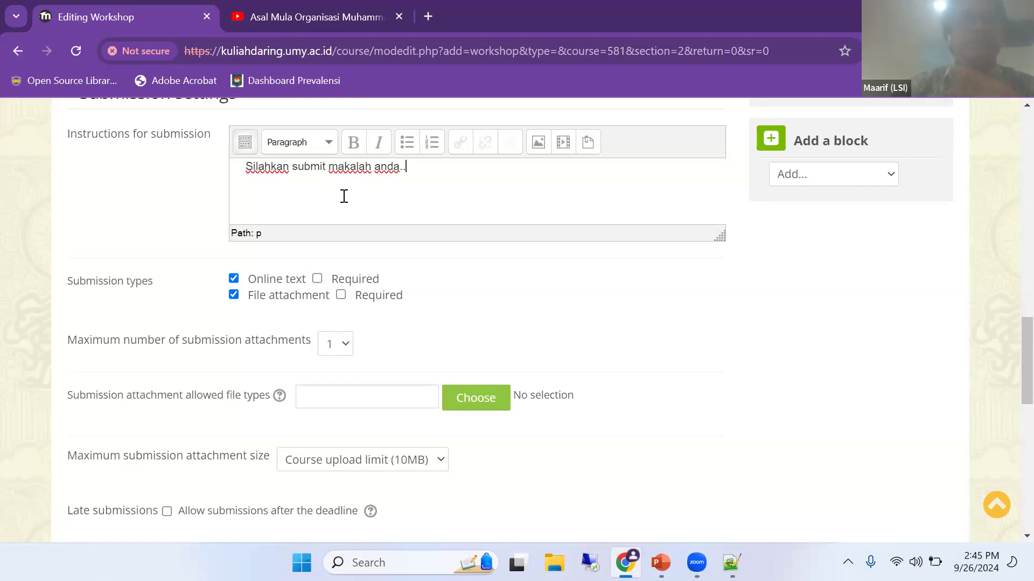
Restrict the workshop's submission types to online text only, with file attachments turned off.
scroll(156, 261, down, 1)
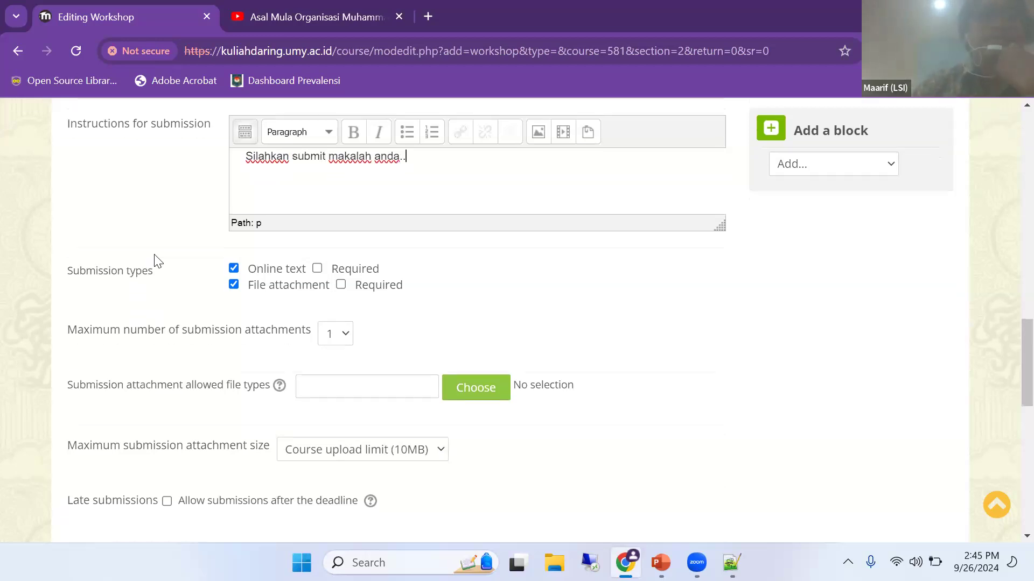
scroll(155, 253, down, 2)
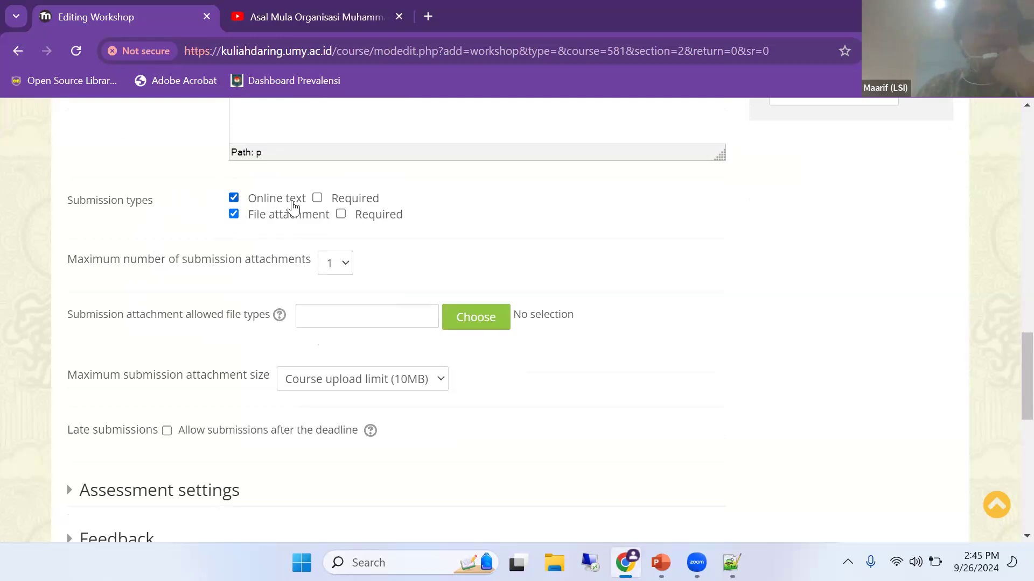
click(233, 214)
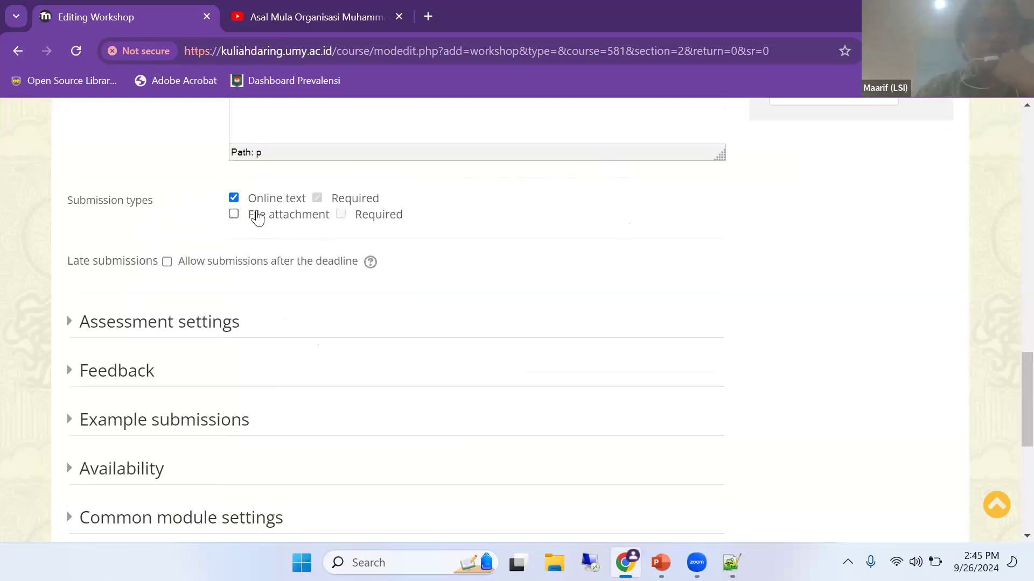
scroll(282, 227, down, 1)
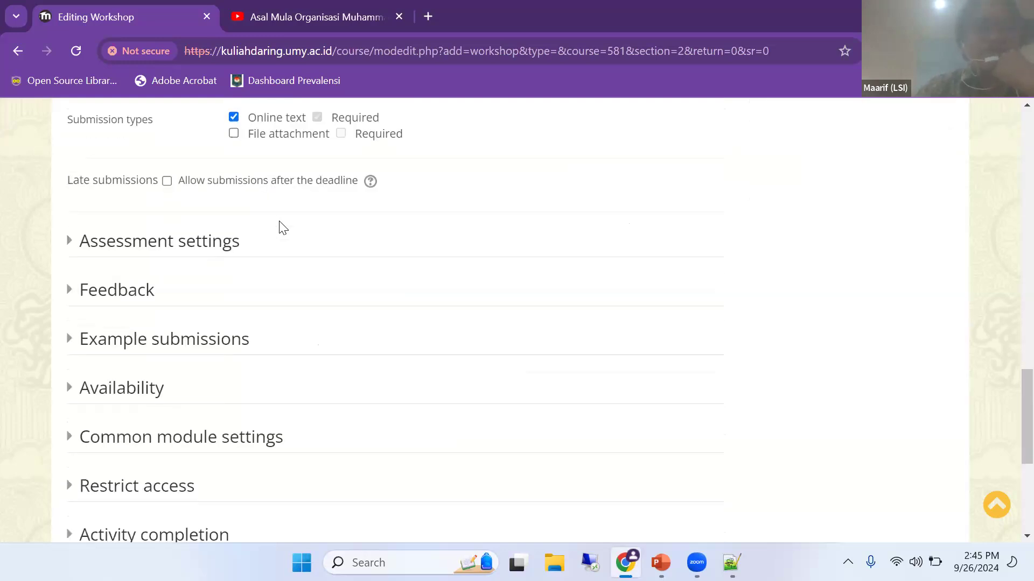
click(233, 133)
click(234, 117)
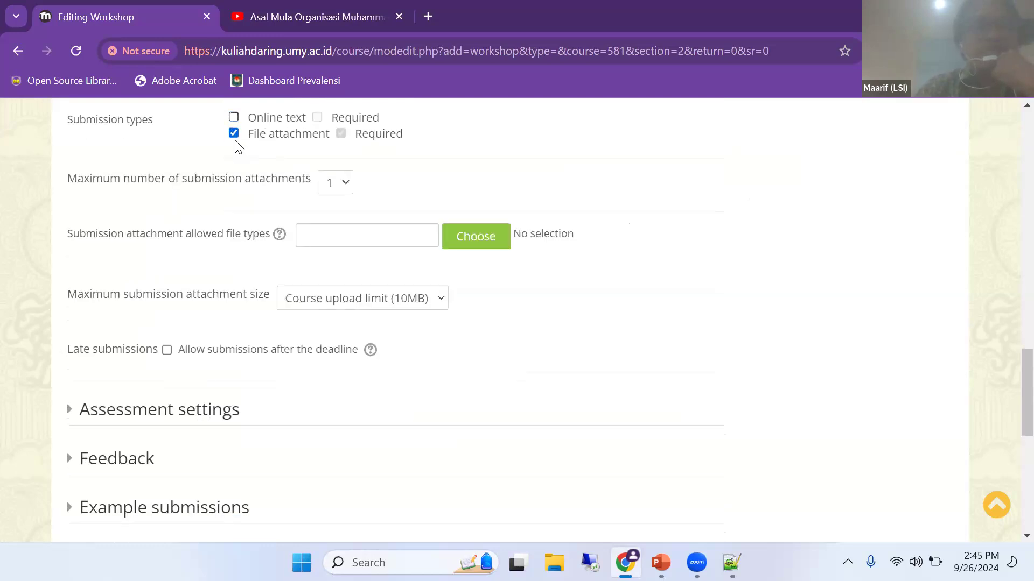
click(233, 118)
click(233, 134)
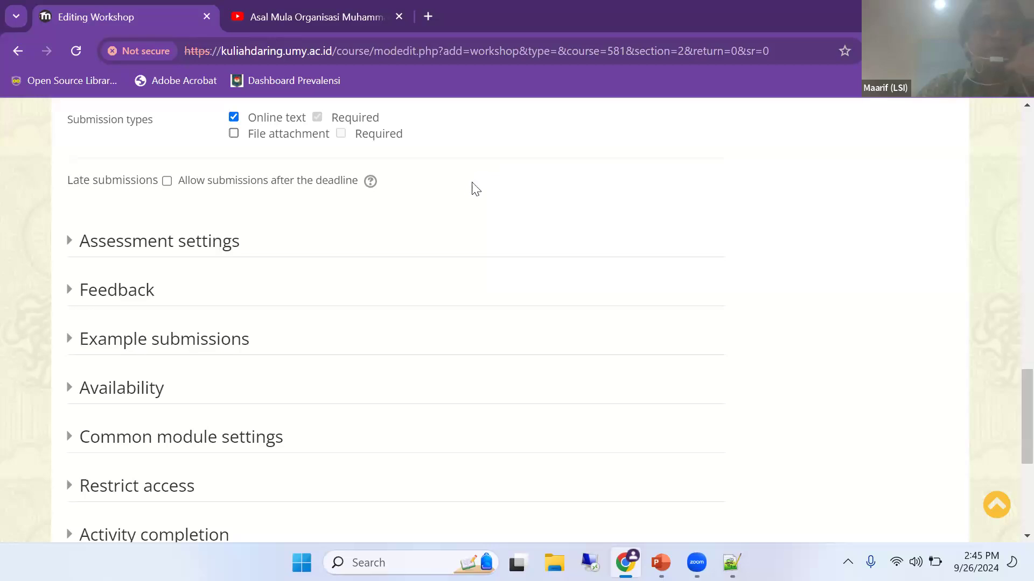
Enter the workshop's instructions for assessment: "Silahkan nilai pekerjaan teman anda sesuai yang ditetapkan (format ditententukan)".
scroll(385, 240, down, 2)
click(104, 166)
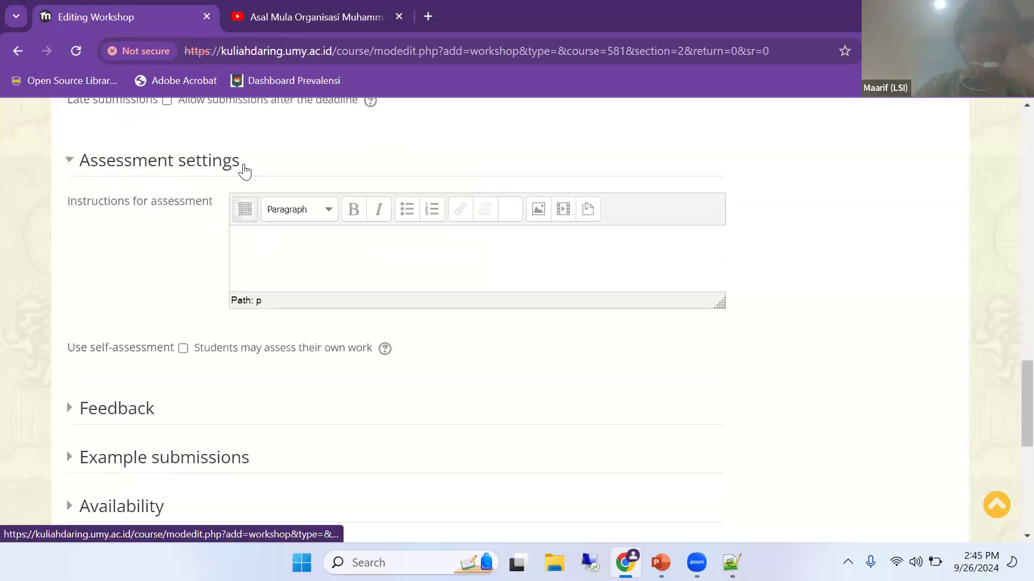
click(335, 253)
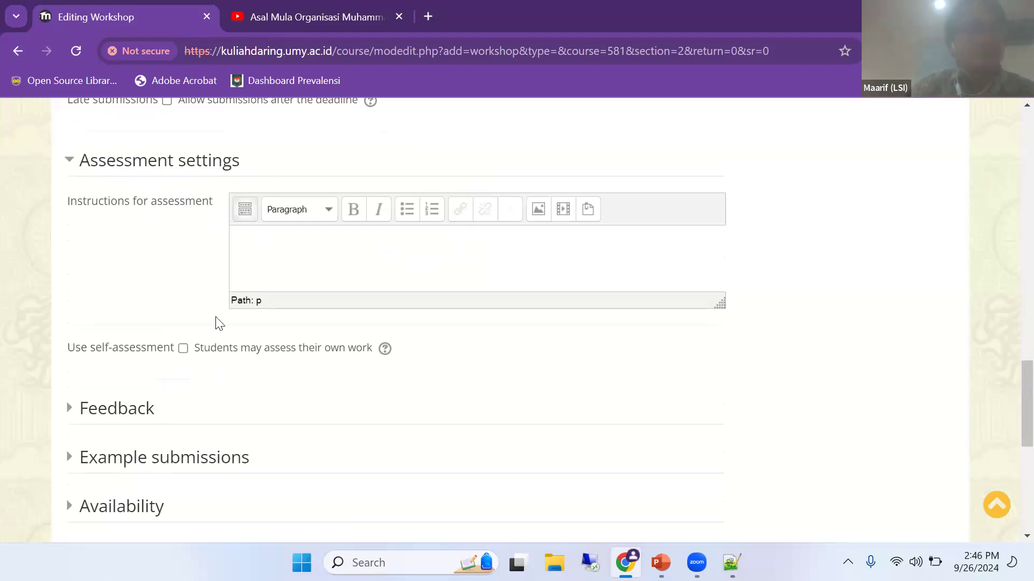
scroll(199, 310, down, 1)
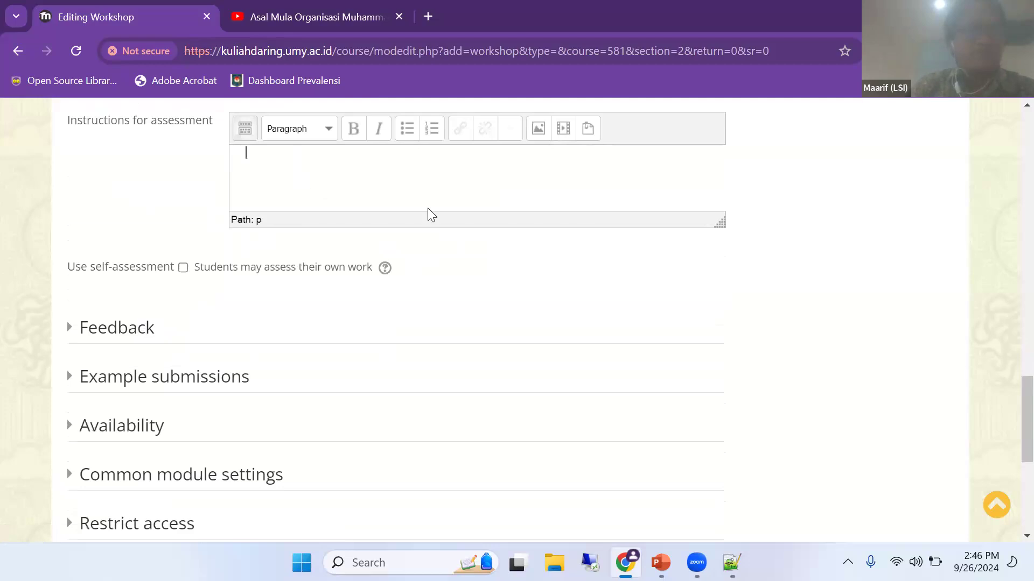
scroll(676, 194, up, 2)
scroll(704, 201, up, 1)
scroll(703, 201, down, 1)
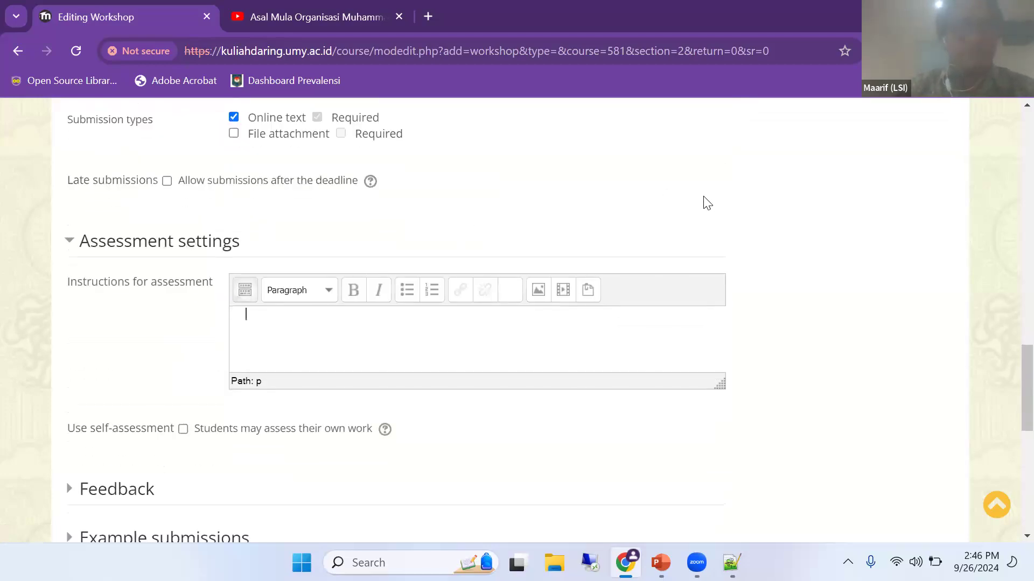
text(ahk)
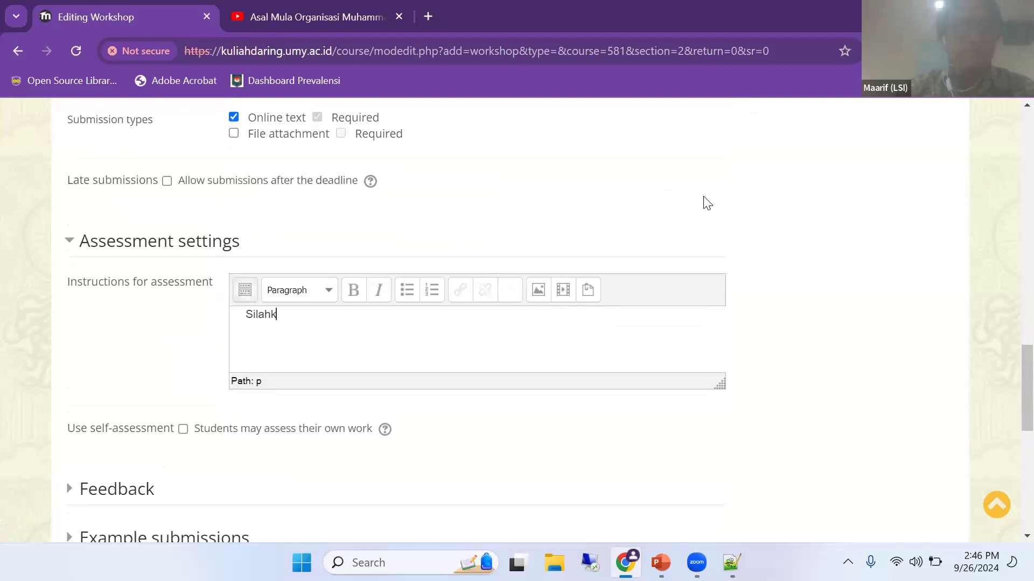
key(BackSpace)
text(kan nilai pekerjaan teman a)
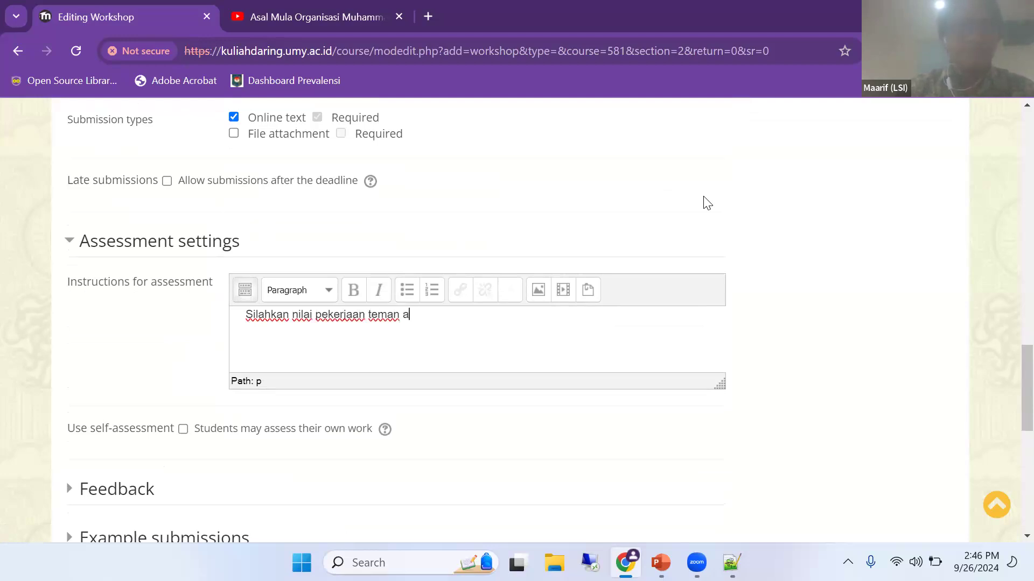
text(nda sesuai y)
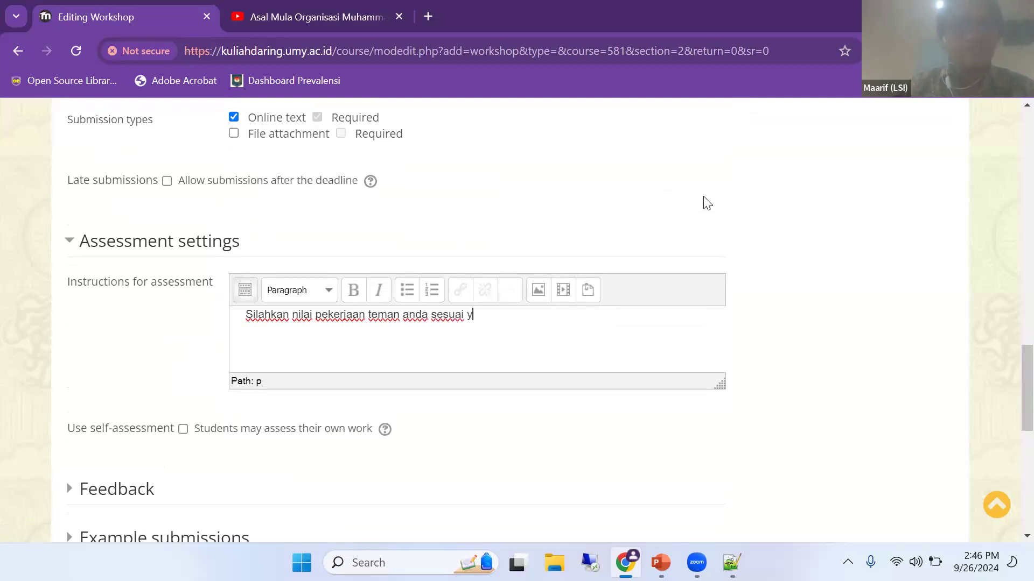
text(ang diteata)
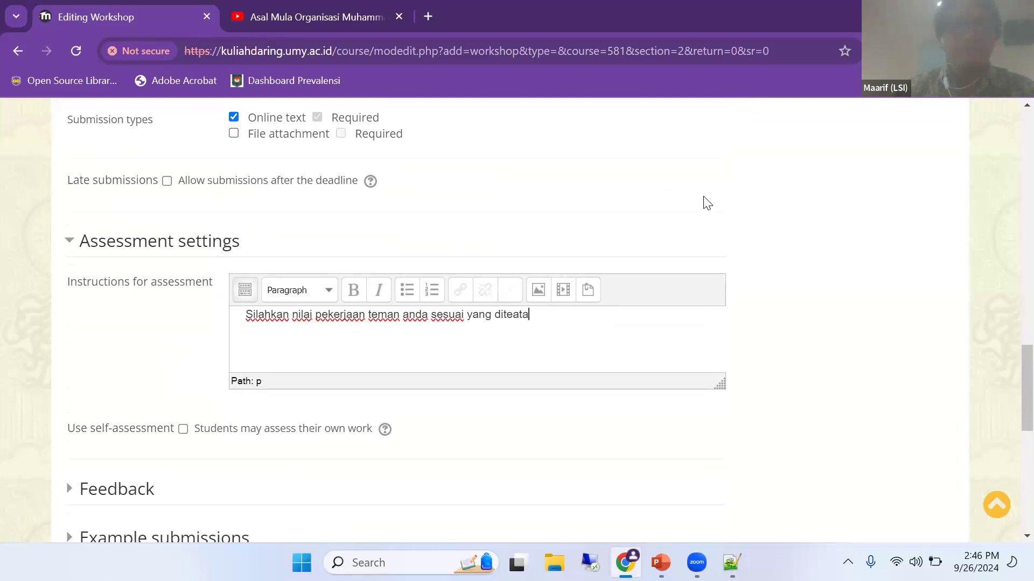
key(BackSpace)
text(tapkan)
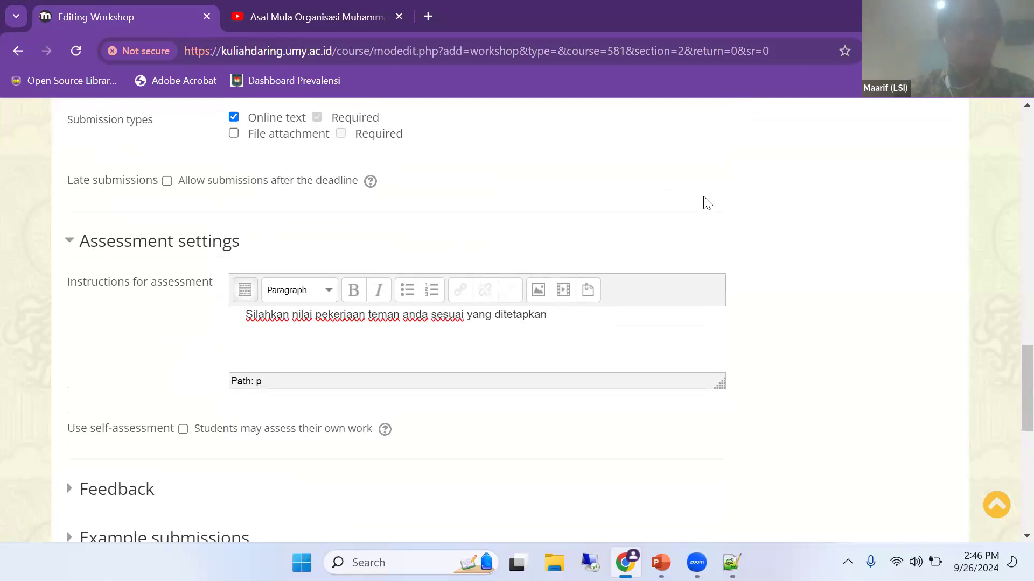
text( (format ditententukan))
Examine the workshop's feedback settings and overall feedback modes, trying Enabled and required before returning to Enabled and optional.
scroll(111, 319, down, 3)
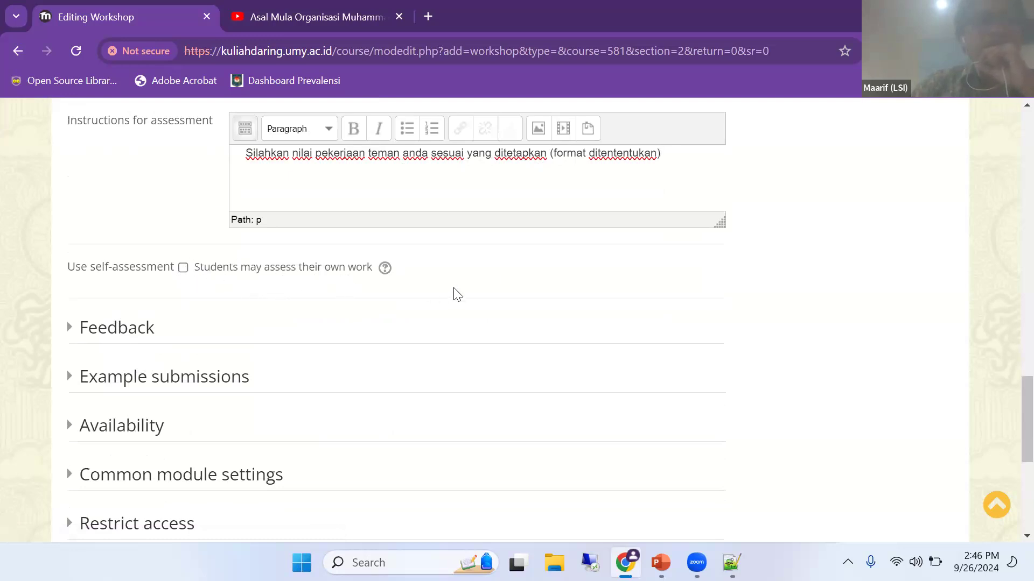
scroll(291, 295, up, 6)
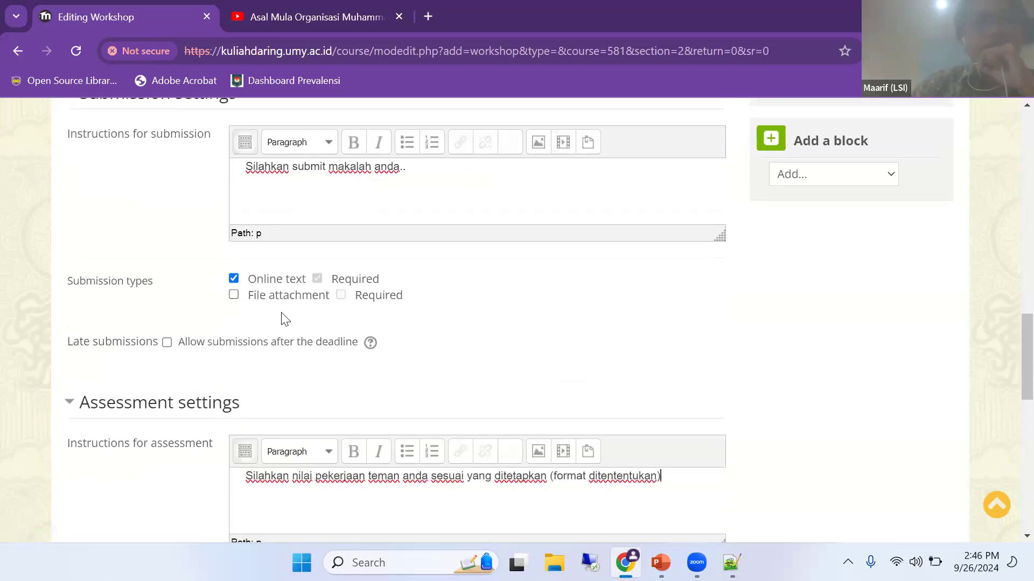
scroll(282, 319, down, 3)
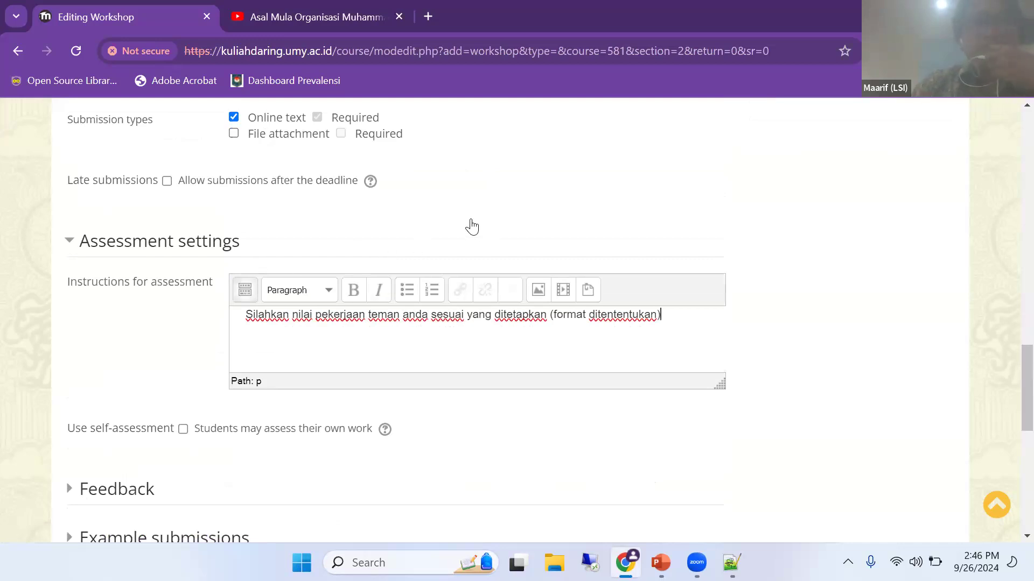
scroll(462, 231, down, 1)
scroll(361, 253, down, 1)
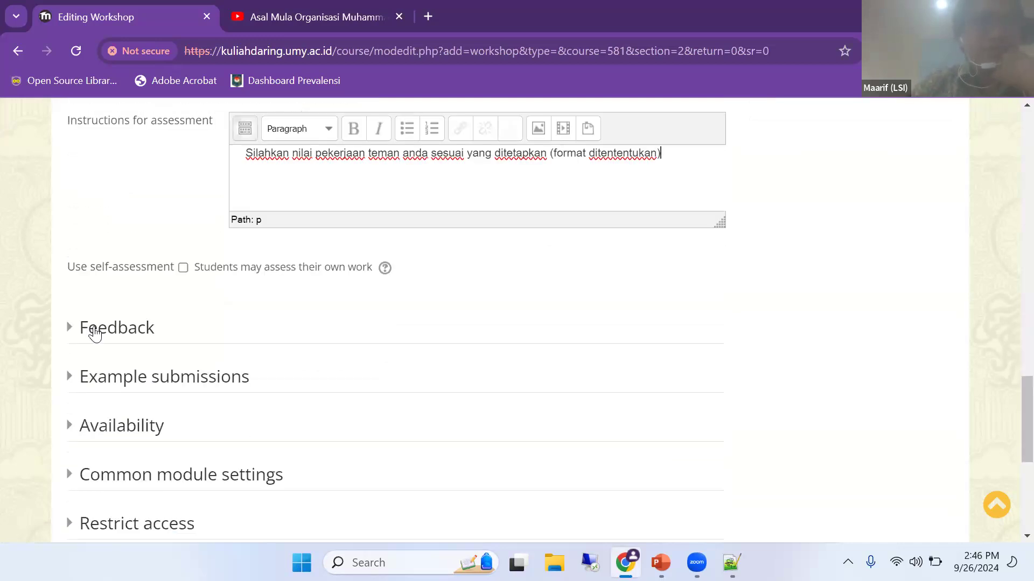
click(94, 331)
scroll(362, 323, down, 3)
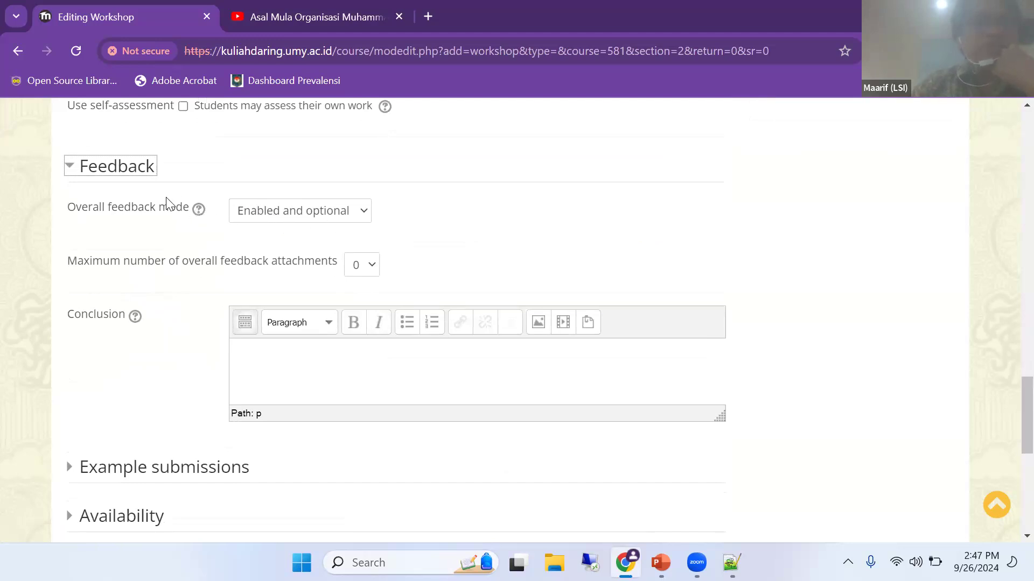
click(273, 221)
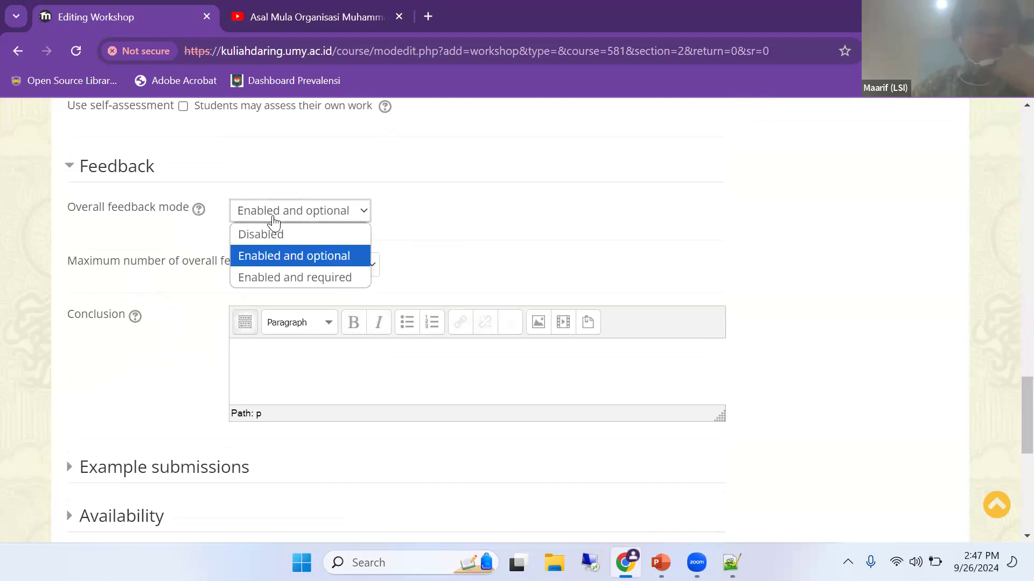
click(442, 221)
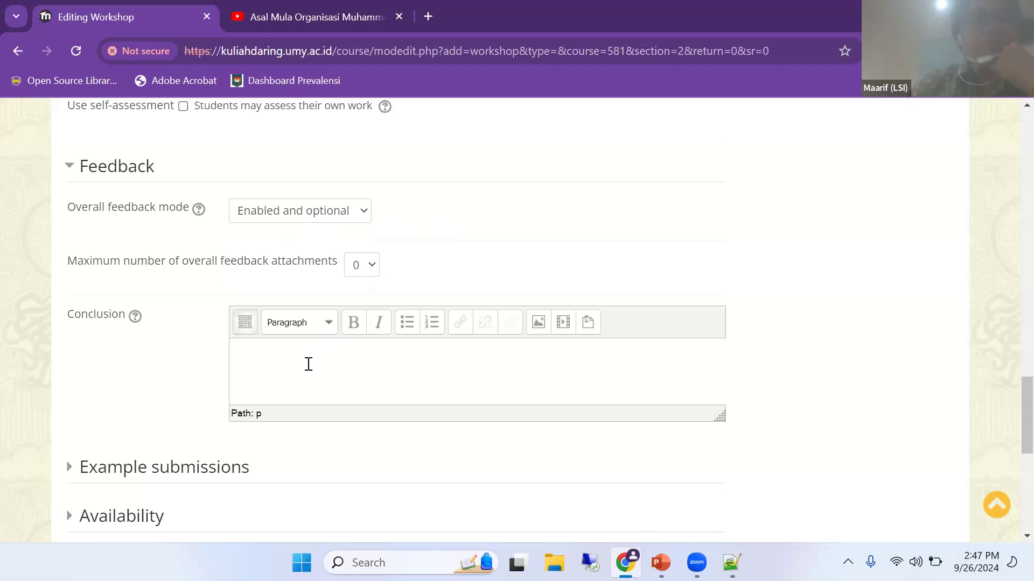
click(327, 213)
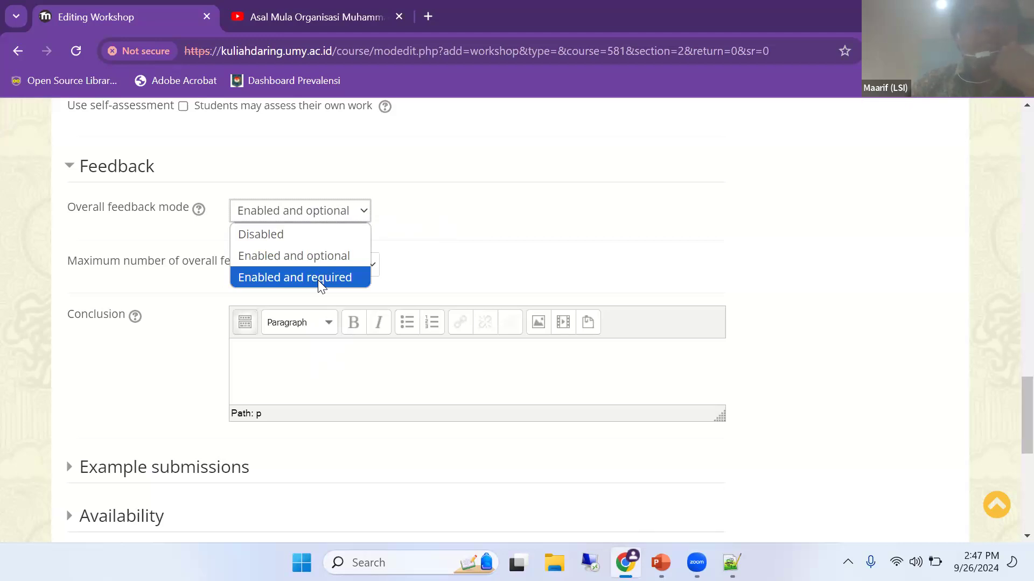
click(318, 280)
click(330, 212)
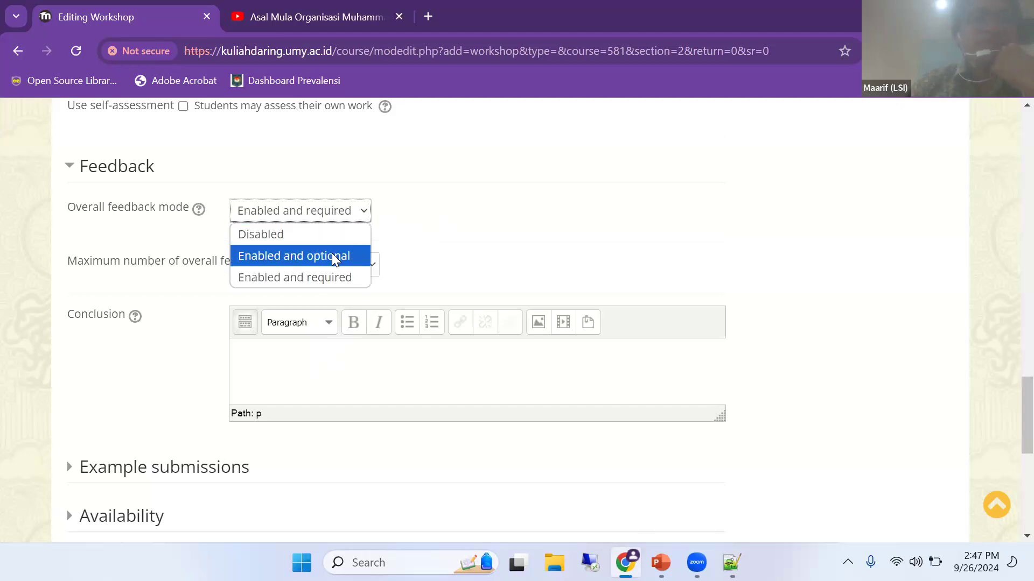
click(334, 255)
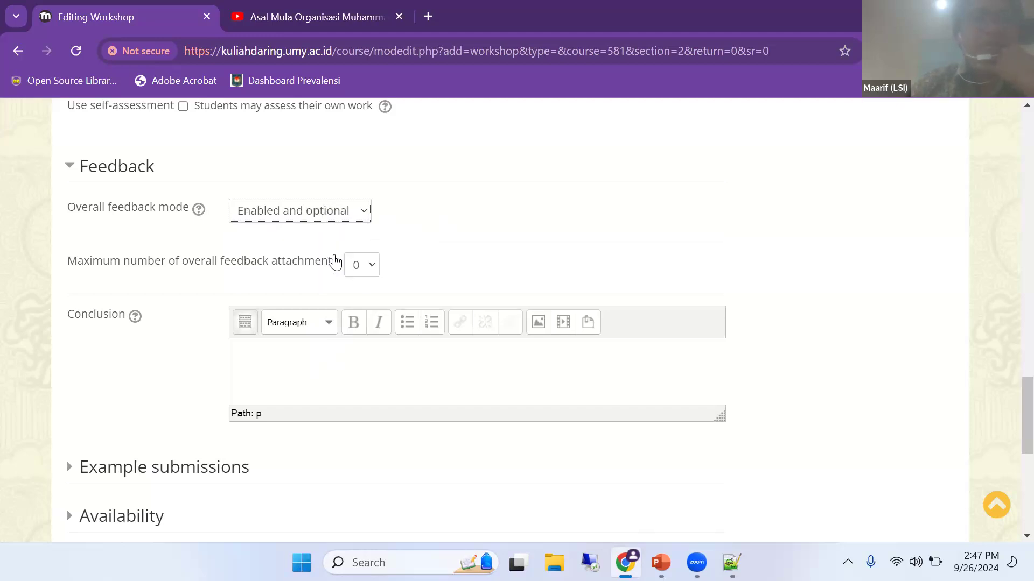
Open the workshop's example submissions settings and its availability settings for submission and assessment dates.
scroll(377, 248, down, 3)
click(111, 307)
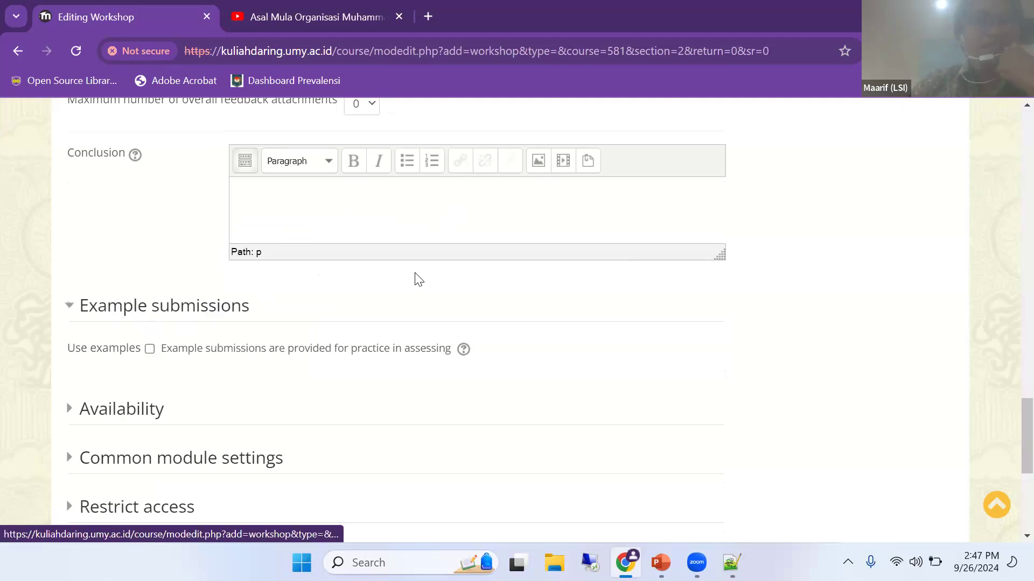
scroll(491, 288, down, 2)
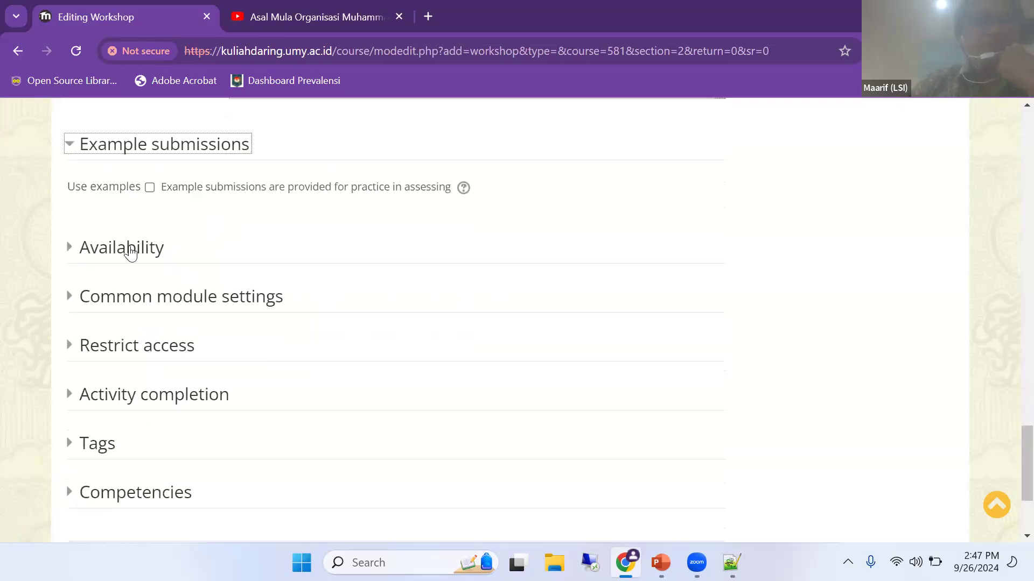
click(115, 253)
scroll(184, 260, down, 1)
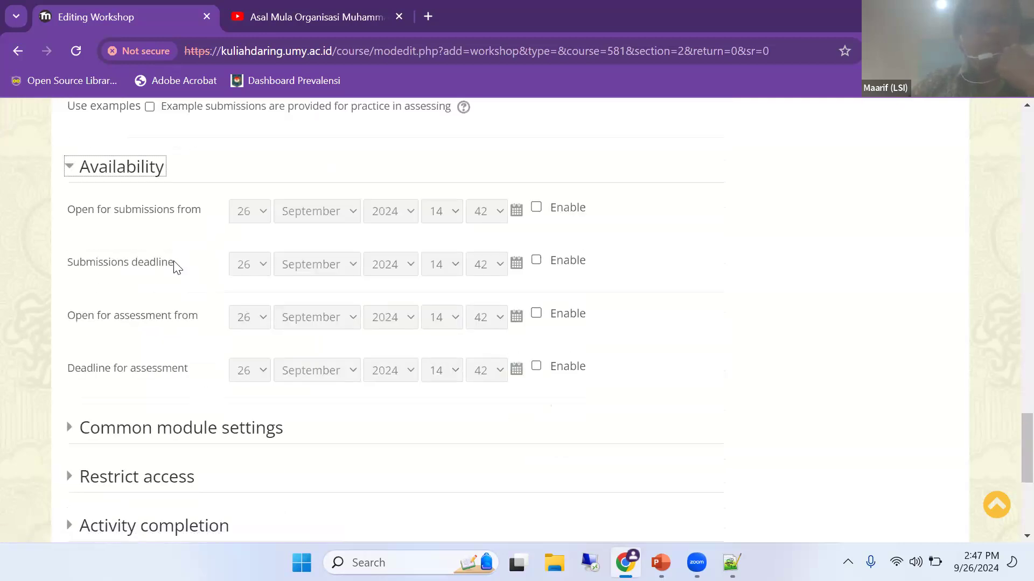
Enable the workshop's submissions opening date and submissions deadline, and set the opening time's minutes to 00.
scroll(187, 212, down, 1)
scroll(178, 194, up, 3)
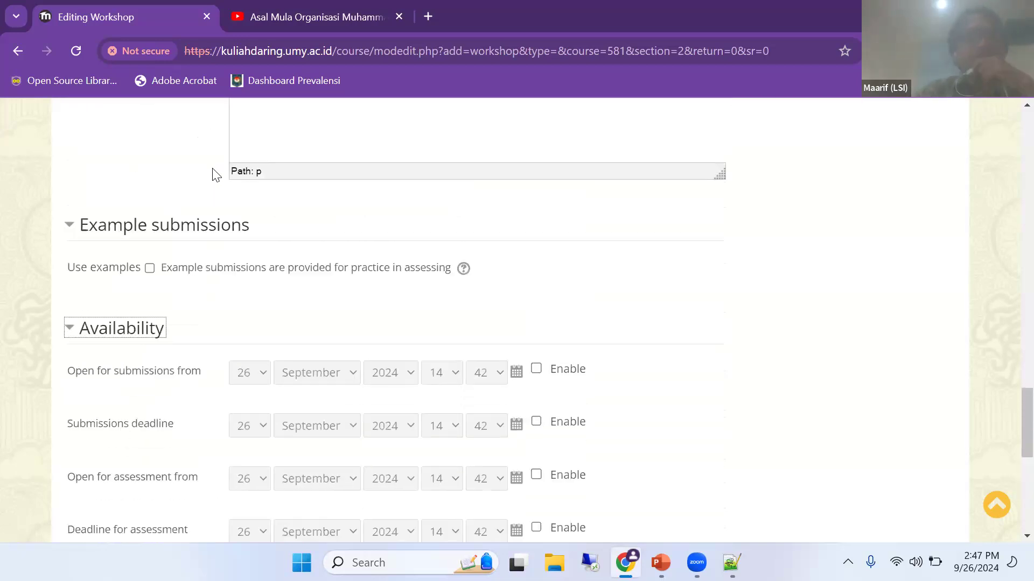
scroll(205, 180, up, 2)
scroll(232, 278, down, 4)
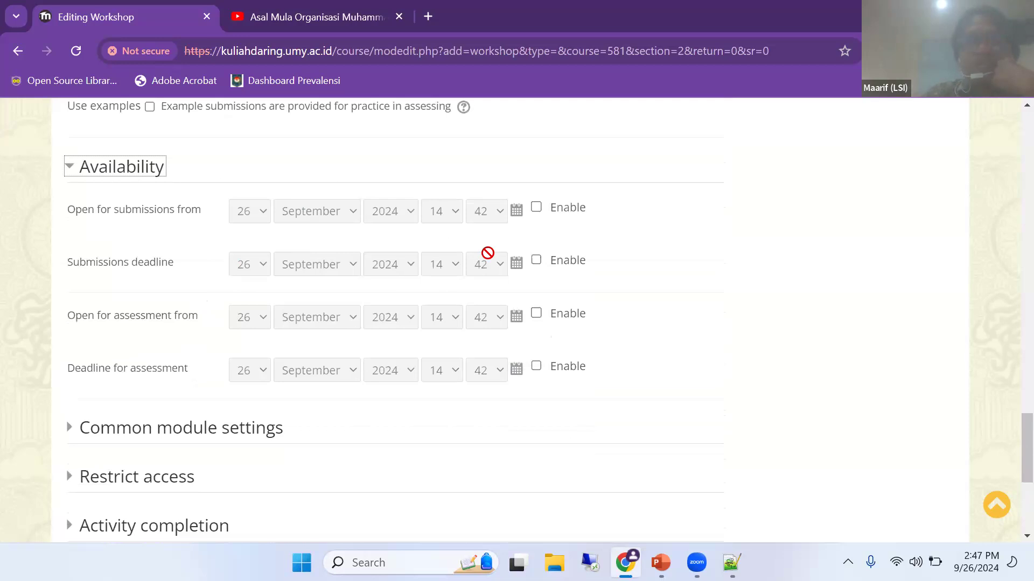
click(536, 208)
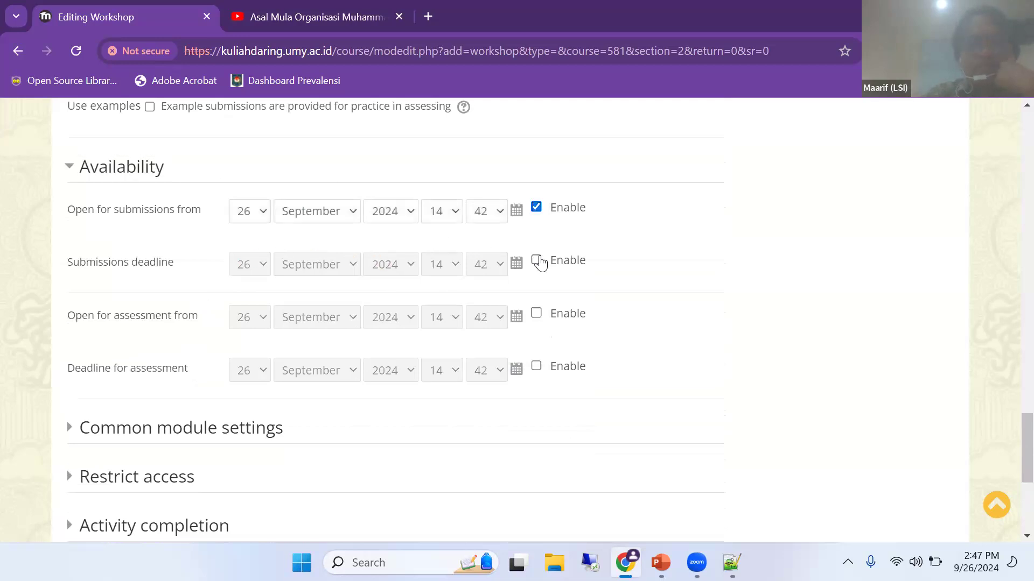
click(537, 260)
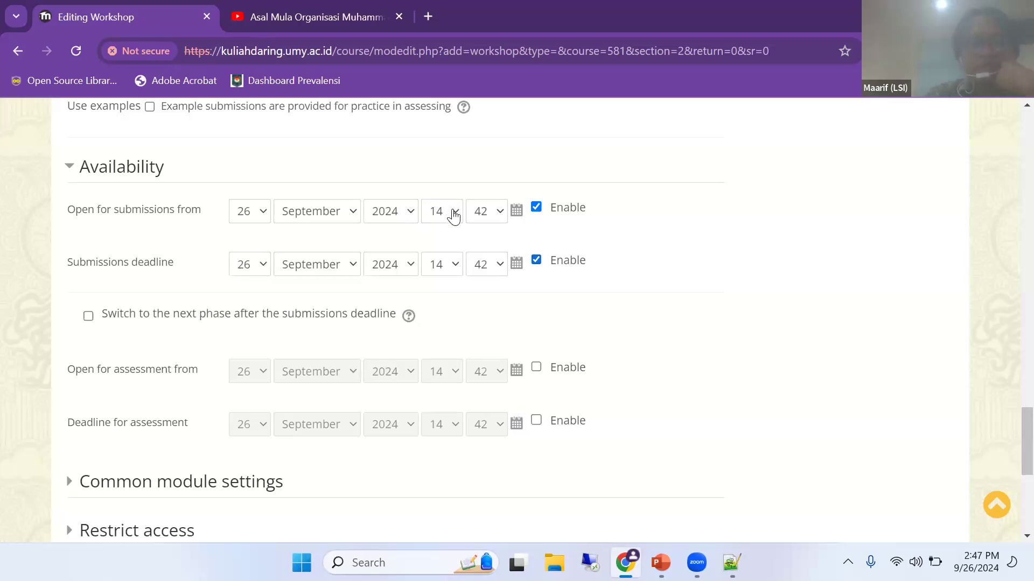
click(481, 218)
scroll(484, 256, up, 10)
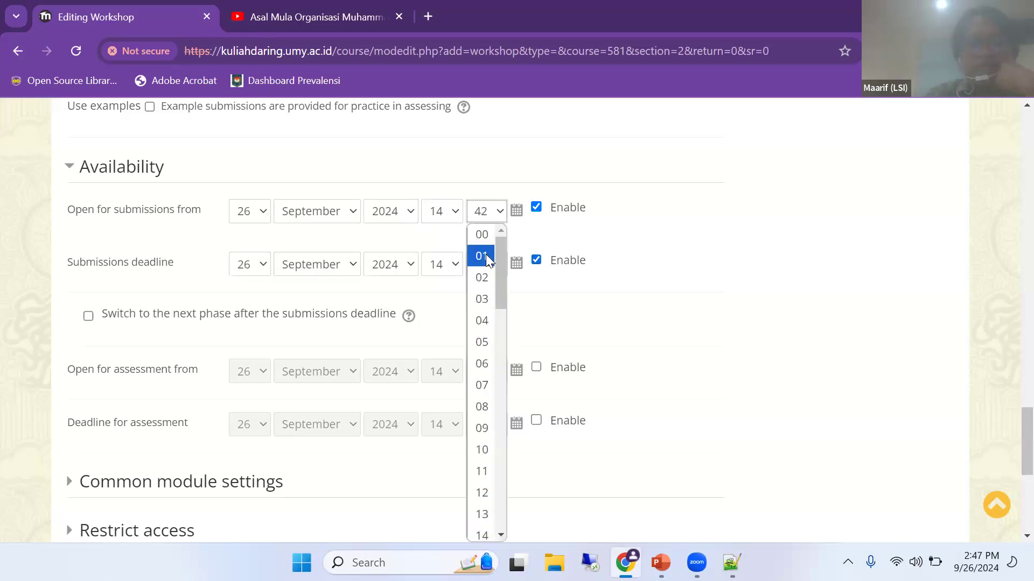
click(481, 237)
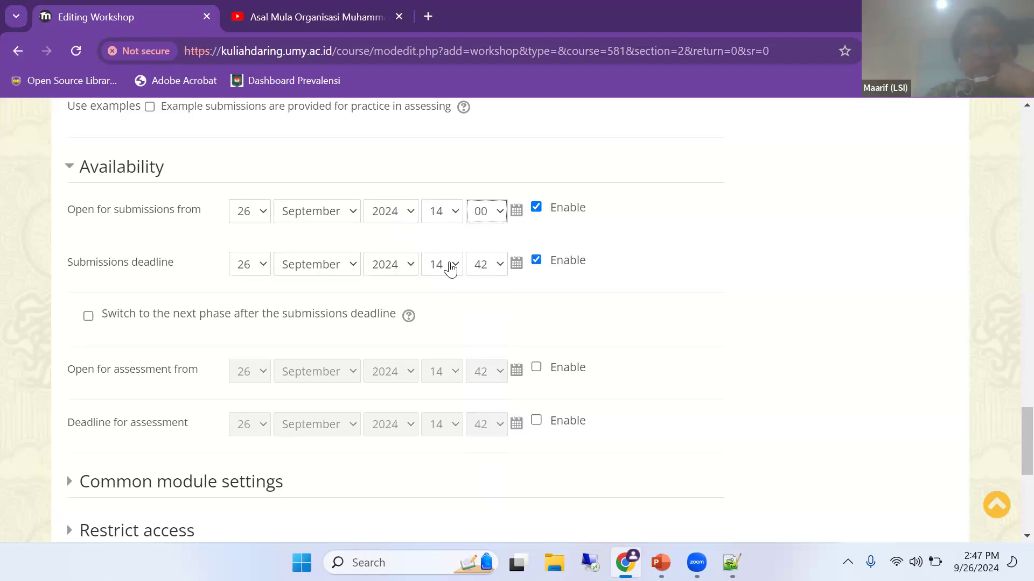
Set the submissions deadline to 1 October 2024, 23:59, and turn on switching to the next phase after it.
click(452, 270)
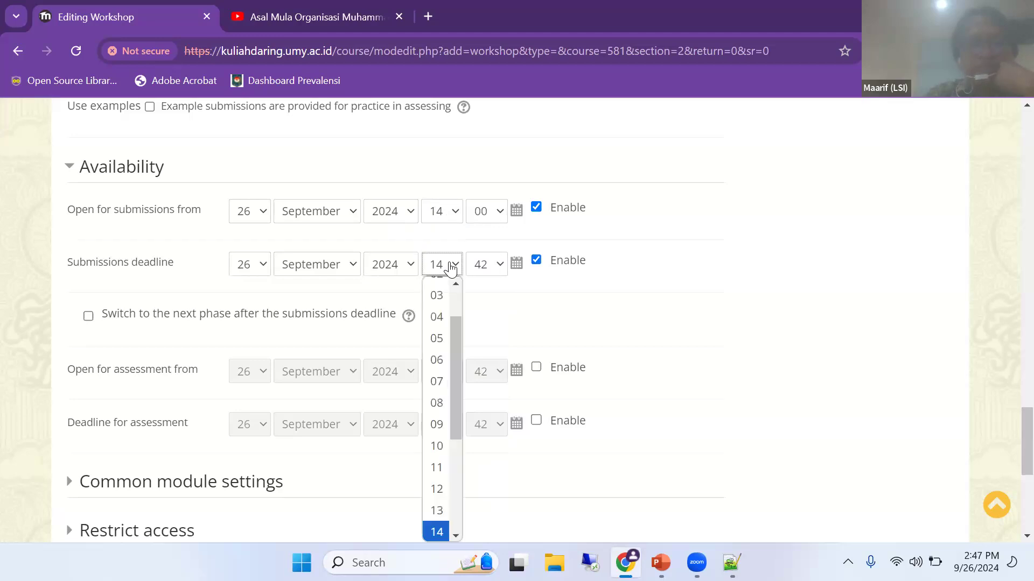
click(675, 284)
click(516, 264)
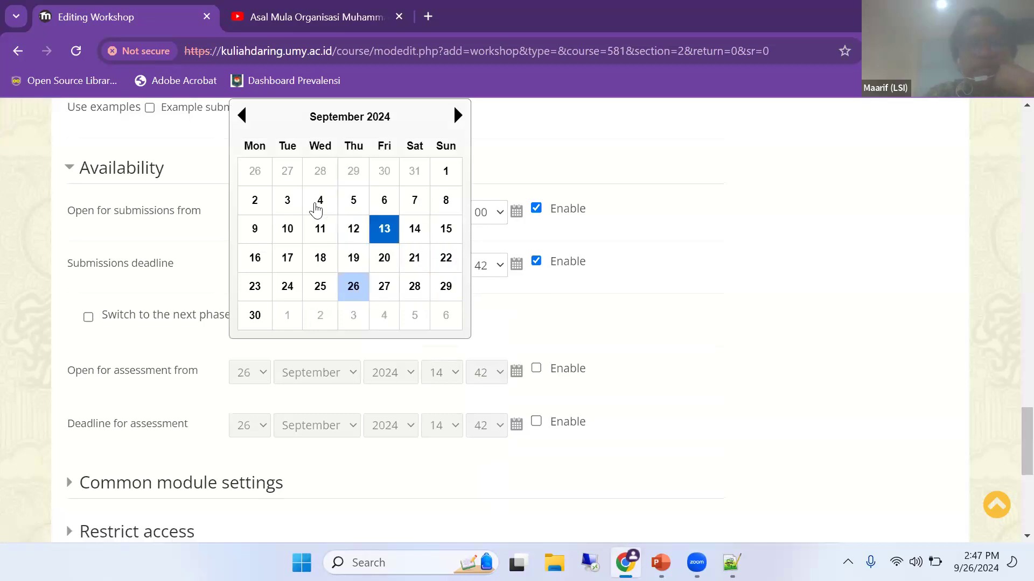
click(457, 115)
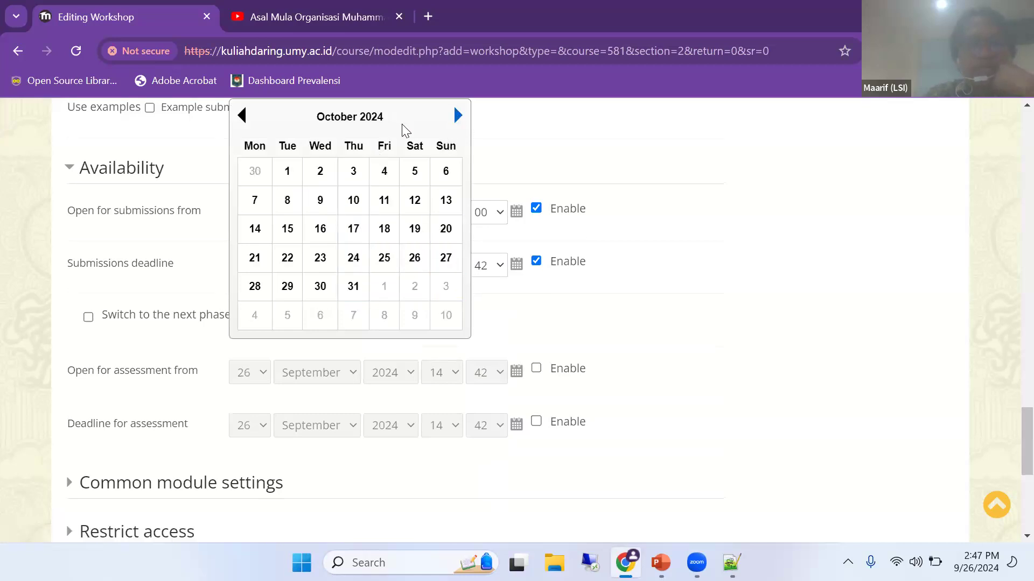
click(284, 177)
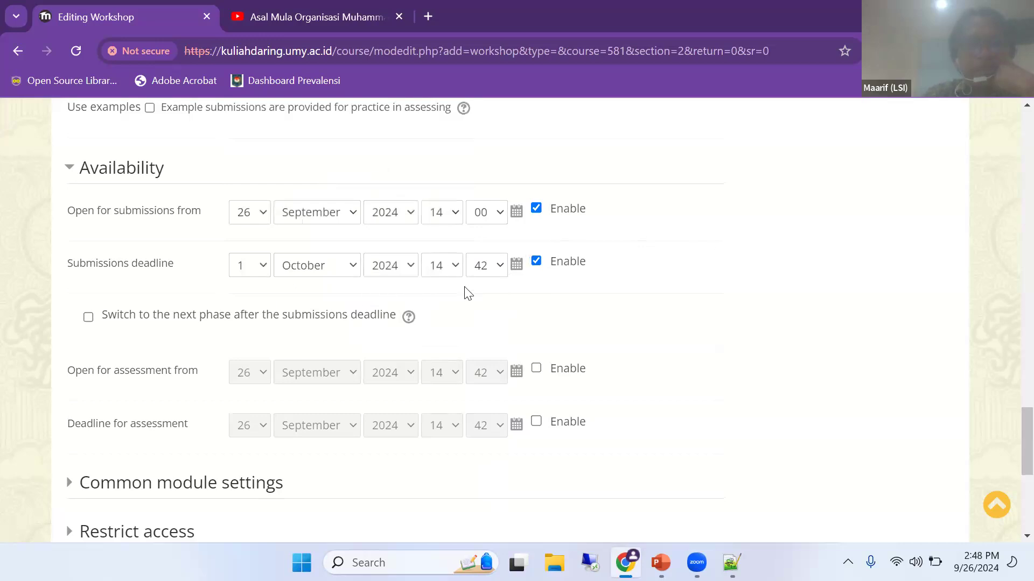
click(456, 267)
scroll(448, 335, down, 3)
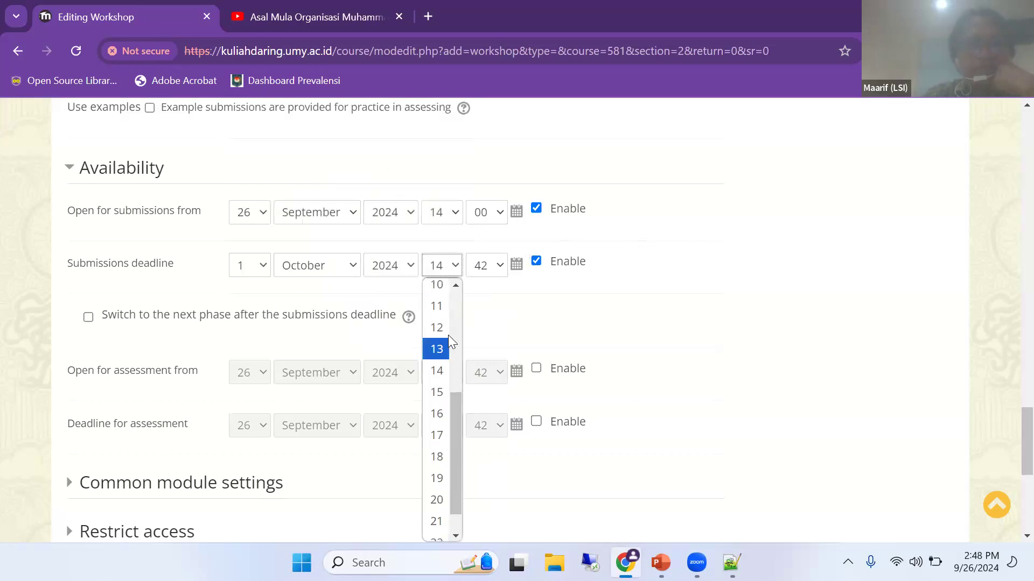
click(436, 533)
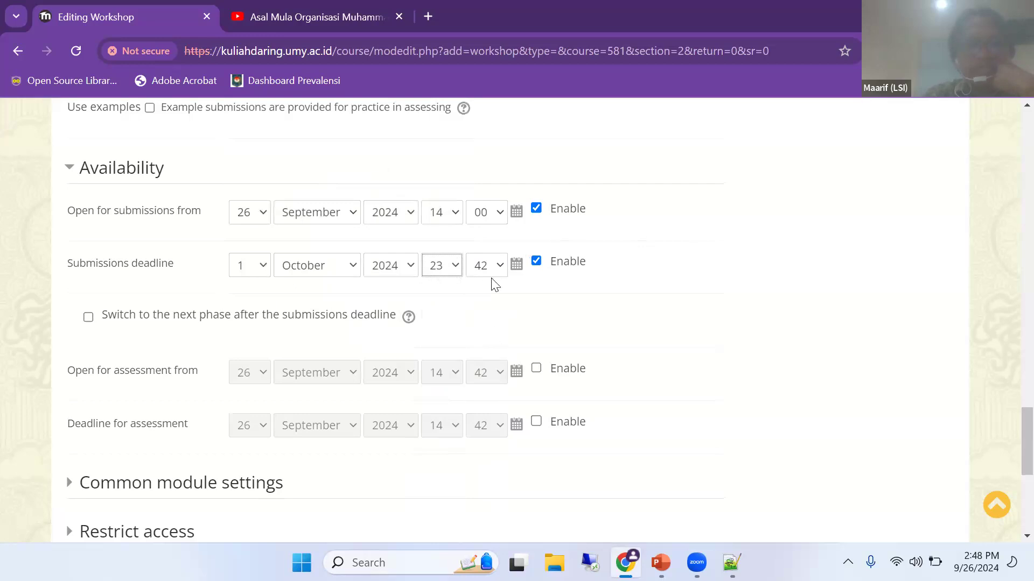
click(487, 266)
scroll(493, 377, down, 5)
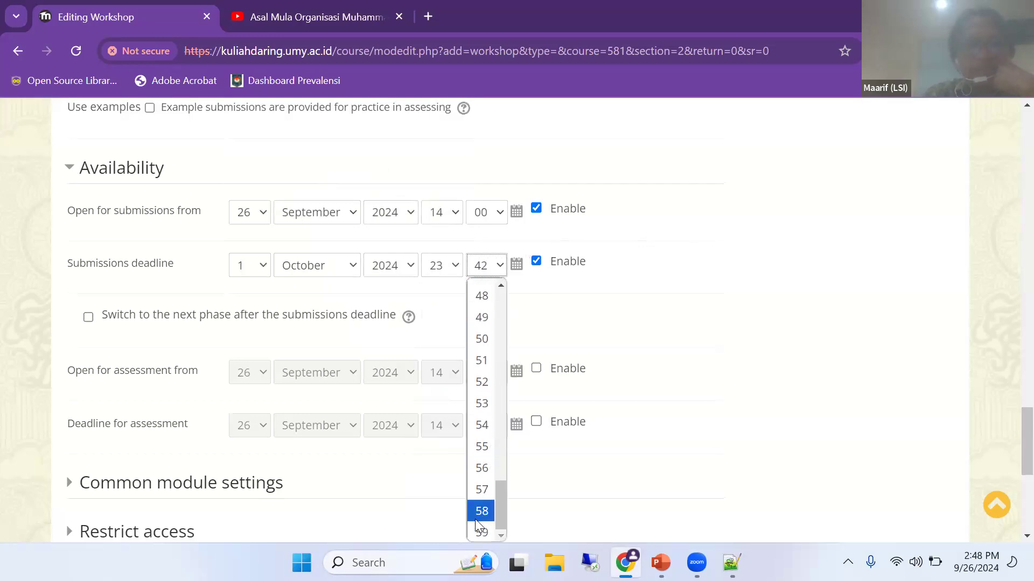
click(476, 520)
scroll(704, 346, down, 1)
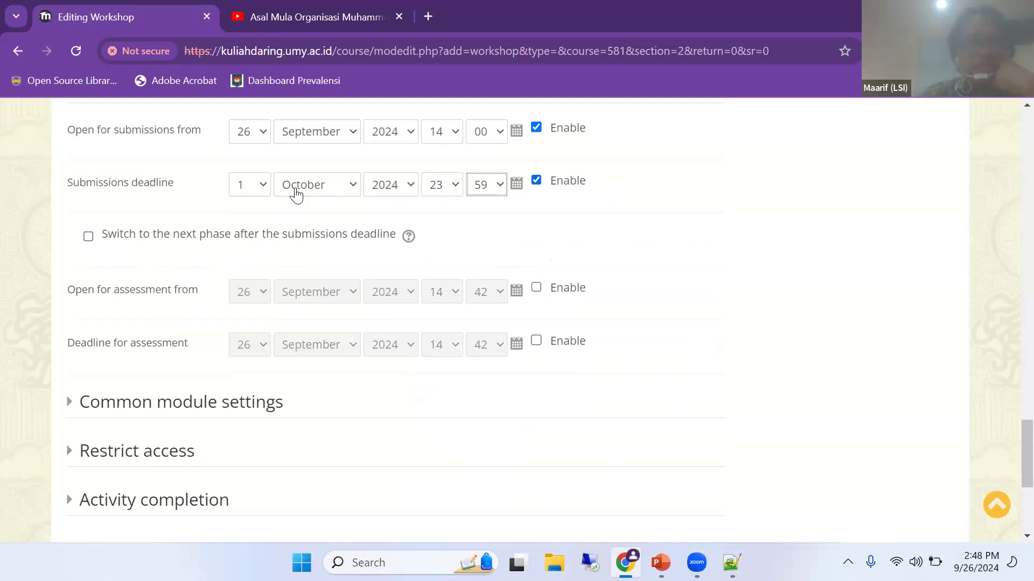
click(88, 238)
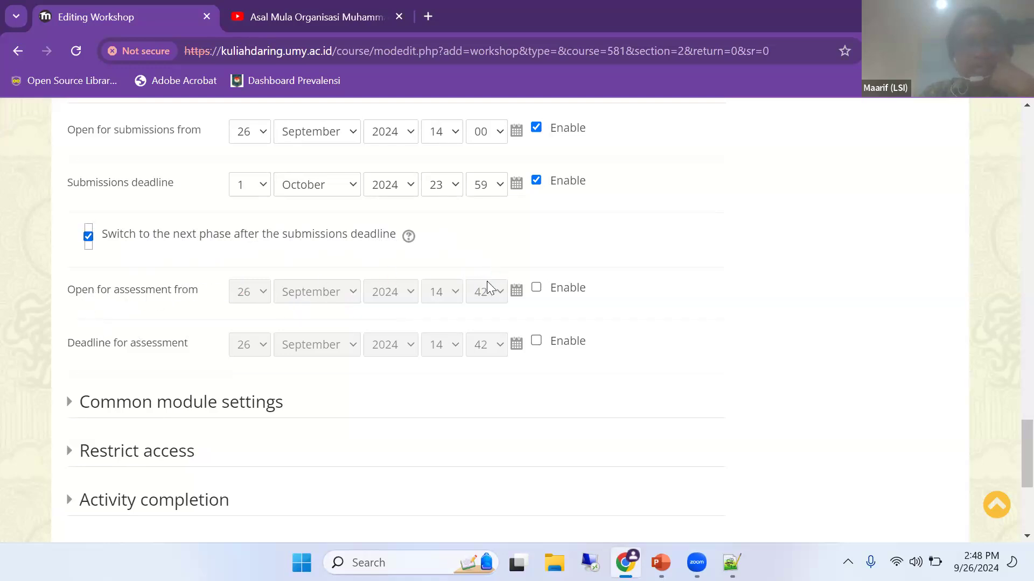
Enable the assessment opening date and set it to 2 October 2024, 00:00.
click(537, 290)
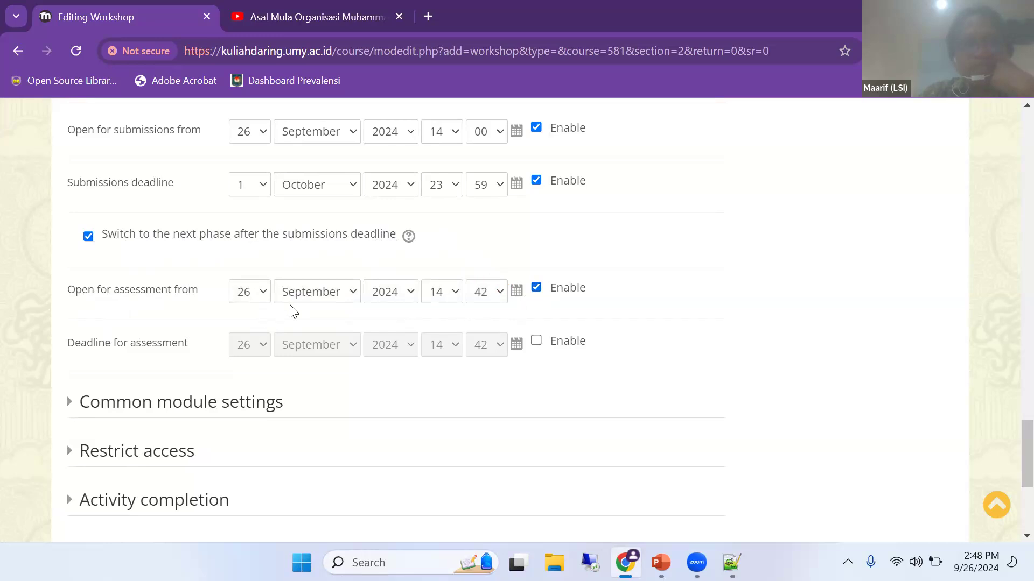
click(516, 291)
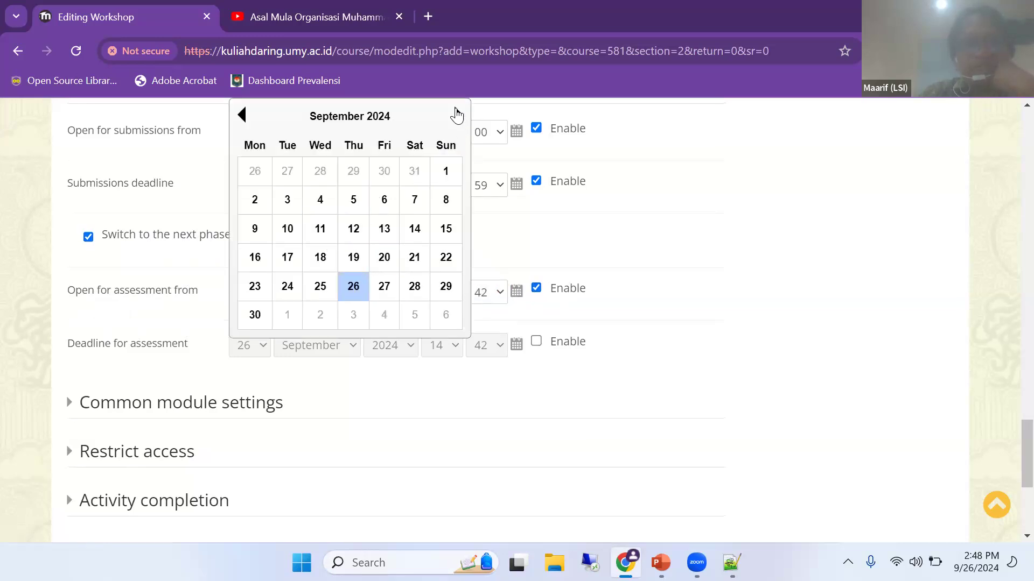
click(458, 115)
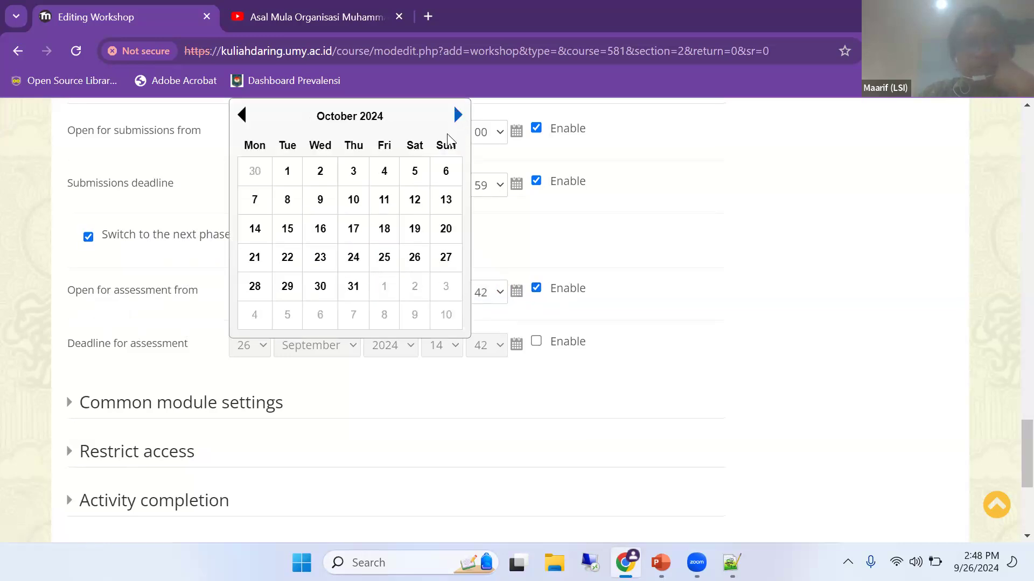
click(323, 175)
click(458, 296)
scroll(445, 50, up, 1)
click(437, 13)
click(486, 293)
scroll(487, 243, up, 4)
scroll(493, 237, down, 5)
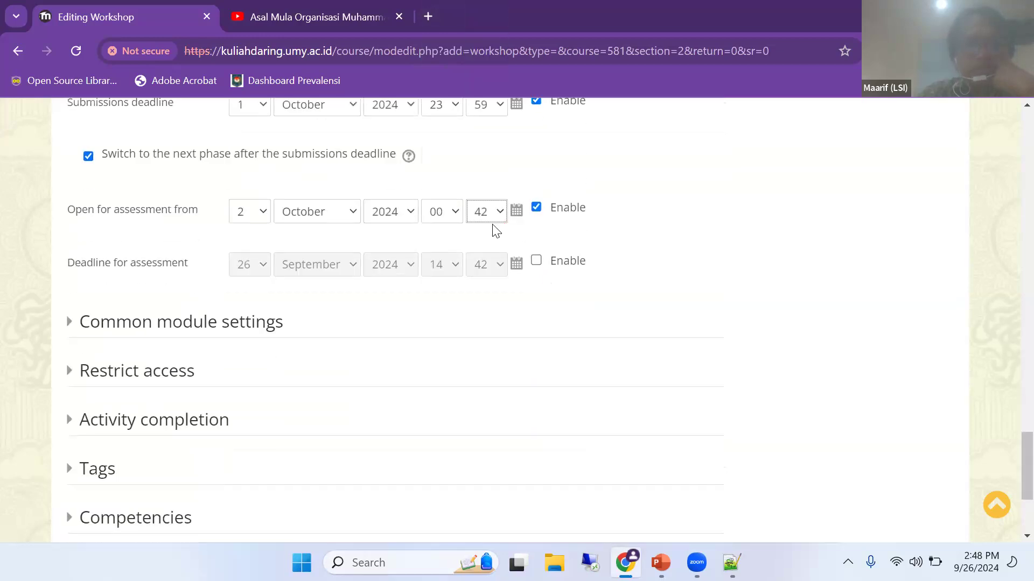
click(493, 215)
drag(504, 407, 500, 228)
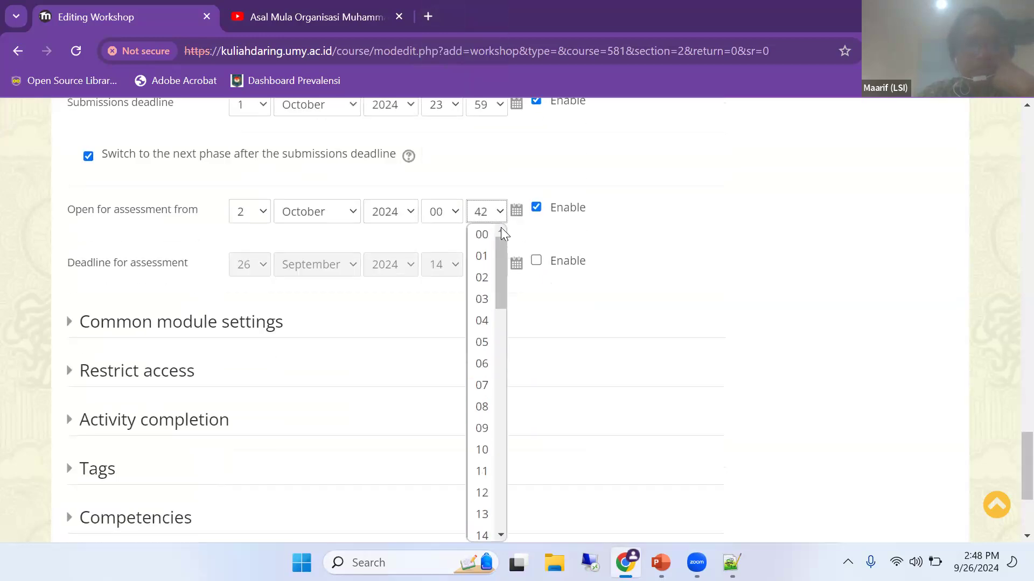
click(484, 235)
Enable the deadline for assessment and set it to 3 October 2024, 23:59.
click(536, 261)
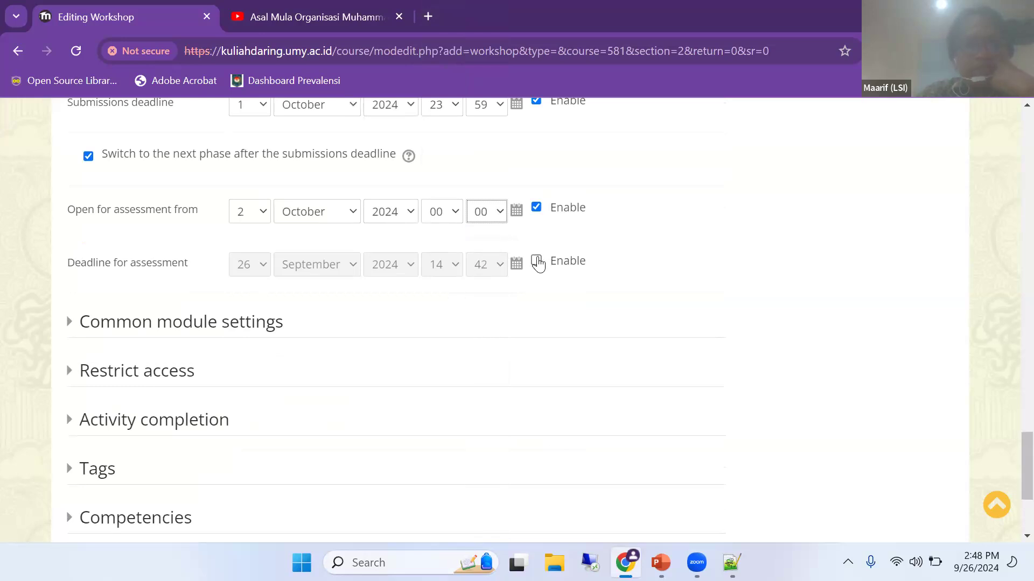
click(516, 263)
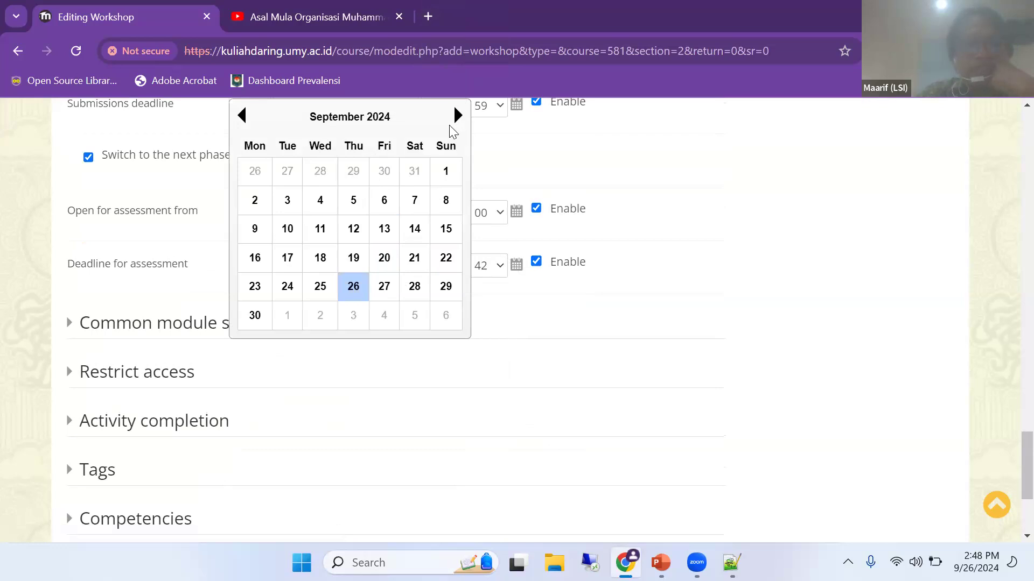
click(457, 115)
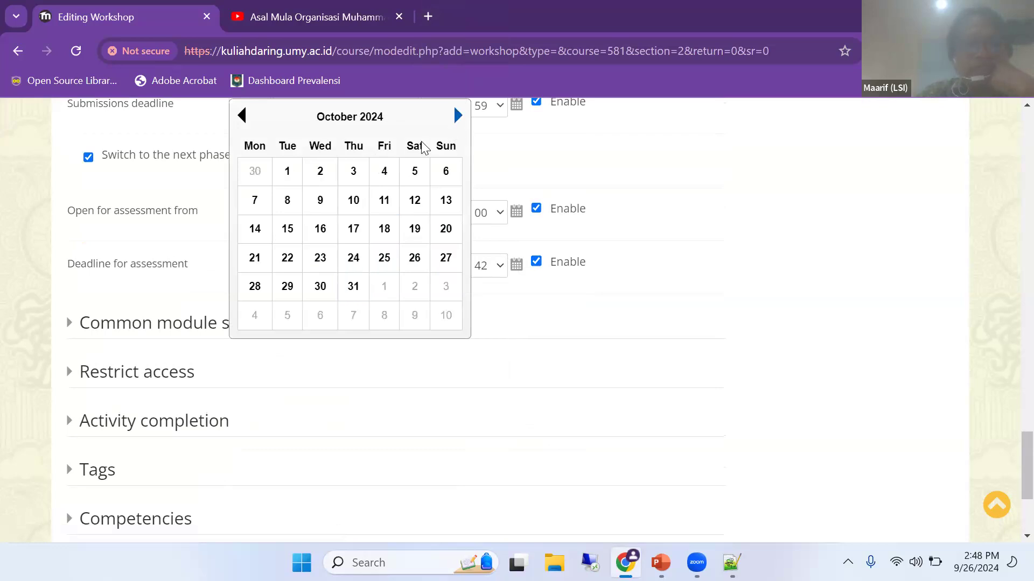
click(353, 172)
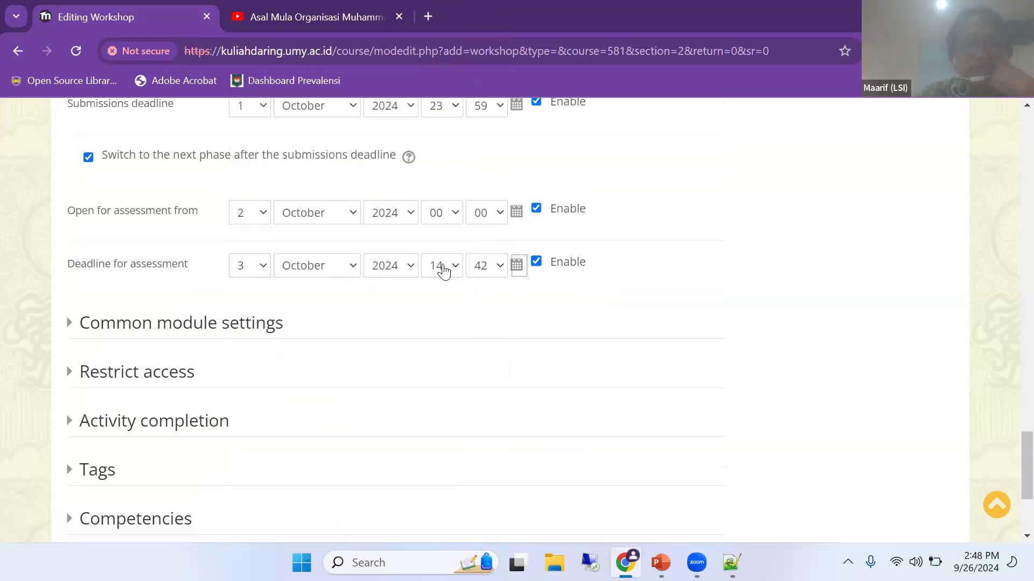
click(441, 267)
scroll(437, 425, down, 3)
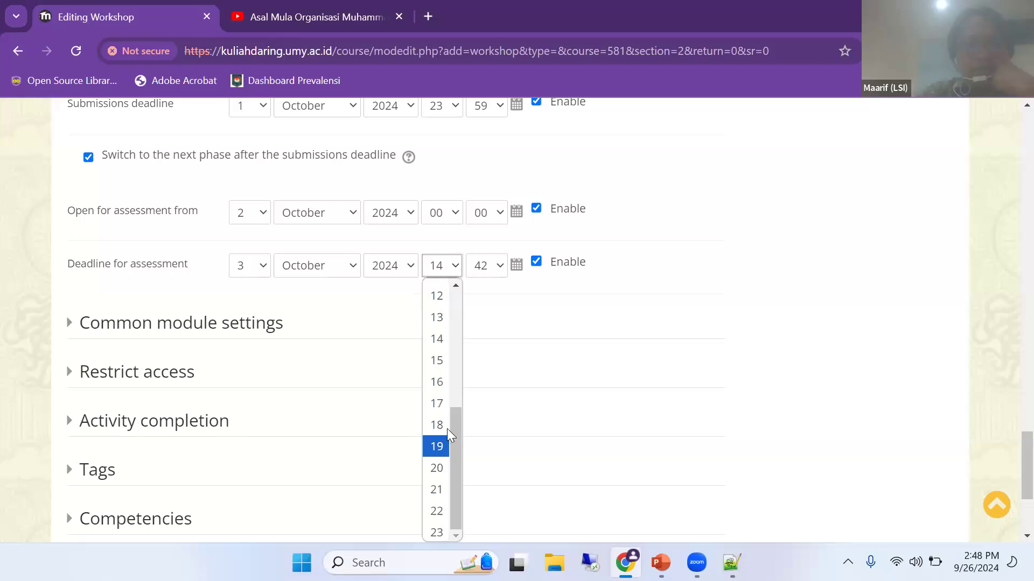
click(437, 532)
click(486, 265)
scroll(487, 339, up, 10)
scroll(481, 404, down, 16)
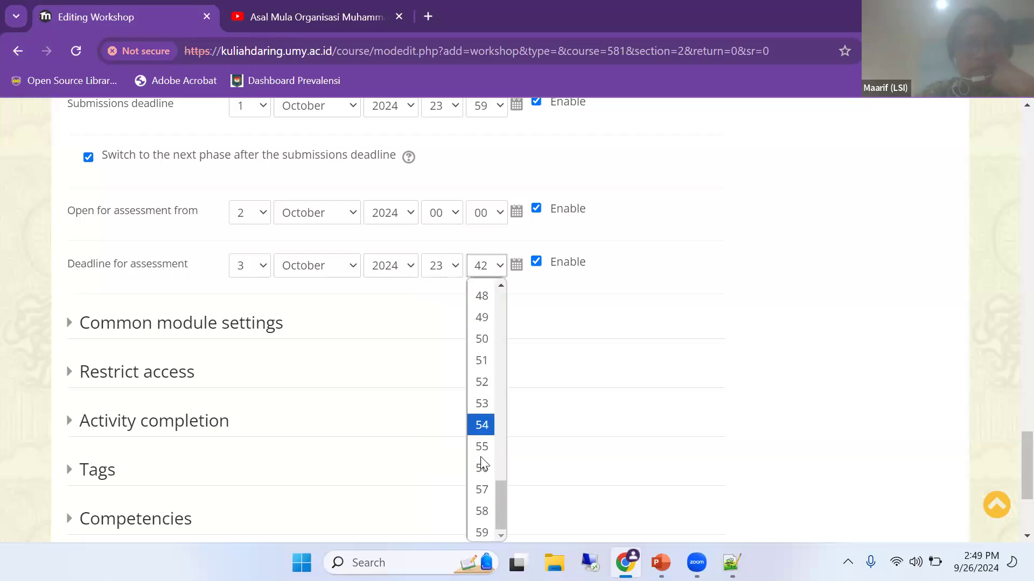
click(482, 532)
Set the workshop's completion tracking to show it as complete when conditions are met, without requiring students to view it.
scroll(715, 311, down, 3)
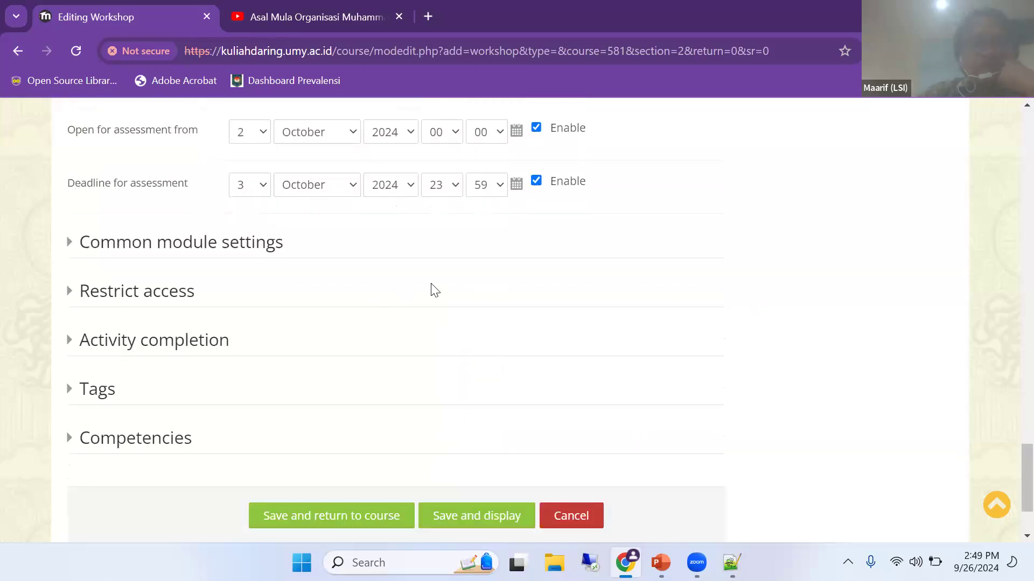
click(72, 344)
click(349, 388)
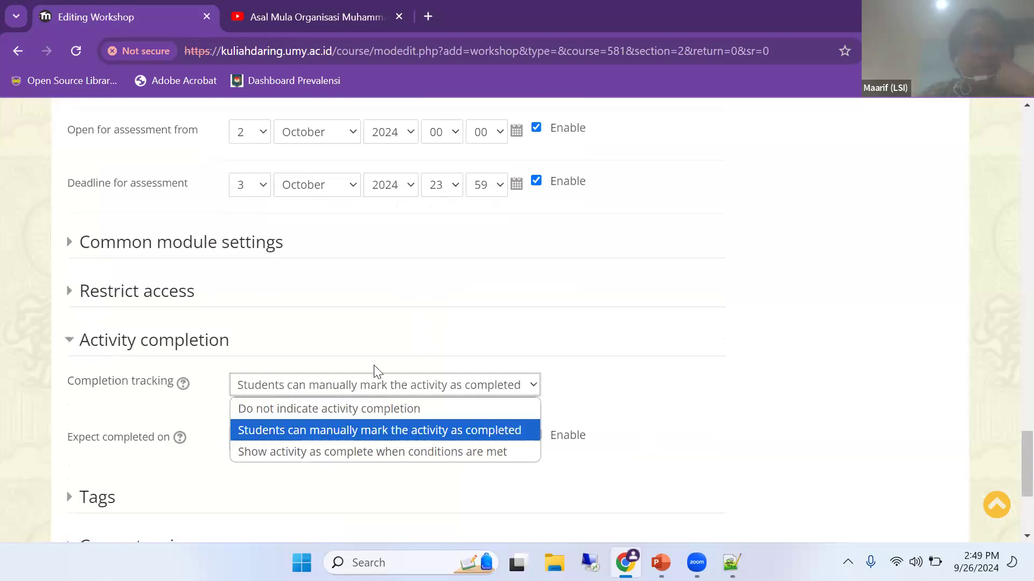
click(353, 453)
scroll(189, 322, down, 3)
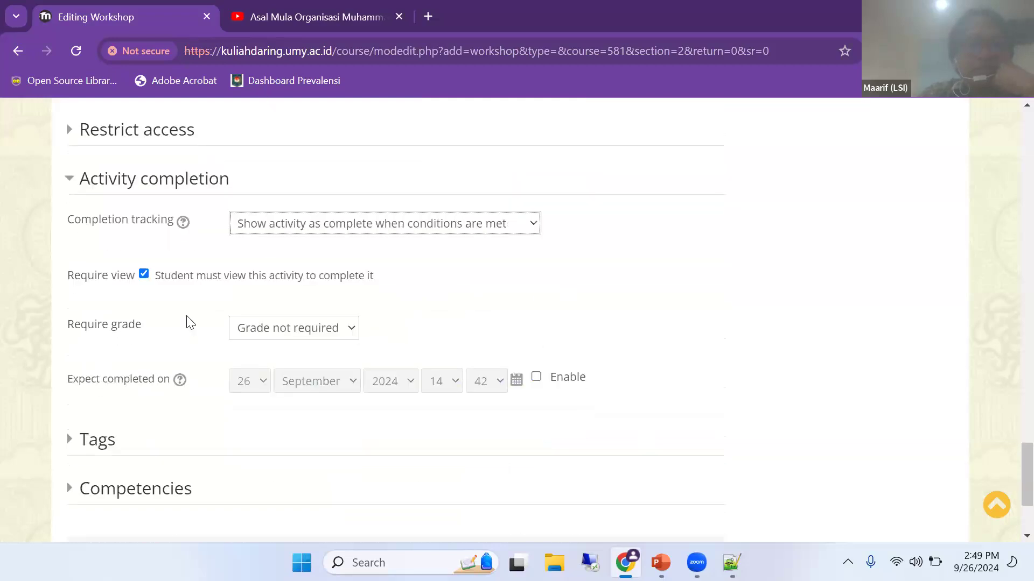
click(143, 277)
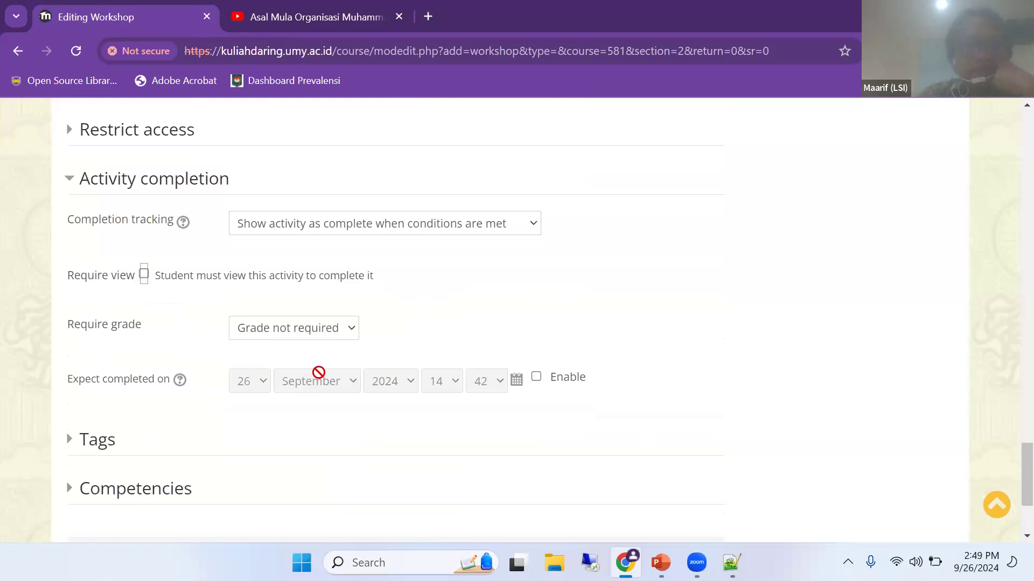
Try to save the workshop and return to the course with an Assessment grade required for completion.
click(292, 337)
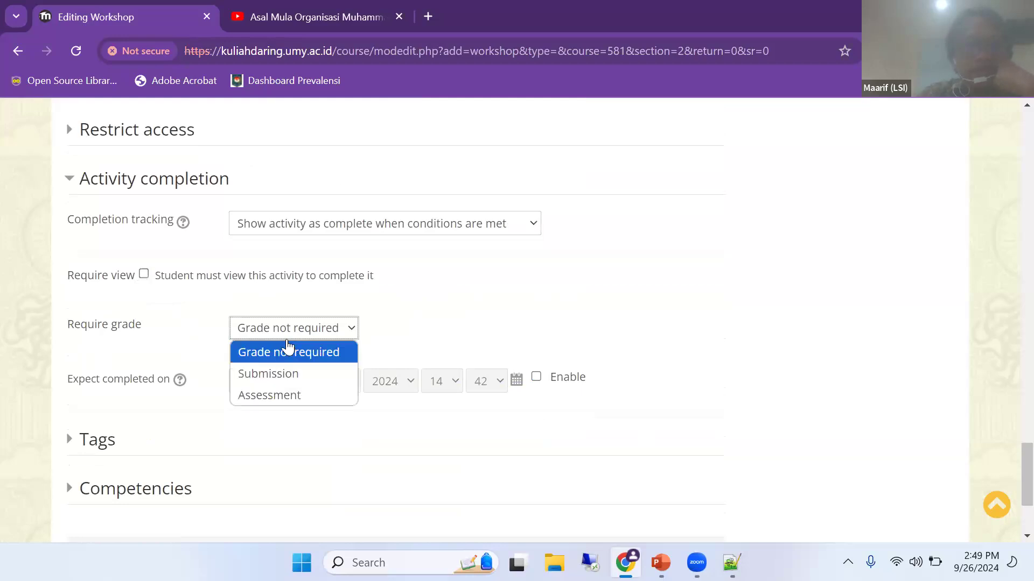
click(269, 394)
scroll(439, 302, down, 3)
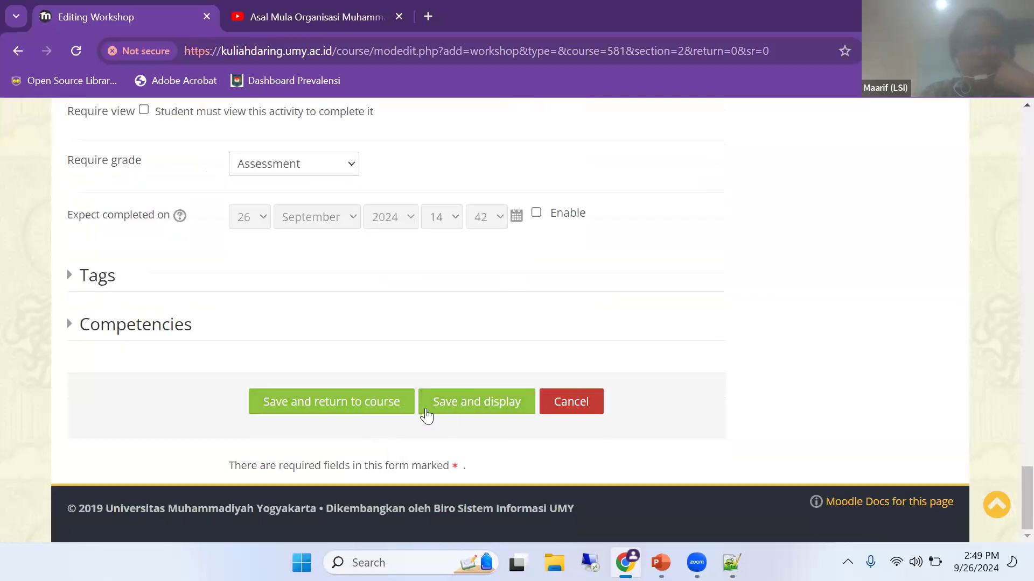
click(354, 409)
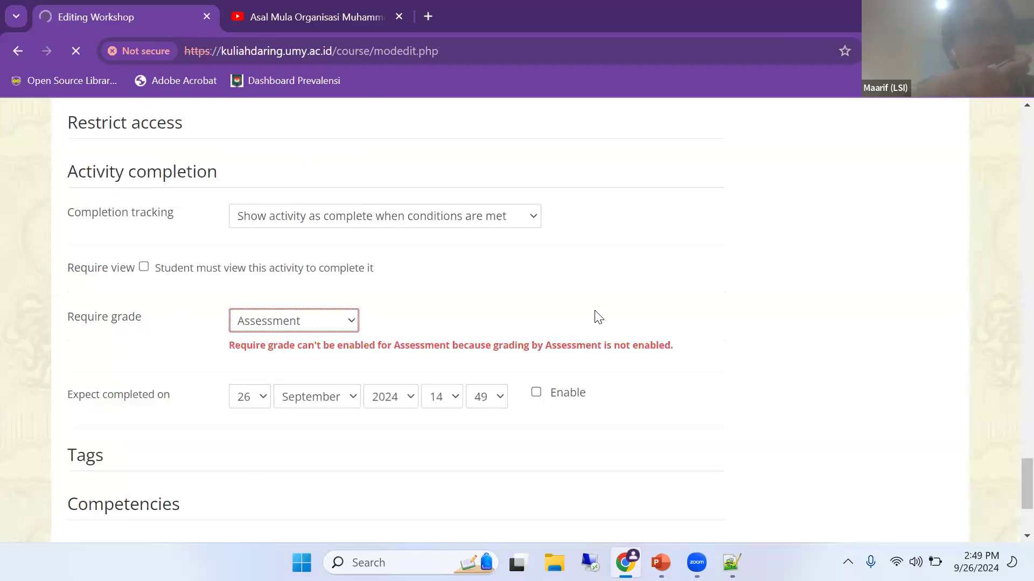
Set the activity completion's grade requirement to Grade not required.
click(332, 326)
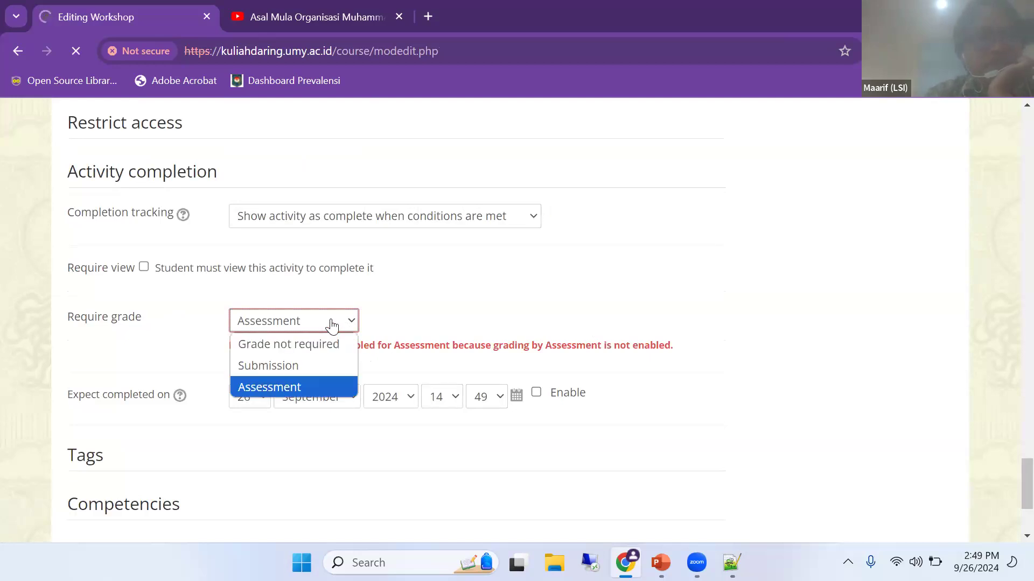
click(334, 346)
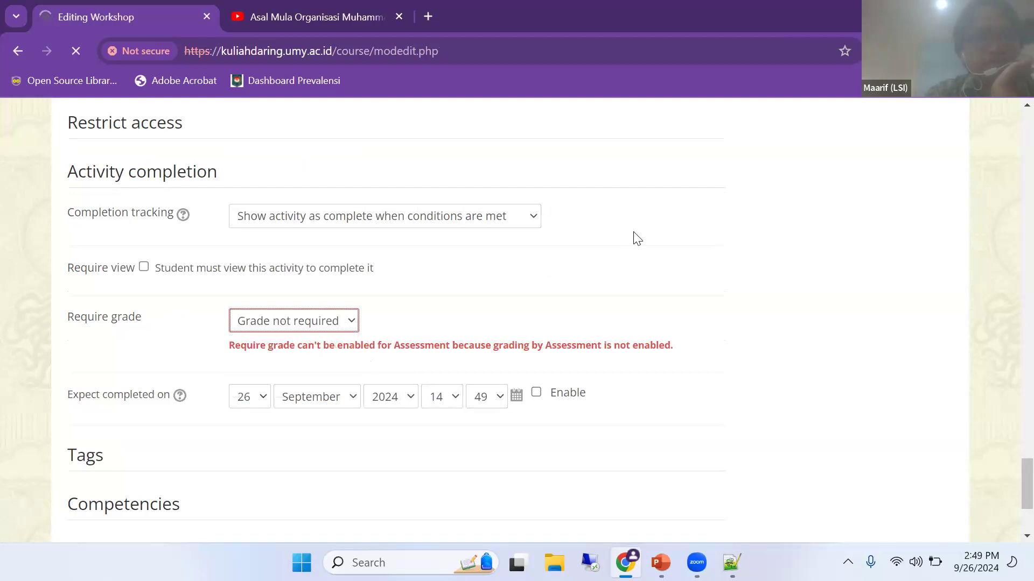
Try to save the workshop and return to the course with no completion requirement enabled.
scroll(362, 345, down, 3)
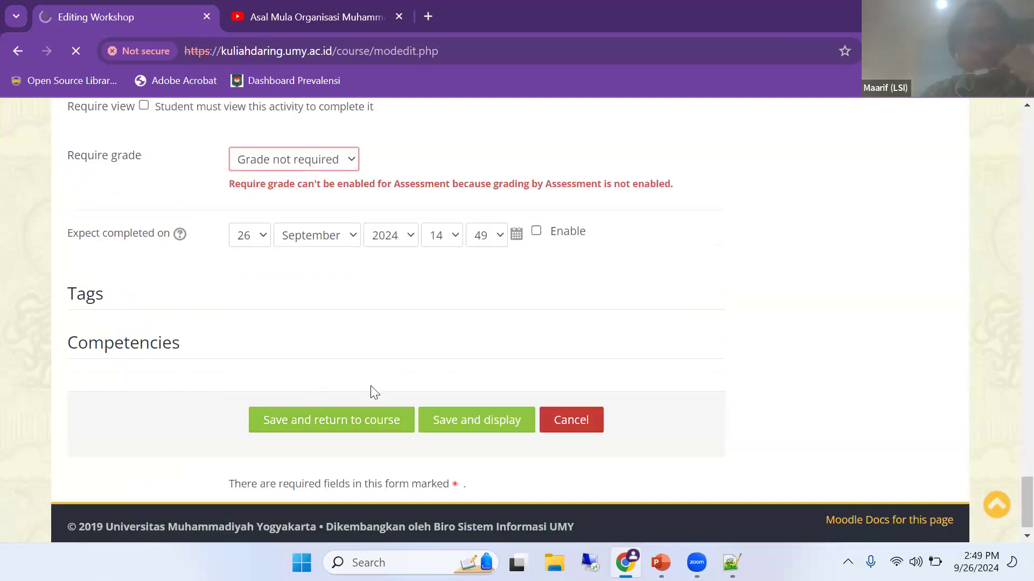
scroll(369, 370, up, 1)
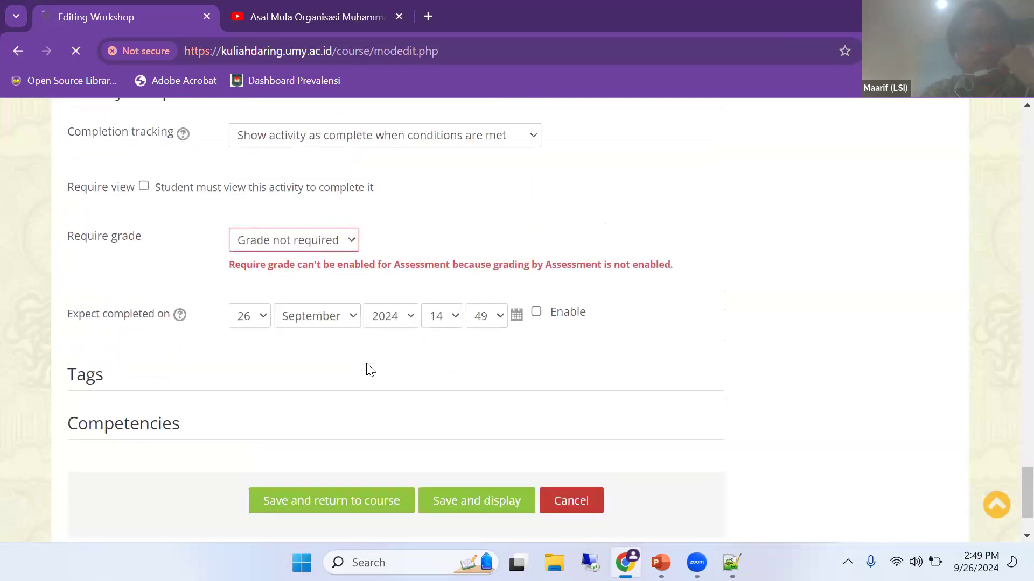
click(377, 491)
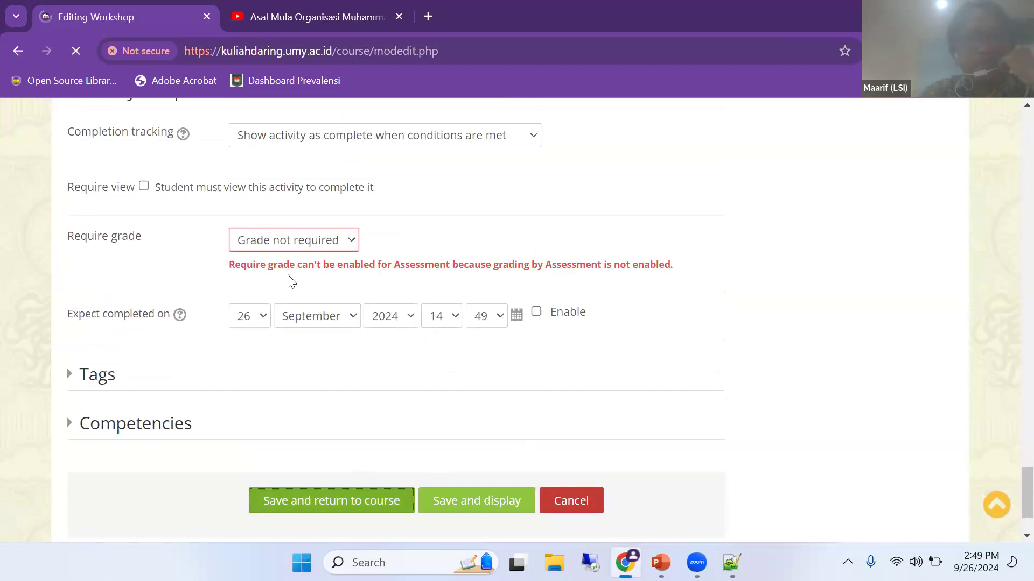
scroll(291, 281, up, 7)
scroll(458, 258, up, 2)
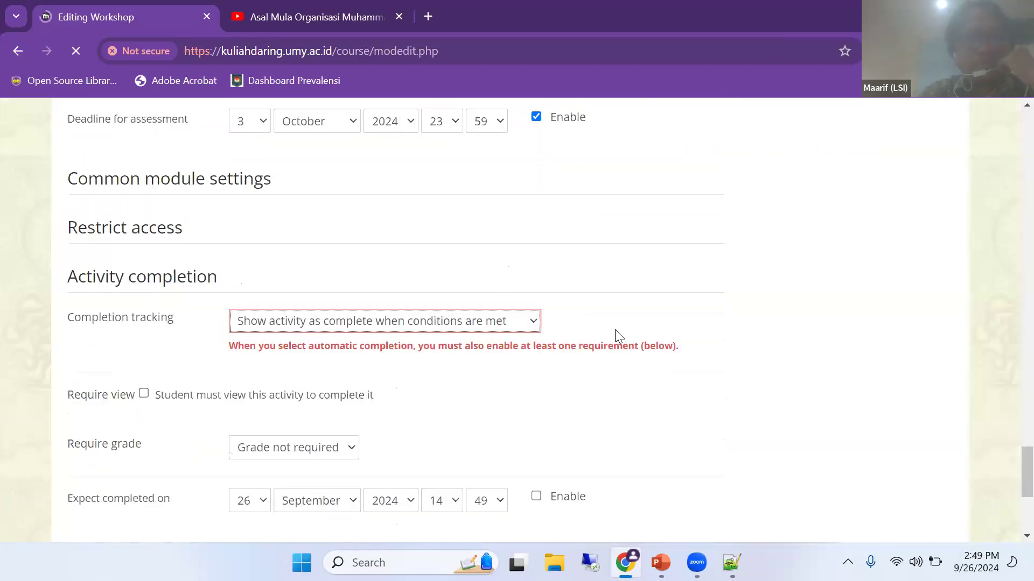
Set the workshop's completion tracking to Students can manually mark the activity as completed.
click(459, 331)
click(337, 344)
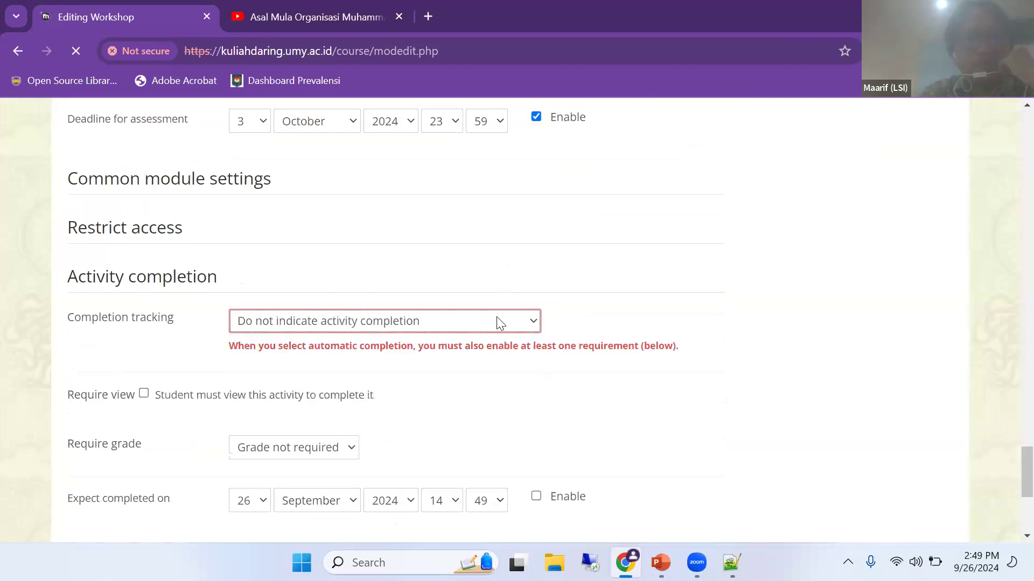
scroll(496, 322, down, 4)
scroll(397, 286, up, 4)
click(377, 285)
click(351, 325)
scroll(491, 295, down, 2)
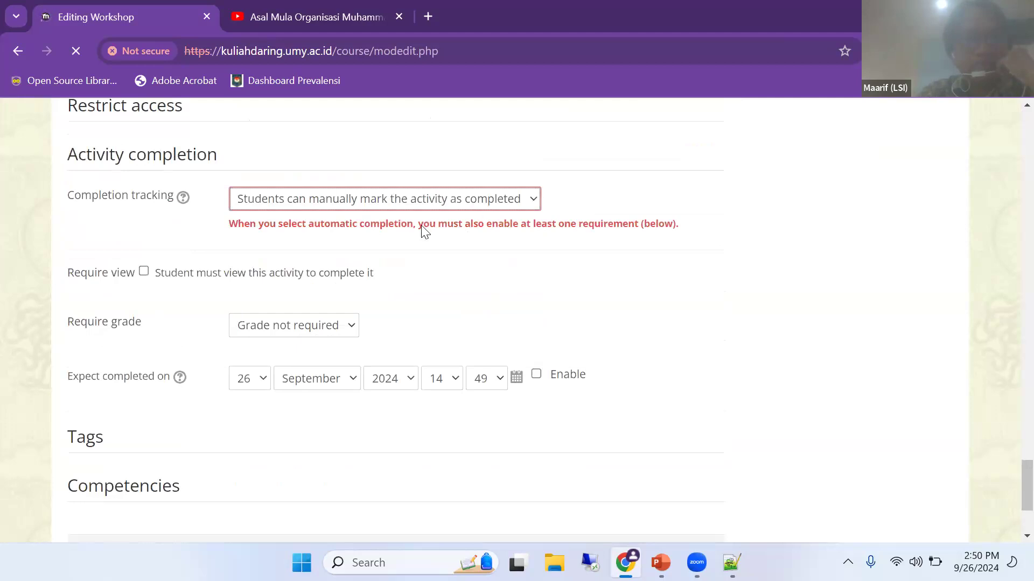
Set the completion tracking to Do not indicate activity completion, and save the workshop, returning to the course.
click(398, 199)
click(399, 222)
scroll(563, 277, down, 3)
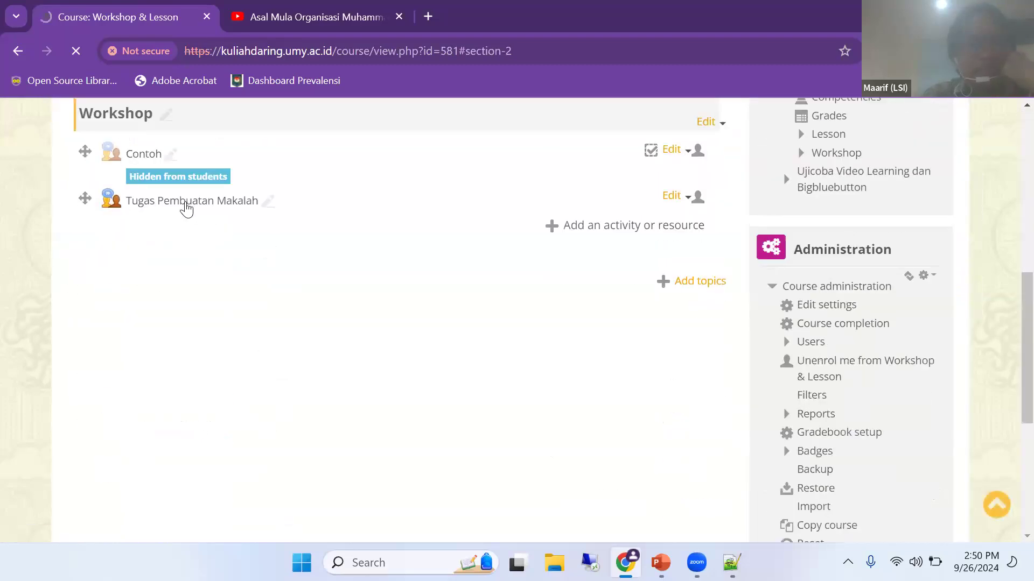
Open the Tugas Pembuatan Makalah workshop and review the tasks in its phase planner.
click(471, 186)
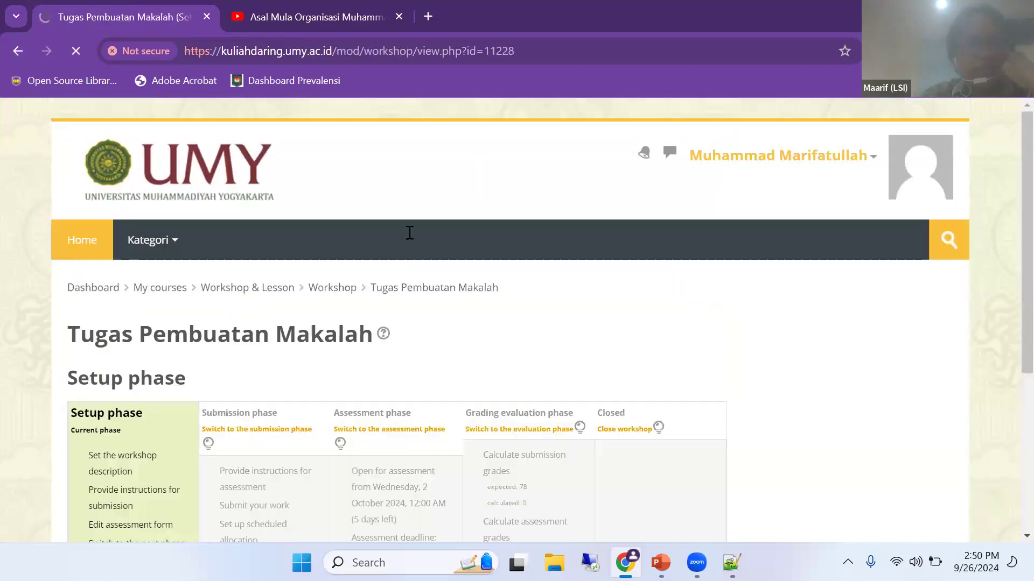
scroll(131, 273, down, 4)
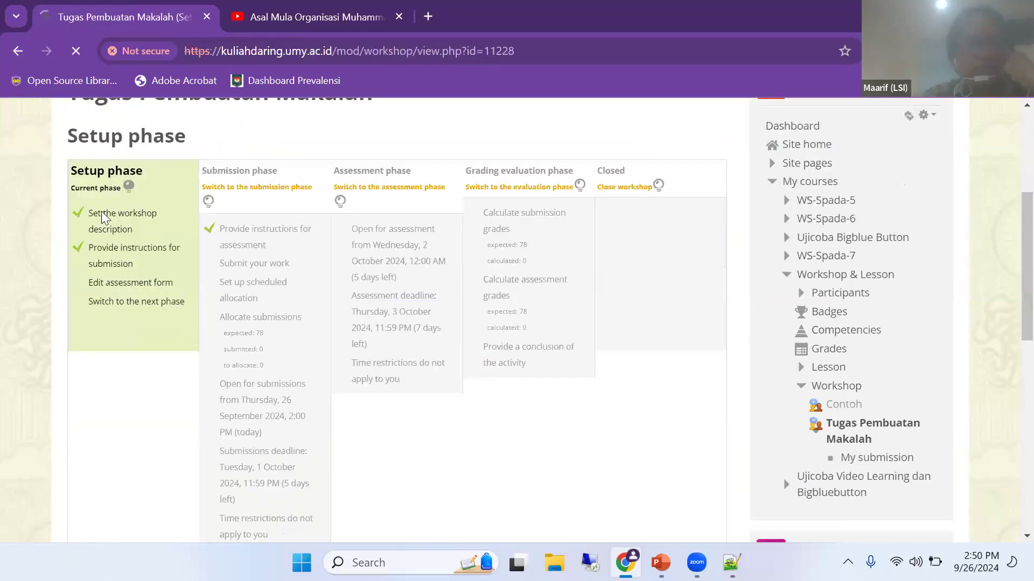
scroll(110, 212, down, 2)
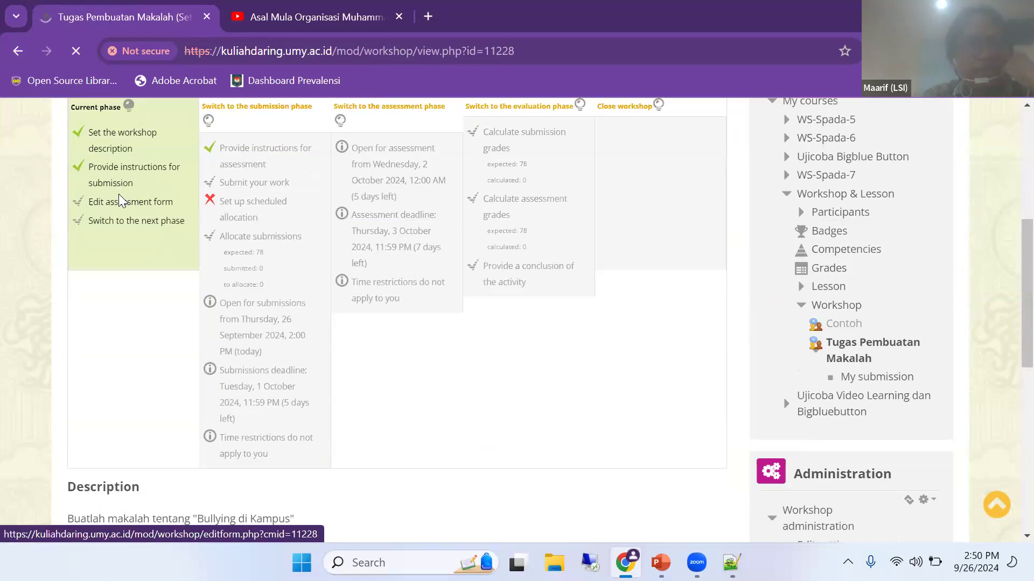
scroll(112, 225, up, 2)
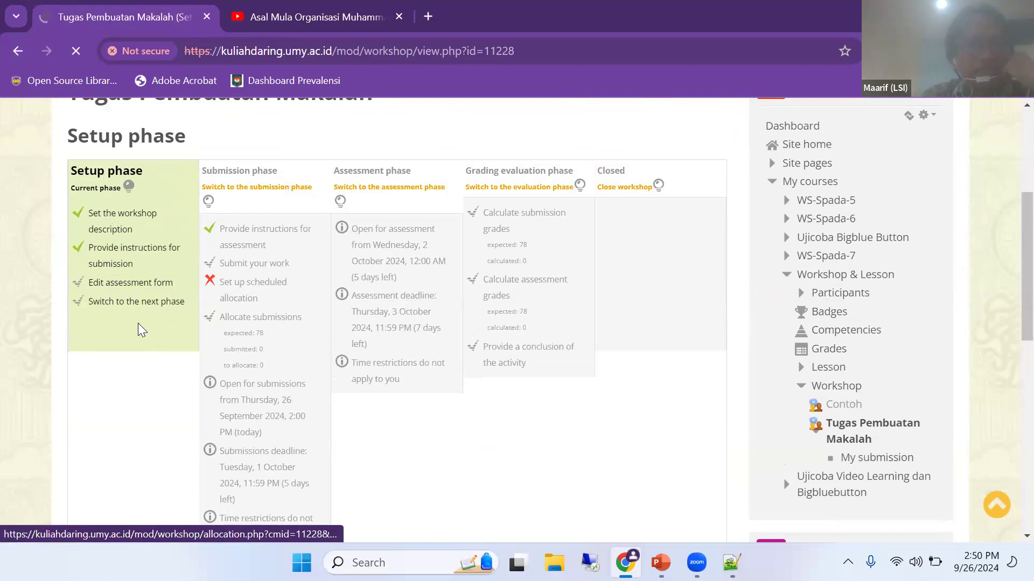
Open the workshop's assessment form, look over its aspect fields and return to the phase overview.
click(132, 285)
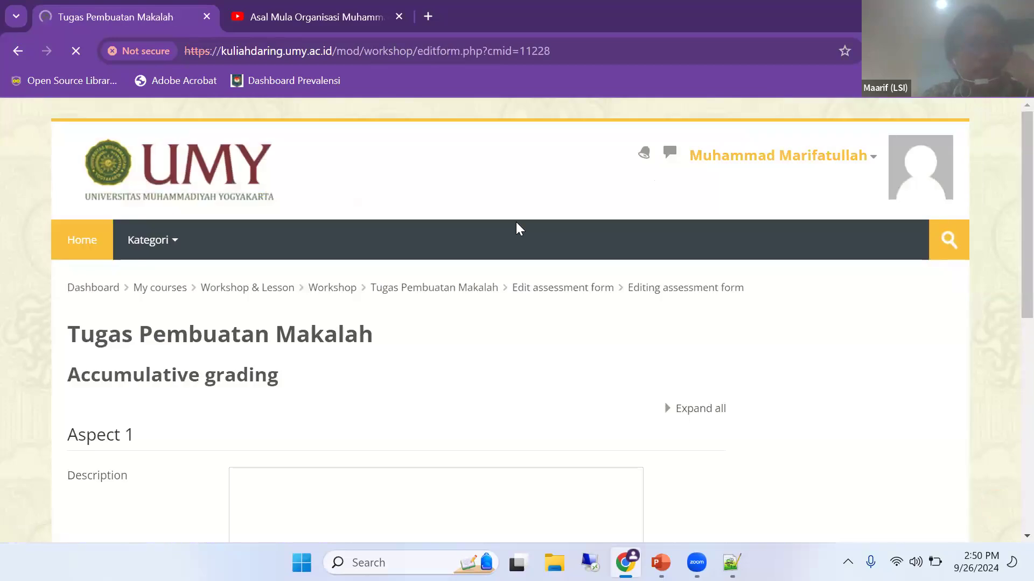
scroll(511, 223, down, 7)
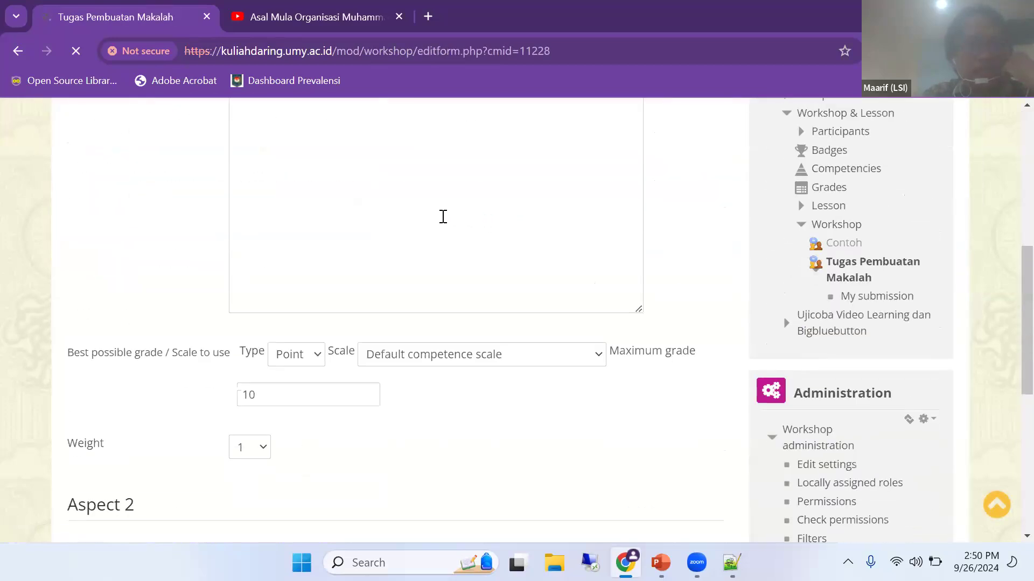
scroll(341, 254, down, 7)
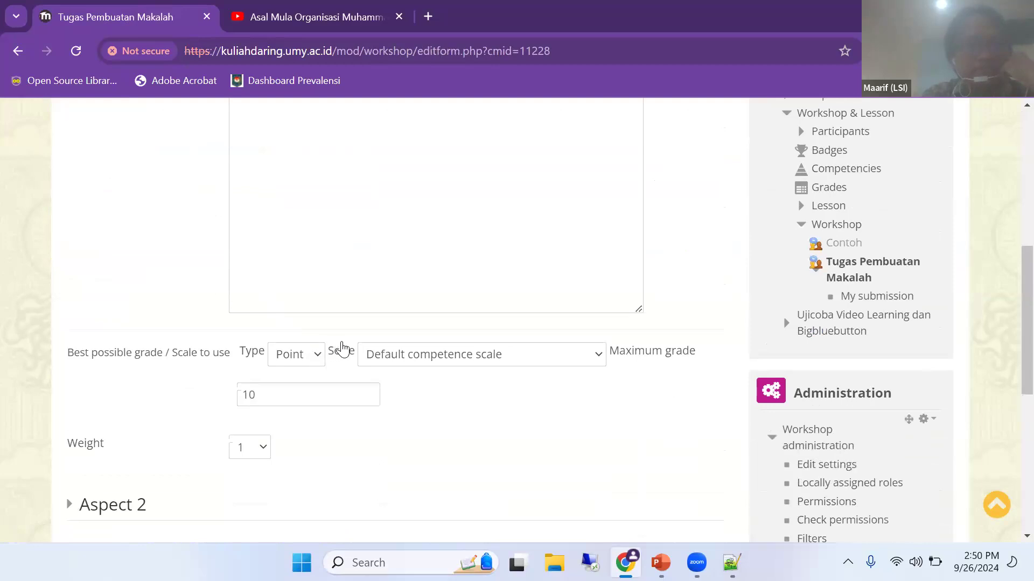
scroll(338, 313, down, 3)
scroll(339, 307, up, 10)
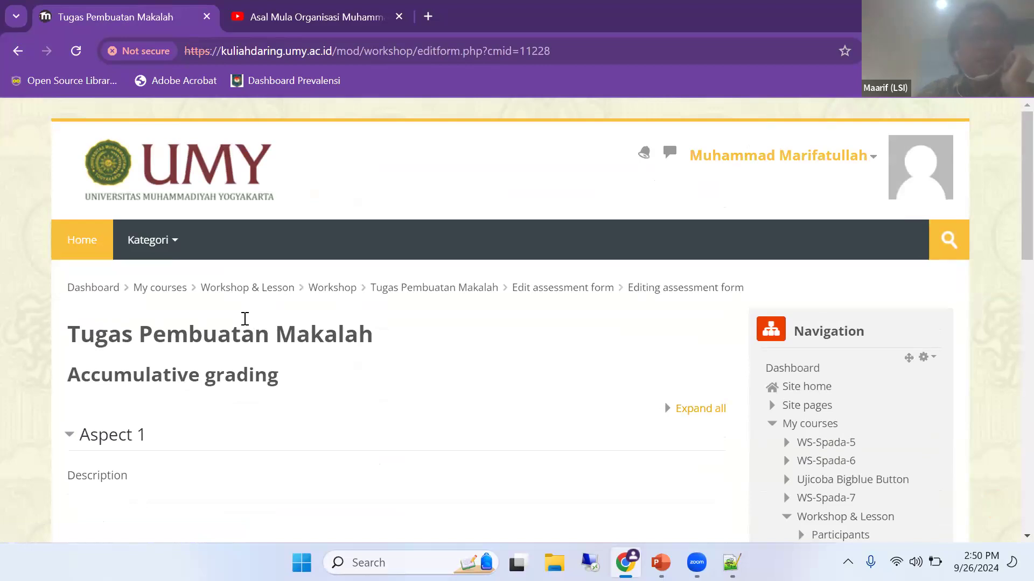
scroll(278, 308, down, 3)
scroll(333, 239, down, 2)
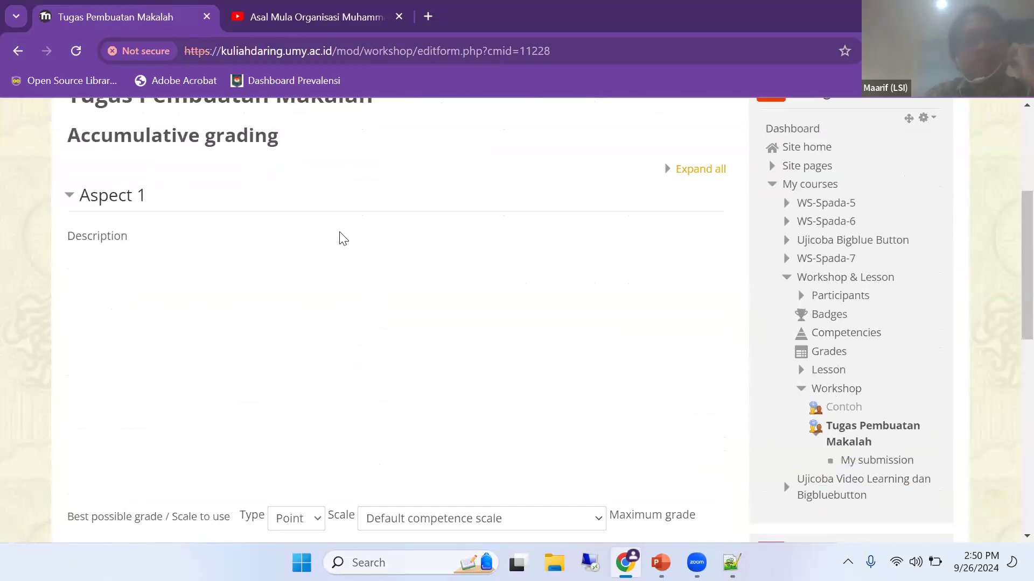
scroll(285, 248, up, 3)
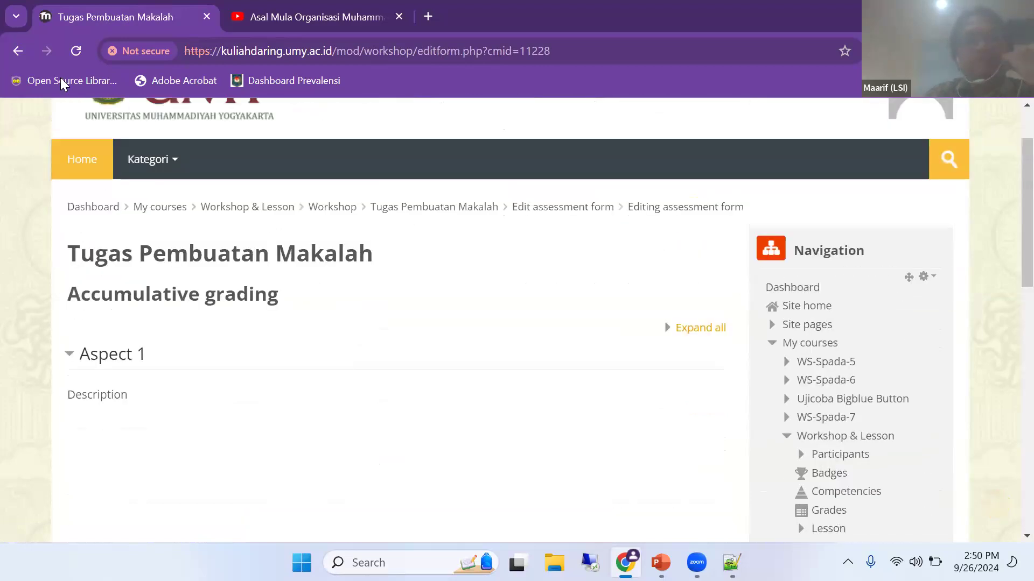
click(24, 56)
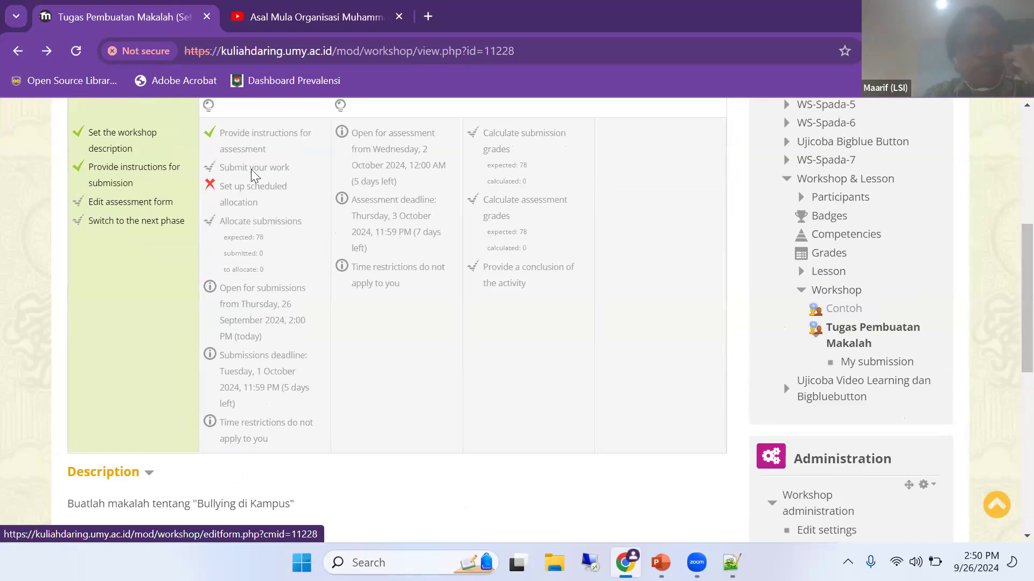
Reopen the assessment form and enter "Aspek Penilaian Bahasa yang digunakan dalam Makalah" as the description of Aspect 1.
click(131, 202)
scroll(301, 244, down, 3)
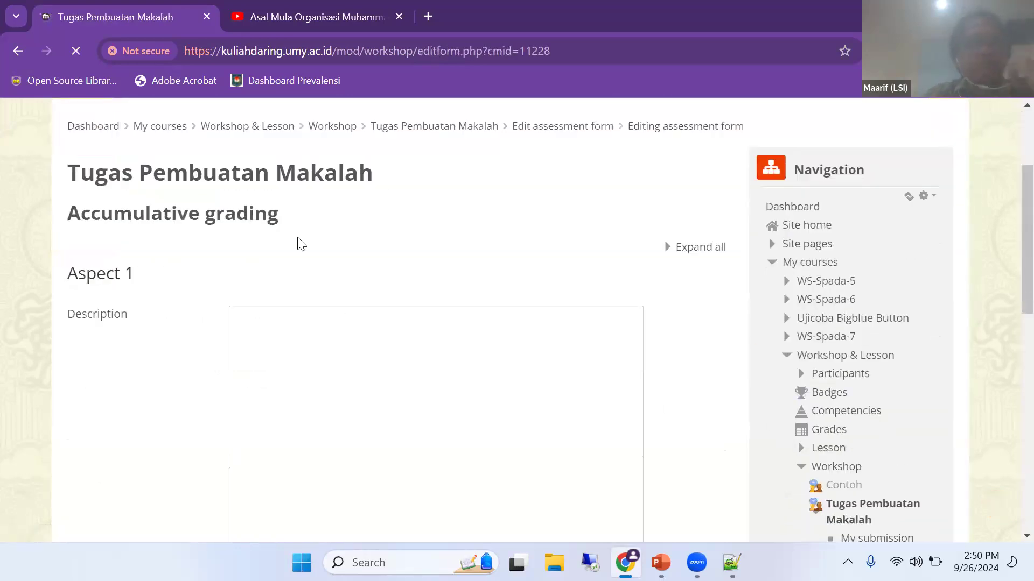
scroll(297, 318, down, 1)
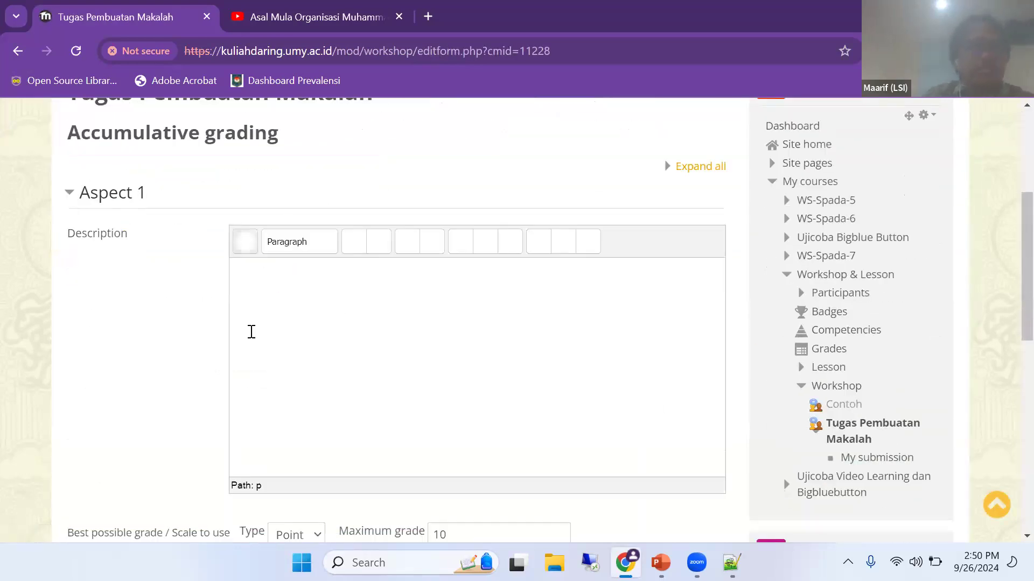
scroll(357, 328, down, 2)
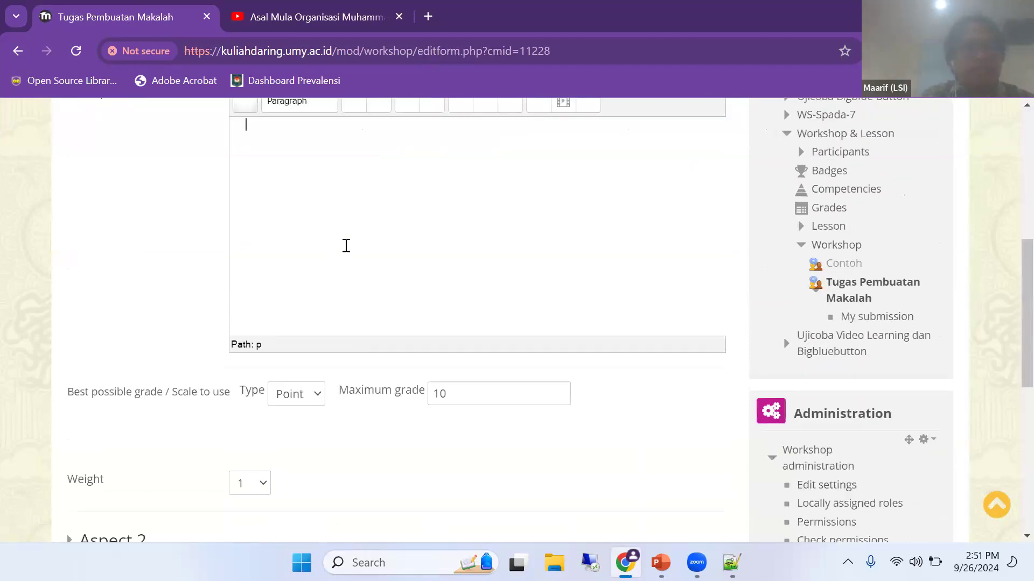
scroll(346, 246, up, 1)
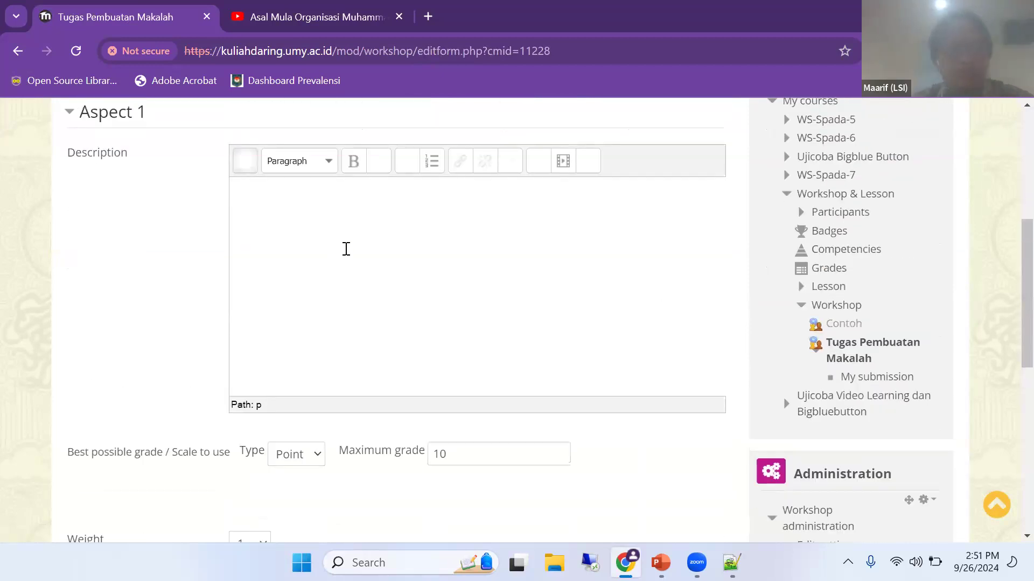
text(Penilaian Bahasa yang digunaka)
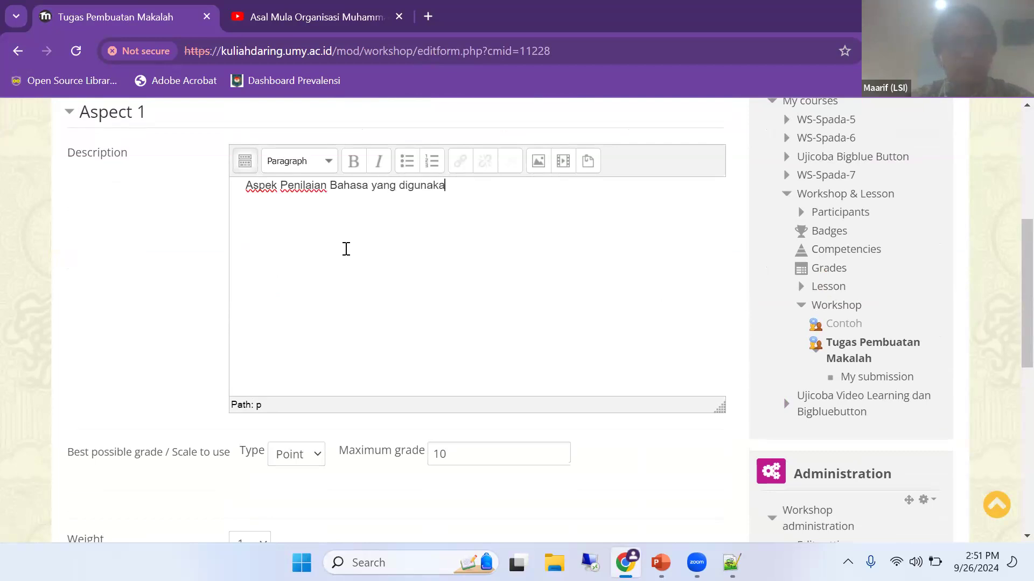
text(n)
text(ah)
Set Aspect 1's maximum grade to 100 and choose a weight of 1.
scroll(353, 362, down, 3)
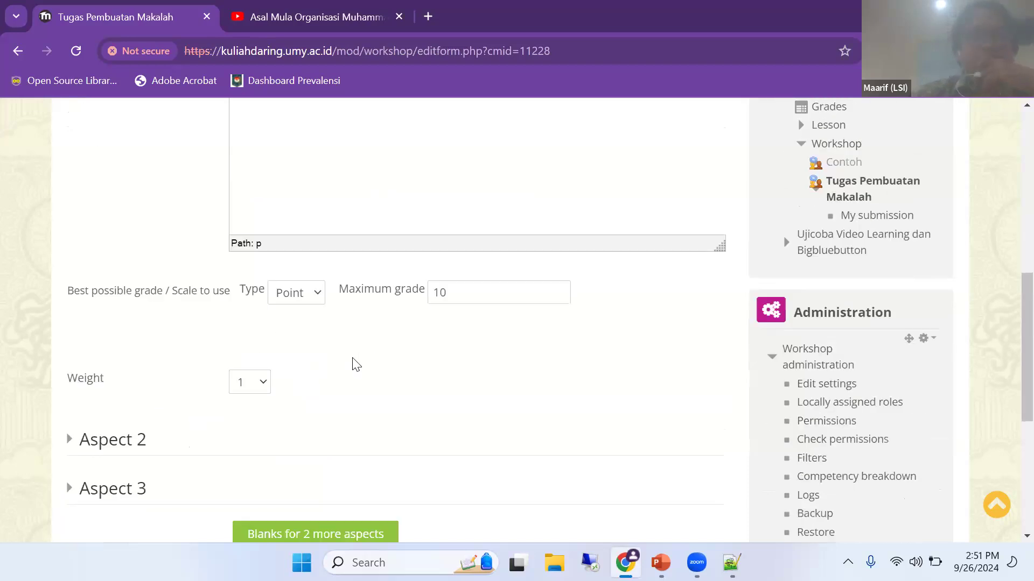
click(467, 296)
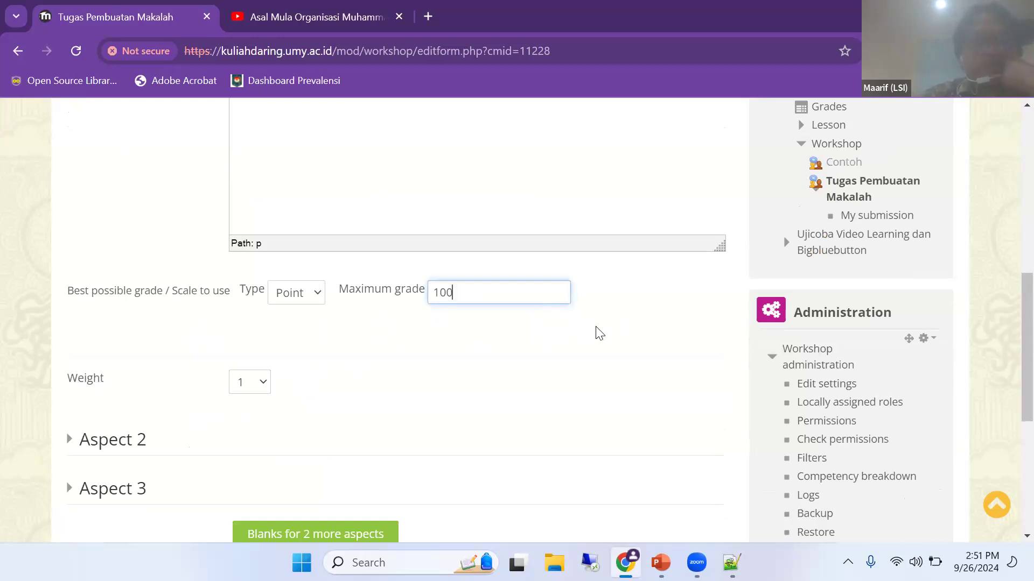
scroll(602, 325, down, 1)
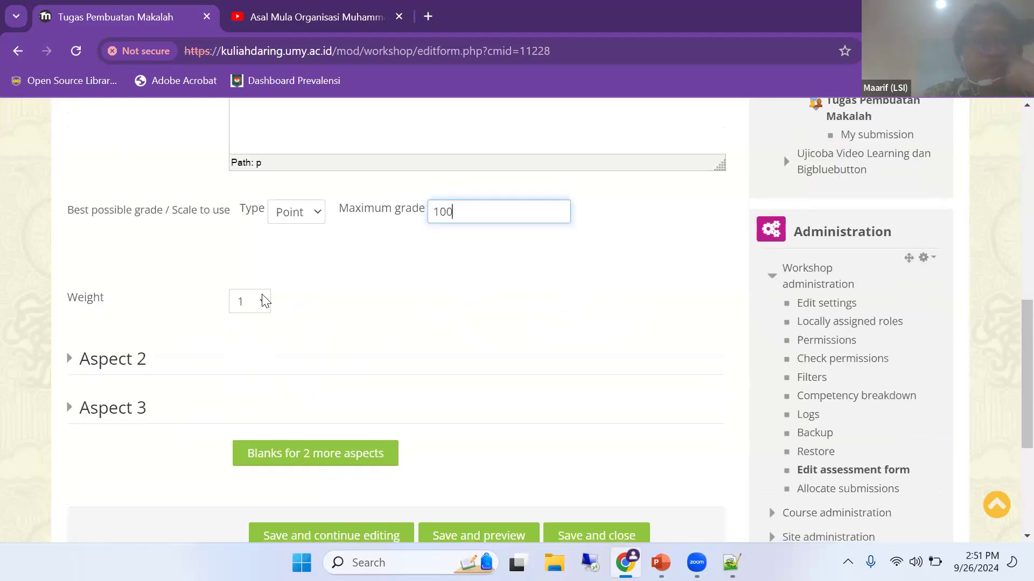
scroll(224, 302, up, 4)
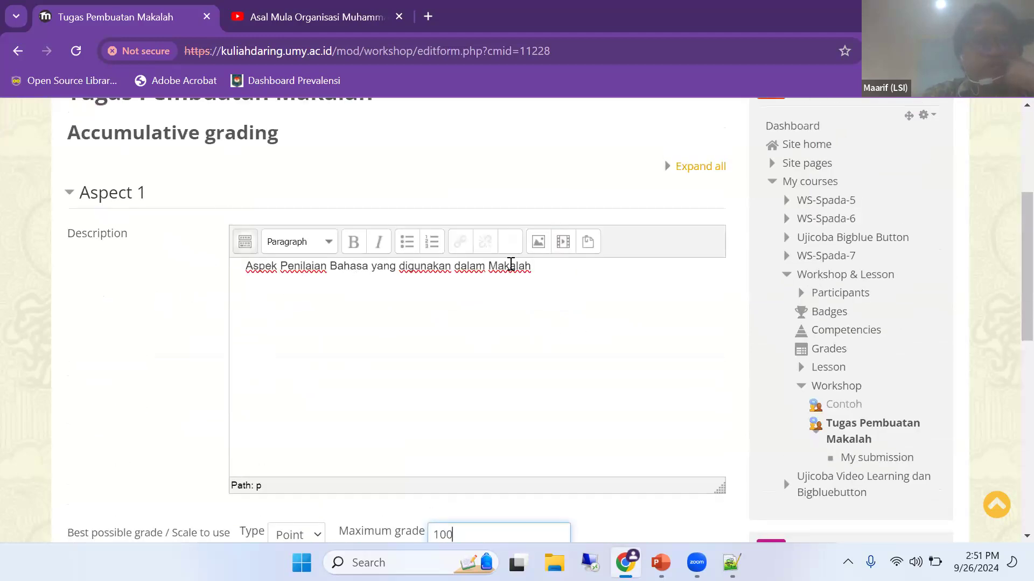
scroll(443, 226, down, 4)
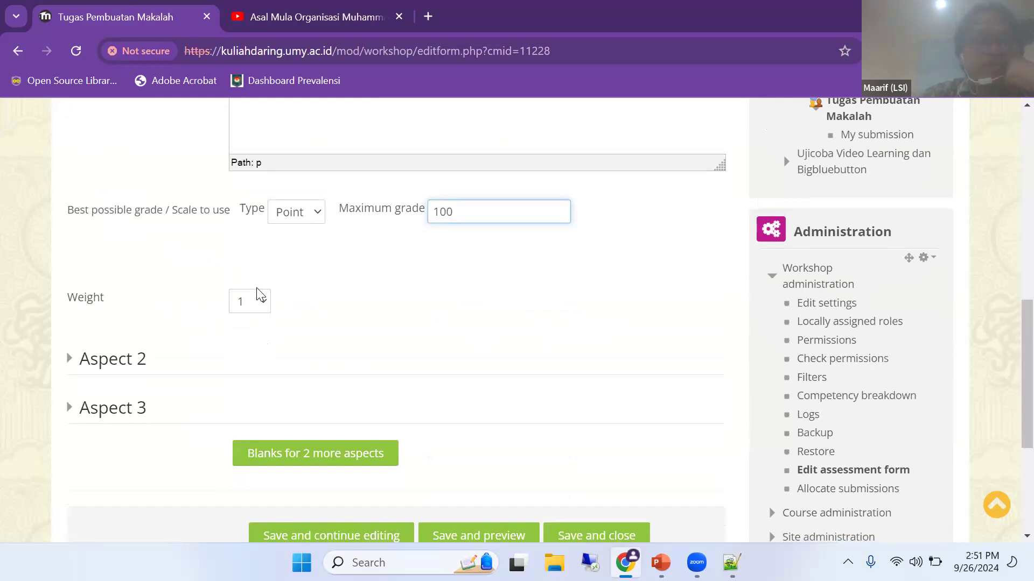
click(261, 295)
click(260, 278)
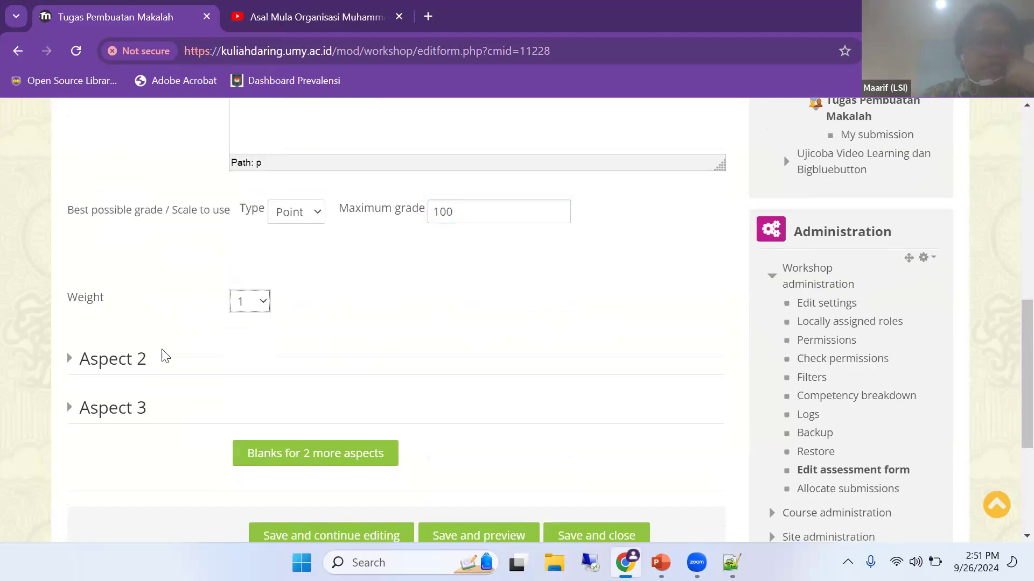
Describe Aspect 2 as "Kesesuaian Konten" and set its maximum grade to 100.
click(105, 359)
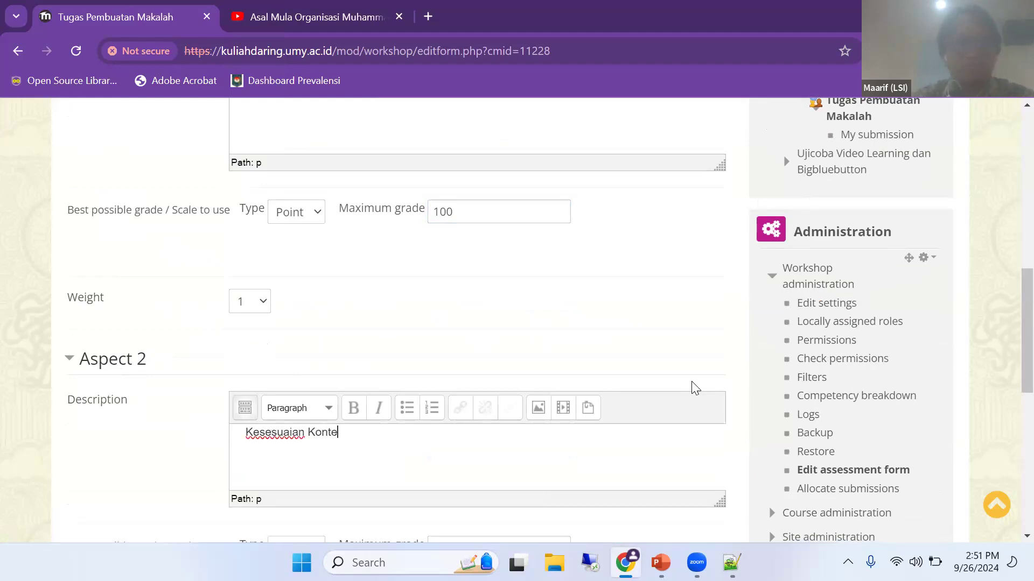
text(n)
scroll(379, 272, down, 4)
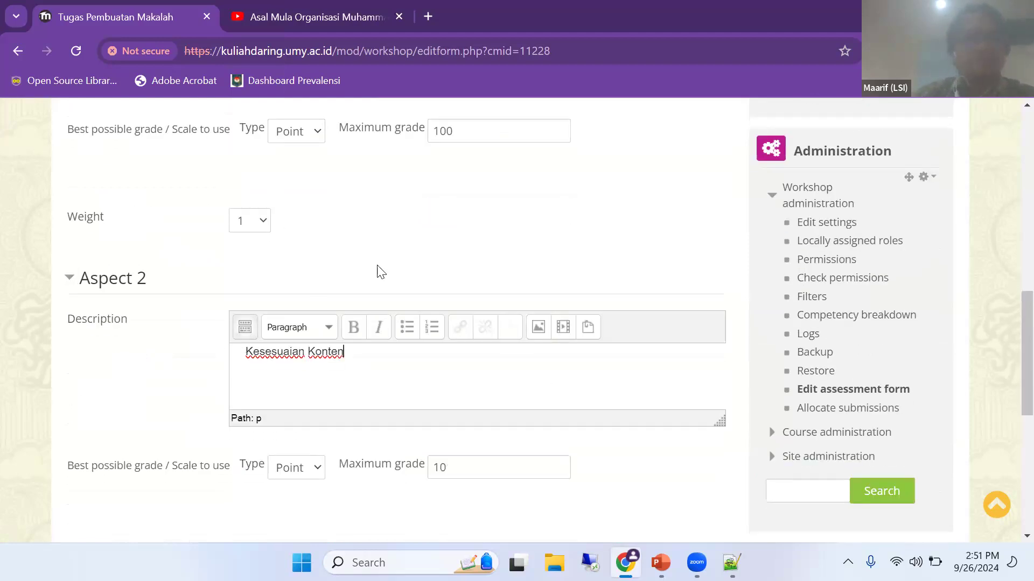
click(468, 227)
text(0)
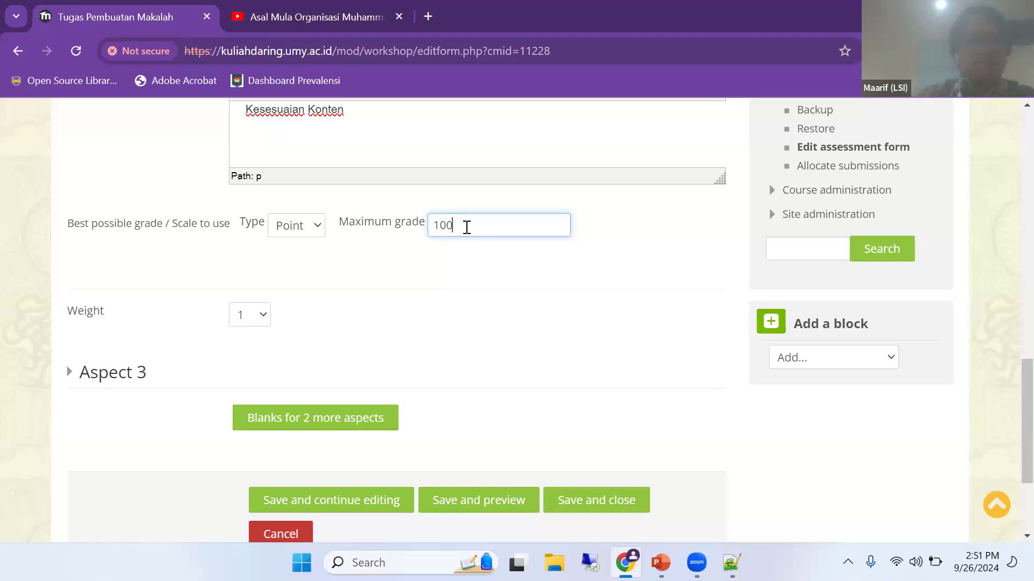
Check the Aspect 2 entries and save the assessment form, staying in it for further editing.
scroll(162, 289, up, 4)
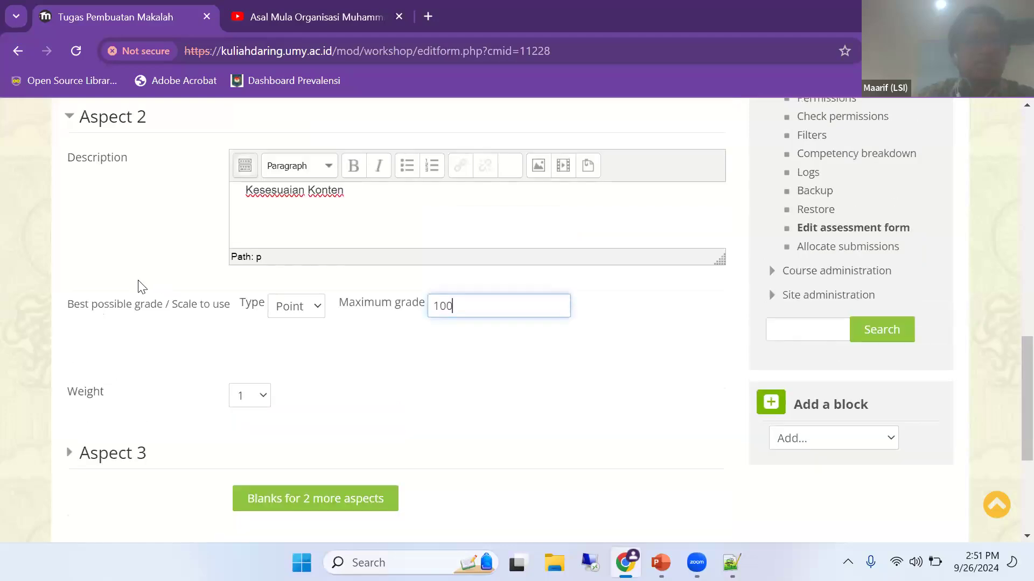
scroll(295, 306, up, 2)
scroll(295, 263, down, 8)
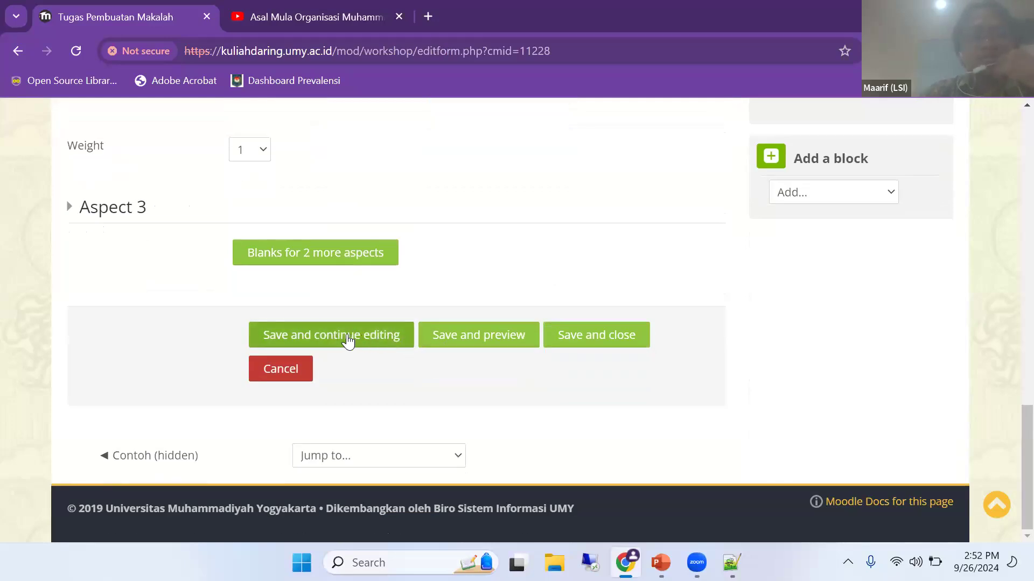
click(348, 340)
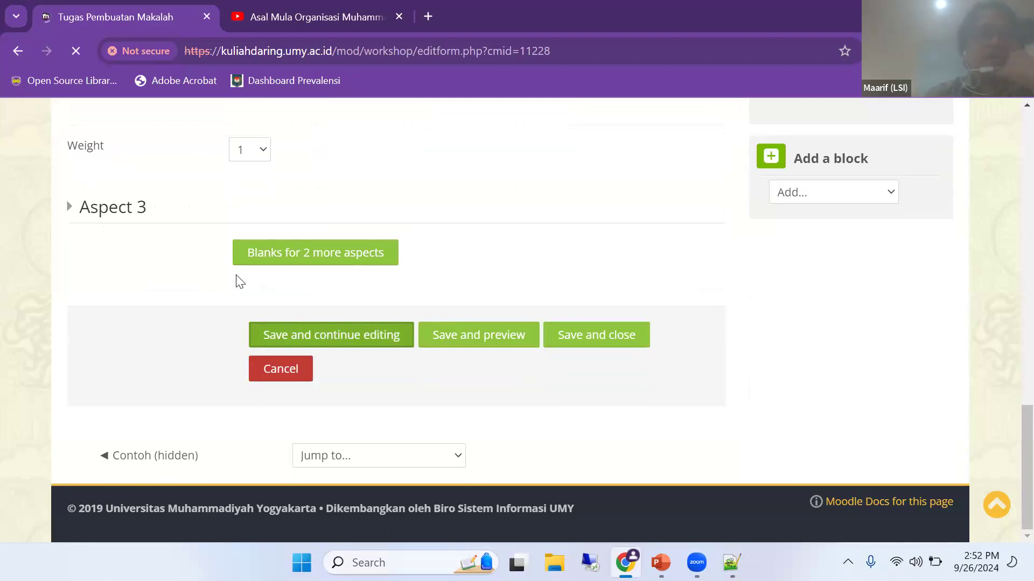
Review the aspects in the assessment form, then save and close it to return to the workshop overview.
scroll(370, 289, down, 10)
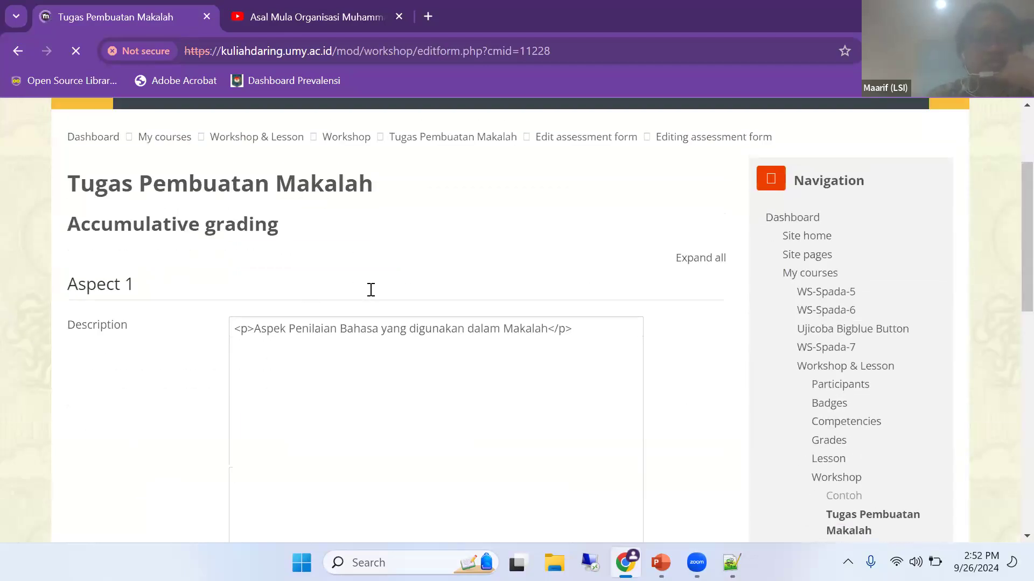
scroll(434, 303, down, 3)
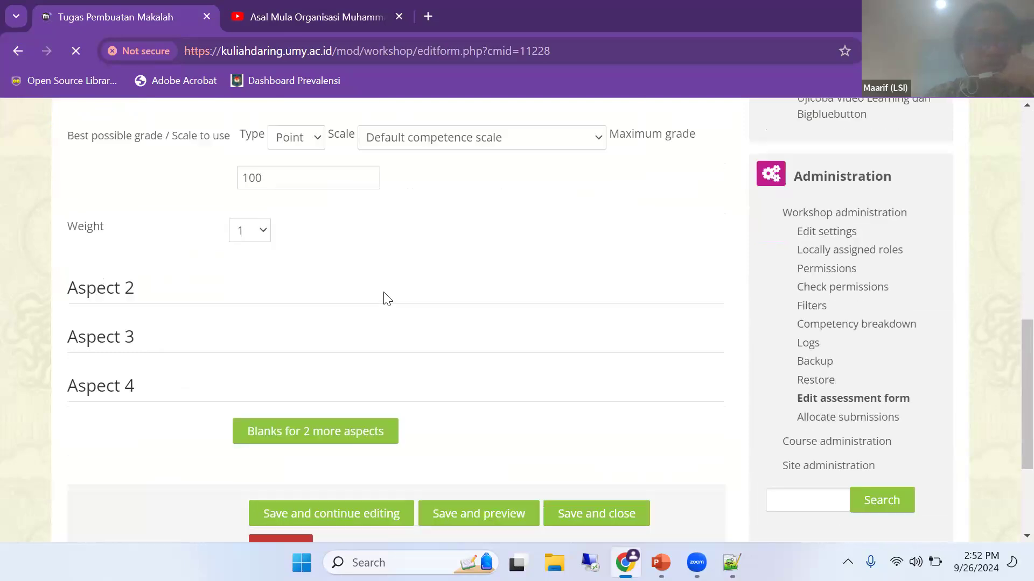
scroll(377, 307, down, 2)
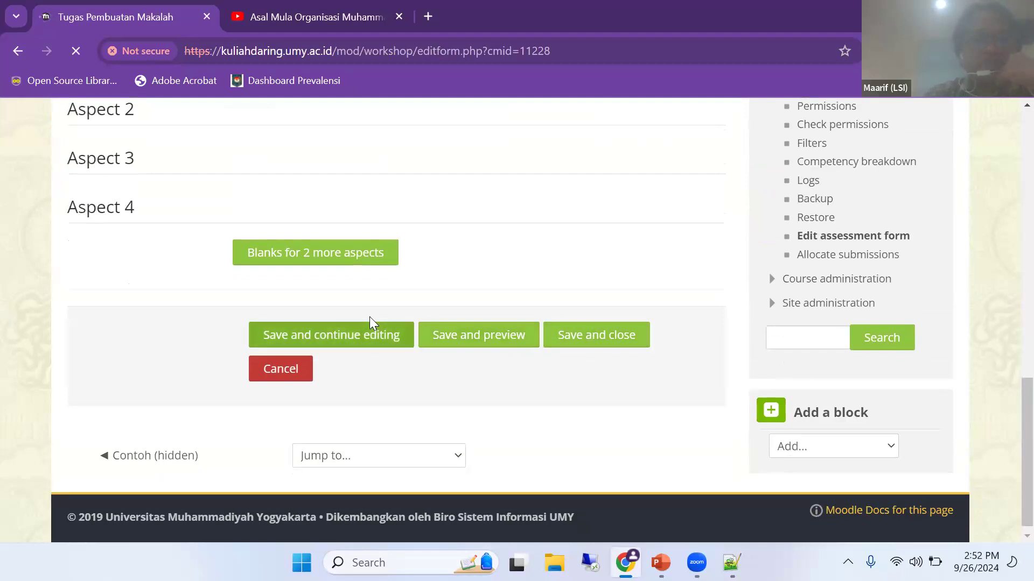
scroll(331, 237, up, 7)
scroll(330, 226, down, 7)
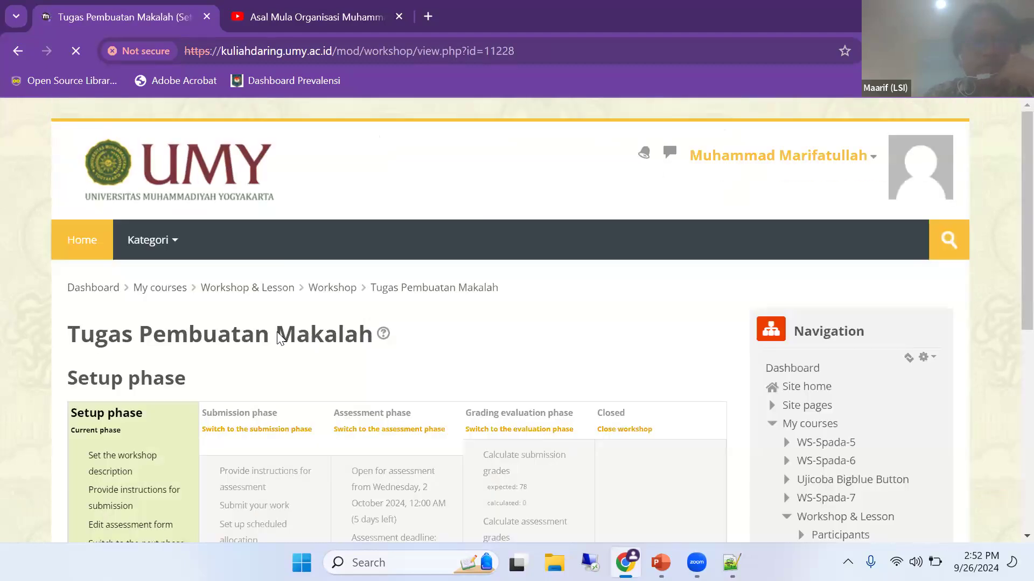
Switch the "Tugas Pembuatan Makalah" workshop from the setup phase to the submission phase and confirm the switch.
scroll(151, 308, down, 5)
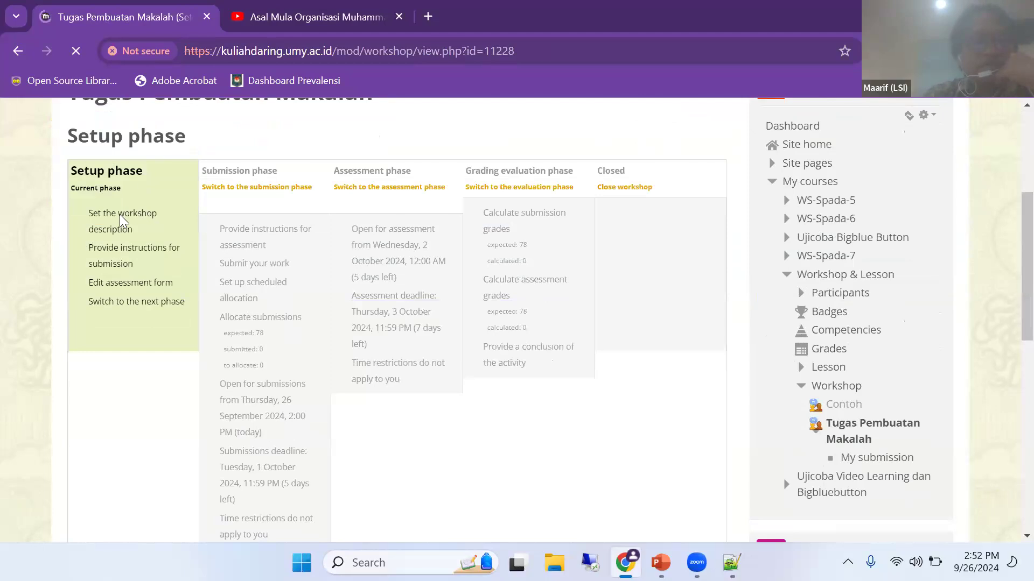
scroll(119, 214, down, 2)
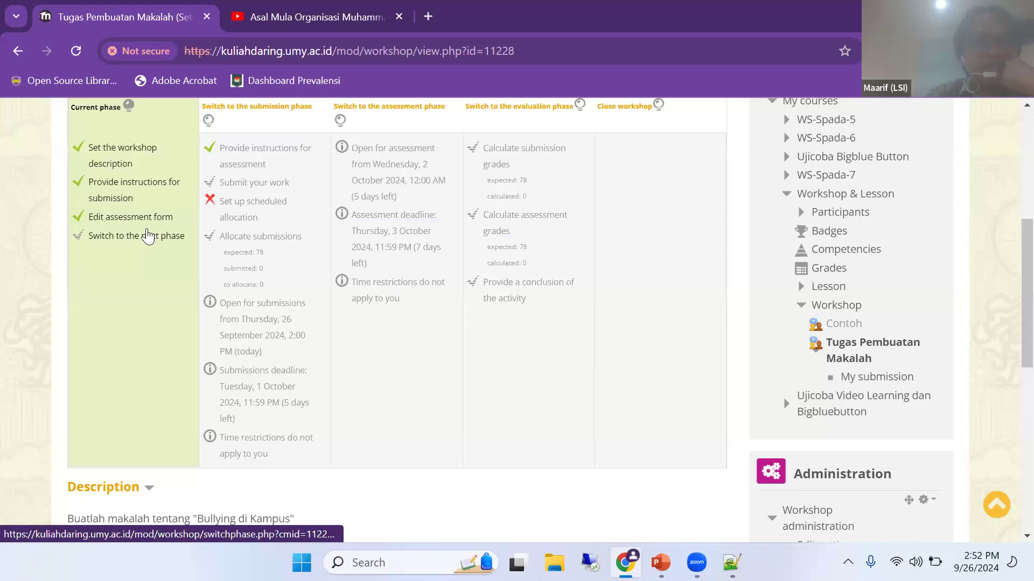
click(148, 235)
scroll(538, 286, down, 4)
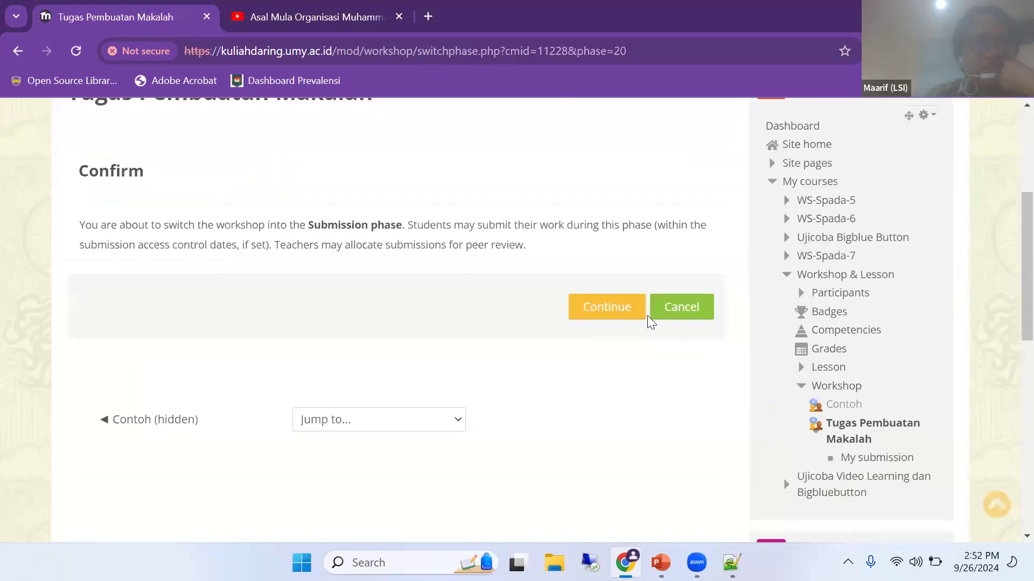
click(603, 308)
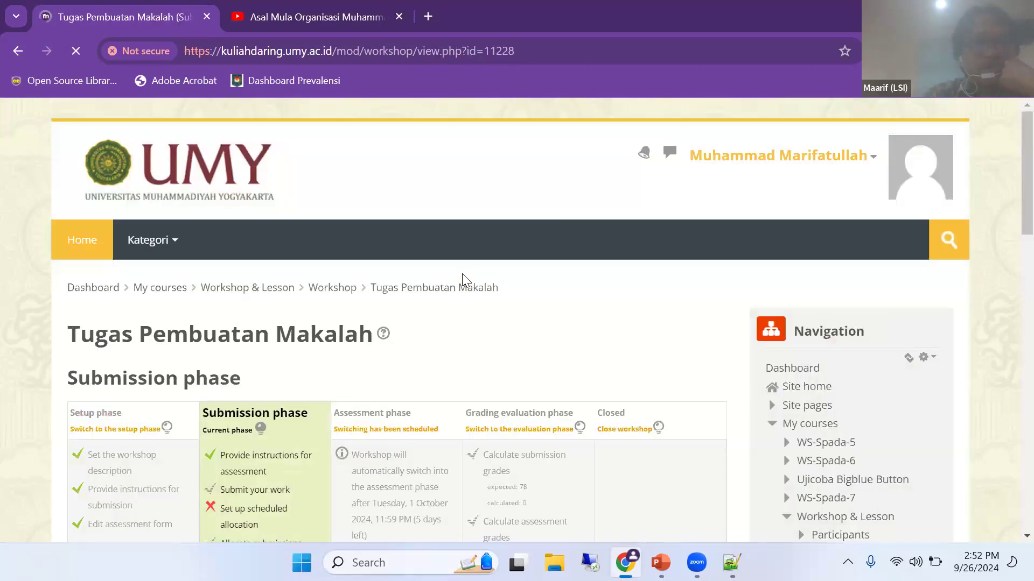
Open the scheduled allocation settings from the tasks of the submission phase.
scroll(318, 293, down, 3)
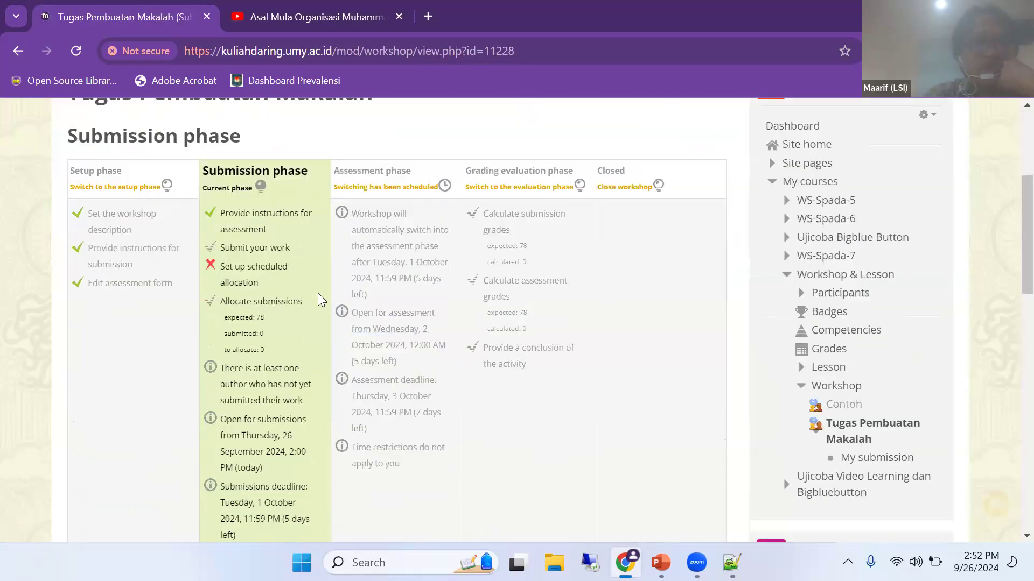
click(254, 275)
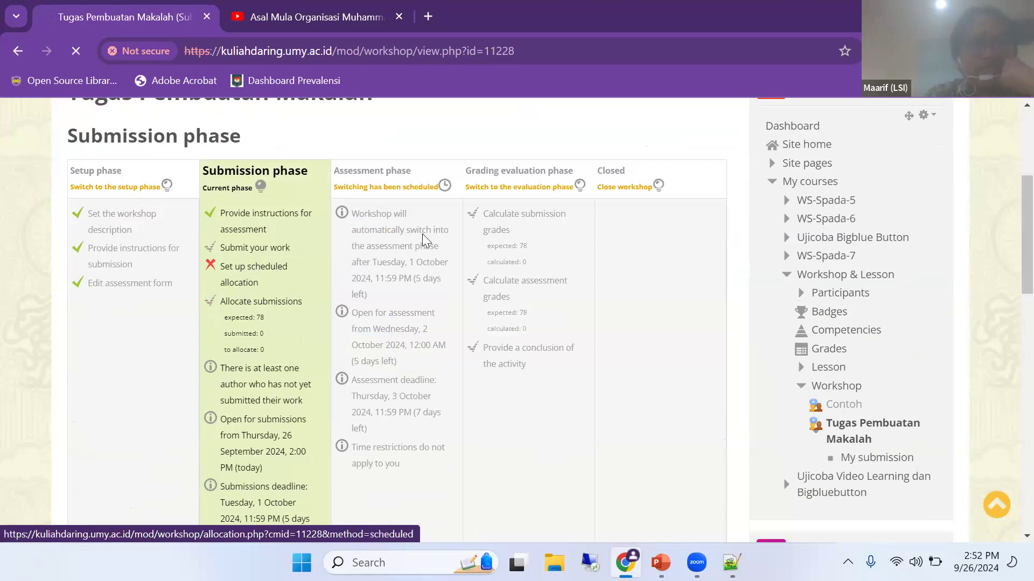
scroll(411, 309, down, 5)
scroll(234, 220, up, 2)
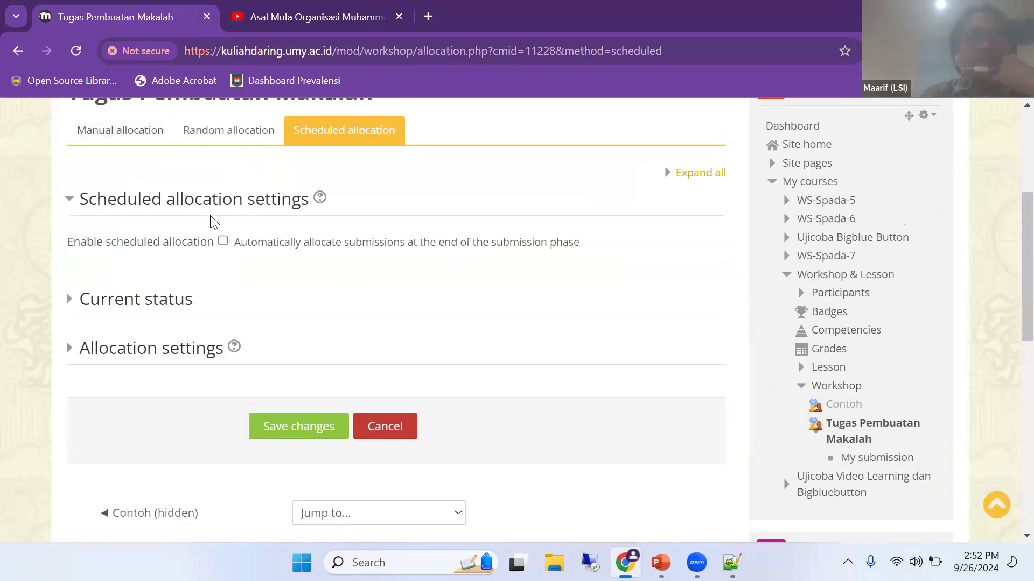
Look through the manual allocation list of participants and their reviewers.
click(138, 130)
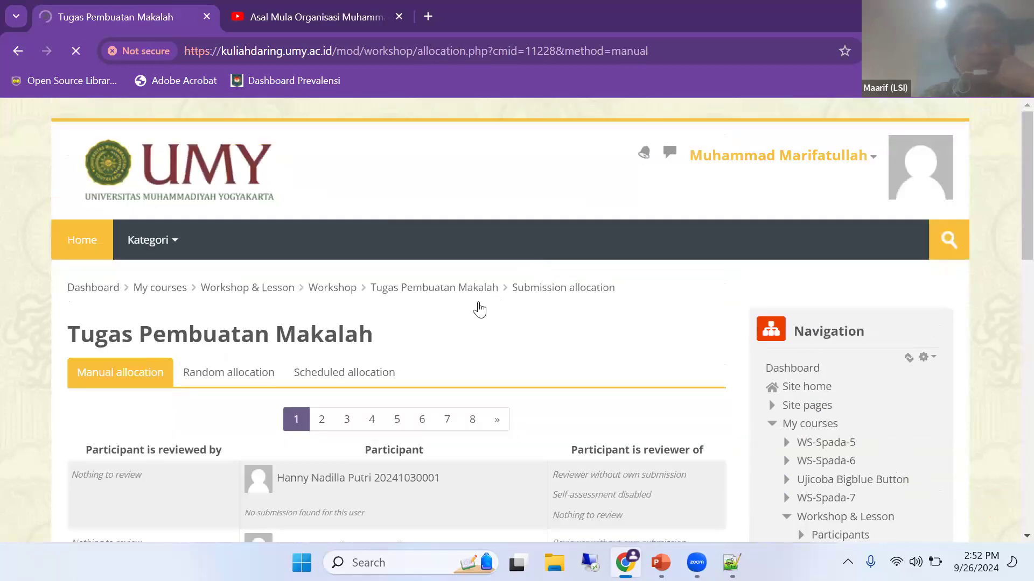
scroll(295, 344, down, 5)
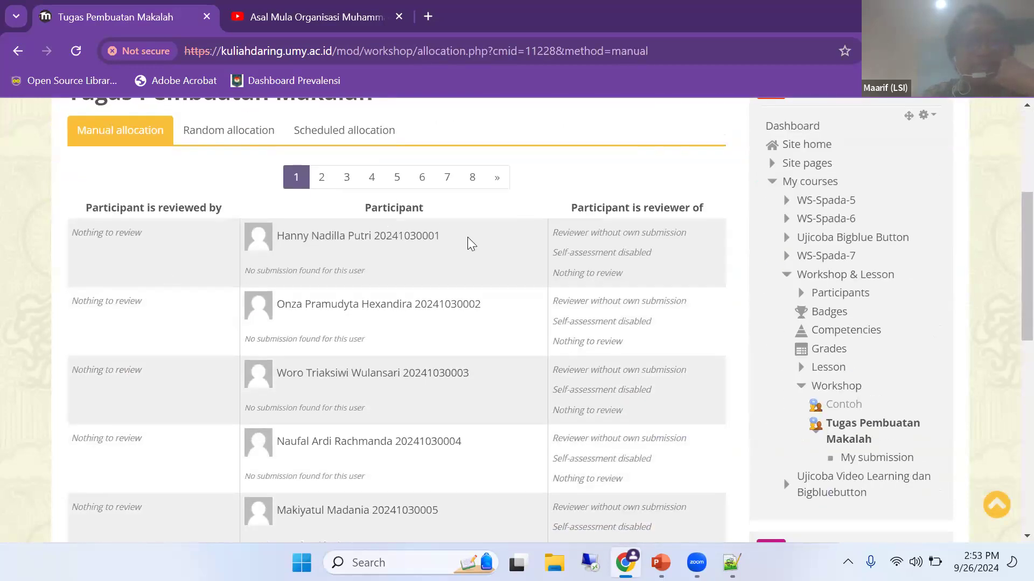
scroll(498, 246, down, 7)
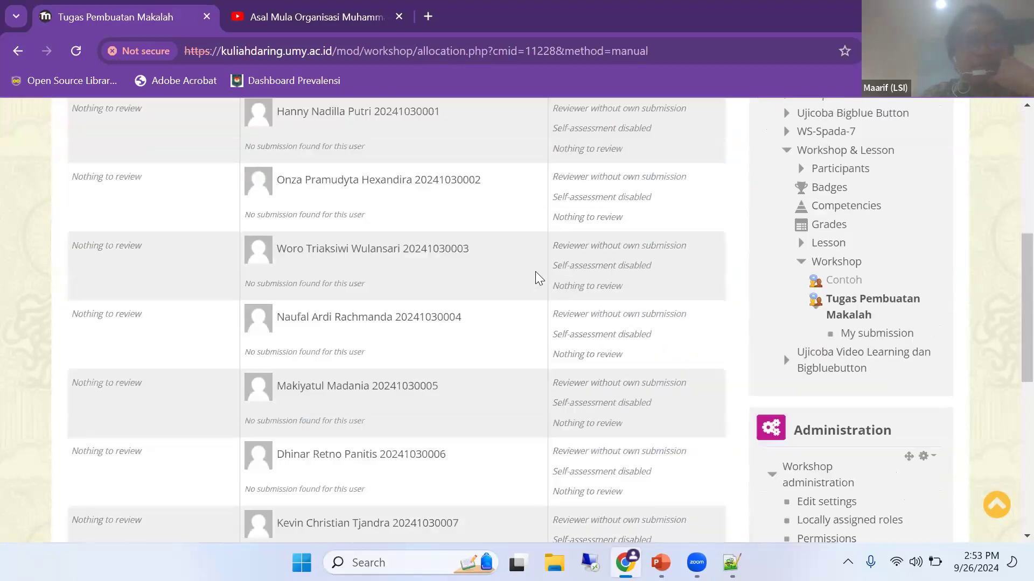
scroll(285, 277, up, 10)
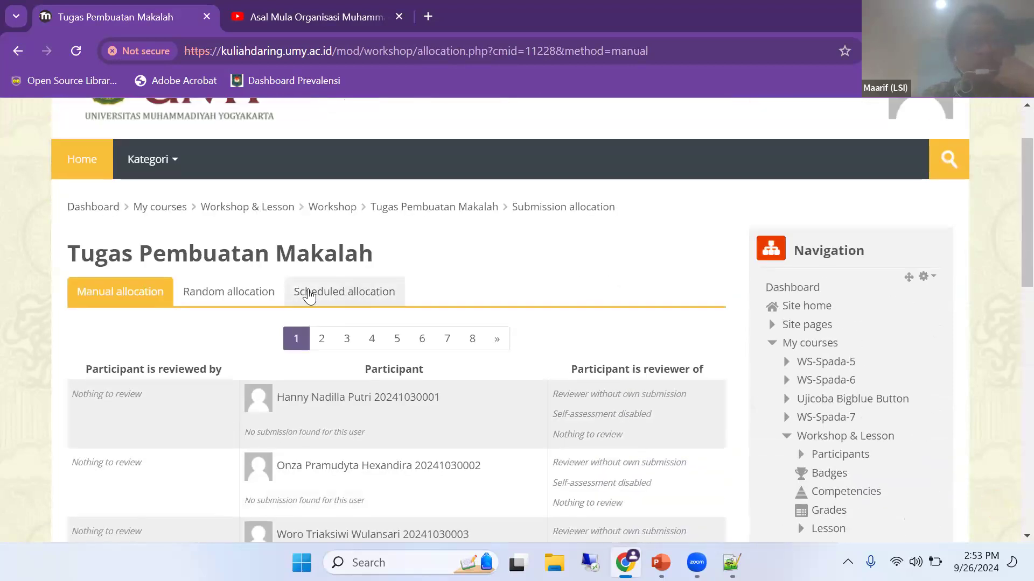
Return to scheduled allocation and enable automatic allocation of submissions at the end of the submission phase.
click(345, 294)
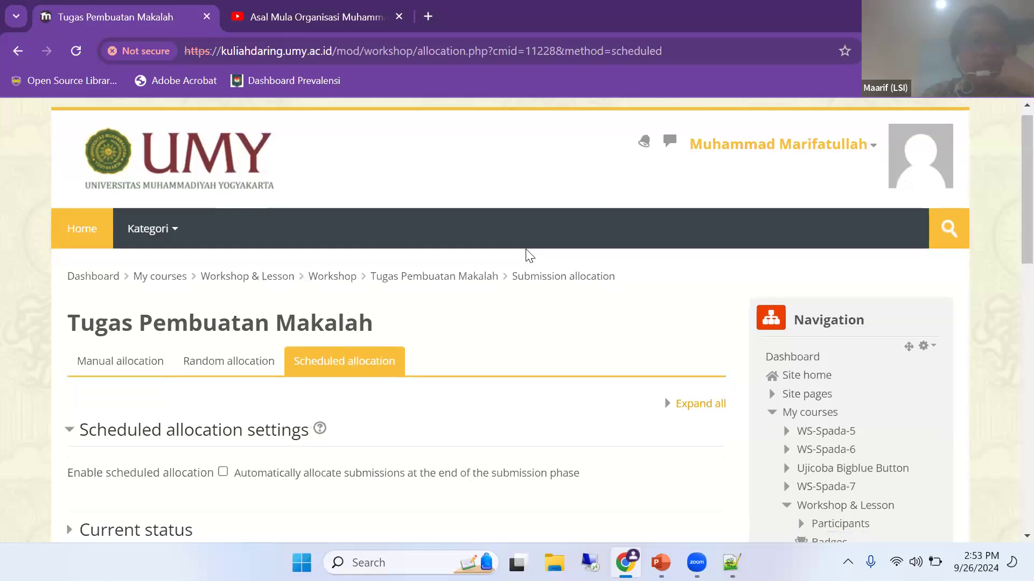
scroll(485, 248, down, 3)
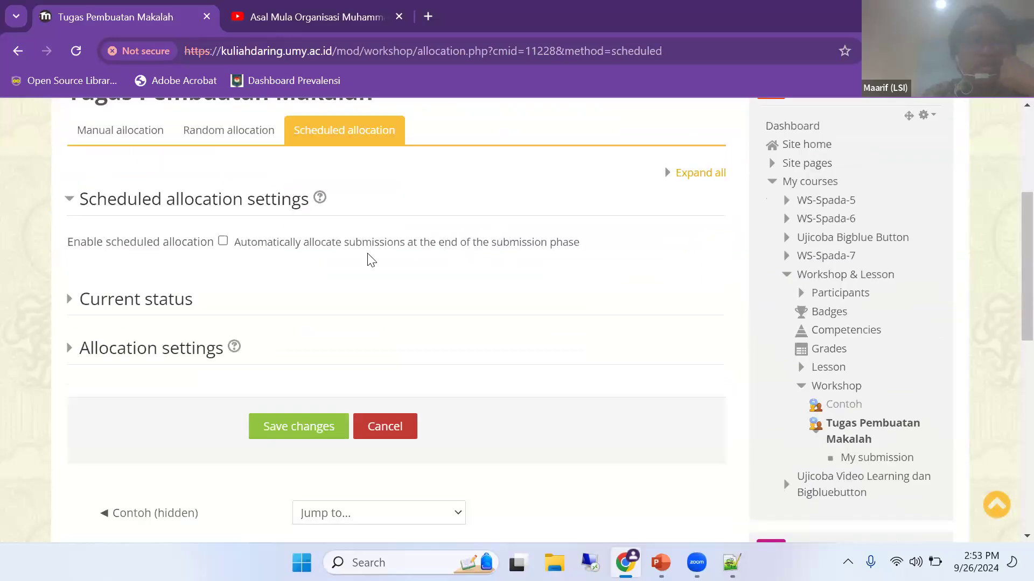
click(224, 243)
scroll(289, 274, down, 2)
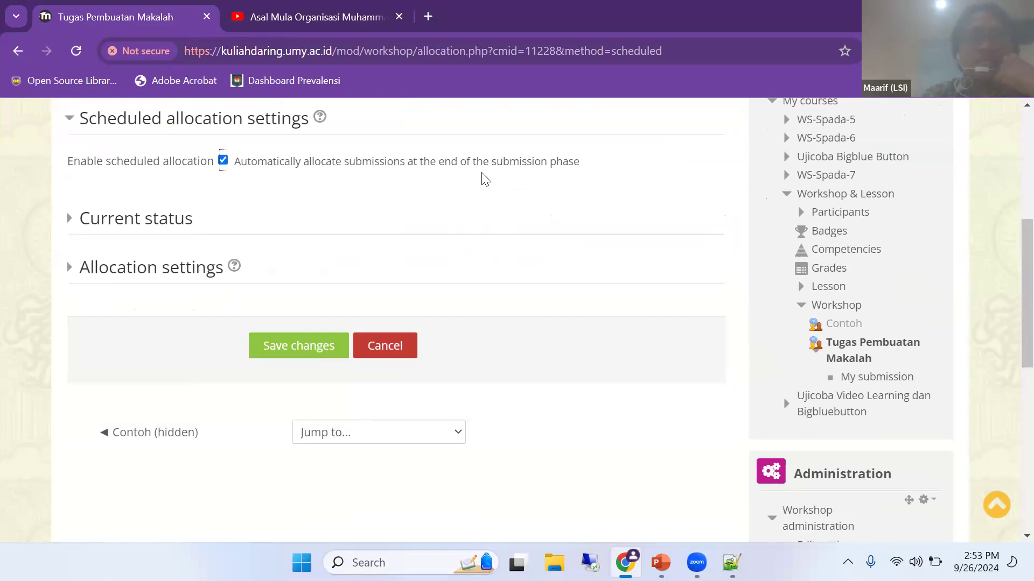
Check the current status section, then set the number of reviews to 3 per submission in the allocation settings.
click(168, 227)
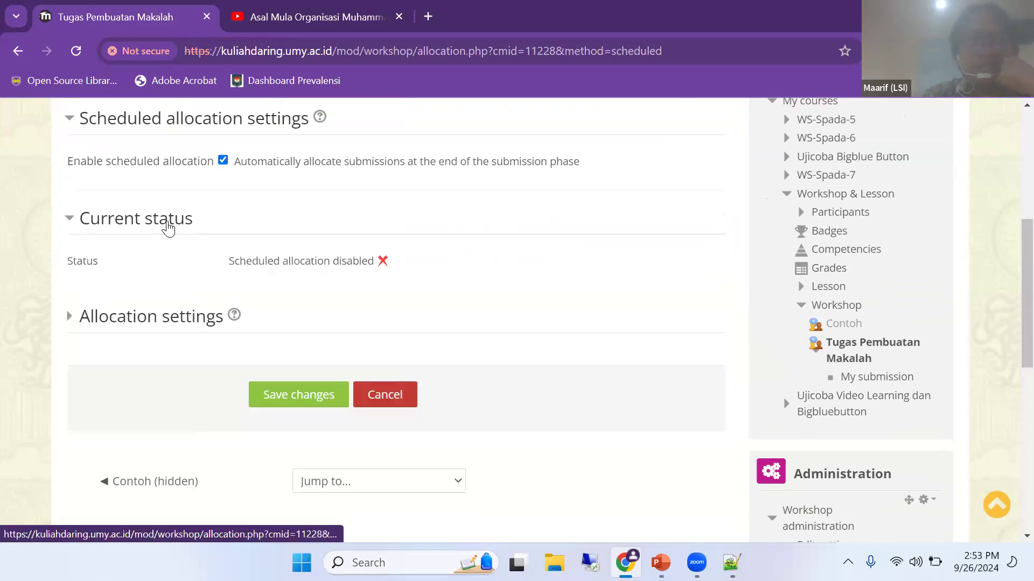
click(168, 226)
click(175, 271)
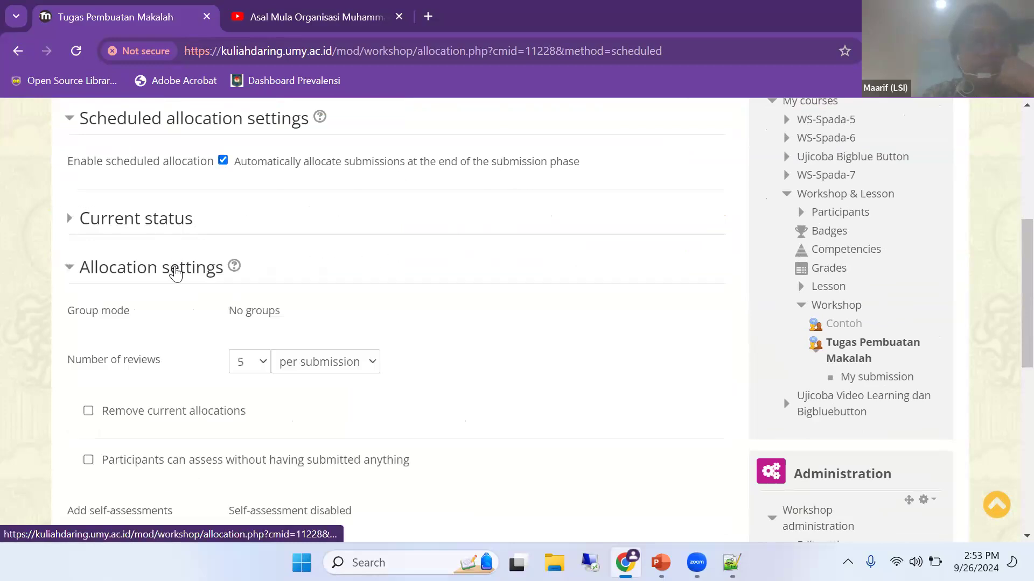
scroll(178, 321, down, 2)
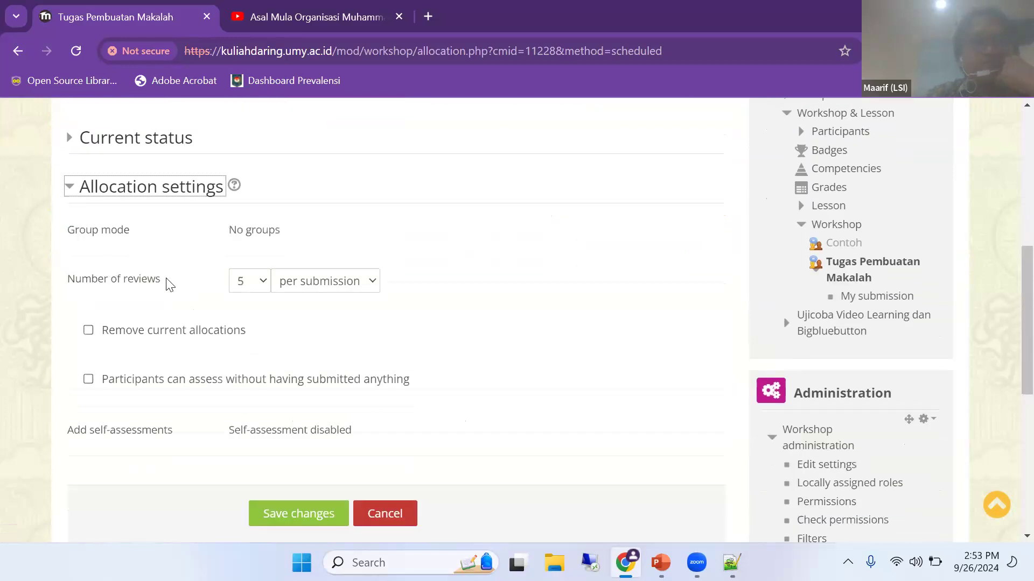
scroll(170, 284, down, 2)
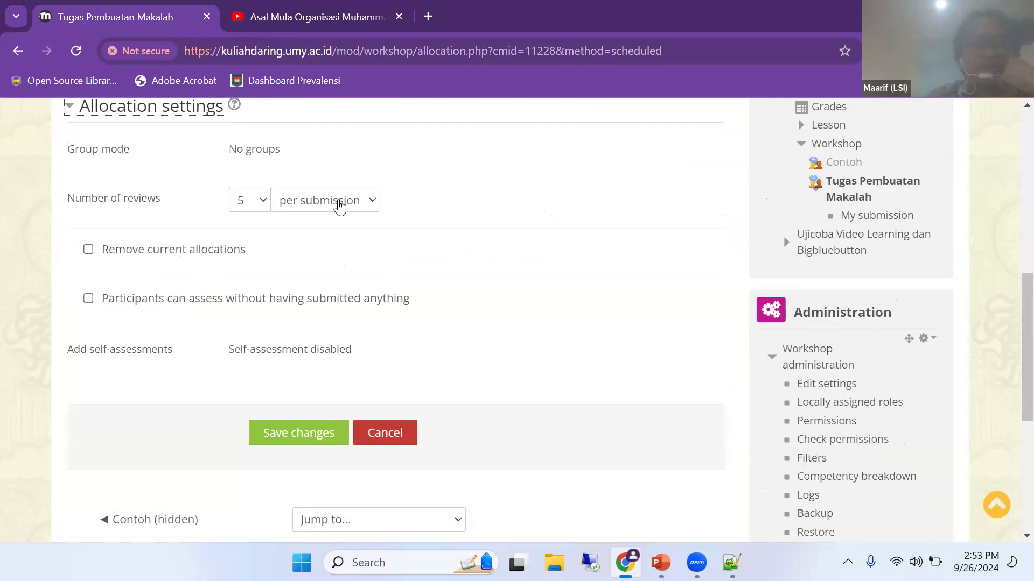
click(251, 204)
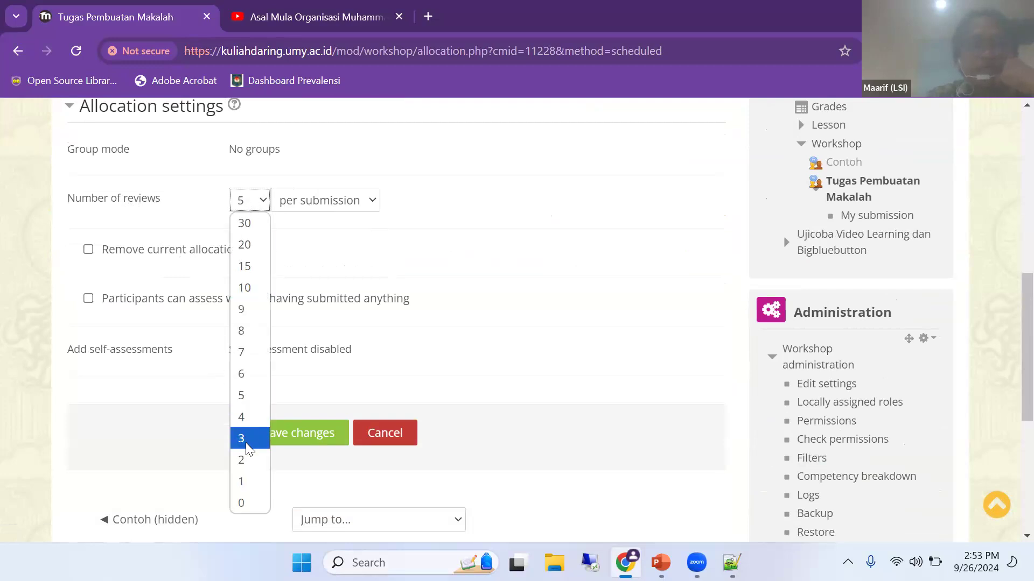
click(245, 459)
click(248, 202)
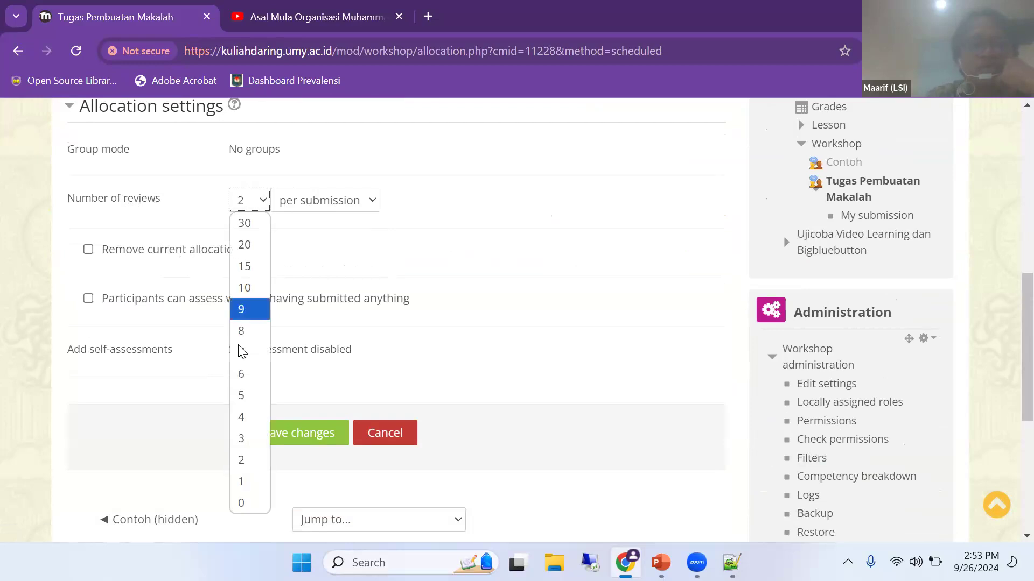
click(241, 438)
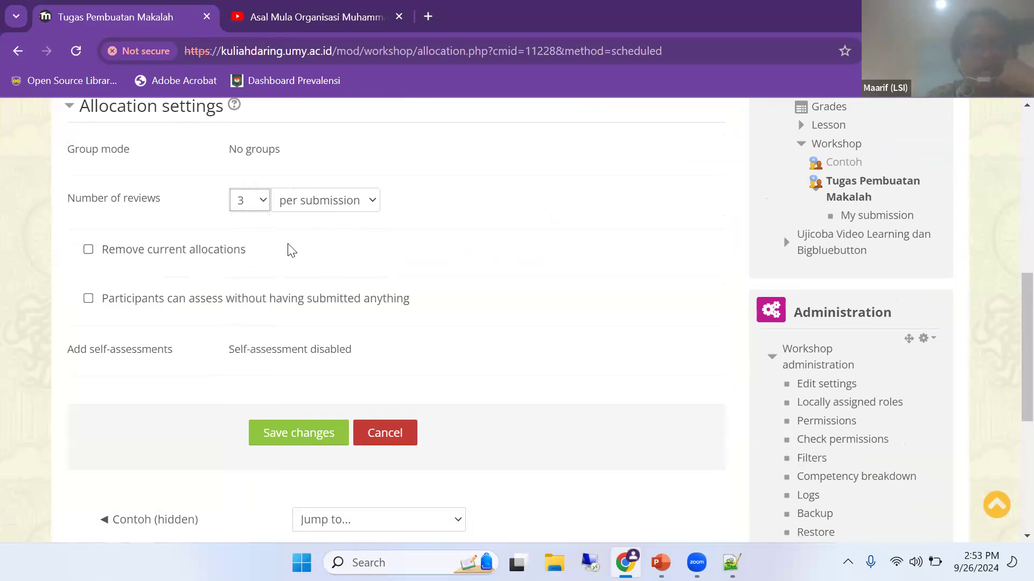
Save the scheduled allocation changes and continue back to the scheduled allocation page.
scroll(264, 355, up, 2)
click(286, 512)
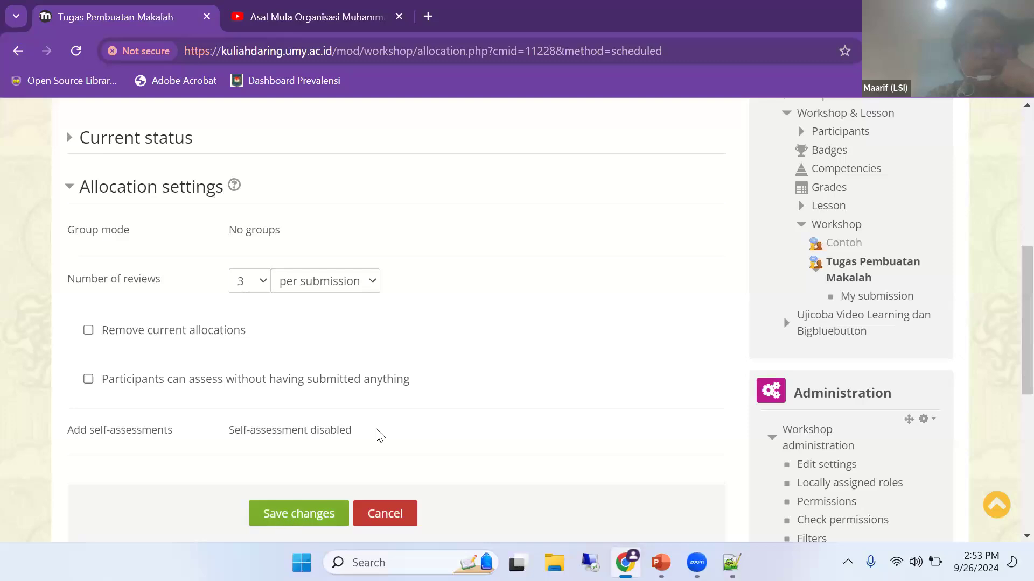
scroll(323, 310, down, 3)
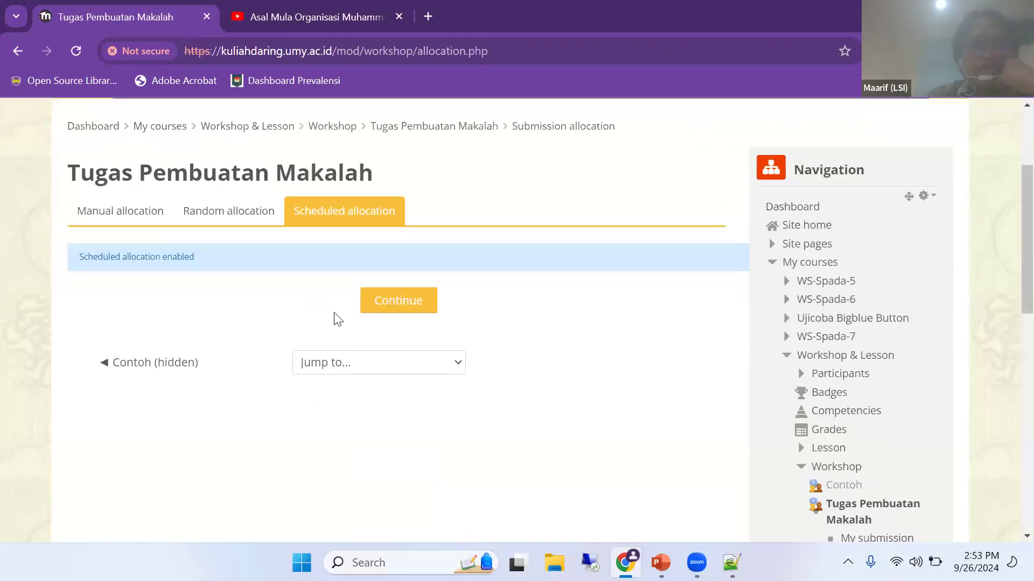
click(411, 304)
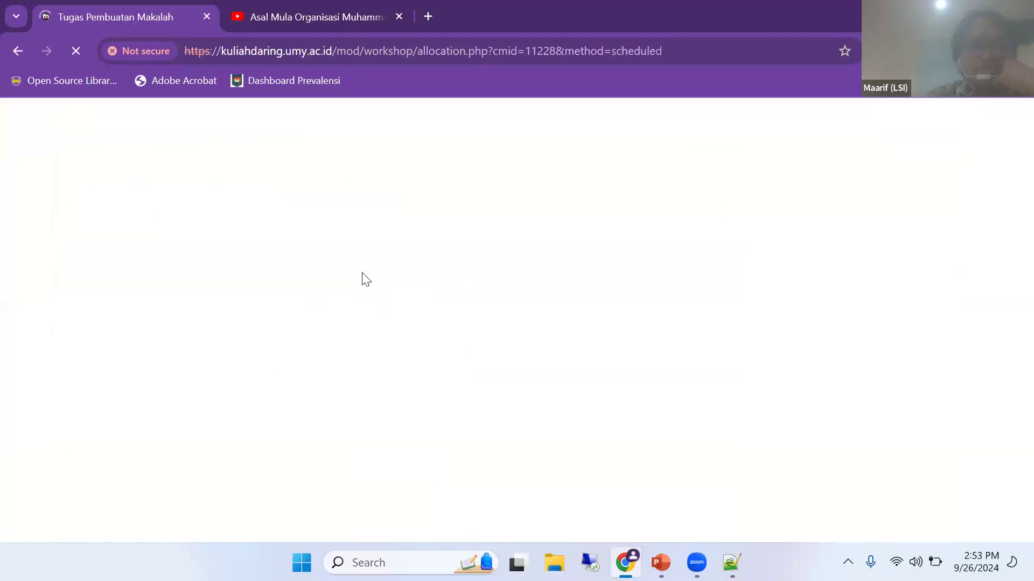
Run random allocation with its default setting of 5 reviews per submission and continue back to the random allocation page.
scroll(322, 305, down, 7)
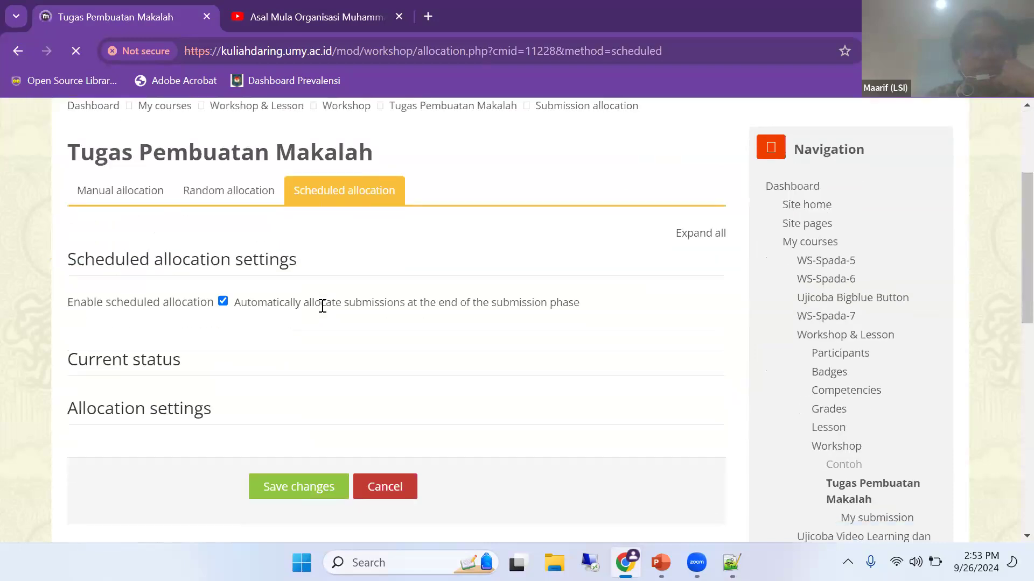
scroll(287, 282, up, 4)
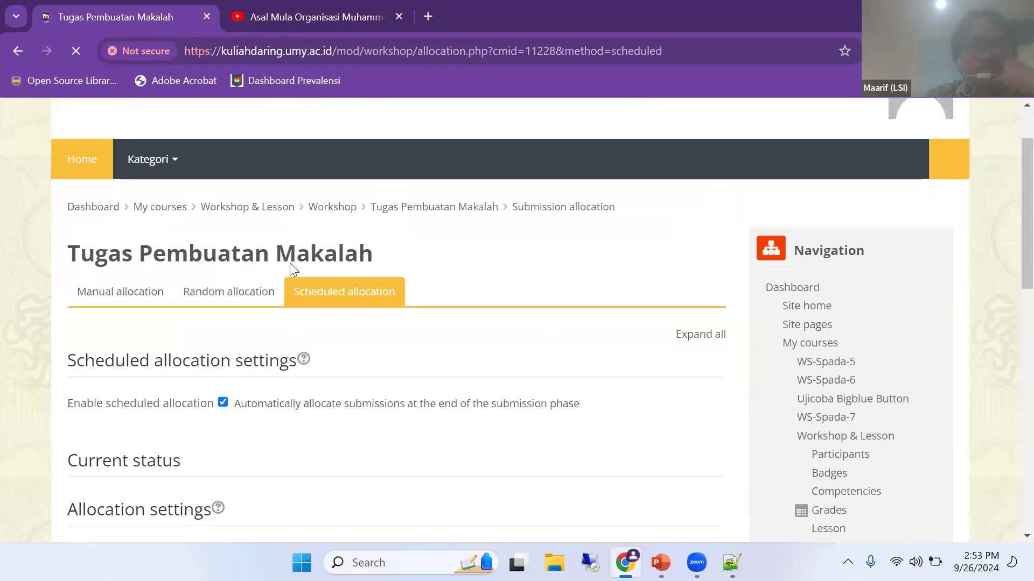
scroll(408, 276, down, 1)
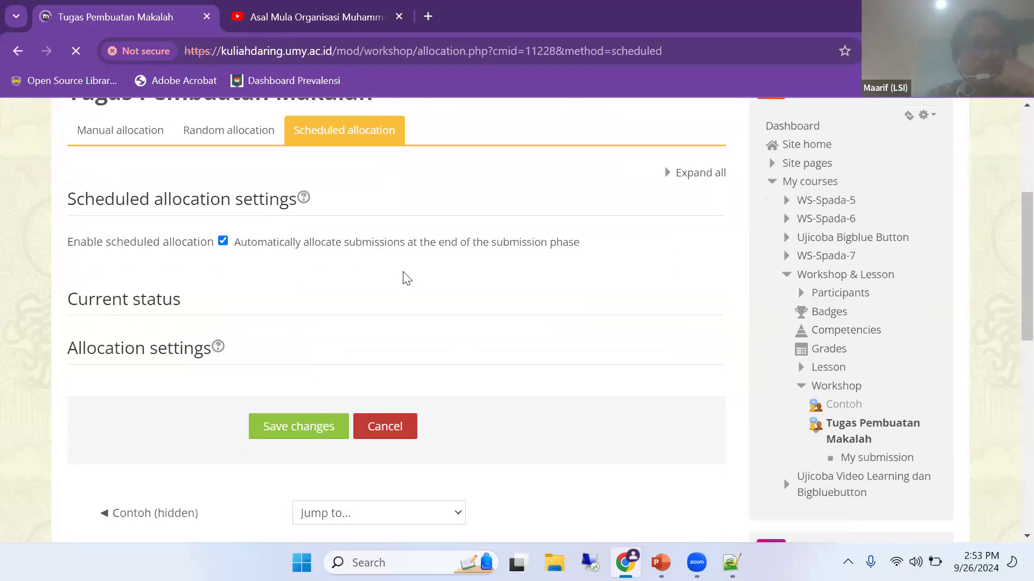
scroll(323, 253, up, 1)
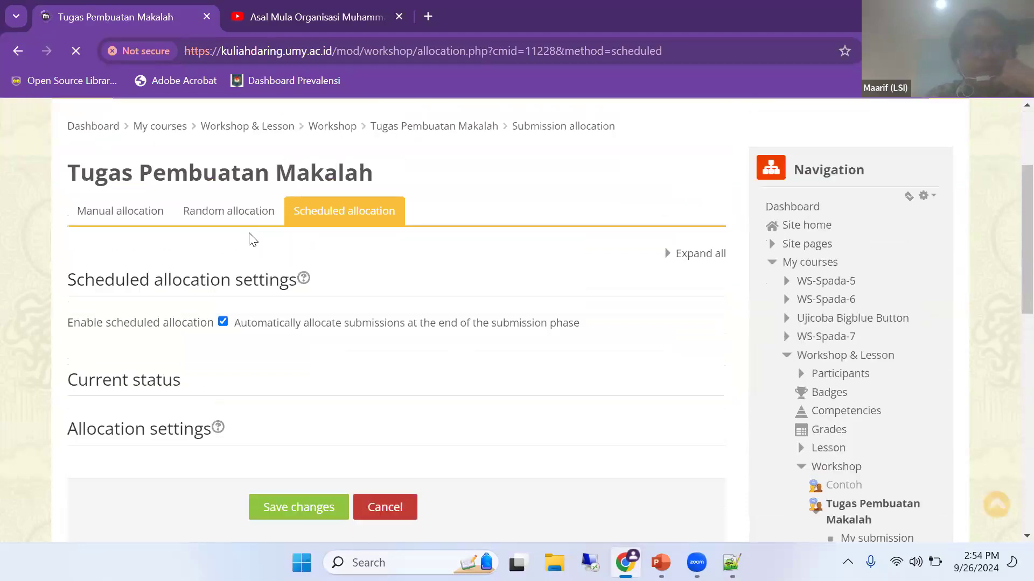
click(226, 212)
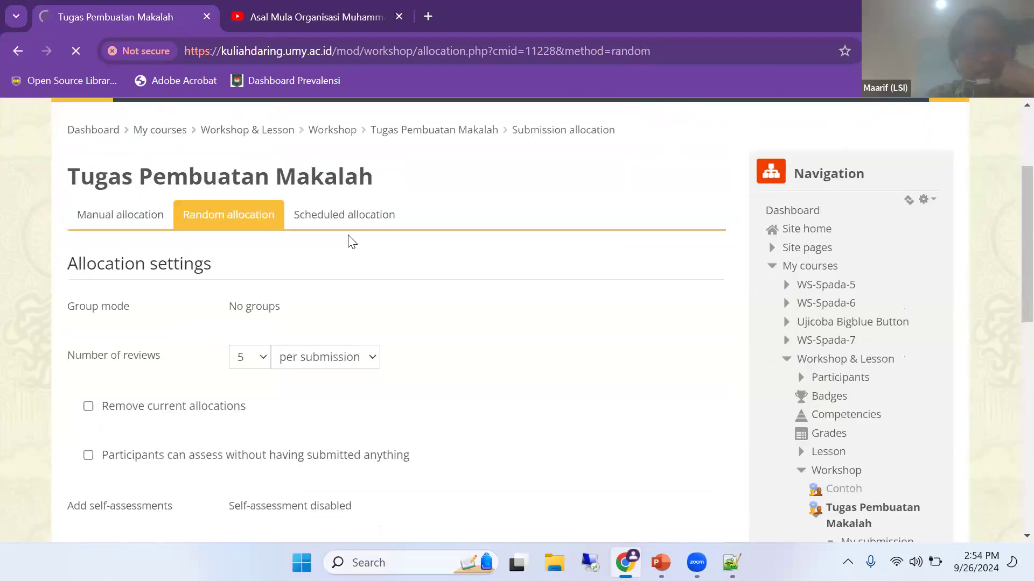
scroll(323, 247, down, 1)
scroll(253, 345, down, 1)
click(295, 428)
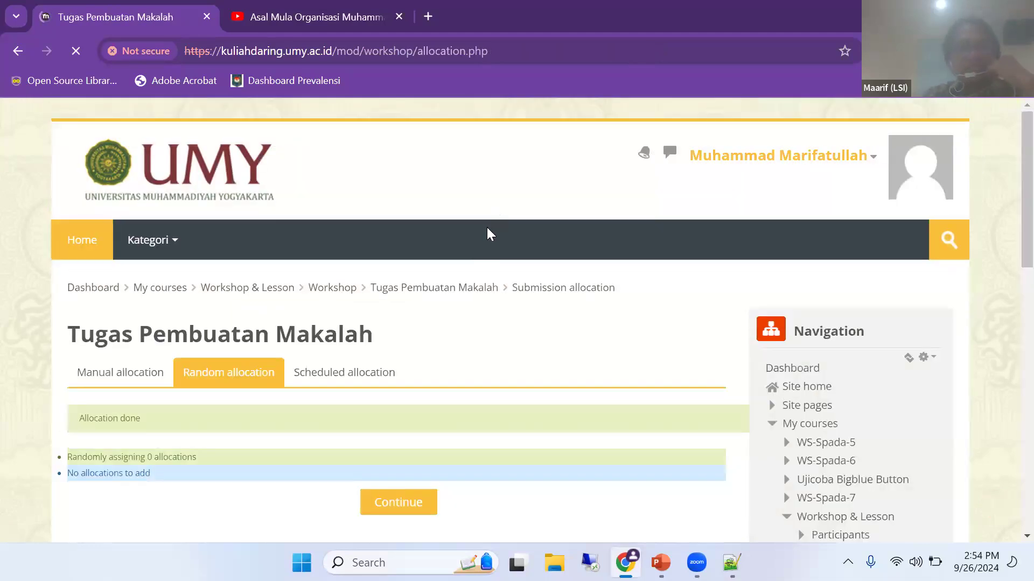
scroll(486, 227, down, 3)
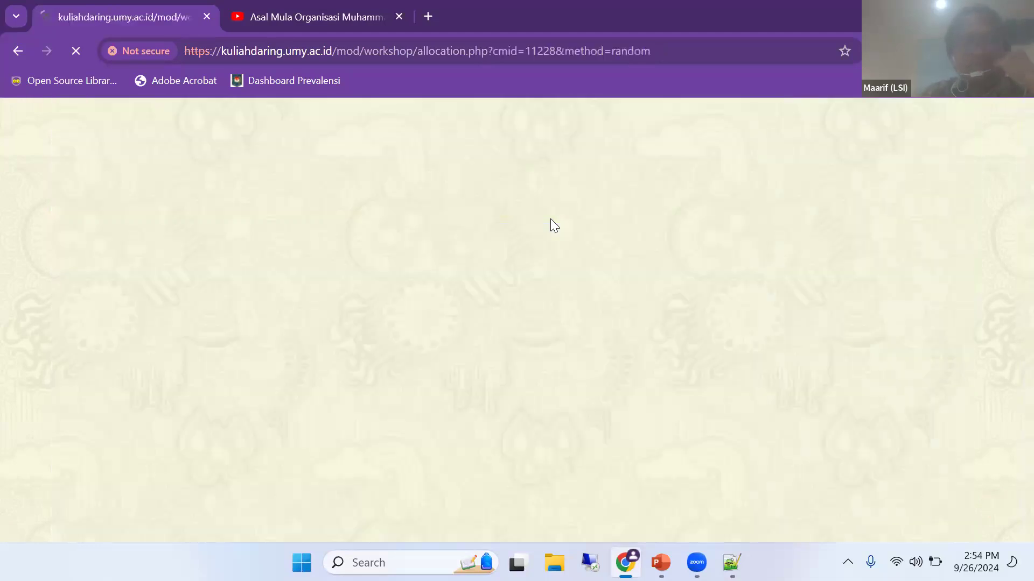
Return to the "Tugas Pembuatan Makalah" workshop overview and review the tasks and dates listed for each phase.
scroll(677, 289, down, 3)
scroll(677, 289, down, 3)
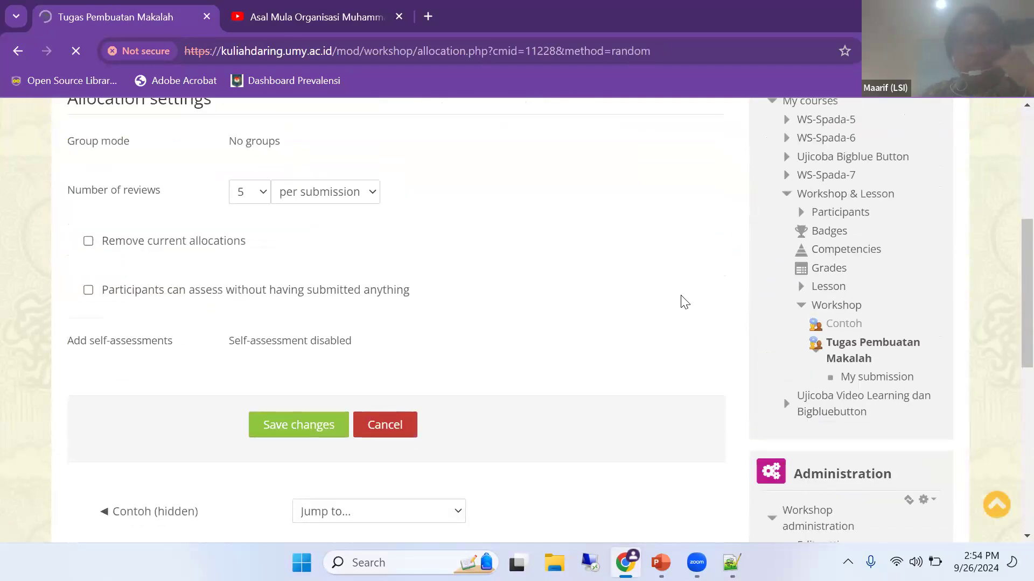
click(871, 351)
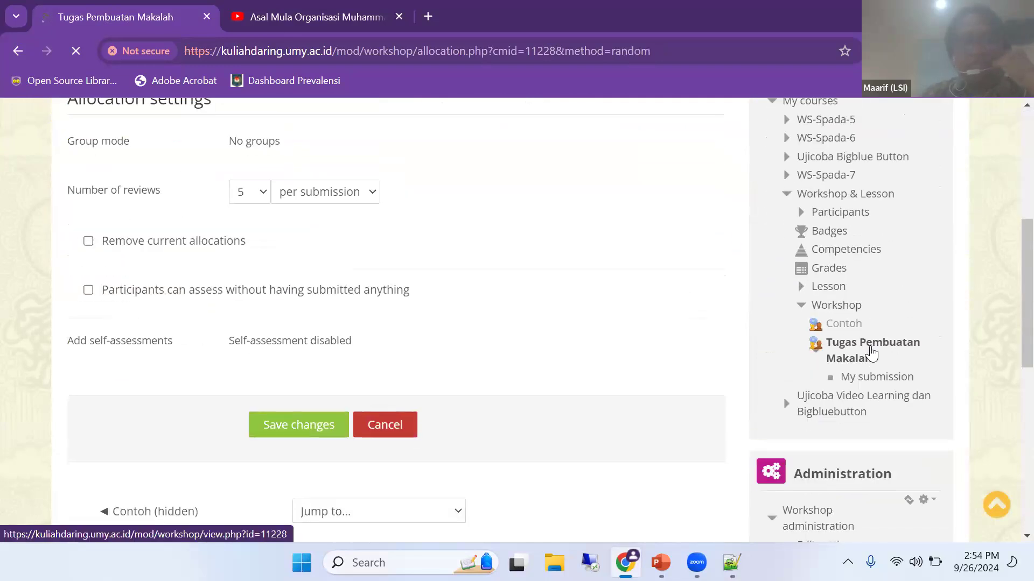
scroll(445, 250, down, 4)
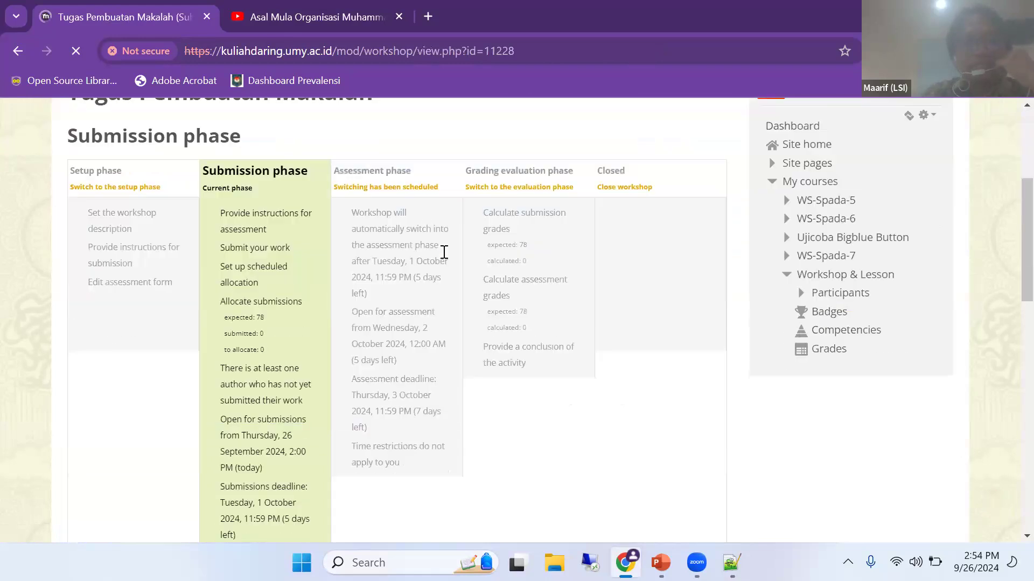
scroll(404, 225, down, 2)
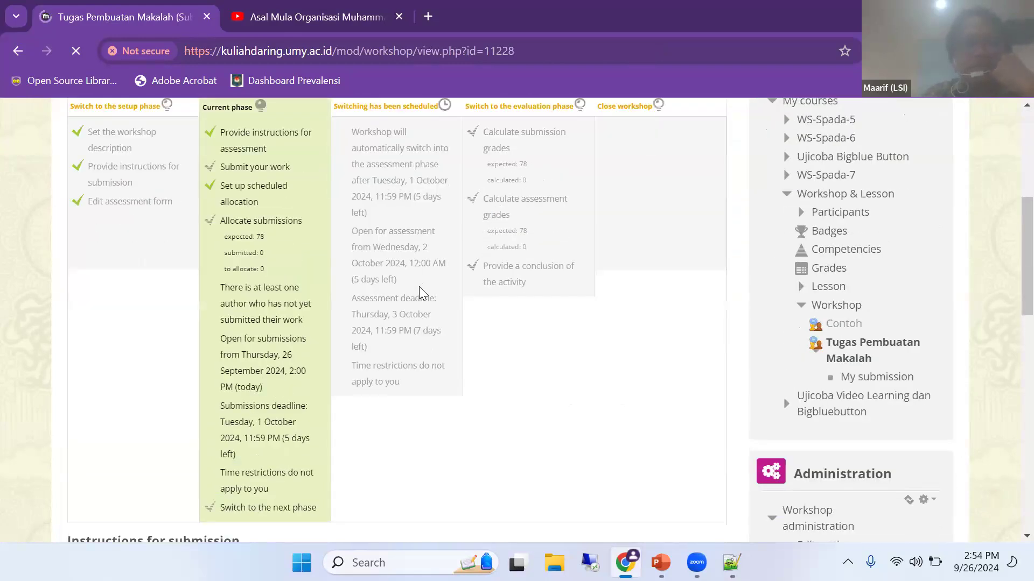
scroll(431, 194, up, 2)
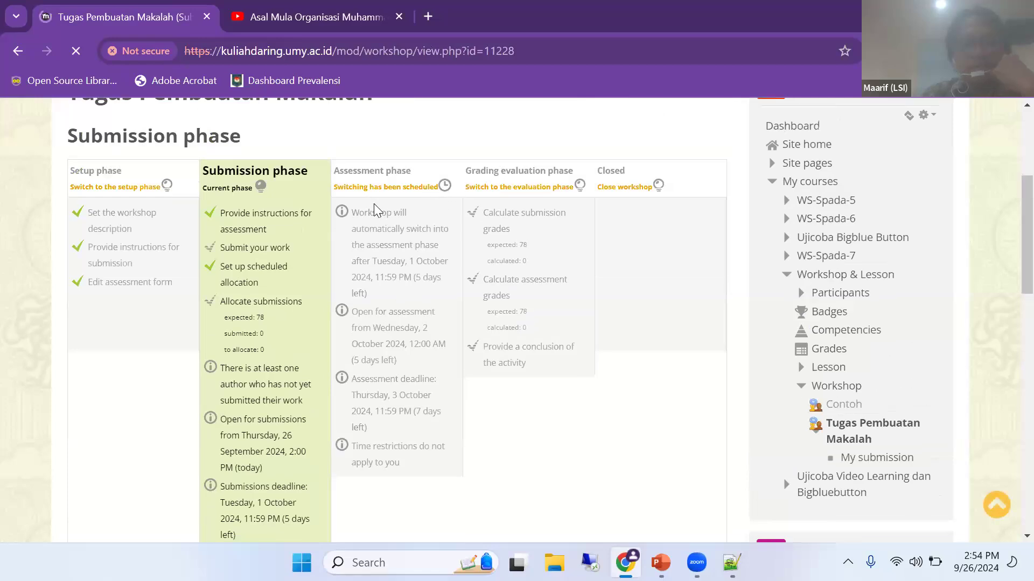
Switch the workshop from the submission phase to the grading evaluation phase and confirm the change.
scroll(294, 307, down, 4)
scroll(339, 228, up, 4)
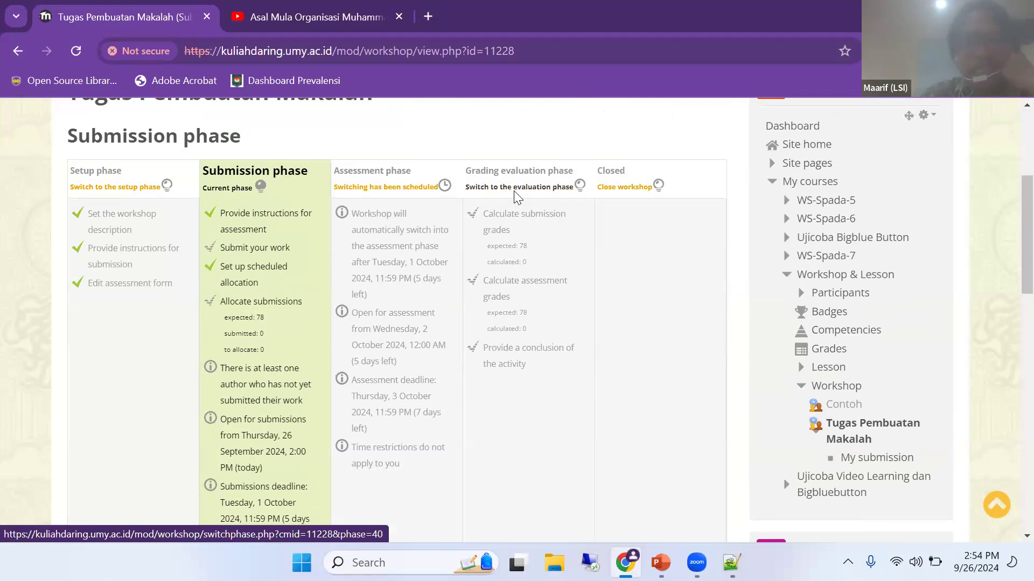
click(518, 189)
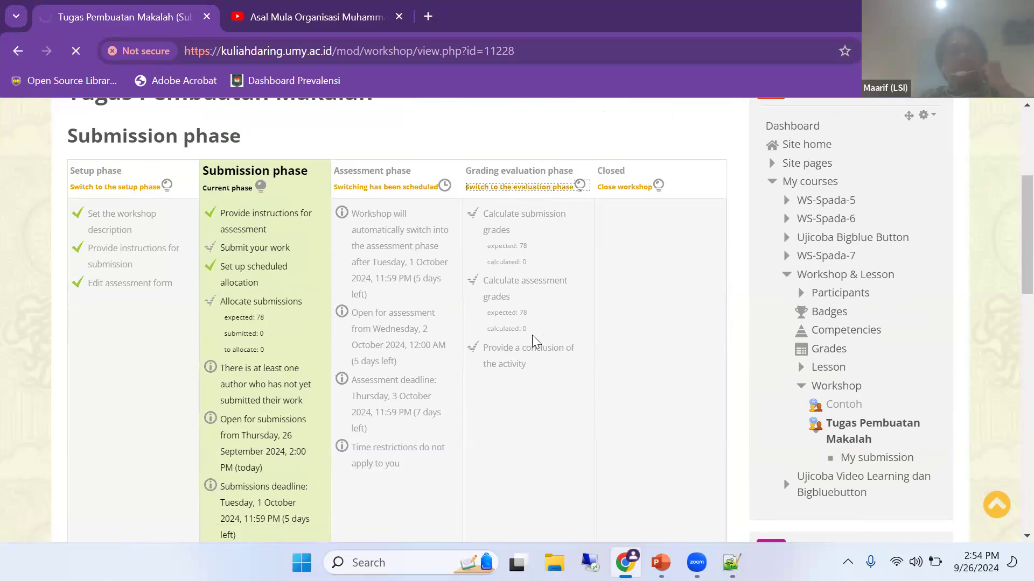
key(Return)
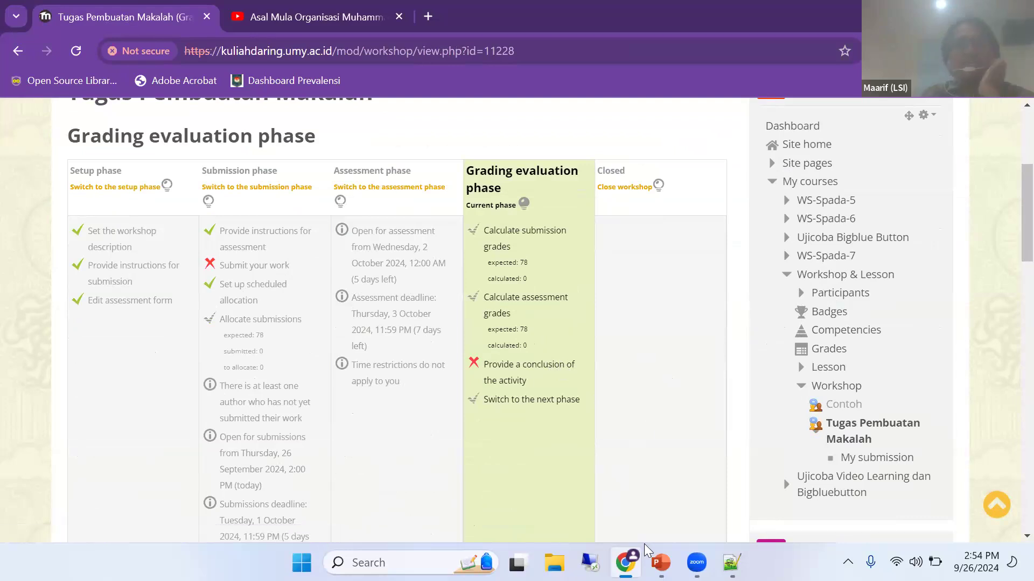
mouse_move(696, 562)
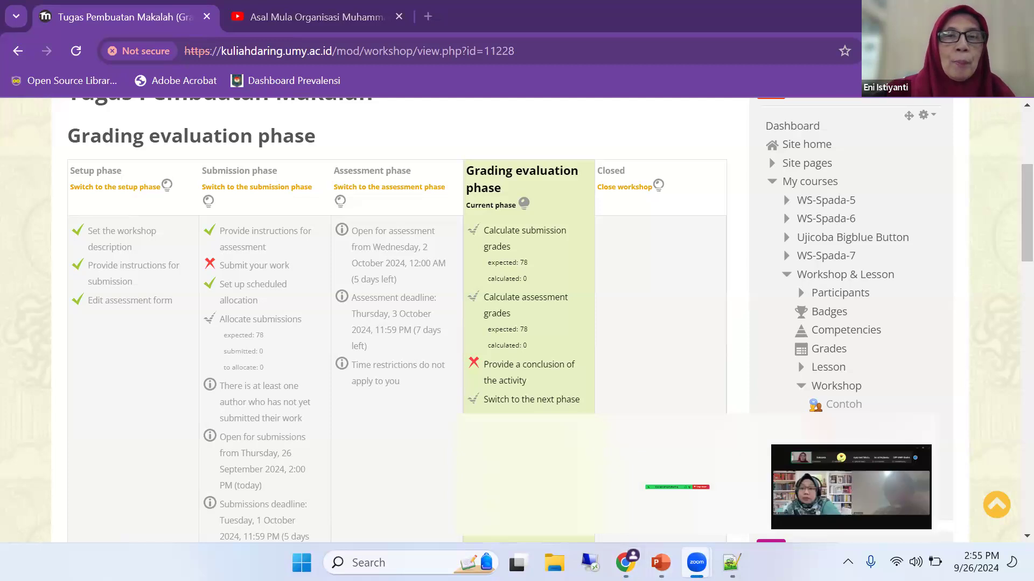
click(690, 546)
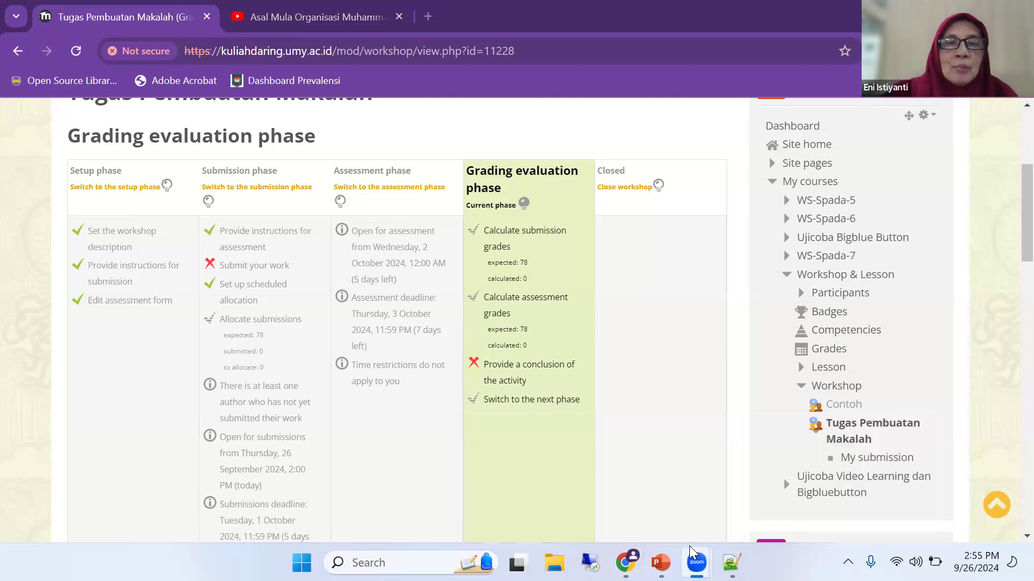